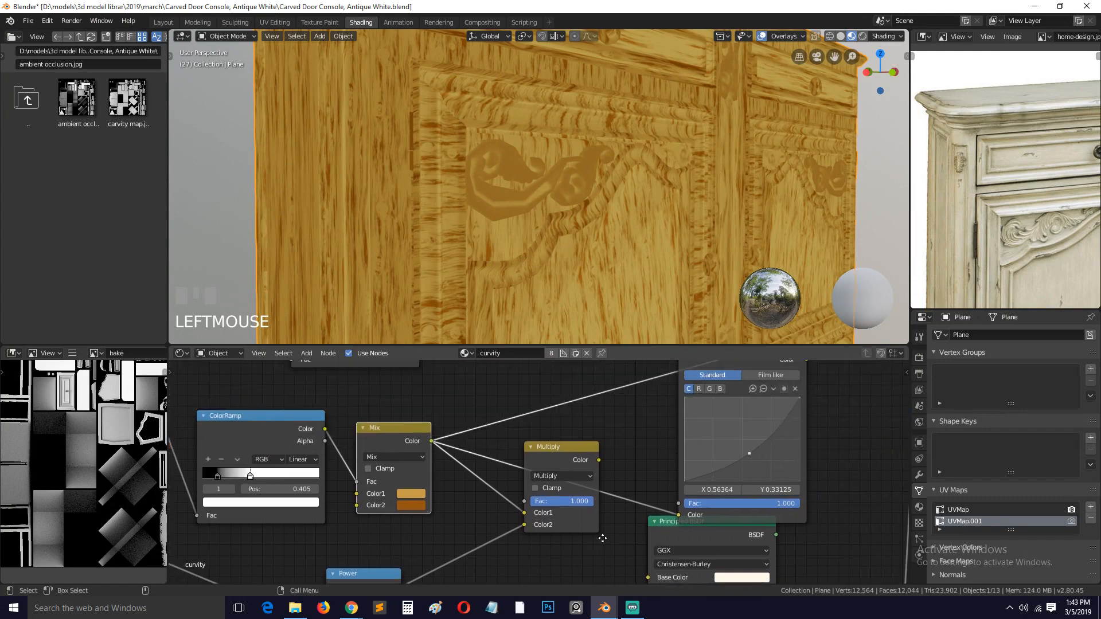
# Preview the Multiply node's output and the RGB Curves node's output on the console model
pyautogui.keyDown('ctrl'); pyautogui.keyDown('shift'); pyautogui.click(550, 474); pyautogui.keyUp('shift'); pyautogui.keyUp('ctrl')
pyautogui.scroll(-3, 565, 172)
pyautogui.scroll(-2, 565, 172)
pyautogui.moveTo(565, 172); pyautogui.dragTo(573, 202, button='middle')
pyautogui.scroll(2, 484, 183)
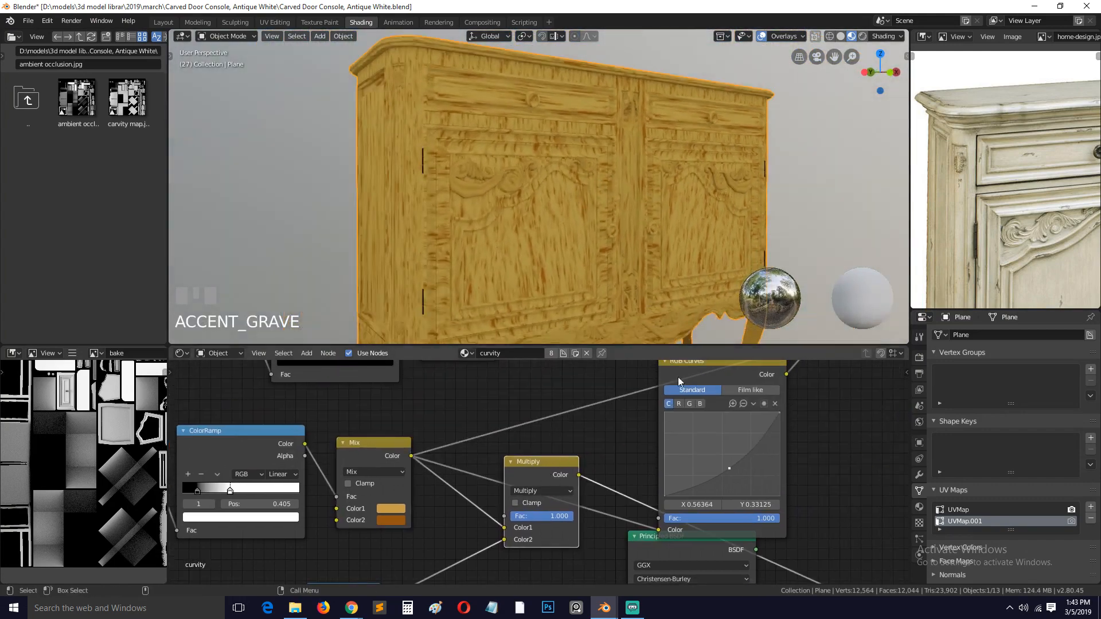
pyautogui.moveTo(651, 442); pyautogui.dragTo(568, 493, button='middle')
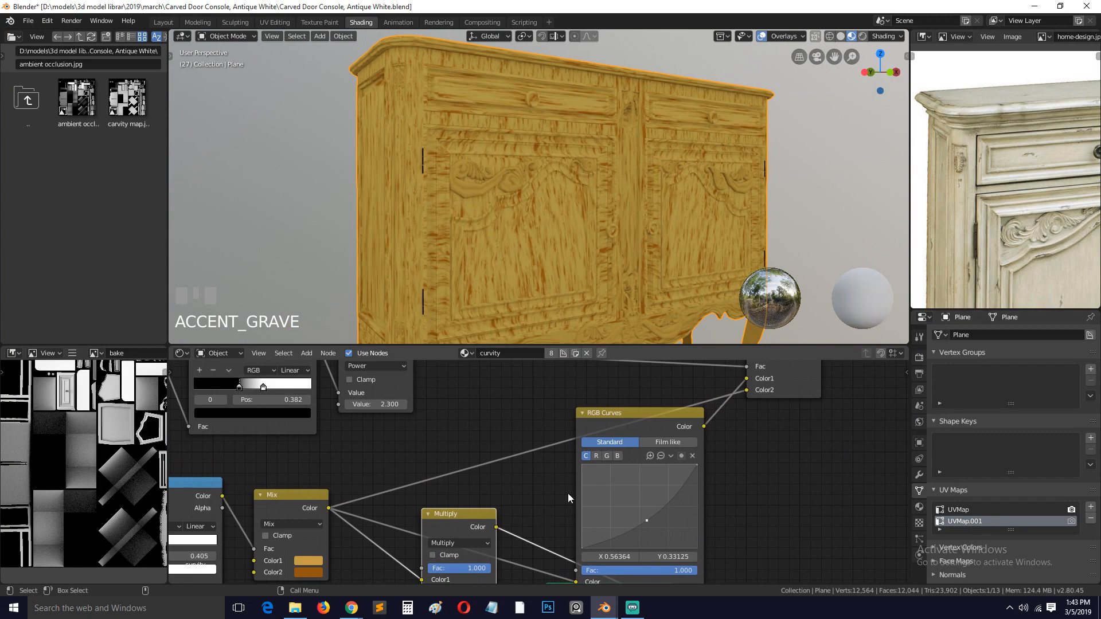
pyautogui.keyDown('ctrl'); pyautogui.keyDown('shift'); pyautogui.click(666, 423); pyautogui.keyUp('shift'); pyautogui.keyUp('ctrl')
pyautogui.moveTo(552, 174); pyautogui.dragTo(555, 194, button='middle')
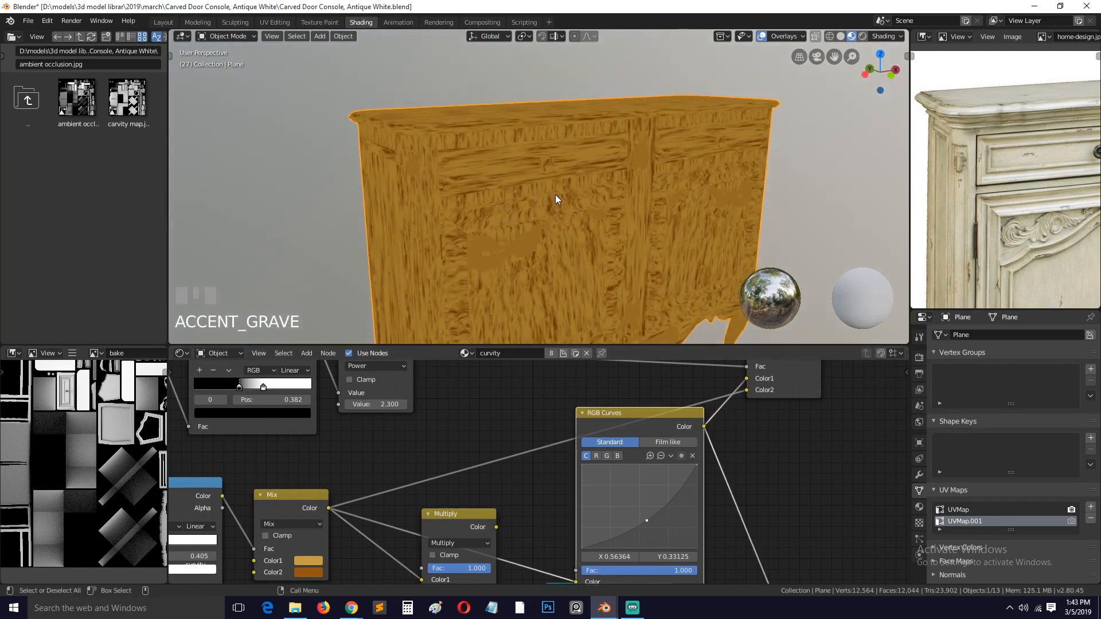
# Preview the Mix node that combines the RGB Curves output with the wood colours on the console model
pyautogui.moveTo(644, 534); pyautogui.dragTo(658, 450, button='middle')
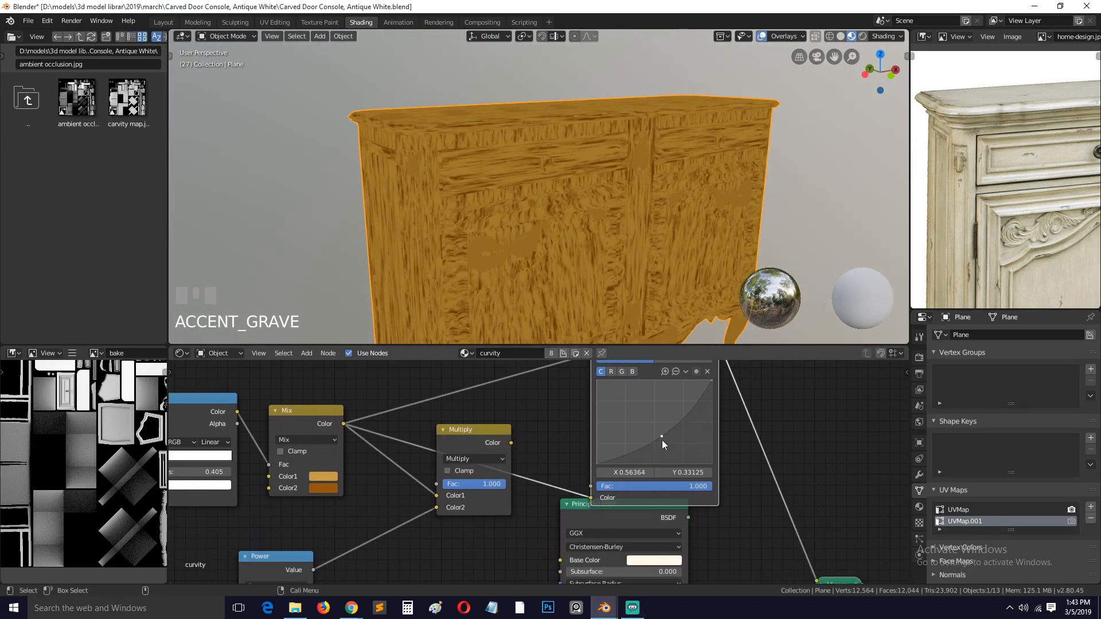
pyautogui.moveTo(661, 439); pyautogui.dragTo(663, 437)
pyautogui.moveTo(663, 437); pyautogui.dragTo(581, 577, button='middle')
pyautogui.keyDown('ctrl'); pyautogui.keyDown('shift'); pyautogui.click(678, 380); pyautogui.keyUp('shift'); pyautogui.keyUp('ctrl')
pyautogui.moveTo(621, 308)
pyautogui.mouseDown(button='middle')
pyautogui.moveTo(604, 195)
pyautogui.moveTo(612, 224)
pyautogui.mouseUp(button='middle')
pyautogui.scroll(6, 613, 224)
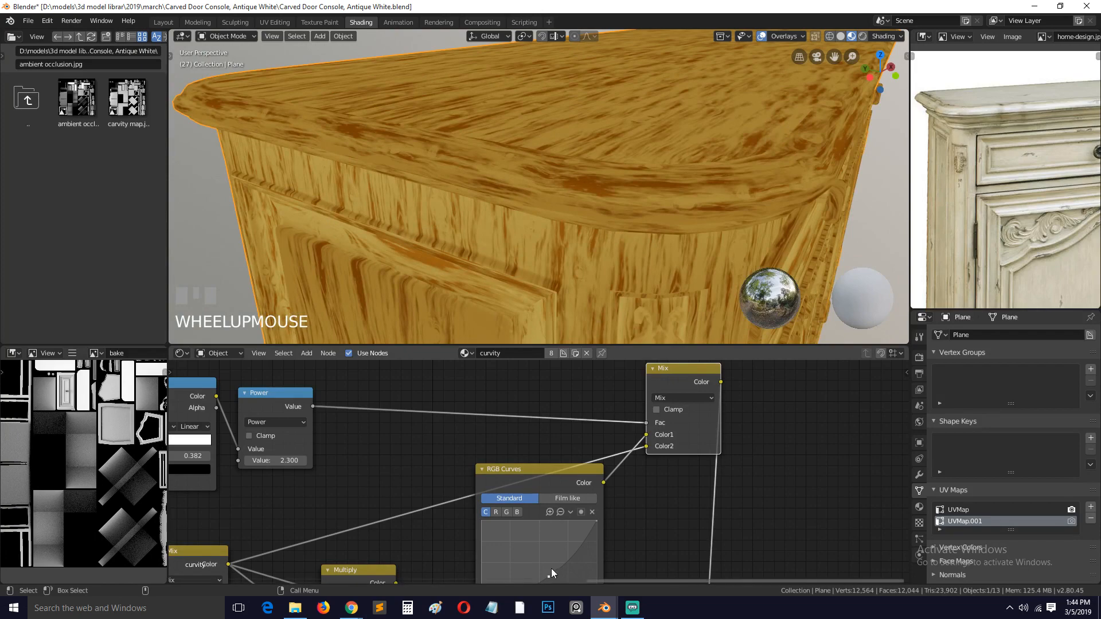
# Lower the RGB Curves control point to about X 0.645, Y 0.175 for darker recesses, and save the file
pyautogui.moveTo(552, 569); pyautogui.dragTo(549, 579)
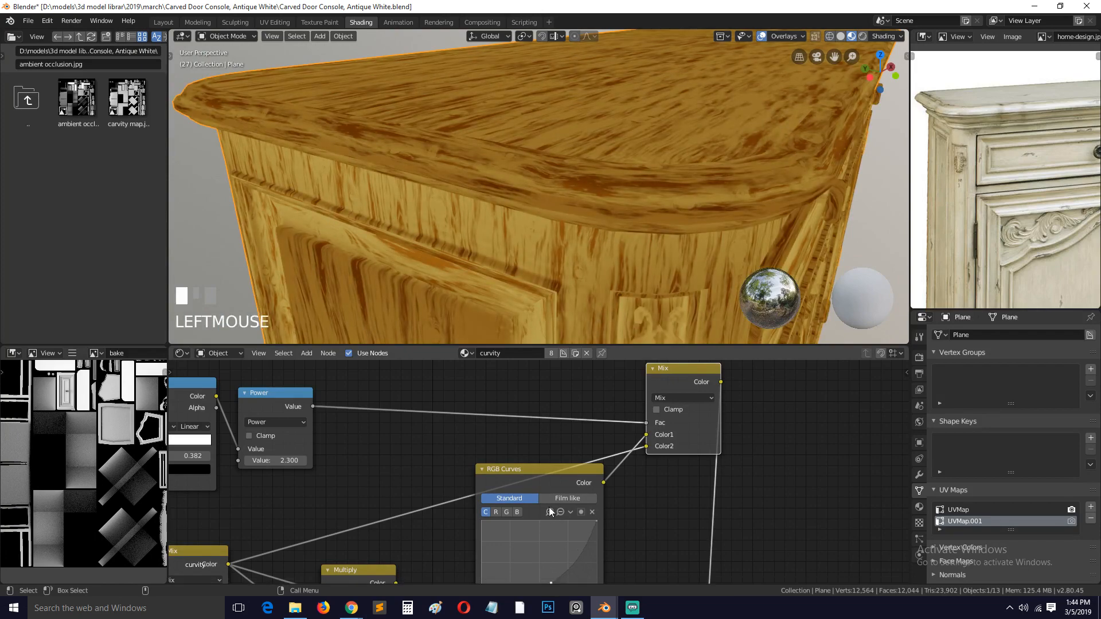
pyautogui.moveTo(541, 483); pyautogui.dragTo(518, 424)
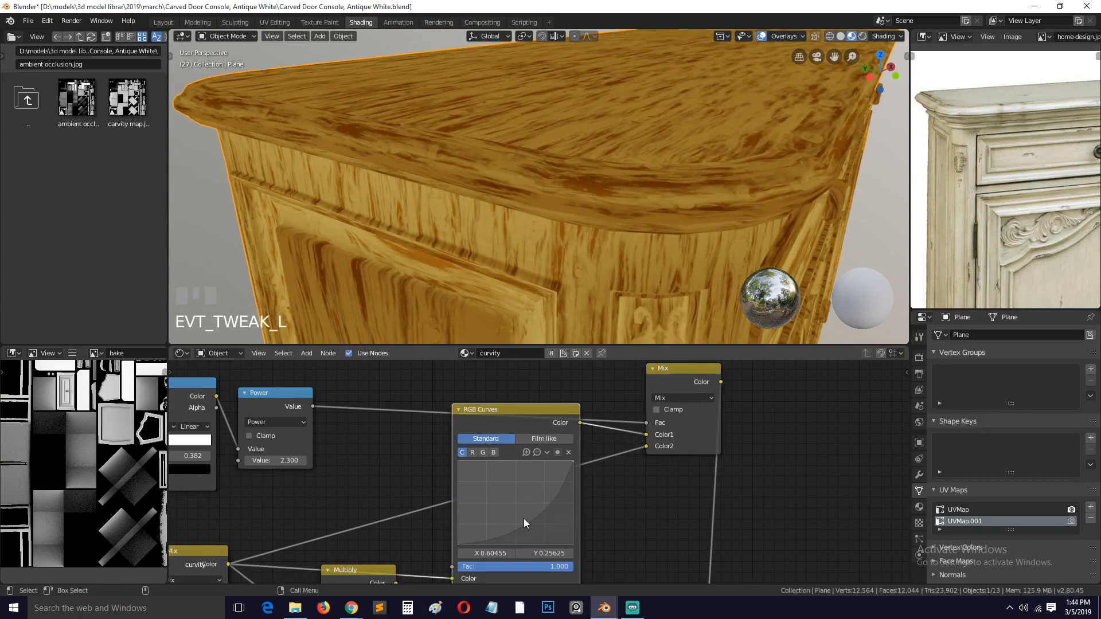
pyautogui.moveTo(524, 518); pyautogui.dragTo(532, 531)
pyautogui.press('`')
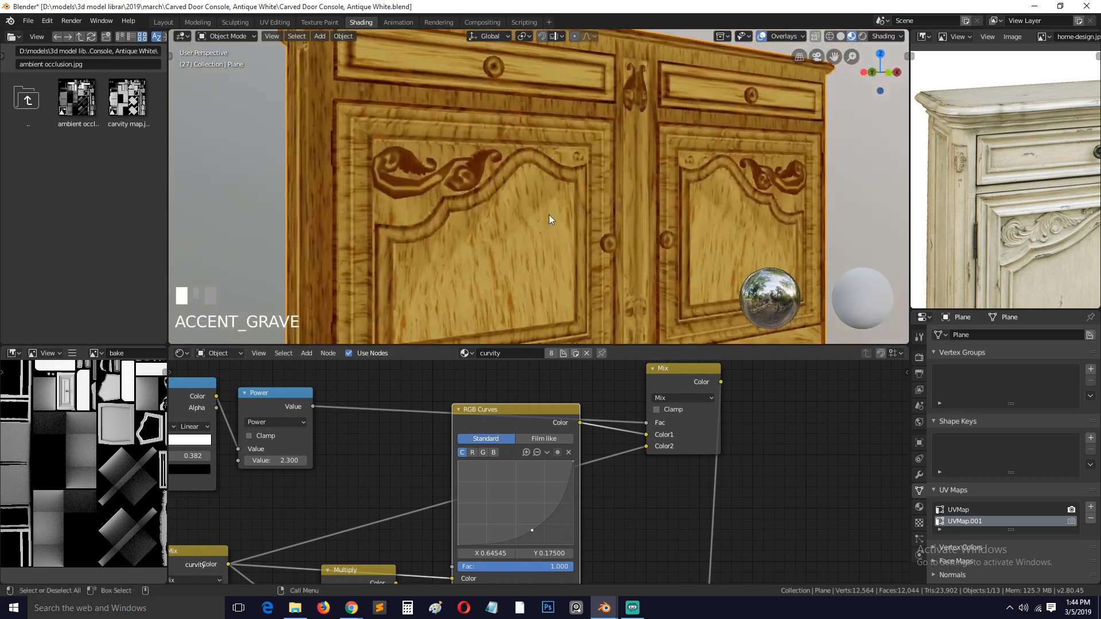
pyautogui.scroll(1, 580, 250)
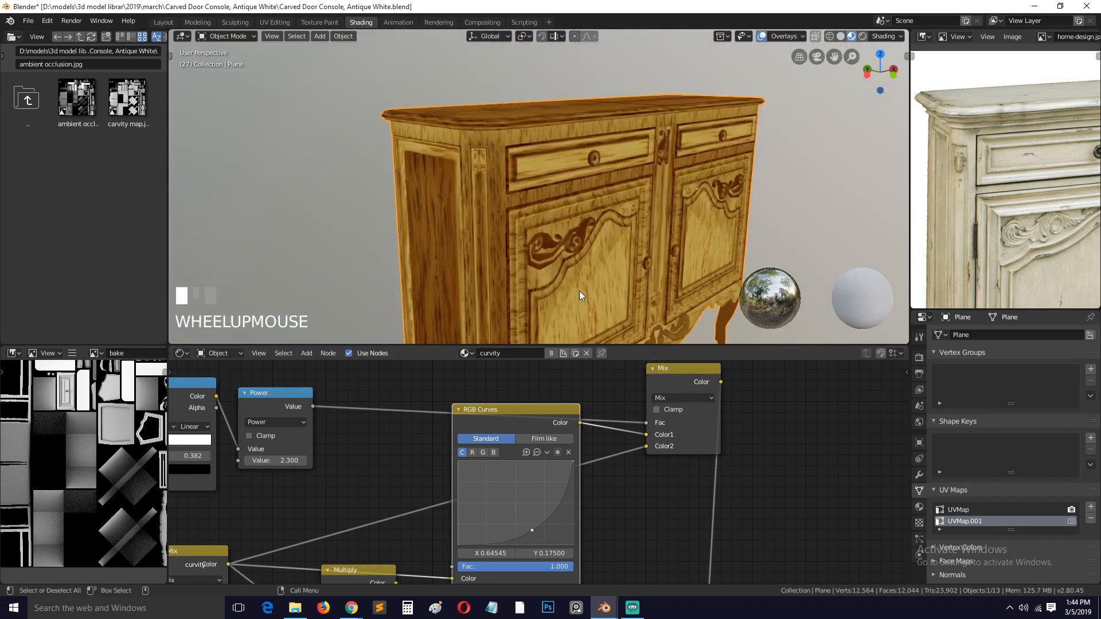
pyautogui.press('`')
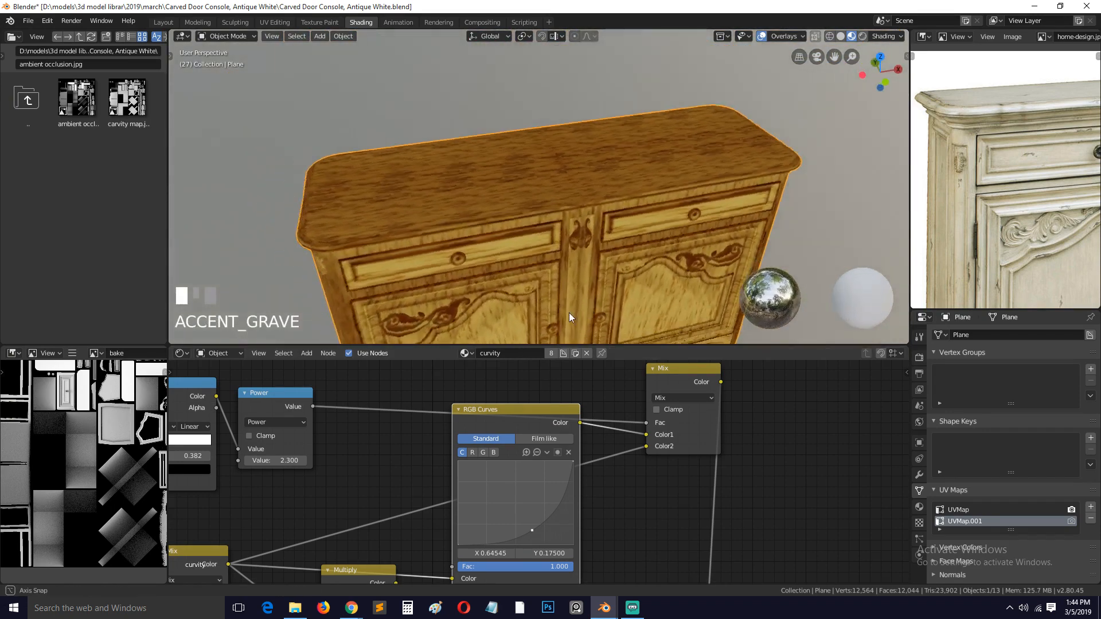
pyautogui.moveTo(569, 312); pyautogui.dragTo(537, 313, button='middle')
pyautogui.hotkey('ctrl', 's')
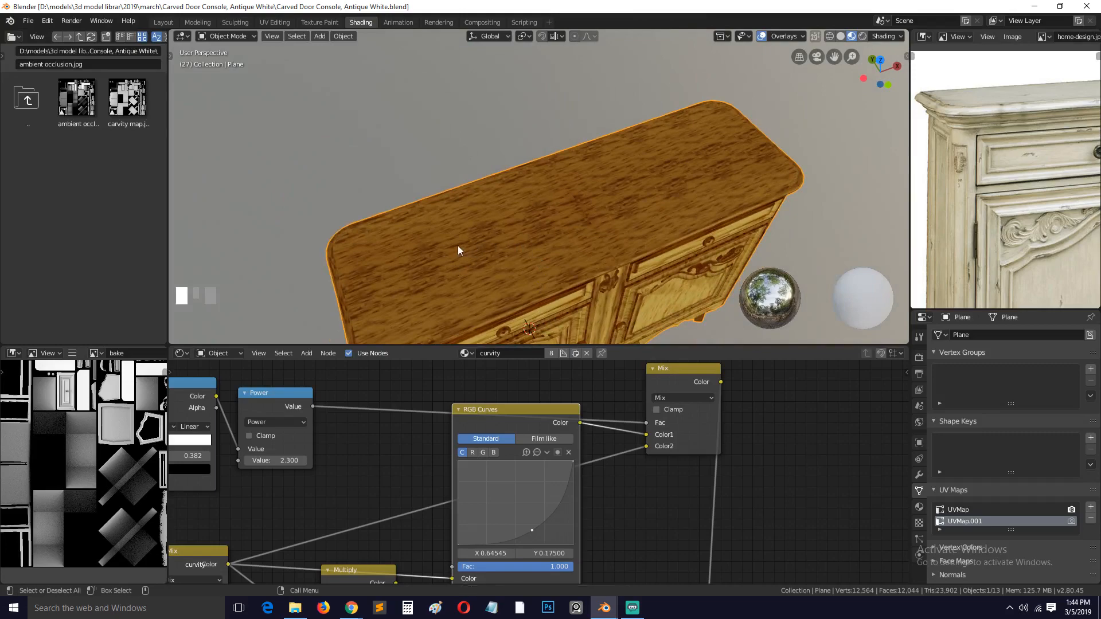
# In the UV Editing workspace, select all linked faces of the console's tabletop and all their UVs
pyautogui.click(274, 21)
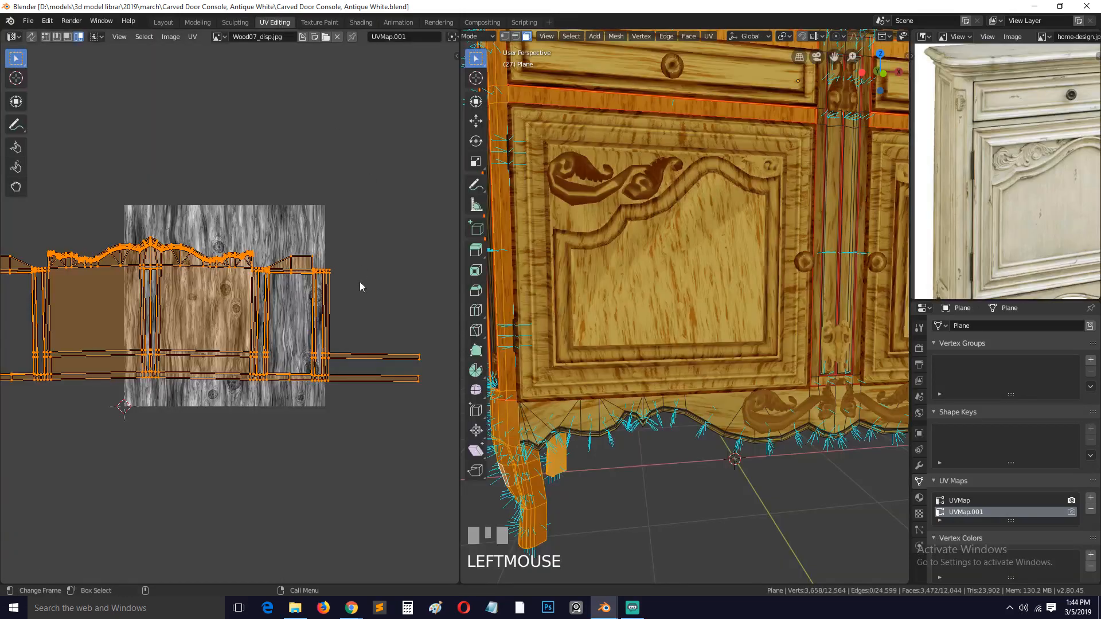
pyautogui.scroll(-3, 631, 287)
pyautogui.hotkey('shift', '`')
pyautogui.click(705, 184)
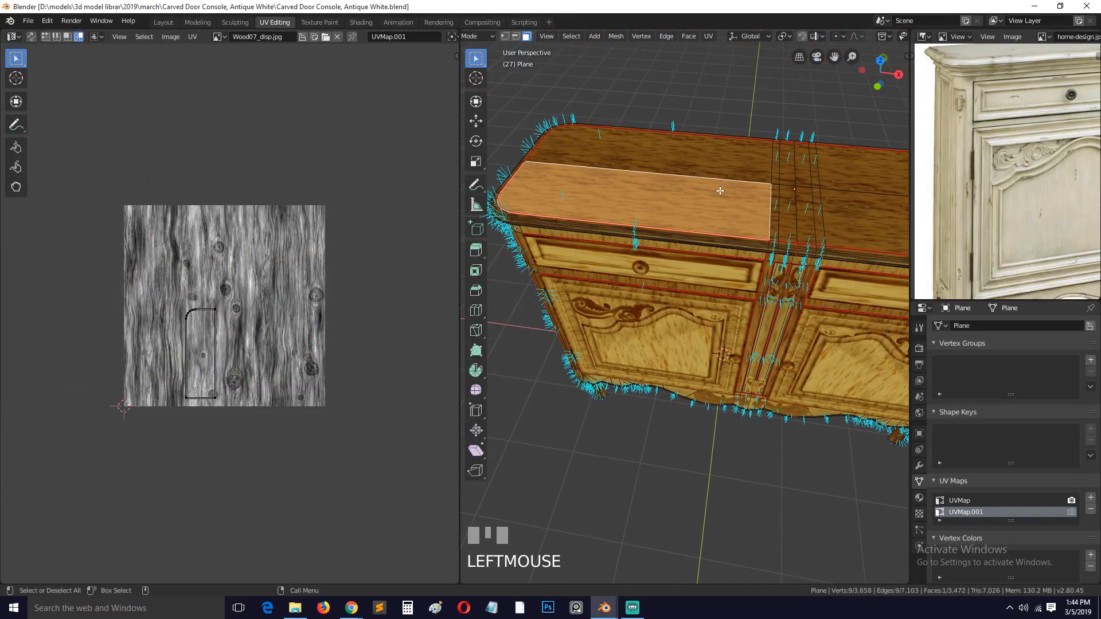
pyautogui.press('l')
pyautogui.press('a')
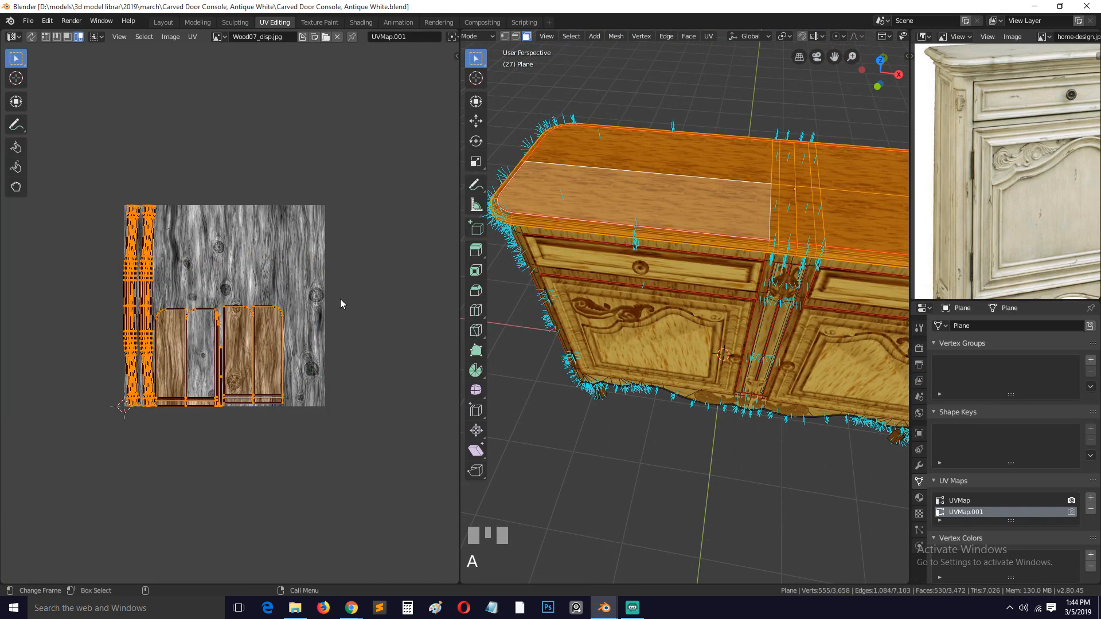
# Scale the tabletop's UV islands, except the two long edge strips, down to about half size and save the file
pyautogui.click(306, 307)
pyautogui.press('b')
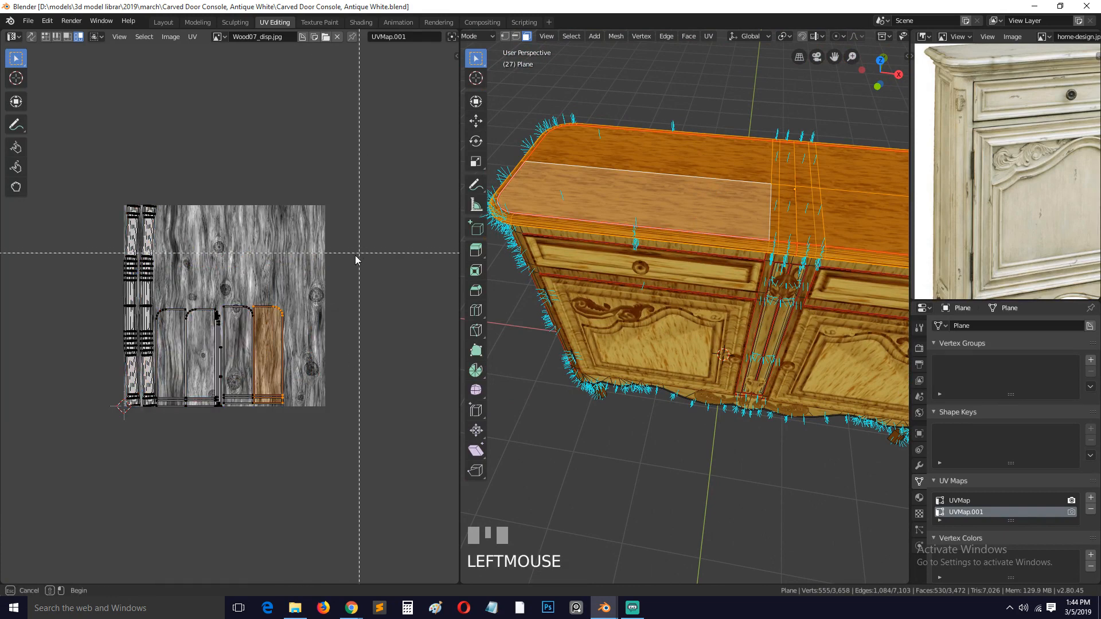
pyautogui.moveTo(352, 258); pyautogui.dragTo(157, 425)
pyautogui.press('s')
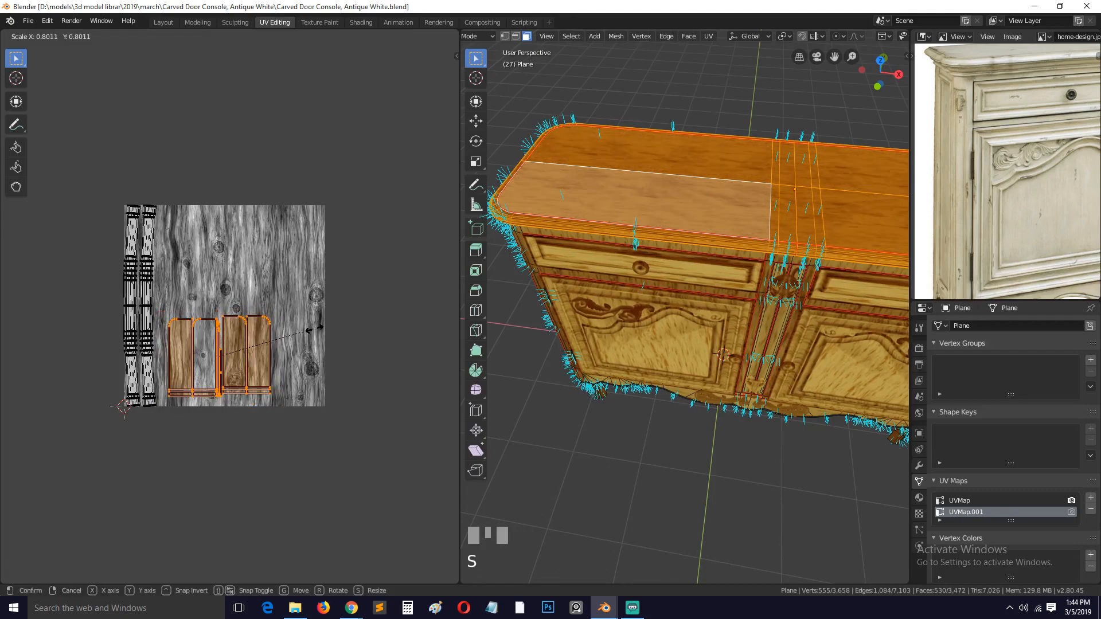
pyautogui.click(280, 346)
pyautogui.press('Tab')
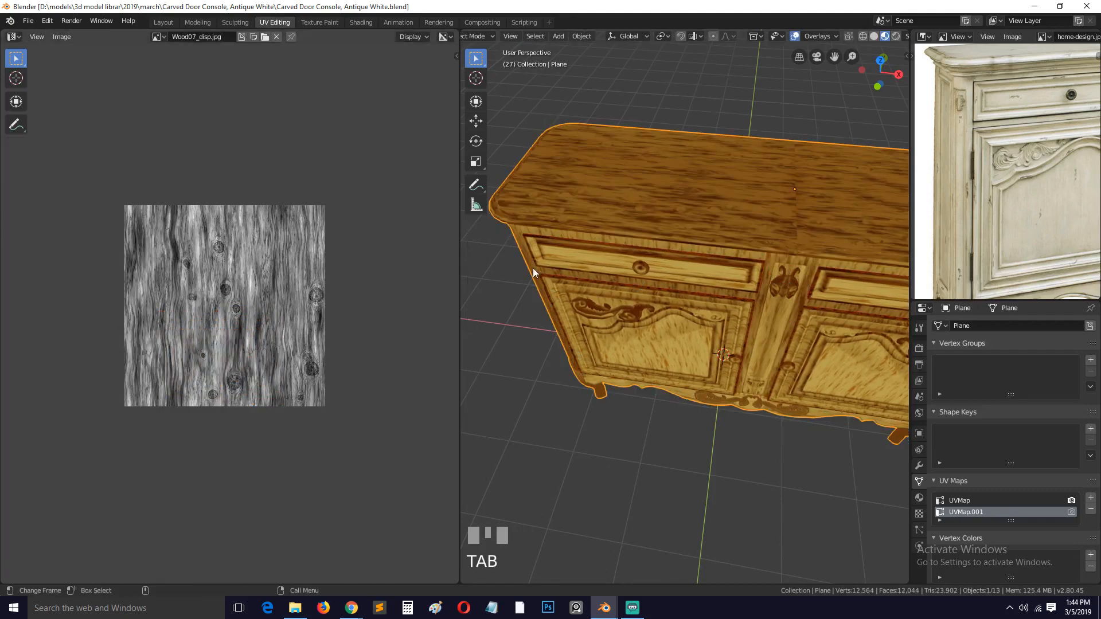
pyautogui.hotkey('ctrl', 's')
# Examine the enlarged wood grain and the seam across the middle of the tabletop against its UV islands
pyautogui.press('Tab')
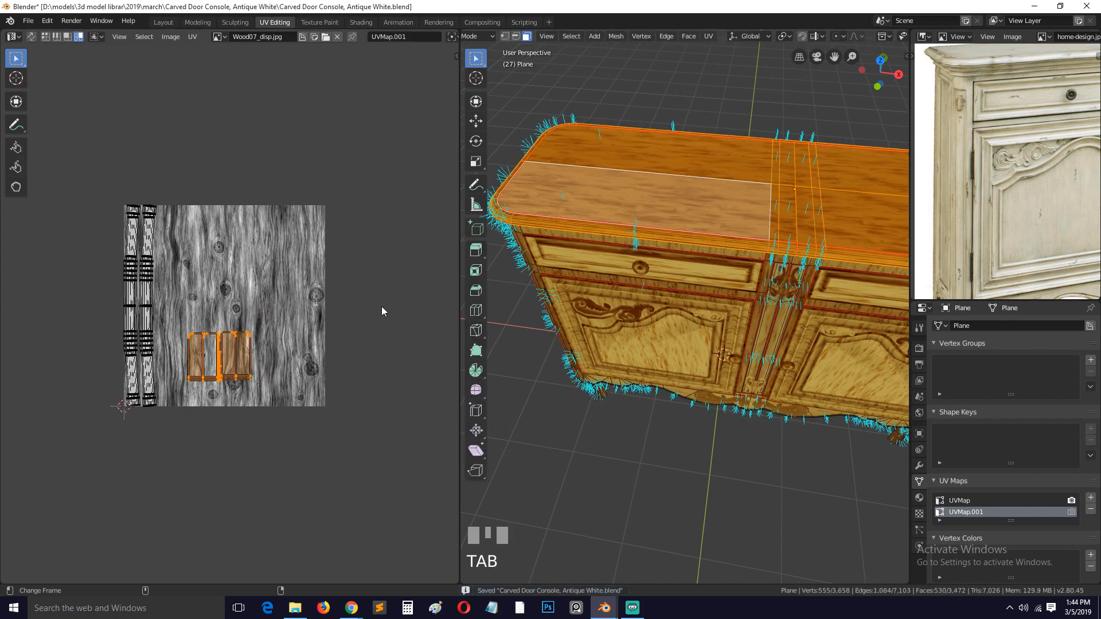
pyautogui.scroll(2, 605, 315)
pyautogui.scroll(-3, 605, 315)
pyautogui.scroll(6, 605, 315)
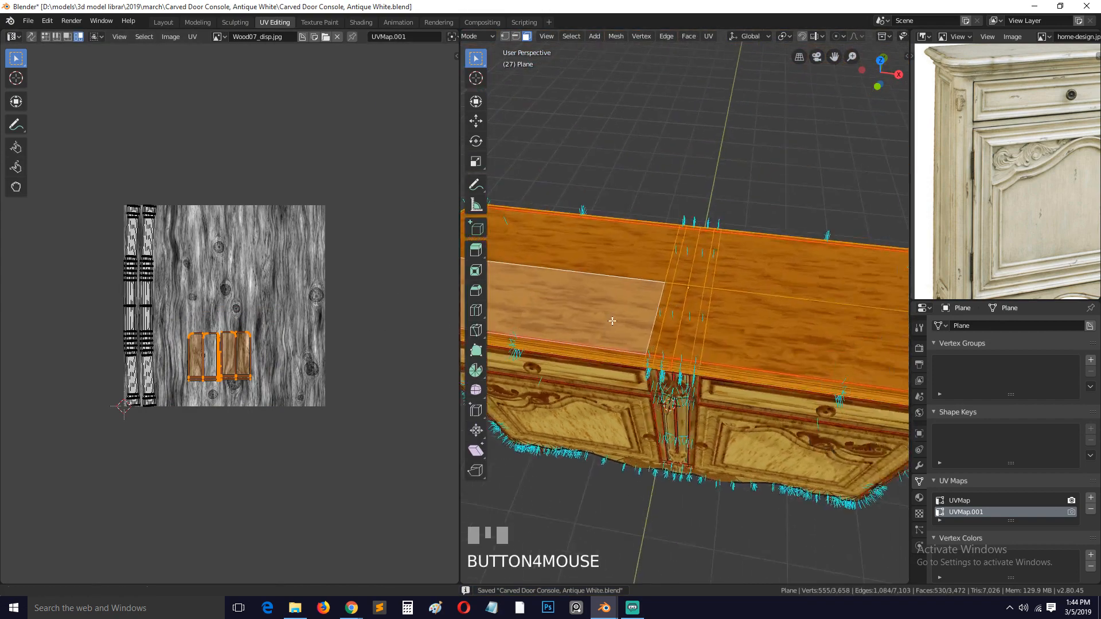
pyautogui.press('Tab')
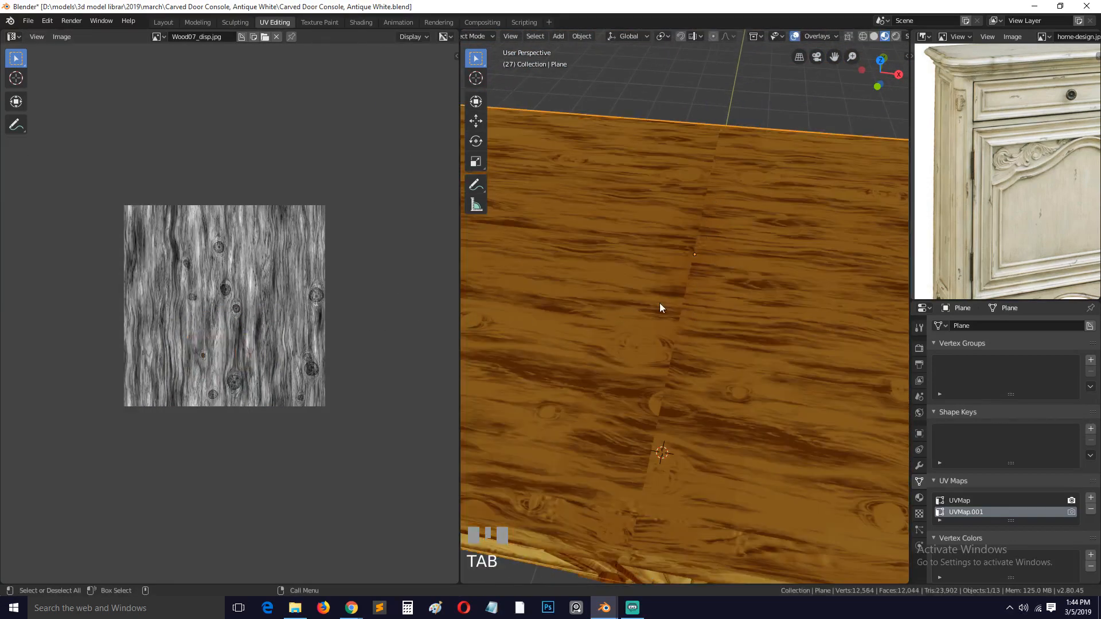
pyautogui.press('Tab')
pyautogui.scroll(3, 325, 306)
pyautogui.moveTo(324, 307); pyautogui.dragTo(357, 229, button='middle')
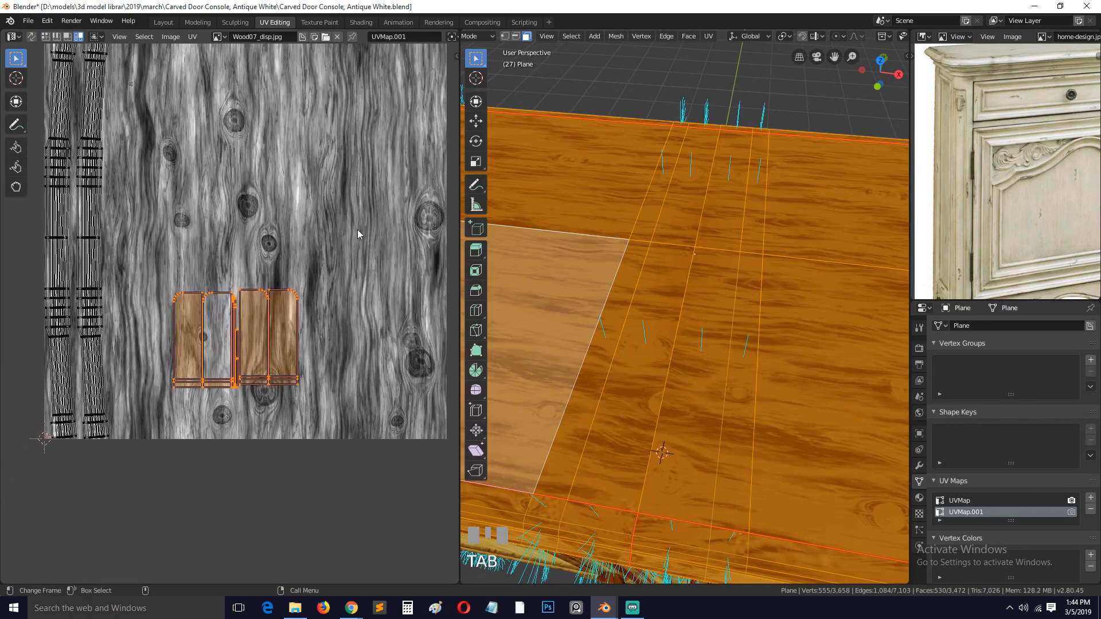
pyautogui.click(296, 299)
pyautogui.press('Tab')
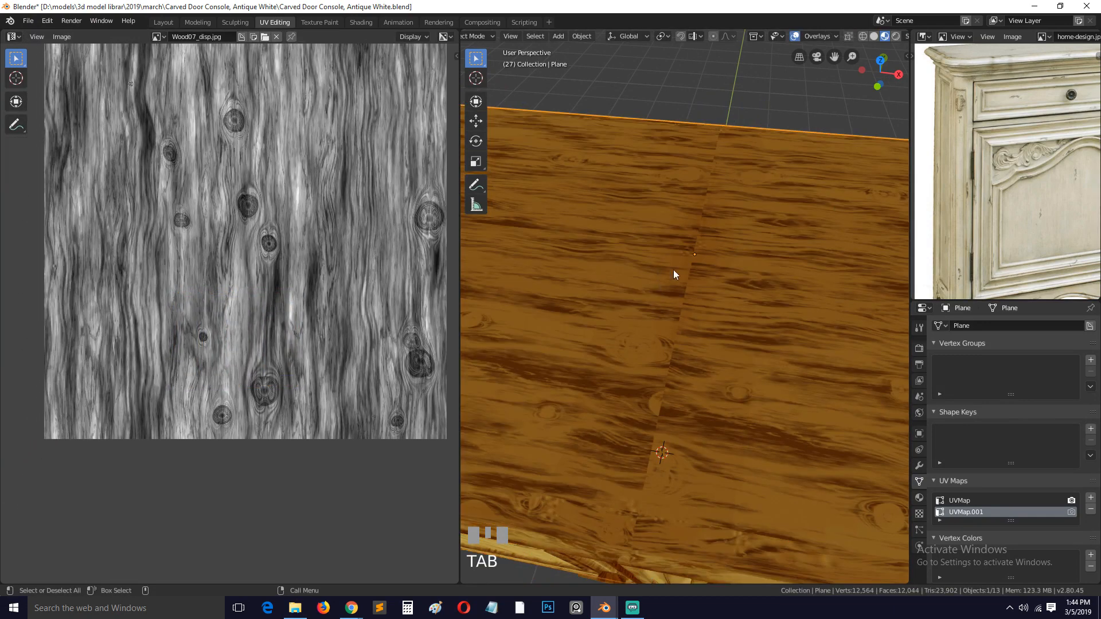
pyautogui.press('Tab')
pyautogui.scroll(2, 283, 360)
pyautogui.moveTo(283, 359); pyautogui.dragTo(350, 330, button='middle')
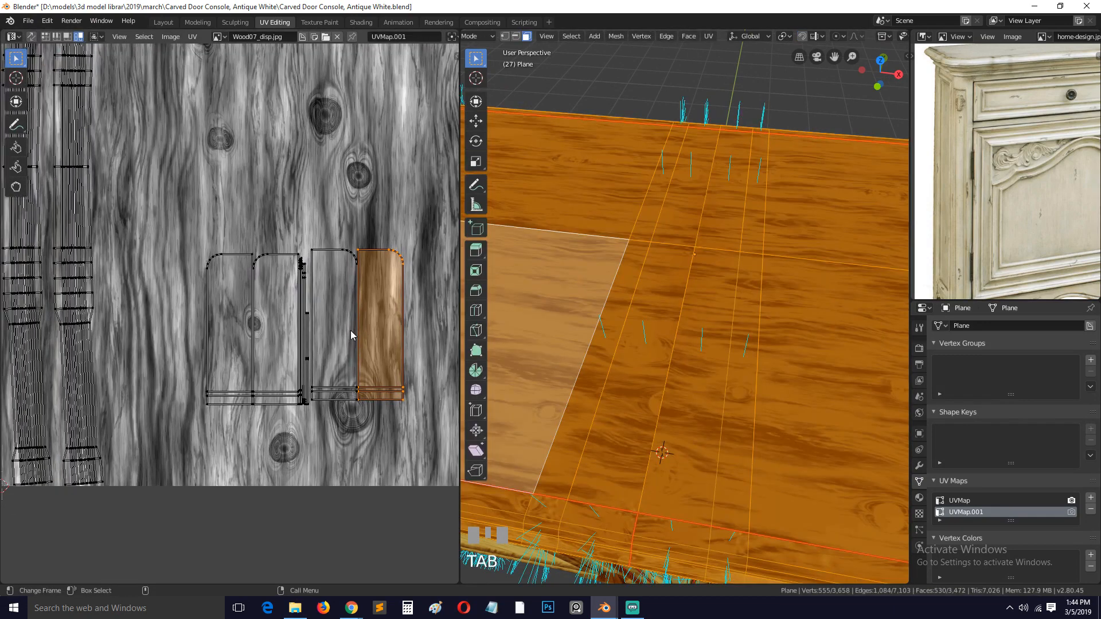
pyautogui.click(245, 293)
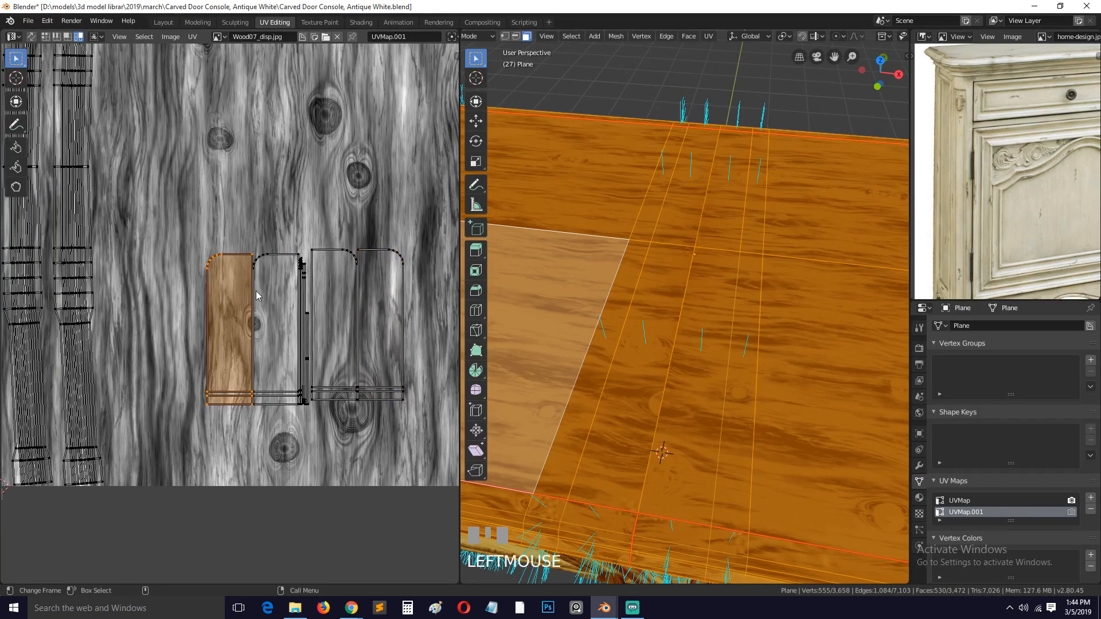
pyautogui.press('g')
pyautogui.rightClick(260, 263)
pyautogui.click(320, 302)
pyautogui.press('g')
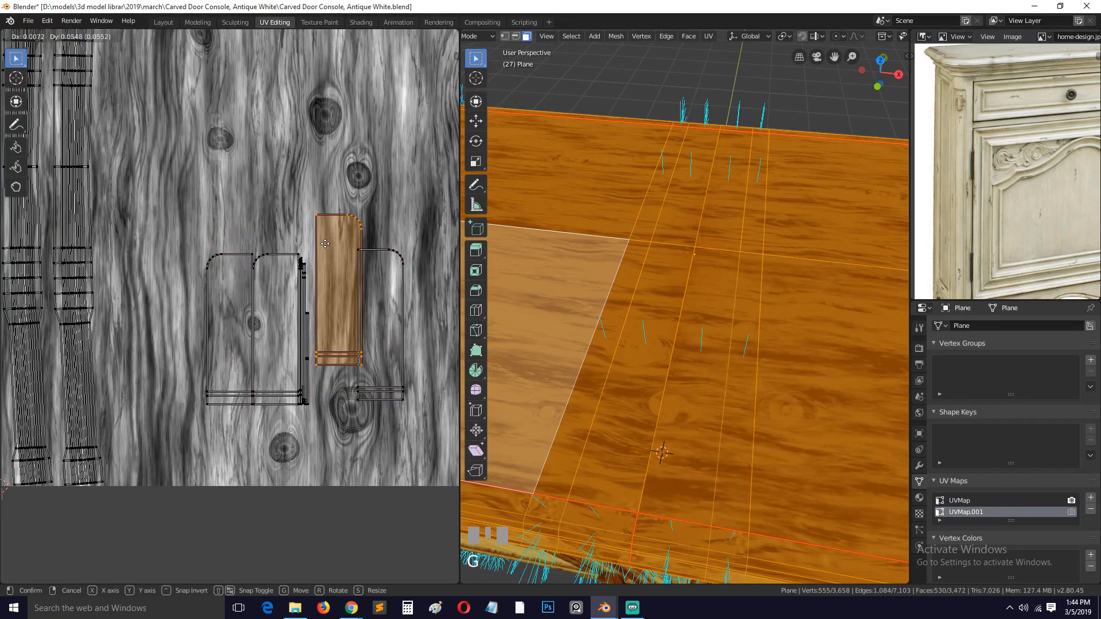
pyautogui.rightClick(326, 245)
# Move the first and third large tabletop UV islands up the wood texture so their straight edges meet as one panel
pyautogui.click(254, 280)
pyautogui.click(232, 291)
pyautogui.press('g')
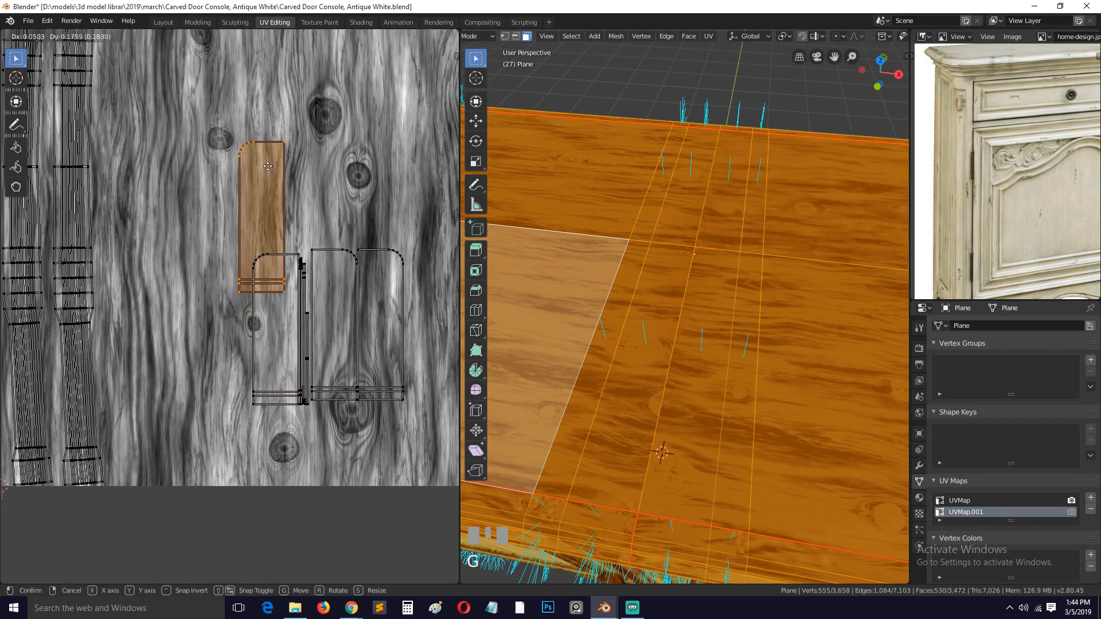
pyautogui.click(287, 106)
pyautogui.click(332, 252)
pyautogui.press('g')
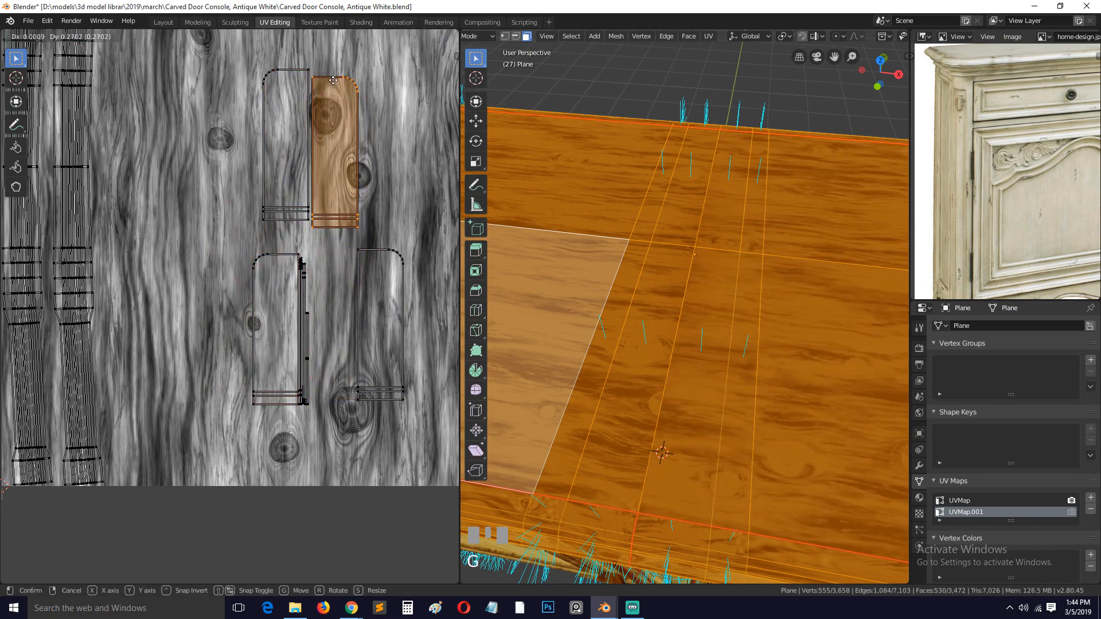
pyautogui.click(332, 76)
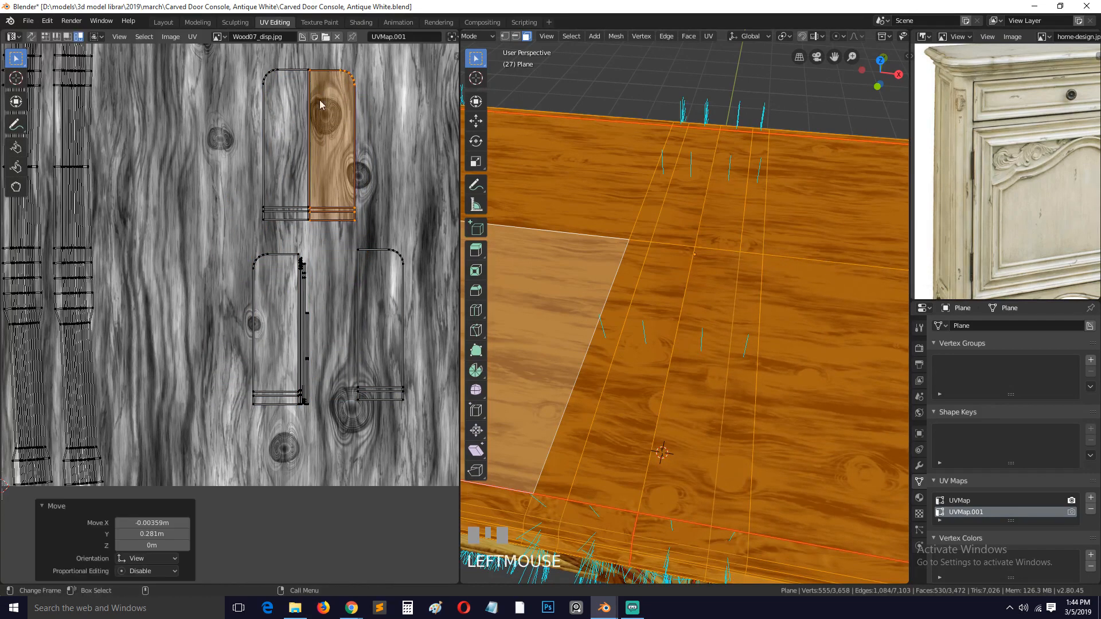
# Shift the joined pair of upper UV islands together by about 0.012 along X
pyautogui.keyDown('shift'); pyautogui.click(275, 136); pyautogui.keyUp('shift')
pyautogui.press('g')
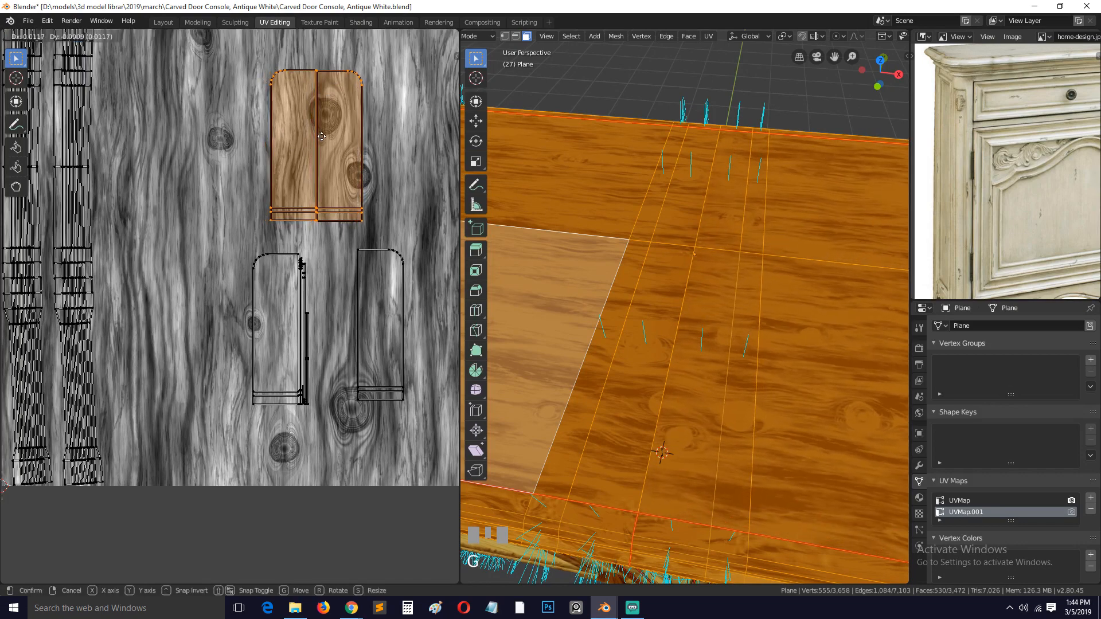
pyautogui.click(320, 138)
# Move the two remaining large tabletop UV islands beside the edge strips and align their straight edges as a second panel
pyautogui.click(287, 311)
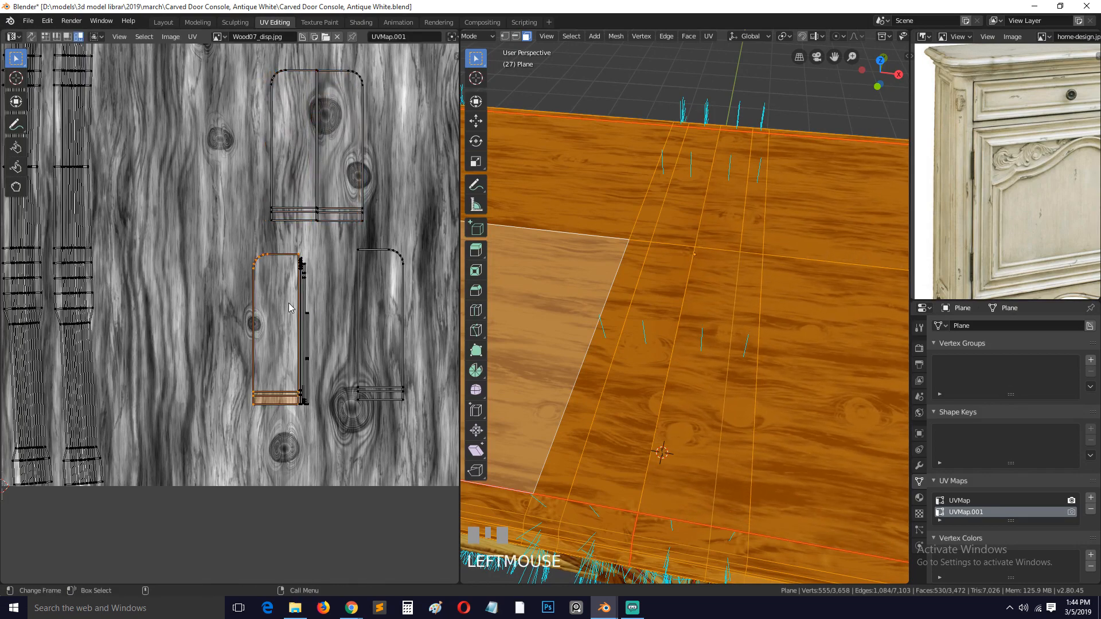
pyautogui.press('g')
pyautogui.click(163, 291)
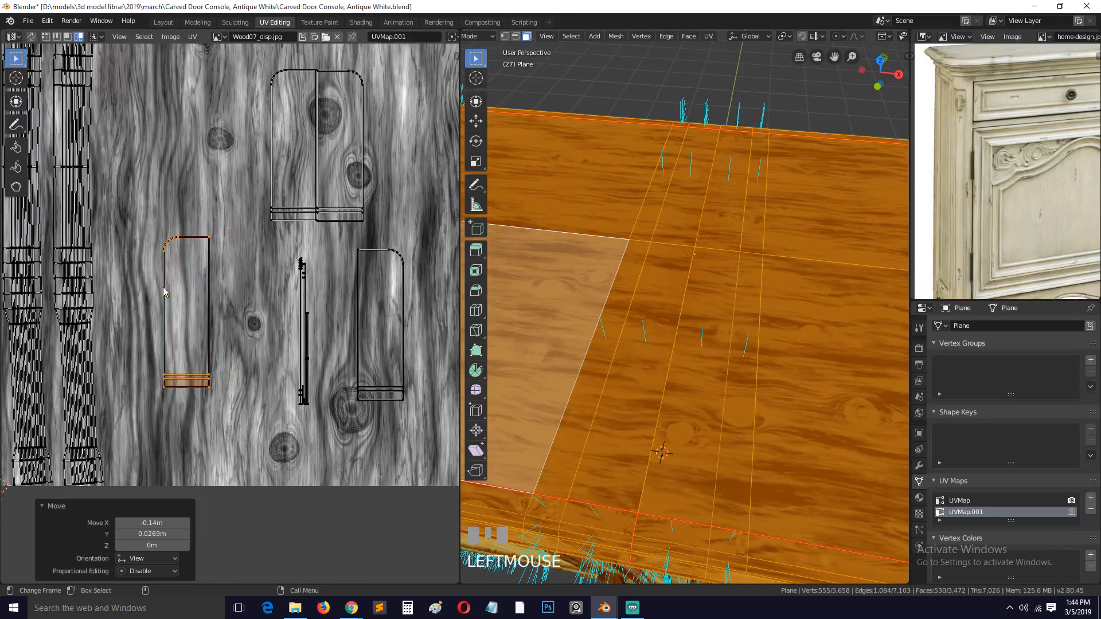
pyautogui.click(365, 304)
pyautogui.press('g')
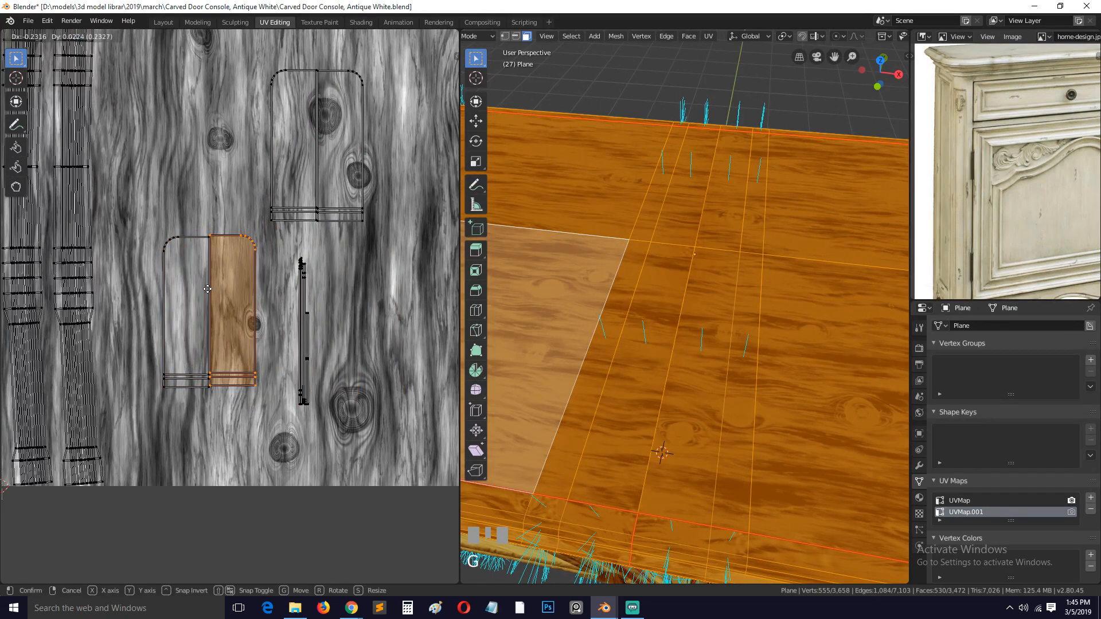
pyautogui.click(208, 290)
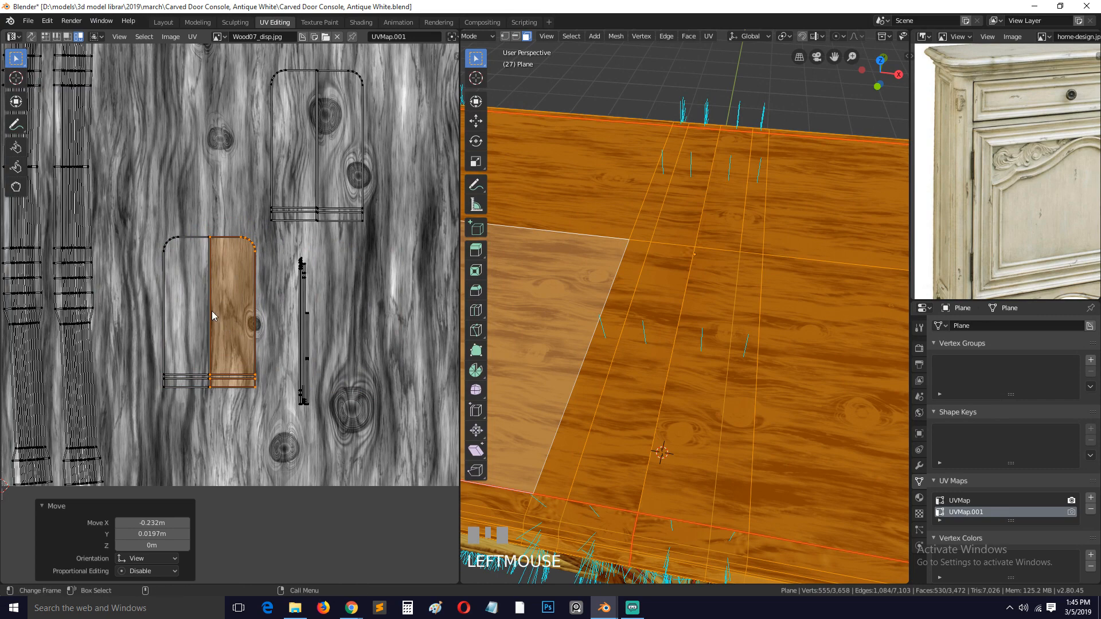
pyautogui.press('g')
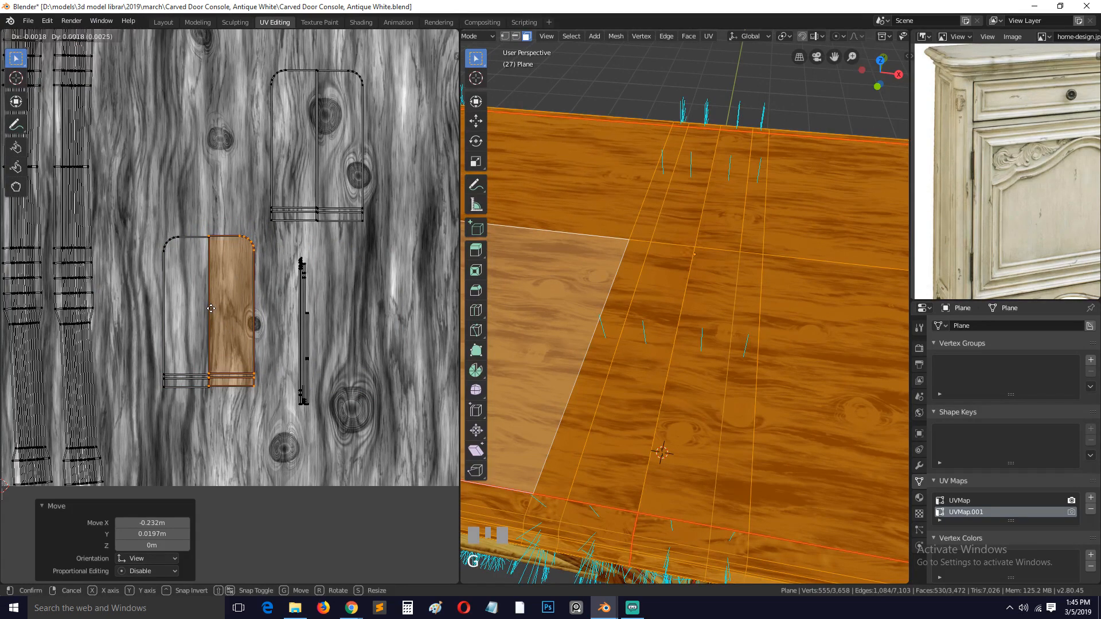
pyautogui.click(211, 314)
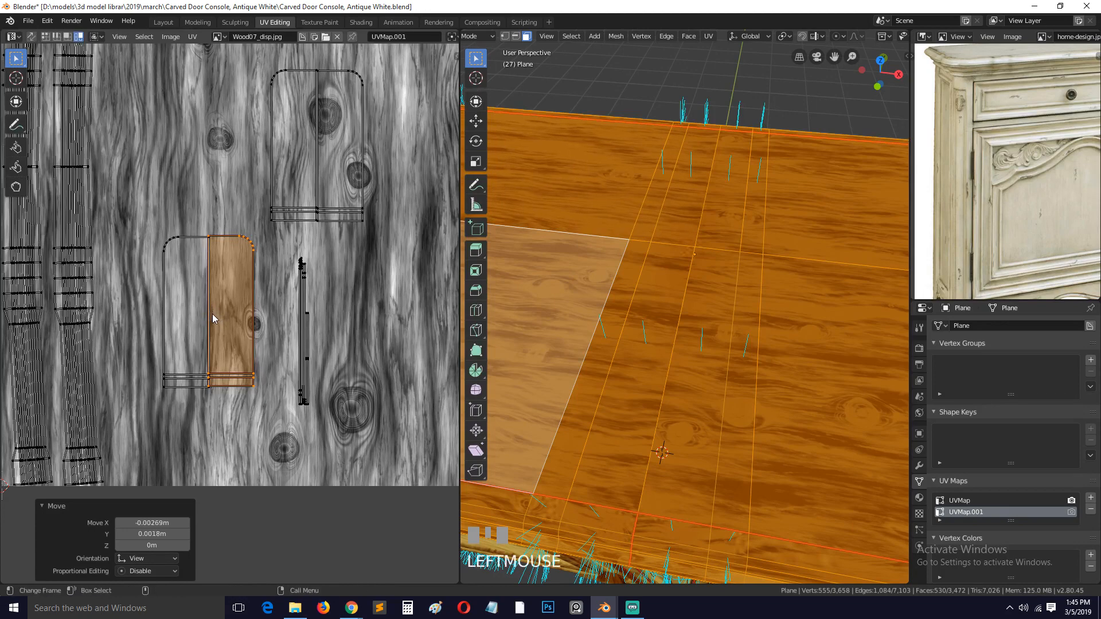
# Nudge the selected lower tabletop UV island by about 0.00098 in X and -0.0016 in Y so it meets its neighbour's edge exactly
pyautogui.scroll(5, 215, 315)
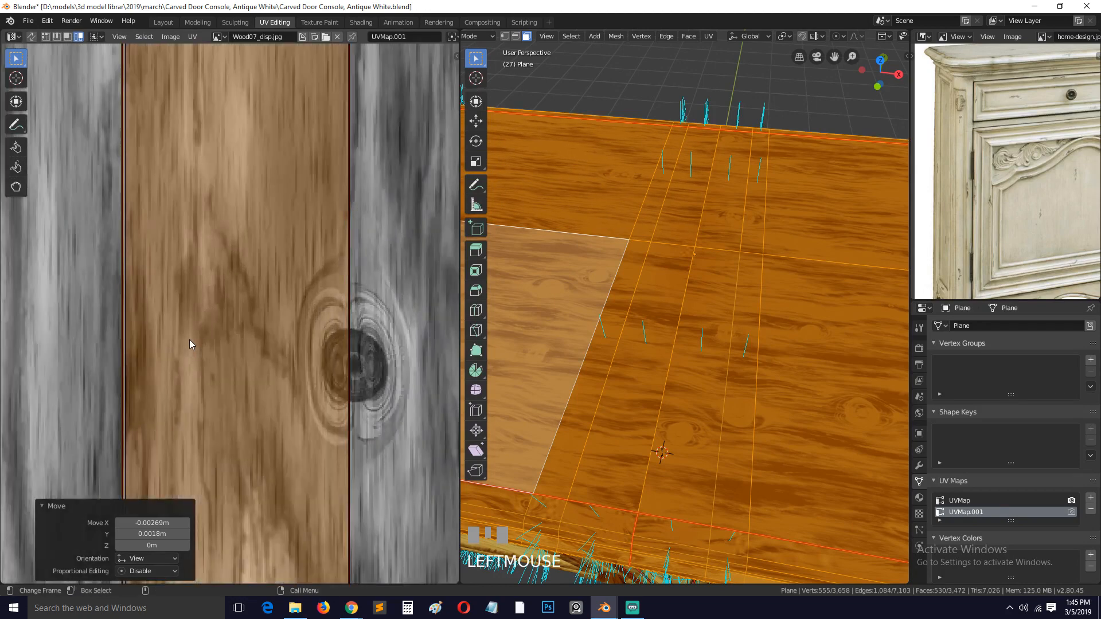
pyautogui.moveTo(190, 339); pyautogui.dragTo(322, 171, button='middle')
pyautogui.scroll(3, 322, 329)
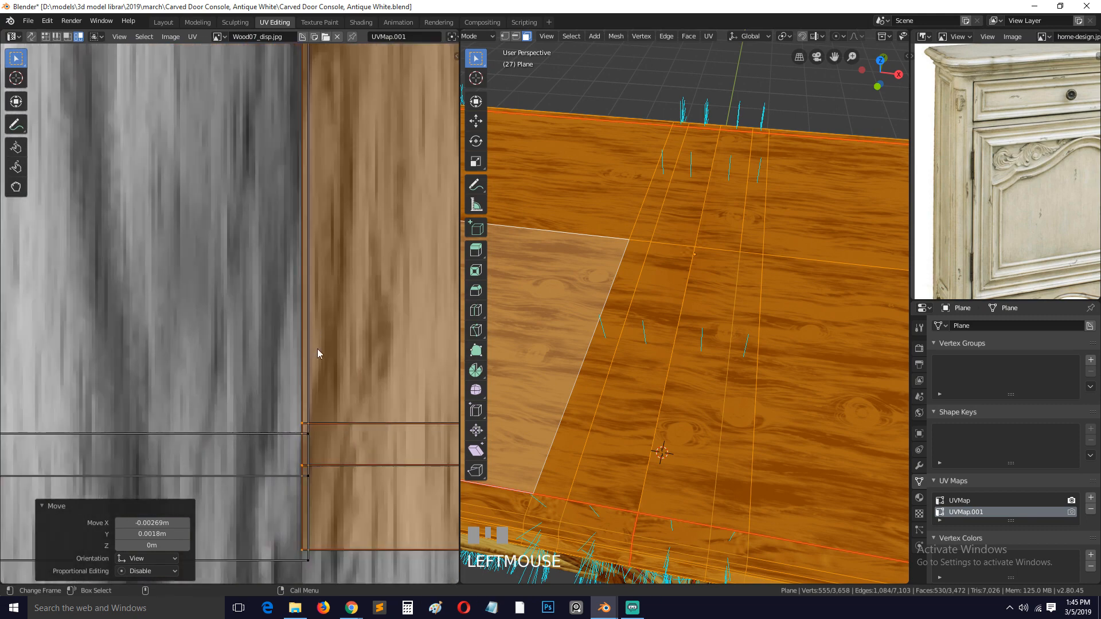
pyautogui.press('g')
pyautogui.click(327, 401)
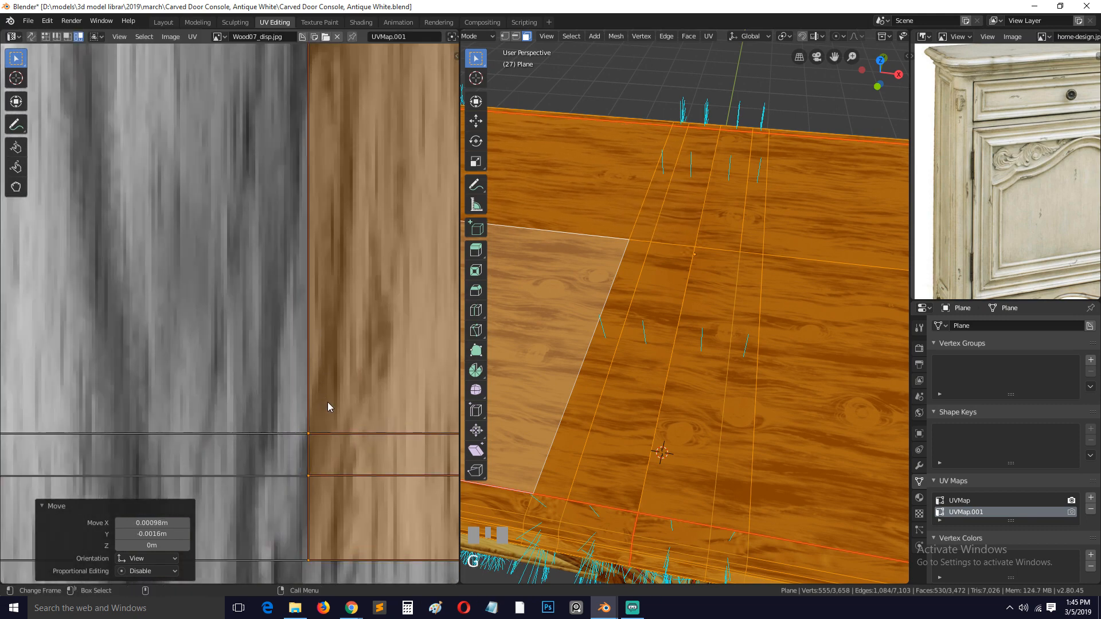
# Select both islands of the lower tabletop UV panel and mirror them vertically so the rounded corners face down
pyautogui.scroll(-4, 316, 404)
pyautogui.keyDown('shift'); pyautogui.click(261, 374); pyautogui.keyUp('shift')
pyautogui.keyDown('shift'); pyautogui.click(260, 373); pyautogui.keyUp('shift')
pyautogui.scroll(-5, 339, 352)
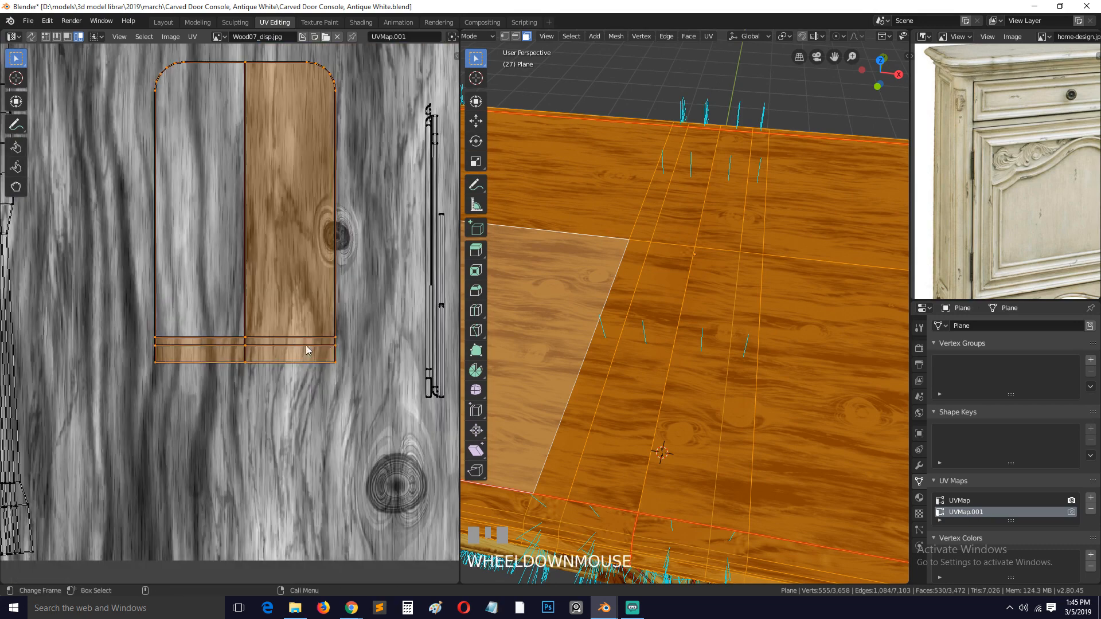
pyautogui.scroll(-2, 649, 322)
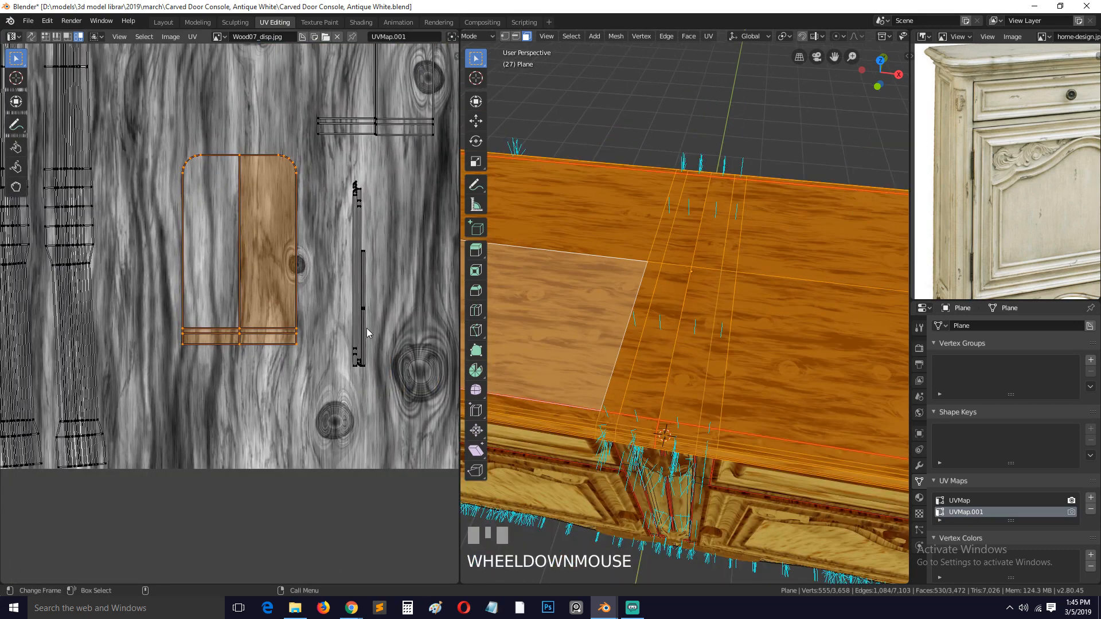
pyautogui.press('g')
pyautogui.rightClick(387, 323)
pyautogui.scroll(-2, 381, 360)
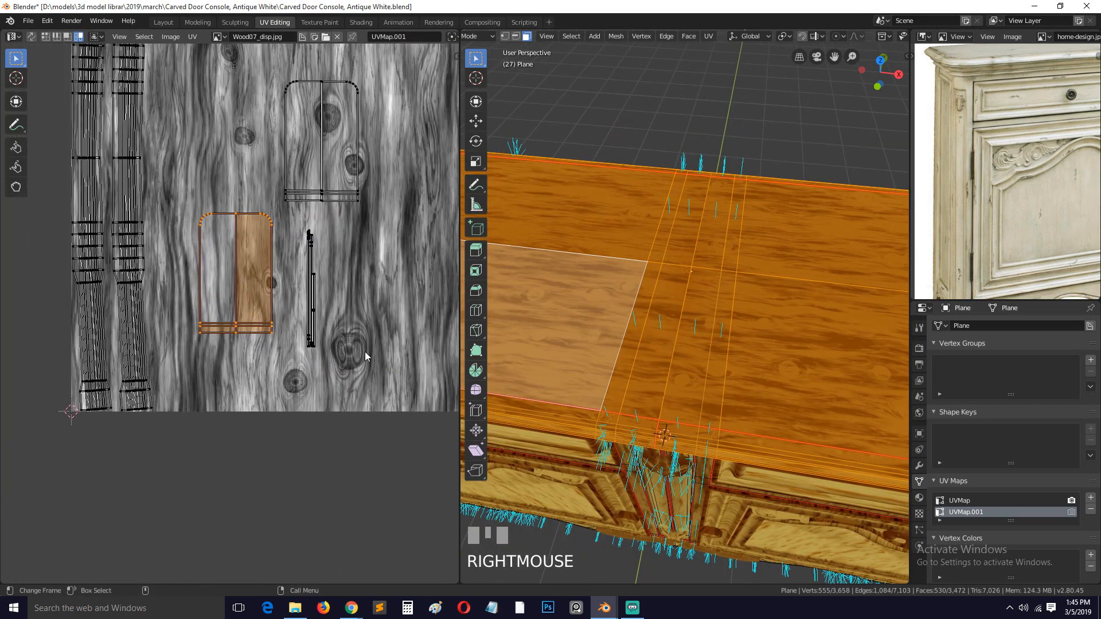
pyautogui.hotkey('ctrl', 'm')
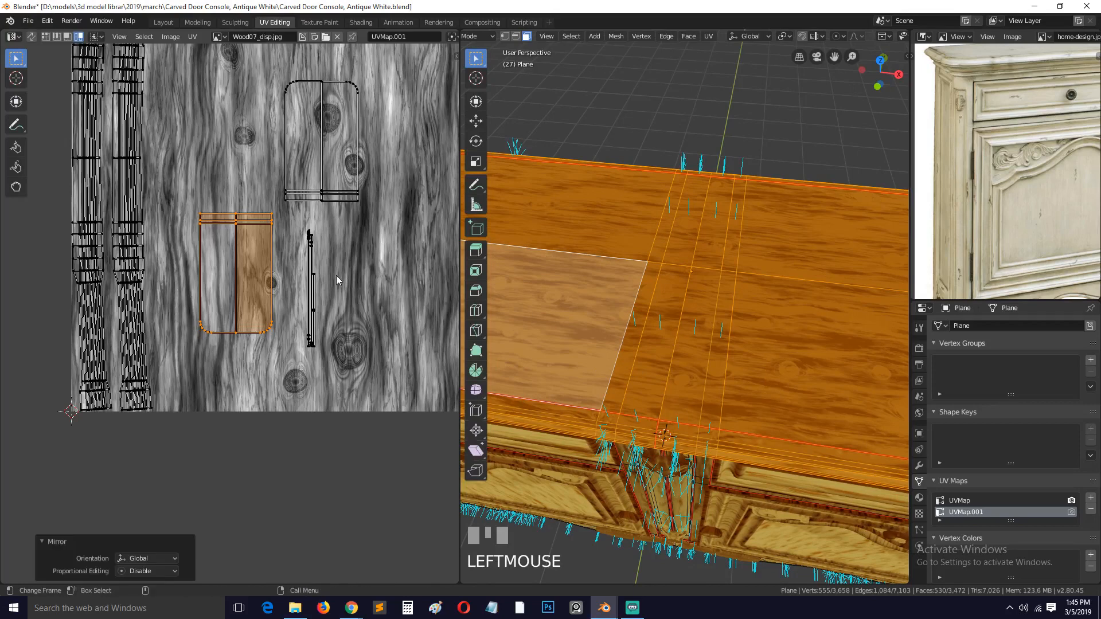
# Move the mirrored lower panel about 0.169 in X and 0.0226 in Y beneath the upper panel, and raise it 0.00311 along Y
pyautogui.press('g')
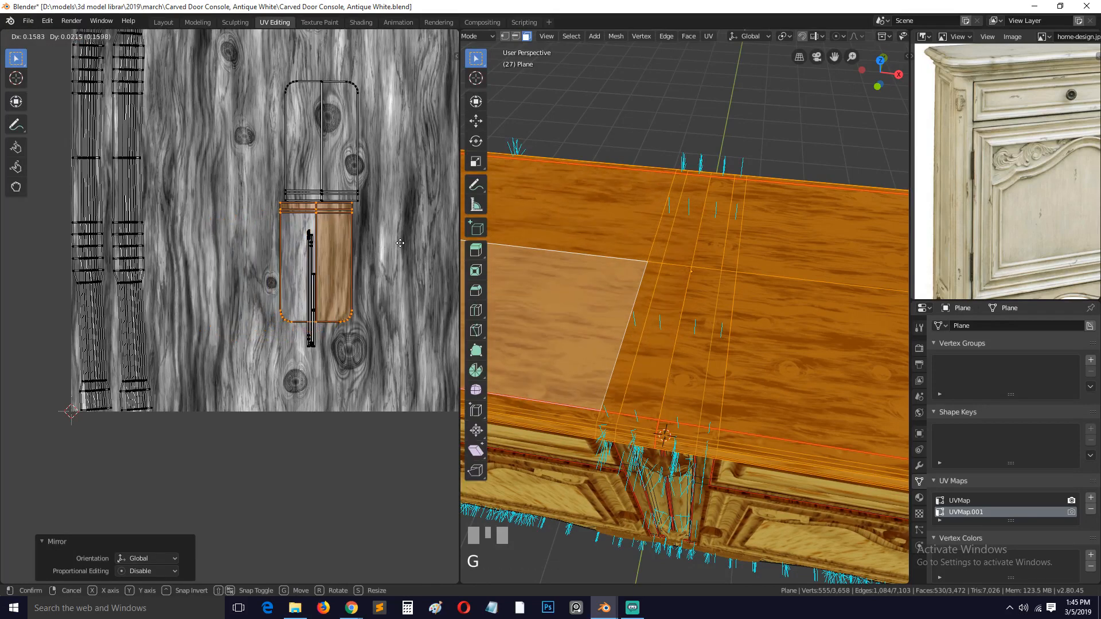
pyautogui.click(401, 244)
pyautogui.scroll(3, 356, 243)
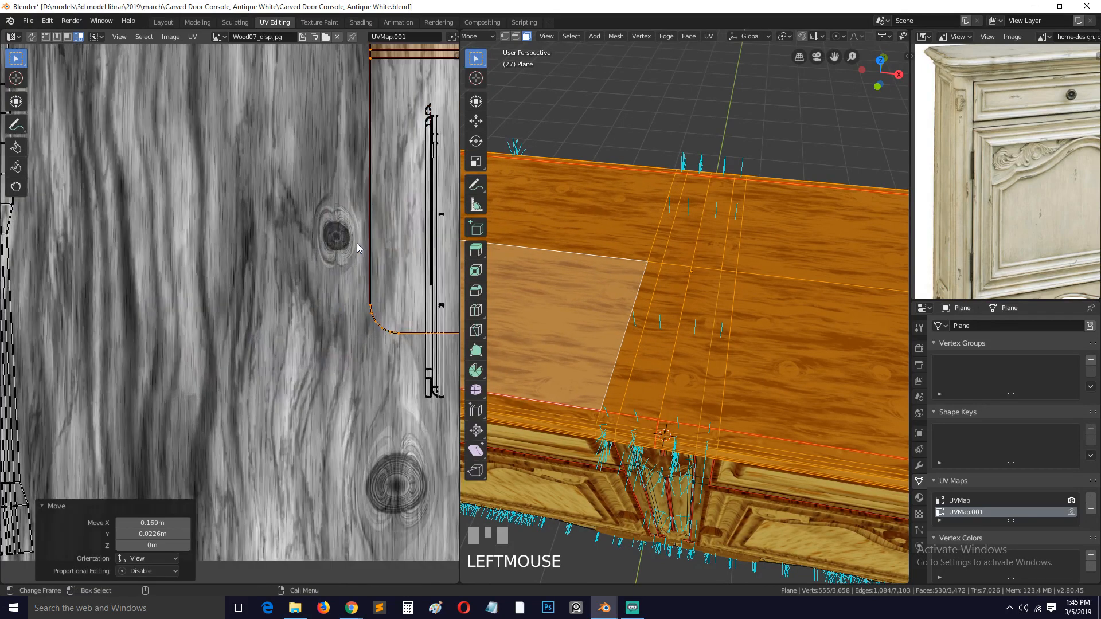
pyautogui.moveTo(399, 123); pyautogui.dragTo(298, 380, button='middle')
pyautogui.scroll(5, 298, 379)
pyautogui.moveTo(410, 183); pyautogui.dragTo(238, 391, button='middle')
pyautogui.press('g')
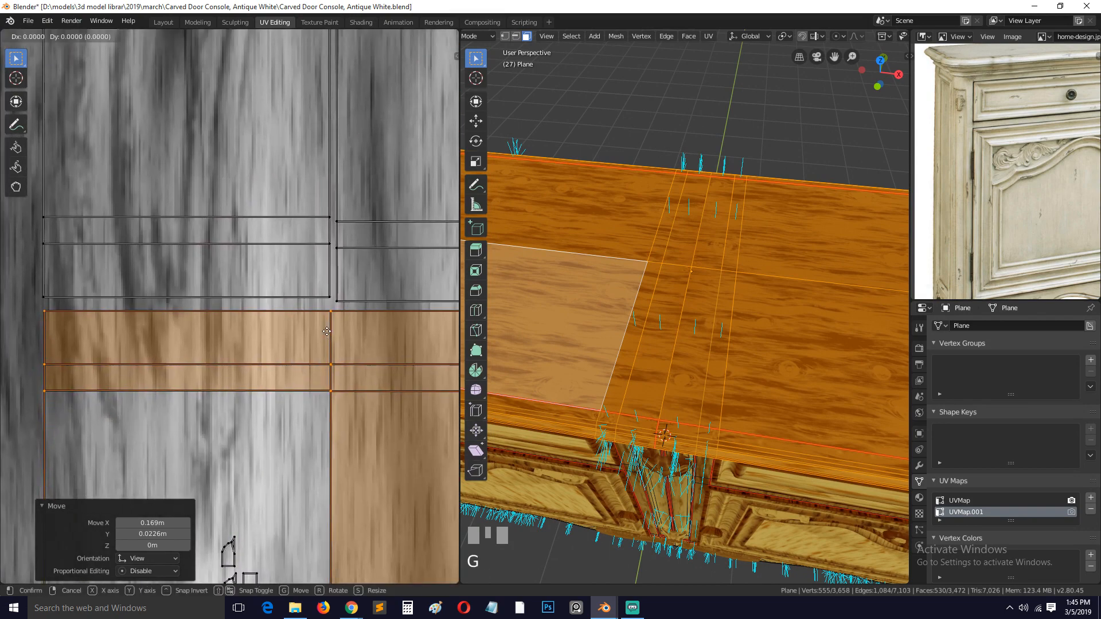
pyautogui.press('y')
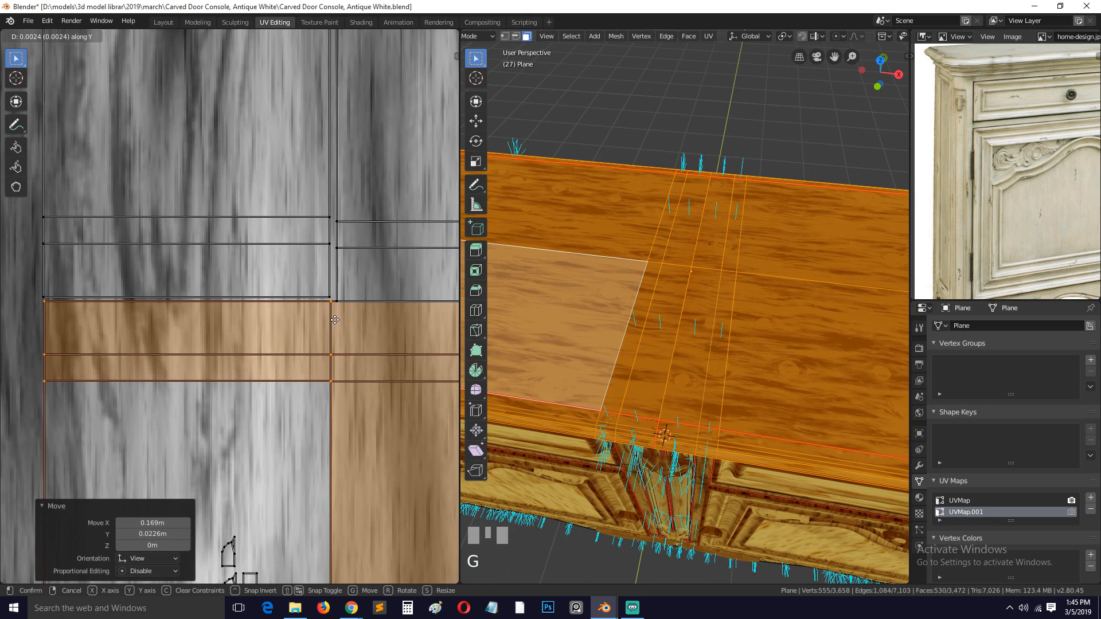
pyautogui.click(336, 323)
# Fine-align the lower UV panel's outer top corner with the corner of the upper panel's left island
pyautogui.scroll(4, 151, 322)
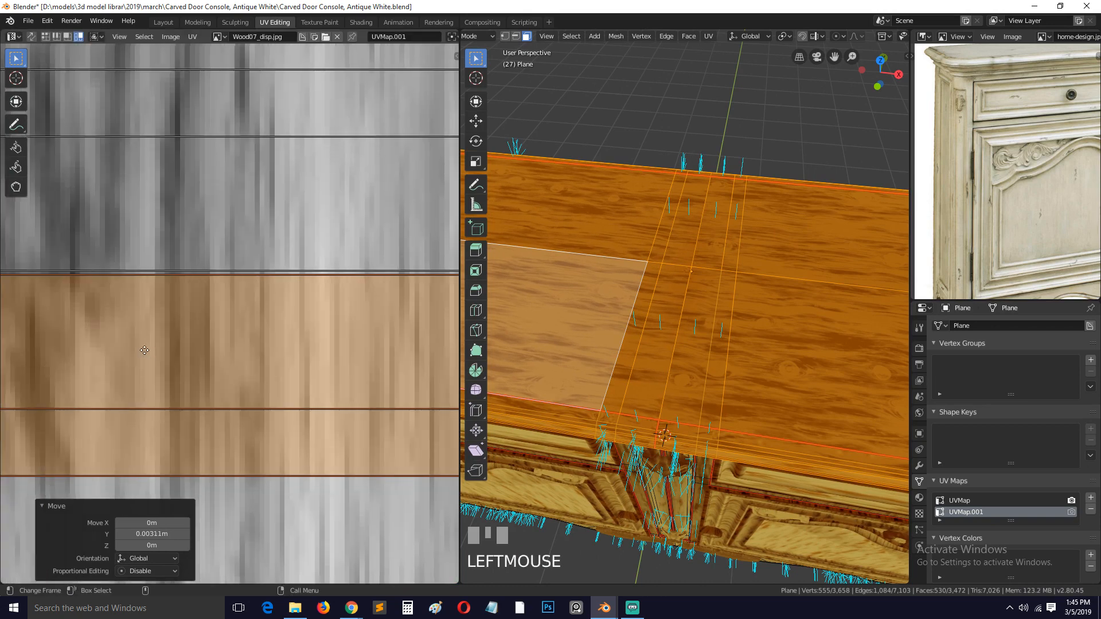
pyautogui.moveTo(172, 339); pyautogui.dragTo(274, 381, button='middle')
pyautogui.moveTo(64, 321); pyautogui.dragTo(246, 350, button='middle')
pyautogui.scroll(1, 221, 348)
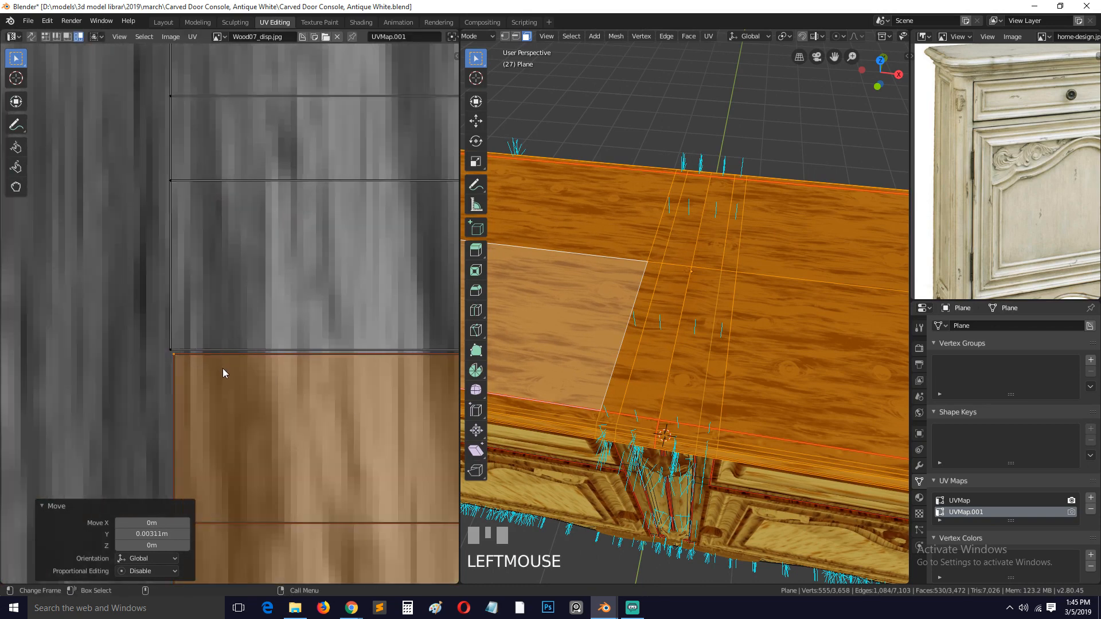
pyautogui.press('g')
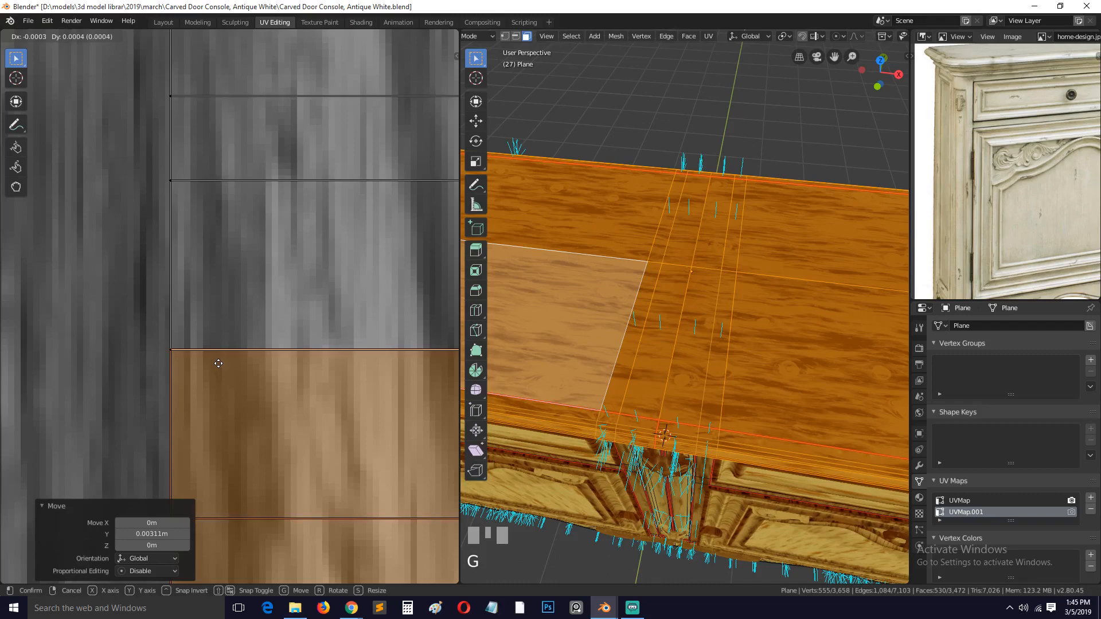
pyautogui.click(218, 364)
# Move the upper panel's right UV island so its straight edges meet the adjoining left island and the lower panel
pyautogui.scroll(-3, 274, 354)
pyautogui.moveTo(275, 350); pyautogui.dragTo(435, 425, button='middle')
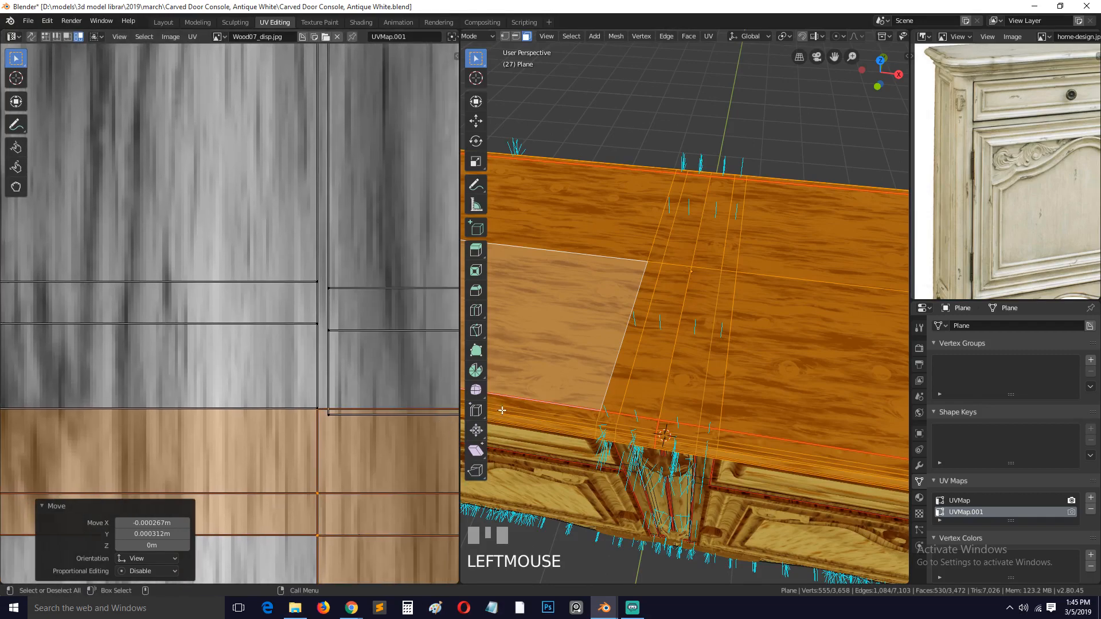
pyautogui.press('`')
pyautogui.moveTo(501, 411)
pyautogui.mouseDown(button='middle')
pyautogui.moveTo(889, 435)
pyautogui.moveTo(502, 398)
pyautogui.mouseUp(button='middle')
pyautogui.click(356, 333)
pyautogui.scroll(-5, 401, 374)
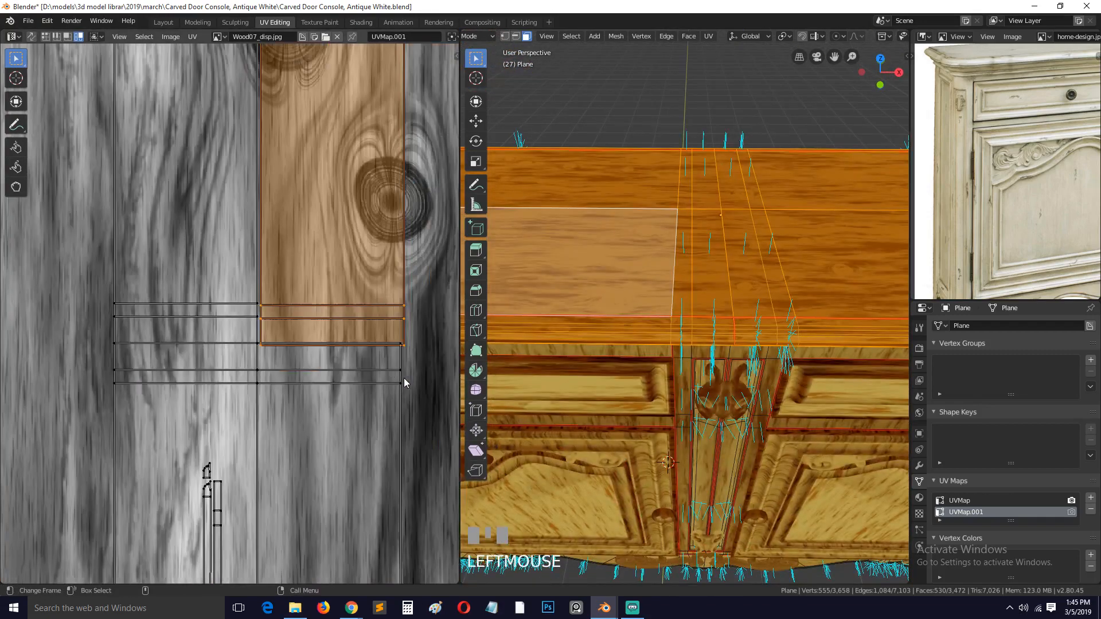
pyautogui.scroll(10, 393, 378)
pyautogui.moveTo(403, 378); pyautogui.dragTo(351, 334, button='middle')
pyautogui.scroll(-3, 393, 378)
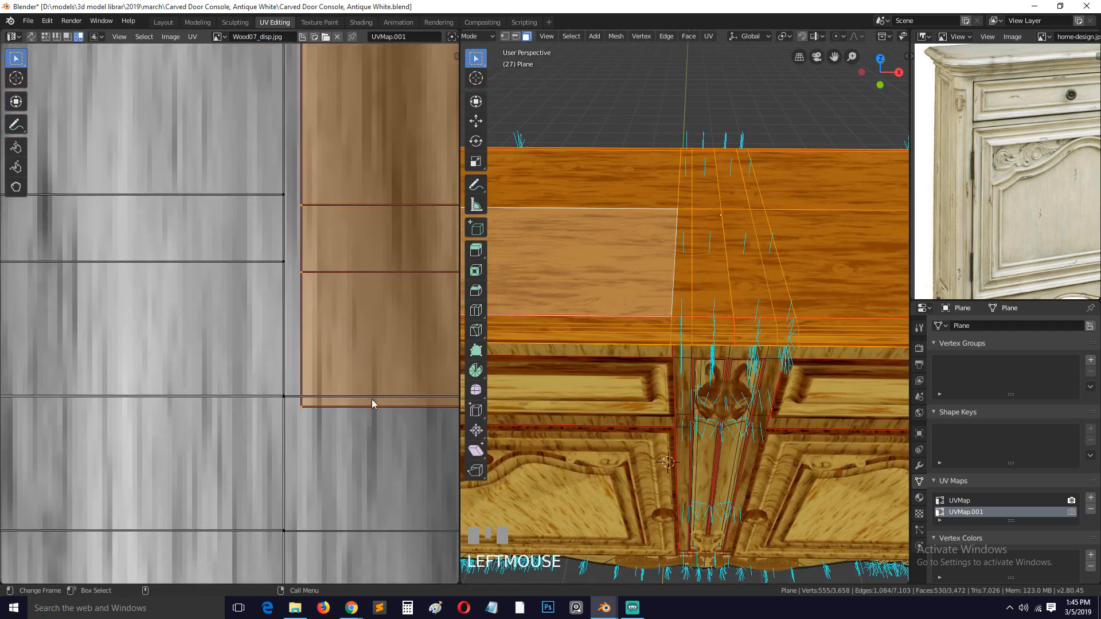
pyautogui.press('g')
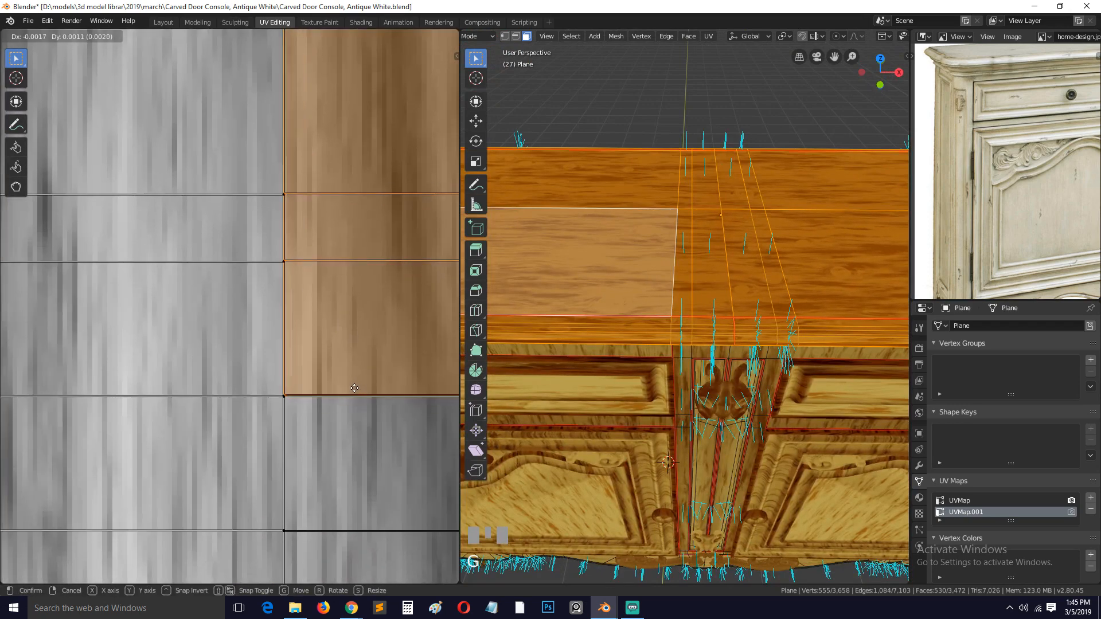
pyautogui.click(354, 390)
# Examine the wood grain across the tabletop in Object Mode, focusing on the middle where the UV islands join
pyautogui.press('a')
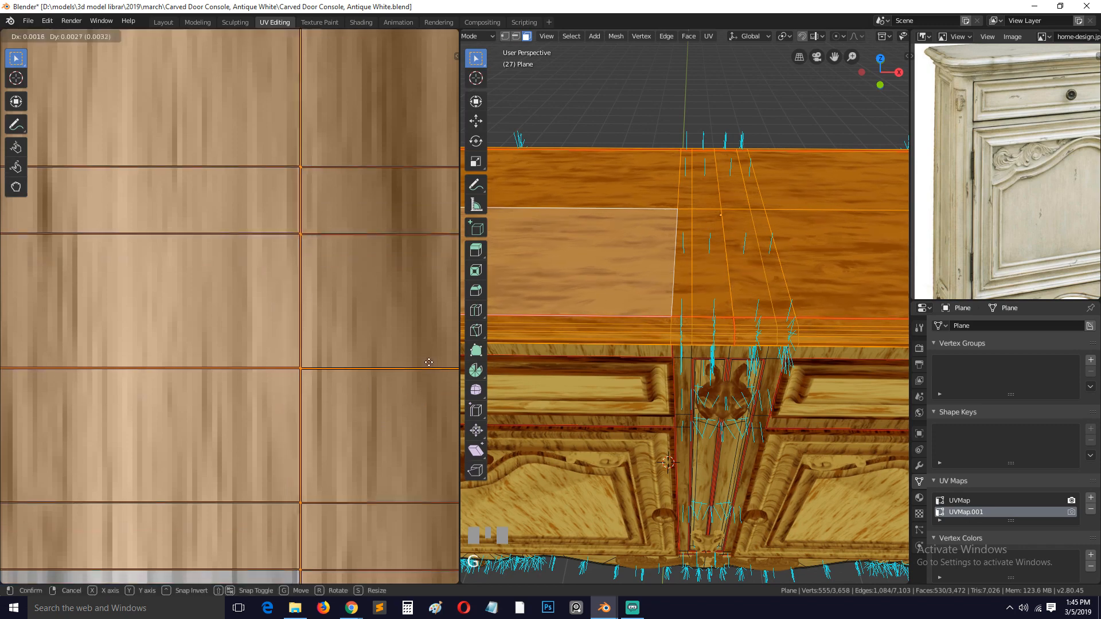
pyautogui.scroll(-5, 679, 338)
pyautogui.press('Tab')
pyautogui.press('`')
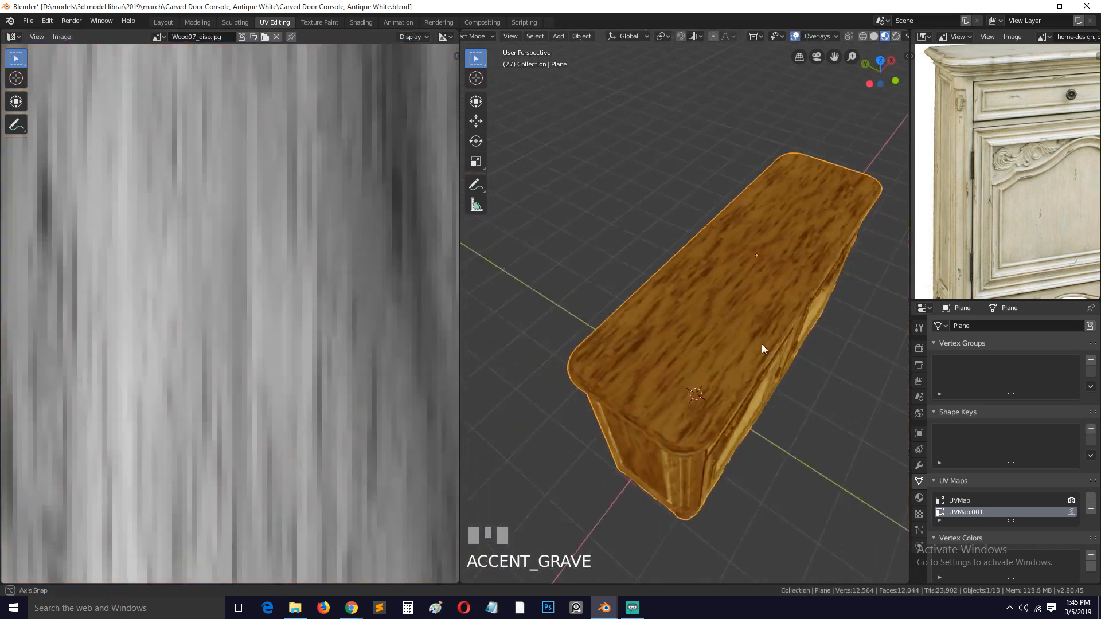
pyautogui.scroll(6, 765, 338)
pyautogui.press('`')
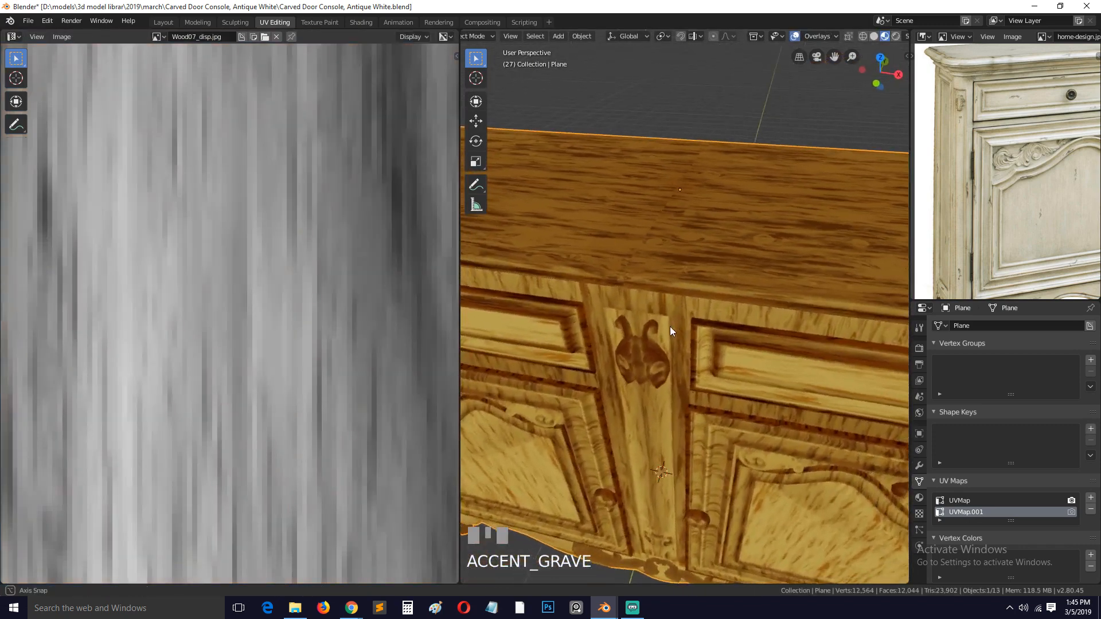
pyautogui.scroll(-3, 717, 307)
pyautogui.press('Tab')
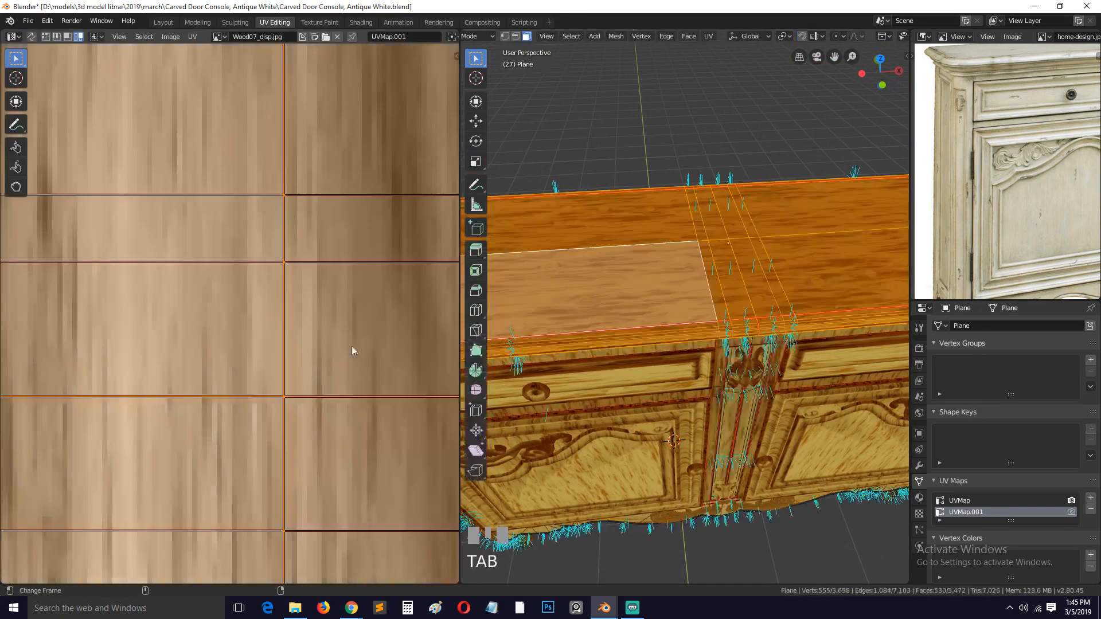
# Select all four joined tabletop UV islands and shift them together by about -0.008 in X and -0.002 in Y
pyautogui.click(321, 359)
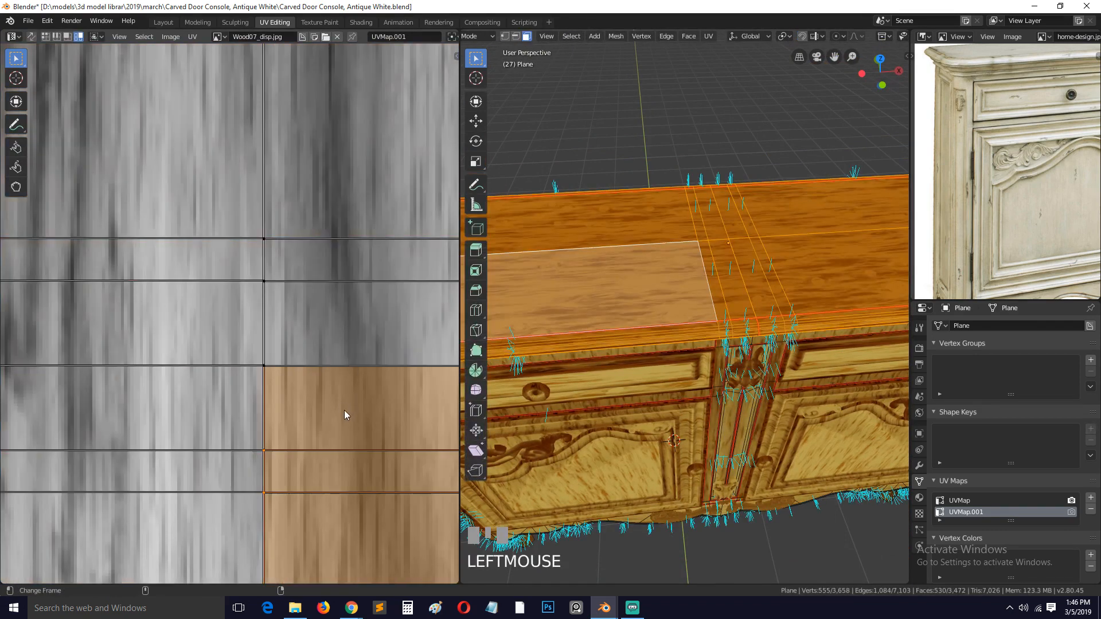
pyautogui.scroll(-5, 344, 396)
pyautogui.keyDown('shift'); pyautogui.click(191, 383); pyautogui.keyUp('shift')
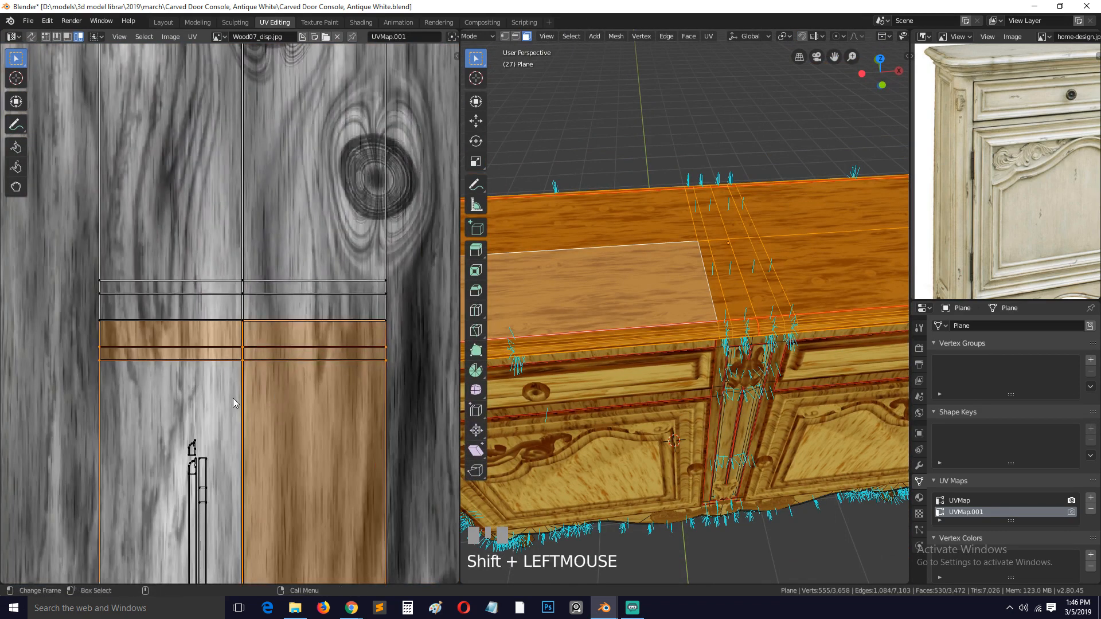
pyautogui.press('g')
pyautogui.rightClick(261, 352)
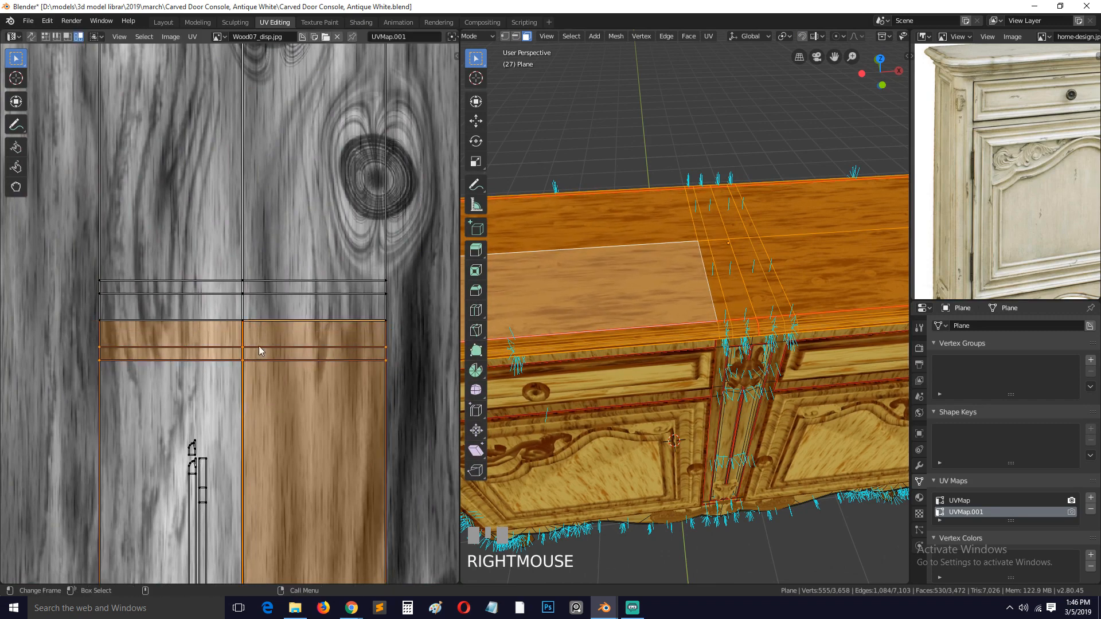
pyautogui.keyDown('shift'); pyautogui.click(258, 347); pyautogui.keyUp('shift')
pyautogui.keyDown('shift'); pyautogui.click(199, 280); pyautogui.keyUp('shift')
pyautogui.keyDown('shift'); pyautogui.click(260, 281); pyautogui.keyUp('shift')
pyautogui.keyDown('shift'); pyautogui.click(268, 343); pyautogui.keyUp('shift')
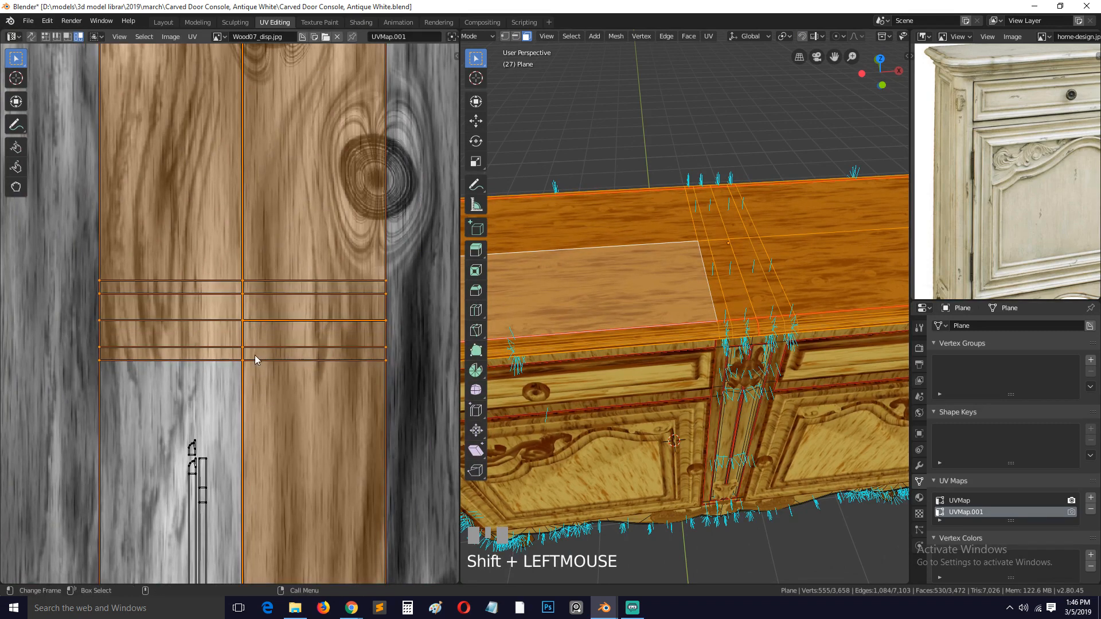
pyautogui.press('g')
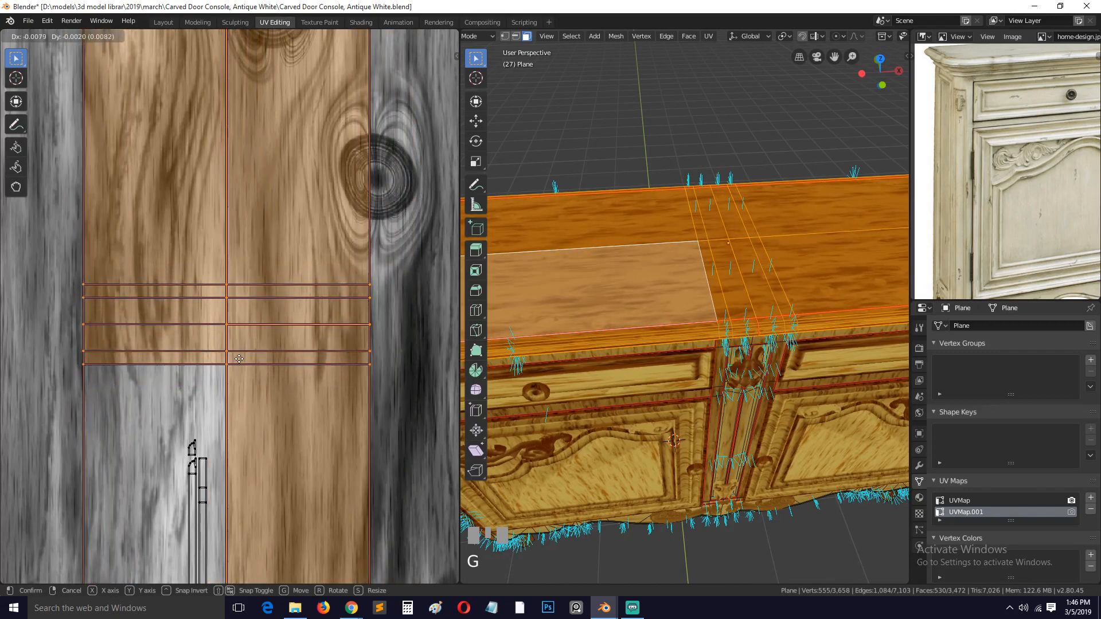
pyautogui.click(239, 359)
# Mirror the lower pair of tabletop UV islands along X, and reposition all four islands together over the wood texture
pyautogui.click(260, 333)
pyautogui.click(237, 363)
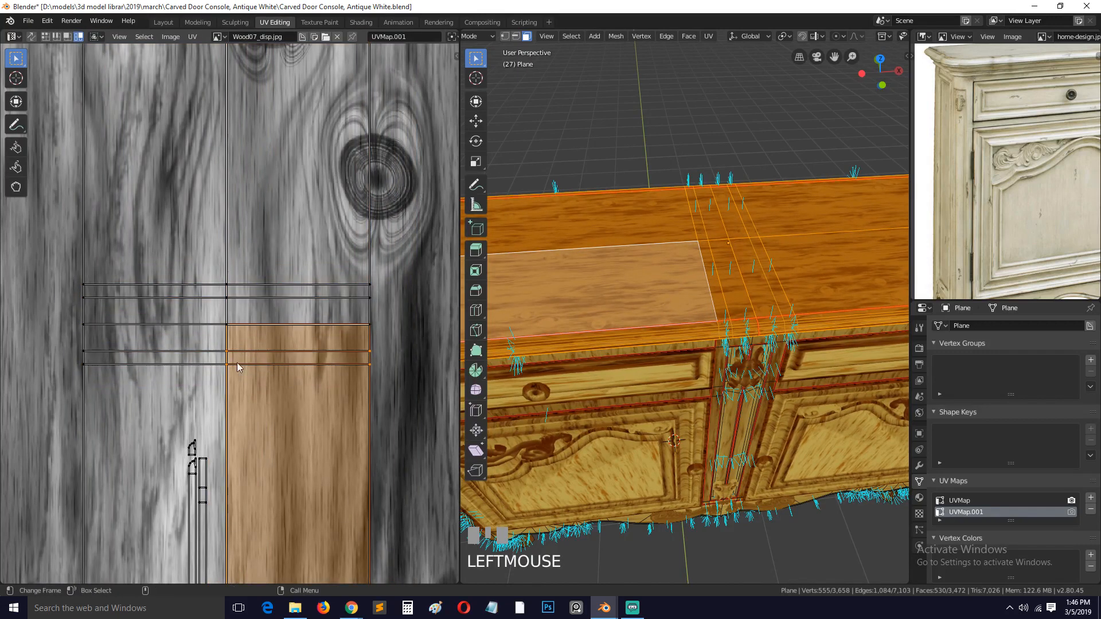
pyautogui.keyDown('shift'); pyautogui.click(183, 357); pyautogui.keyUp('shift')
pyautogui.hotkey('ctrl', 'm')
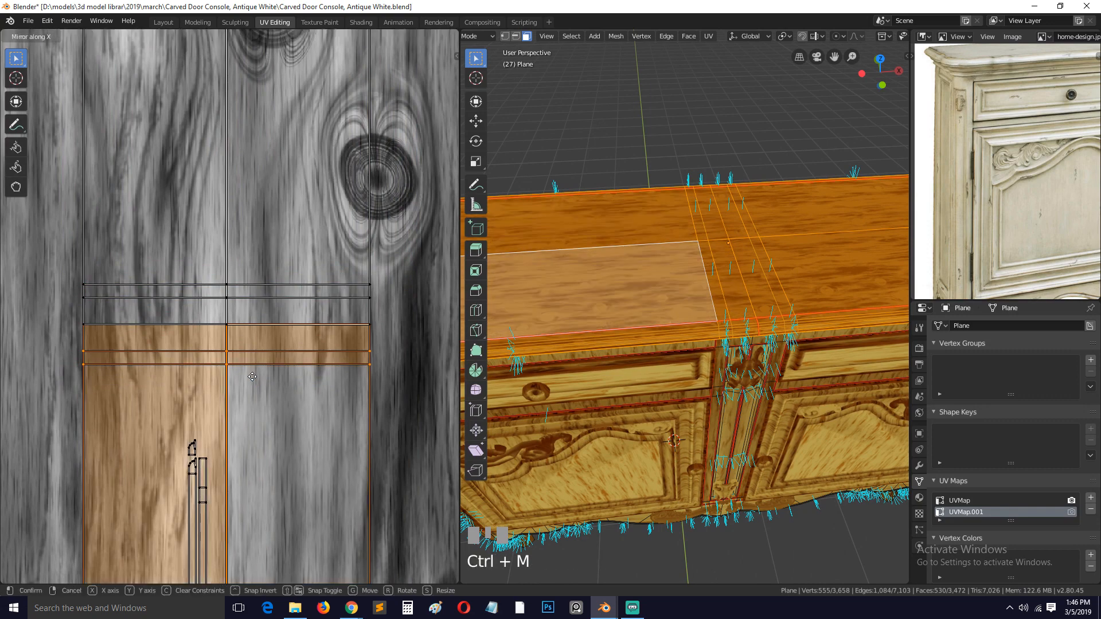
pyautogui.click(252, 376)
pyautogui.keyDown('shift'); pyautogui.click(192, 291); pyautogui.keyUp('shift')
pyautogui.press('g')
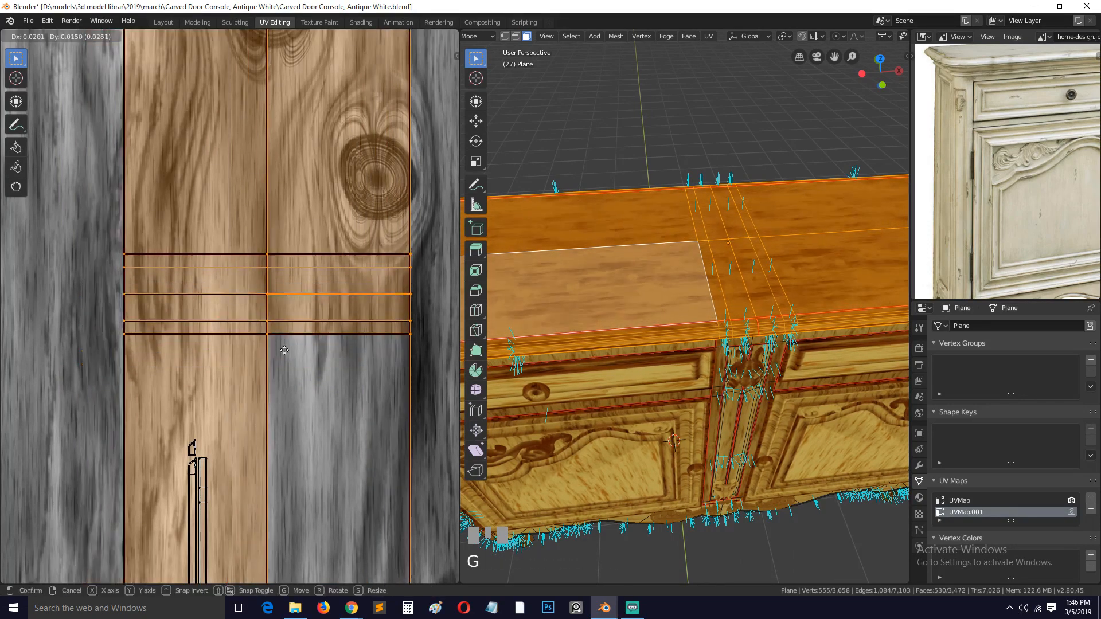
# Examine the wood grain on the tabletop and the console's front in Object Mode from several angles
pyautogui.press('Tab')
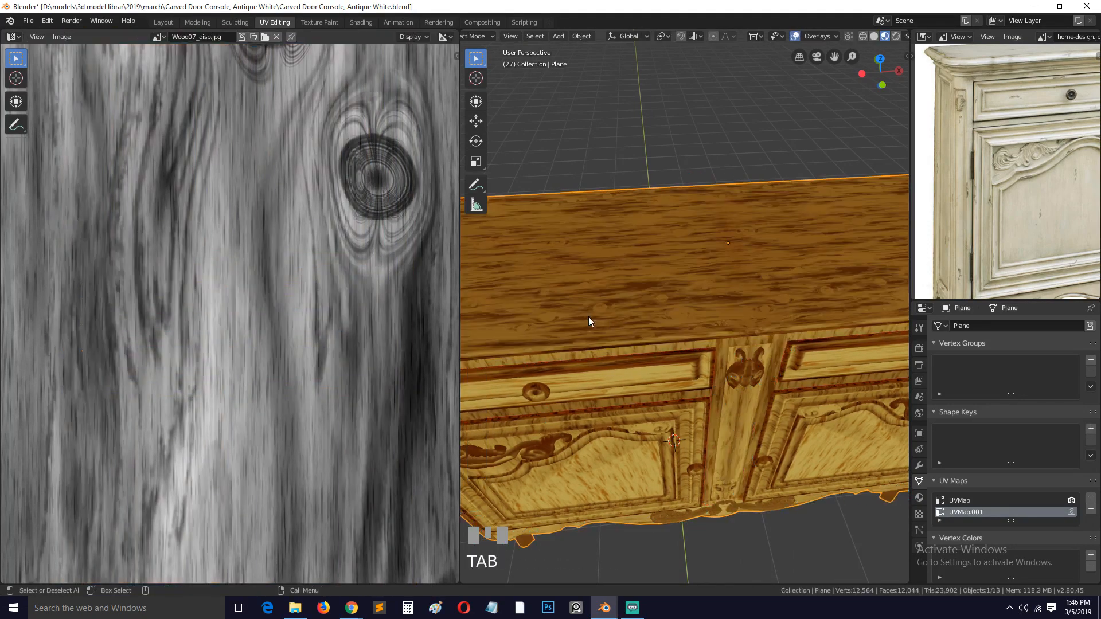
pyautogui.scroll(5, 666, 319)
pyautogui.press('`')
pyautogui.scroll(-3, 625, 333)
pyautogui.press('`')
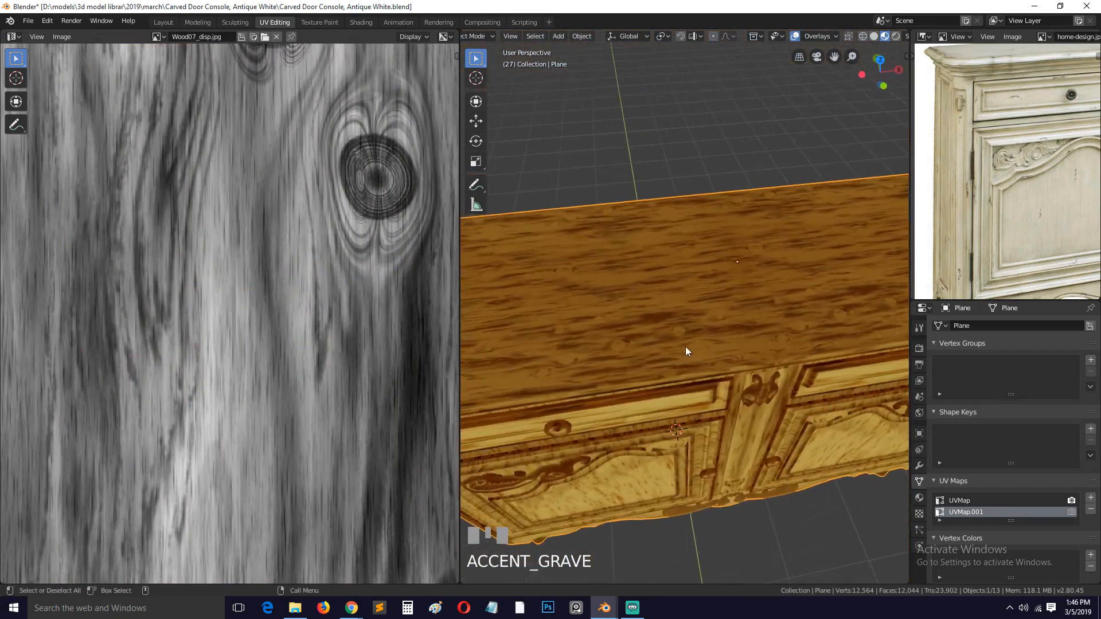
pyautogui.scroll(-3, 693, 349)
pyautogui.press('`')
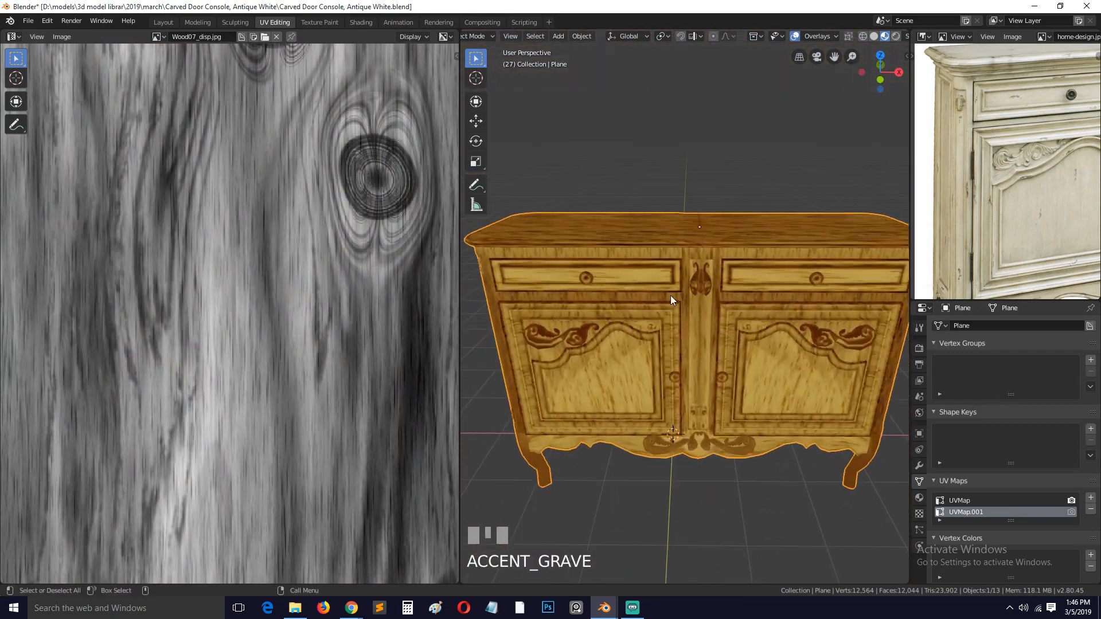
# Switch to the Shading workspace and view the whole console with its wood material from the side
pyautogui.click(362, 21)
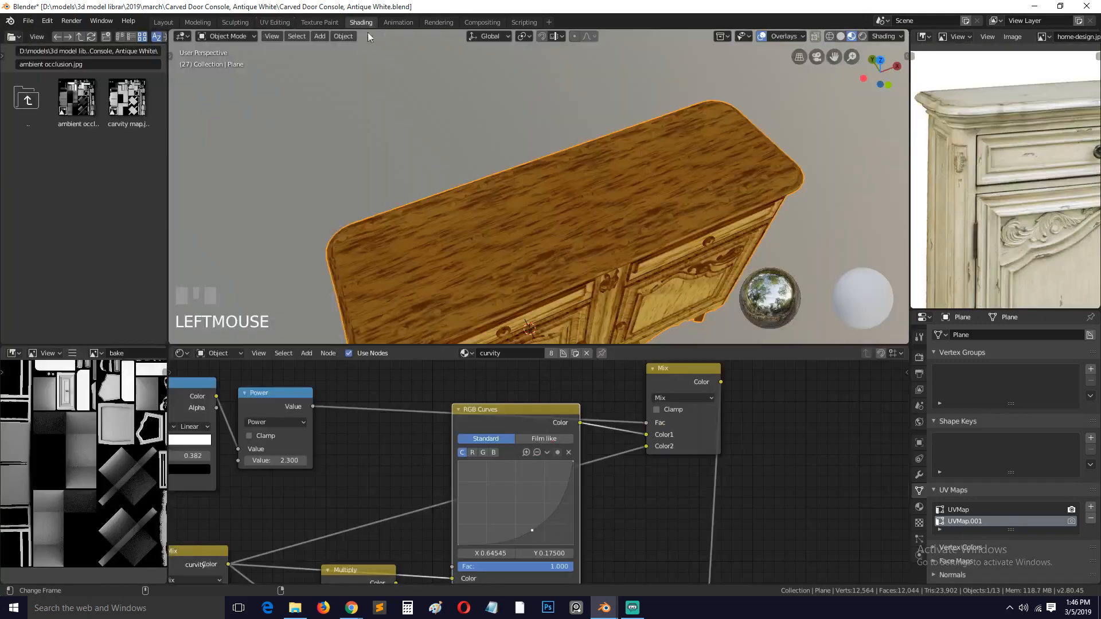
pyautogui.press('`')
pyautogui.press('`')
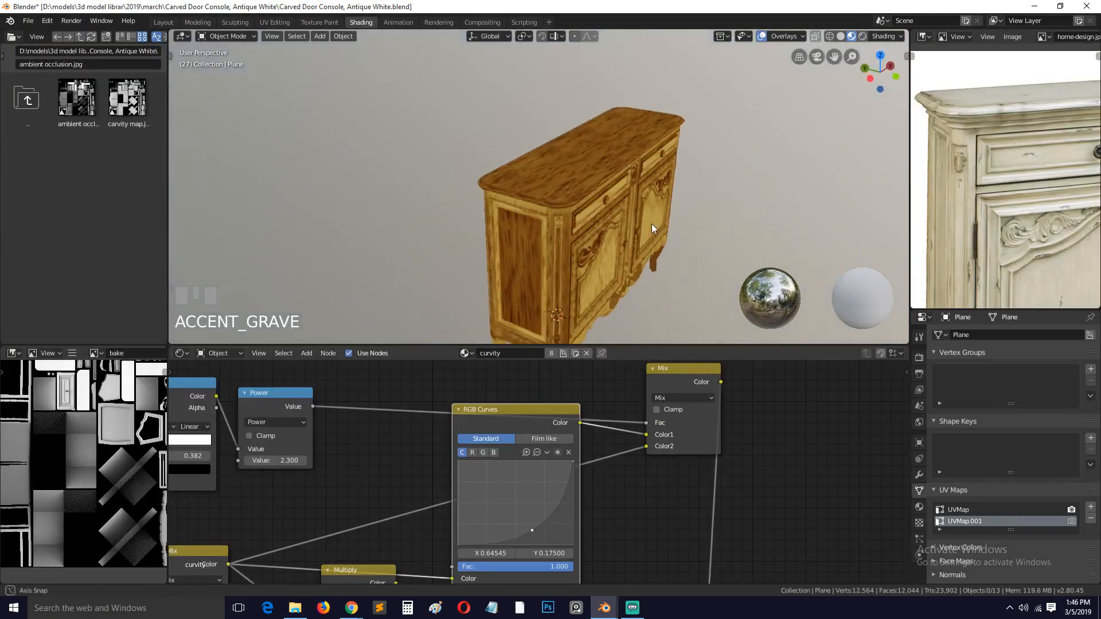
# Save the file and adjust Color2 of the wood grain's Mix node to a slightly less saturated brown
pyautogui.hotkey('ctrl', 's')
pyautogui.scroll(4, 614, 215)
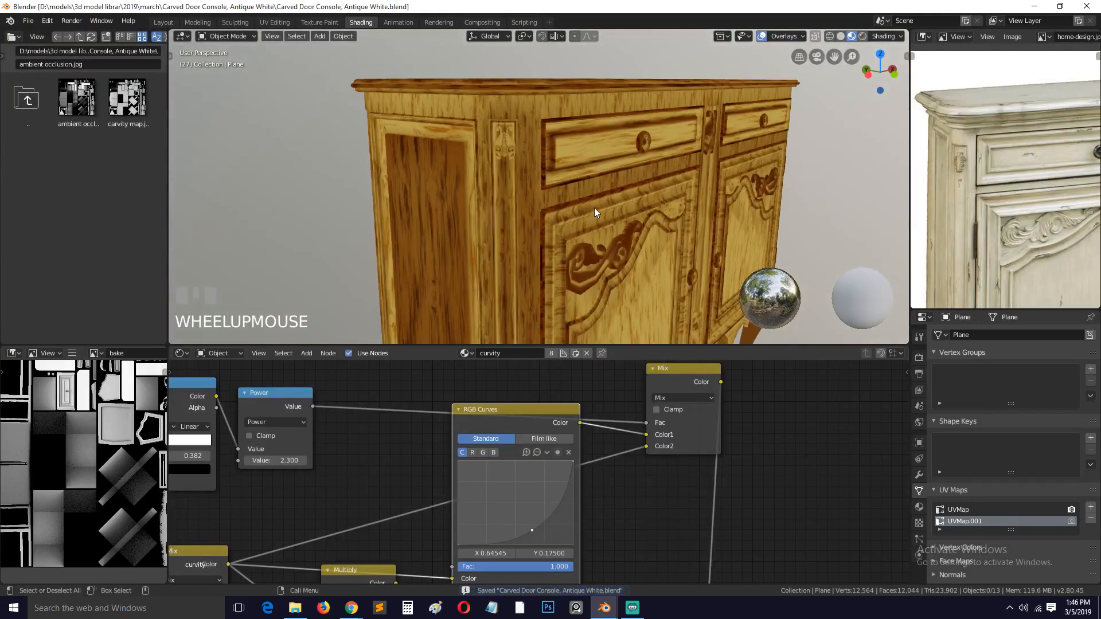
pyautogui.press('`')
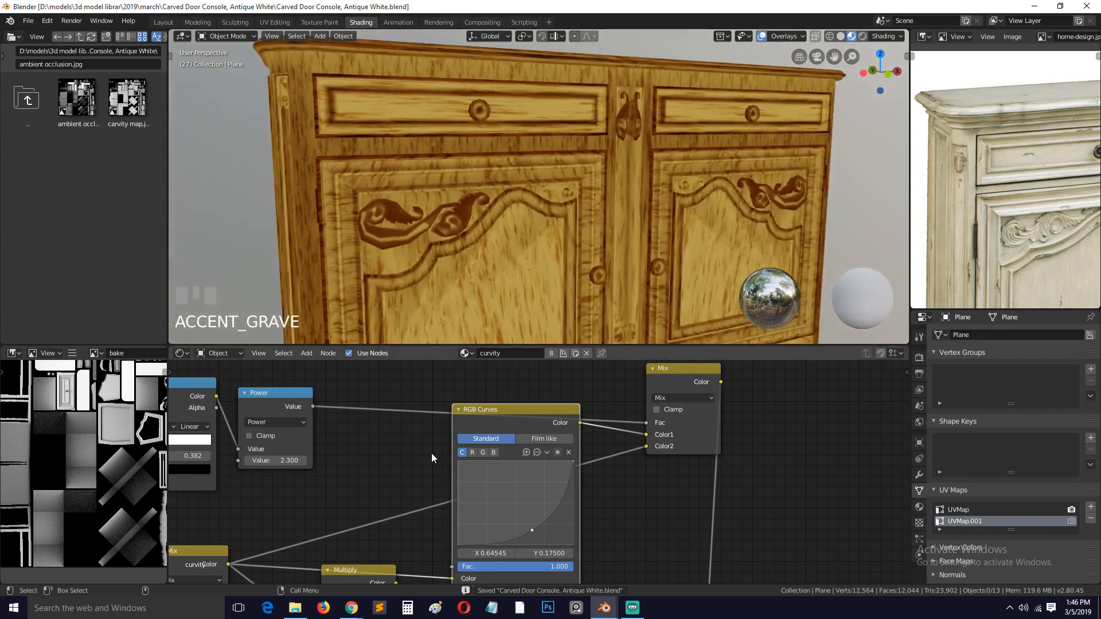
pyautogui.moveTo(316, 500); pyautogui.dragTo(643, 367, button='middle')
pyautogui.click(524, 494)
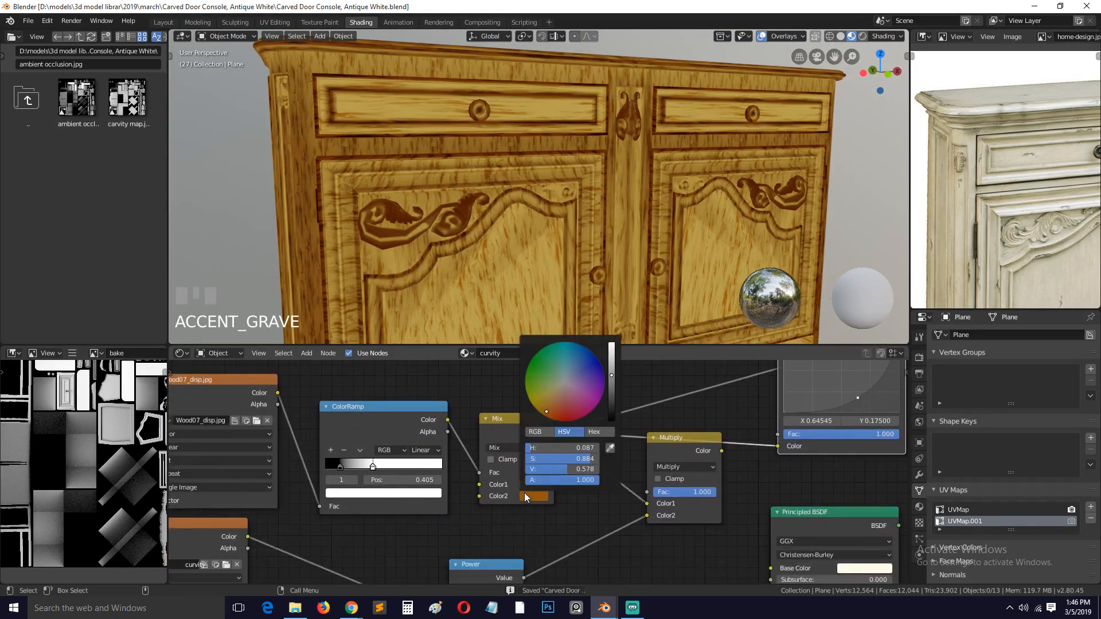
pyautogui.click(561, 392)
pyautogui.moveTo(560, 392); pyautogui.dragTo(547, 409)
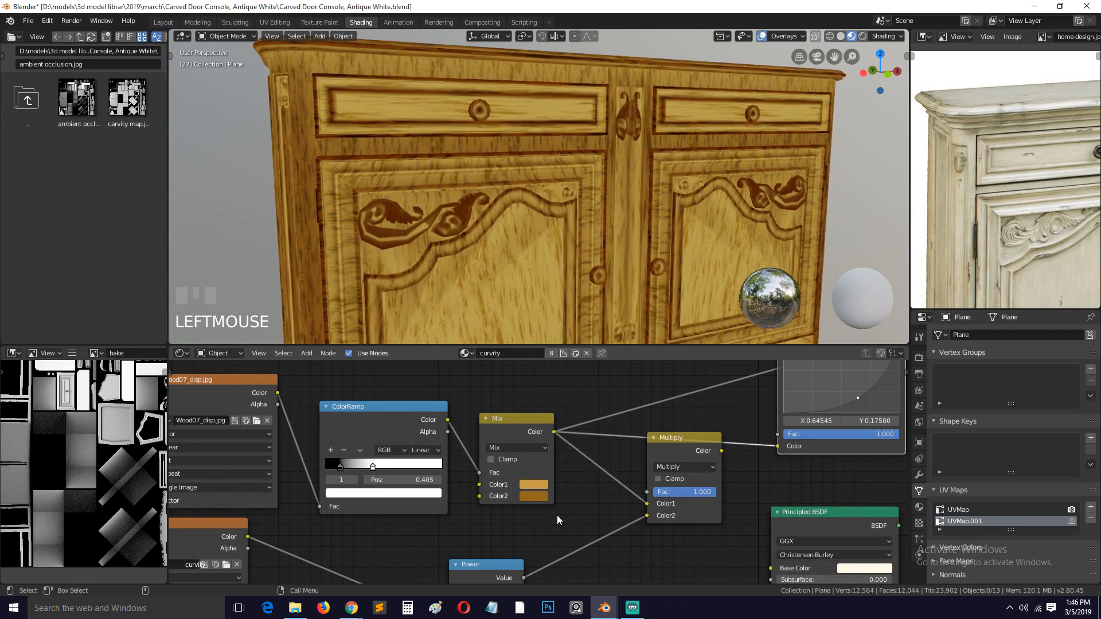
# Move the RGB Curves control point to X 0.64091, Y 0.23125 to set the detail contrast, and save the file
pyautogui.press('`')
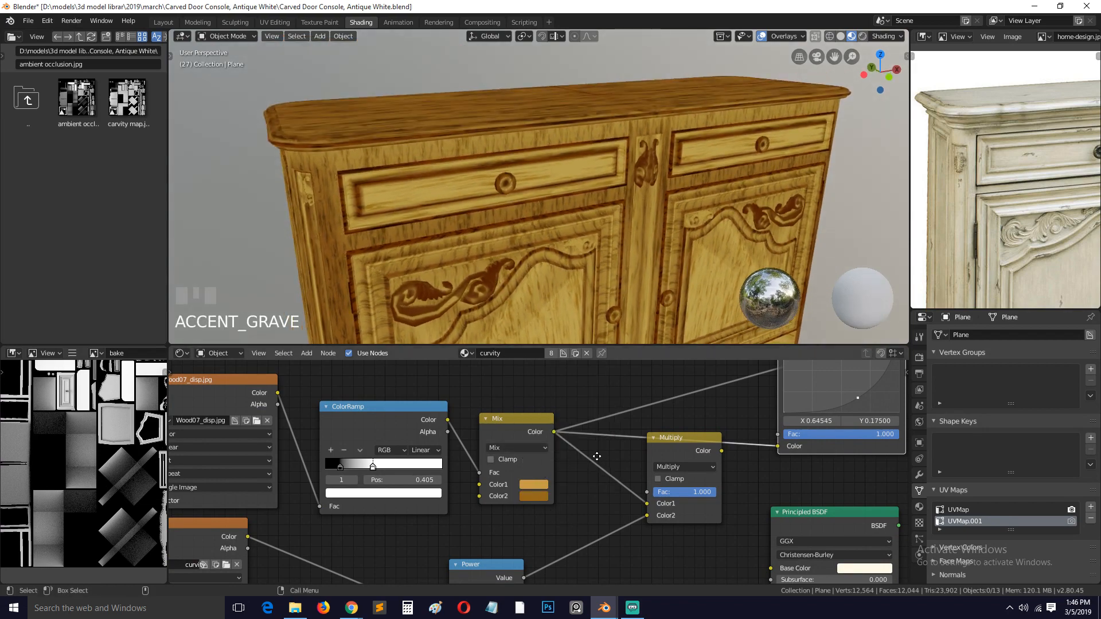
pyautogui.moveTo(597, 457); pyautogui.dragTo(506, 468, button='middle')
pyautogui.moveTo(520, 284); pyautogui.dragTo(449, 304, button='middle')
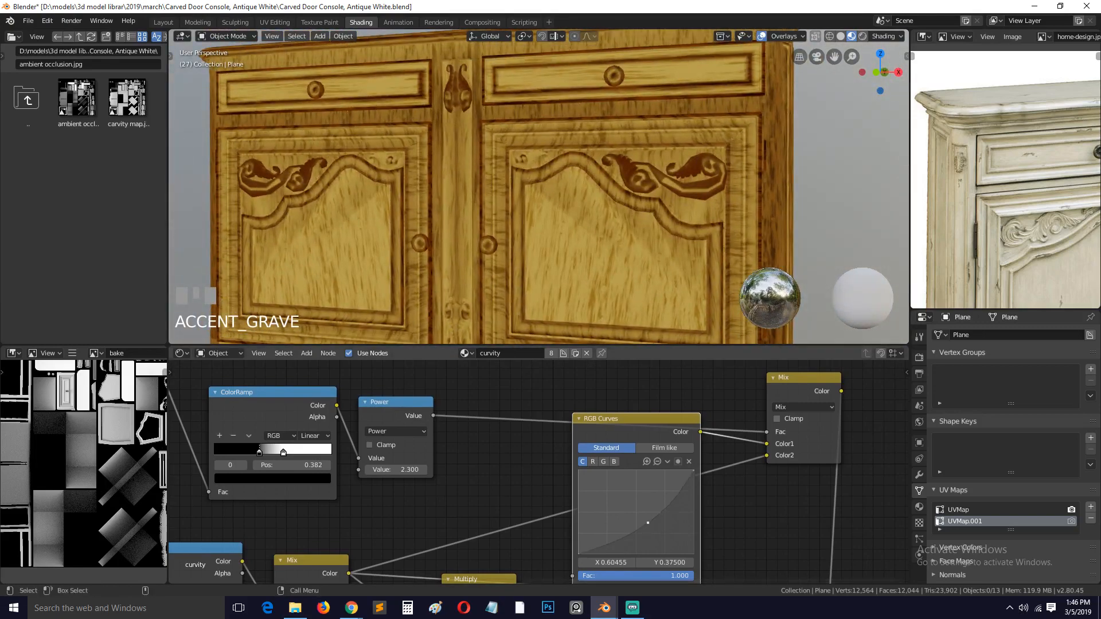
pyautogui.moveTo(655, 542); pyautogui.dragTo(650, 531)
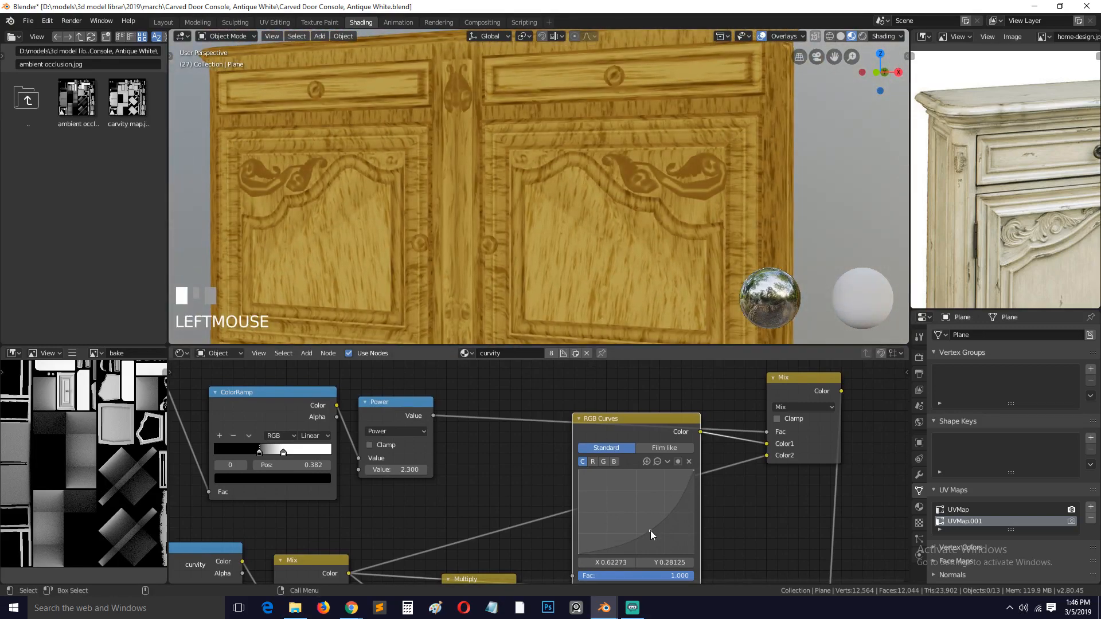
pyautogui.moveTo(463, 431); pyautogui.dragTo(494, 436, button='middle')
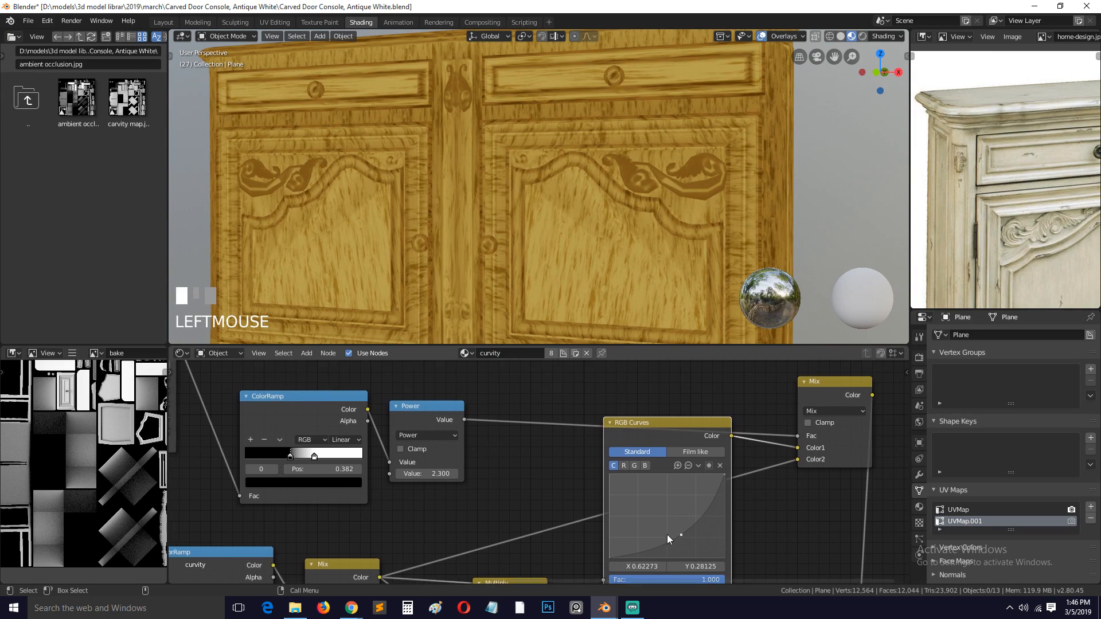
pyautogui.moveTo(681, 531); pyautogui.dragTo(683, 539)
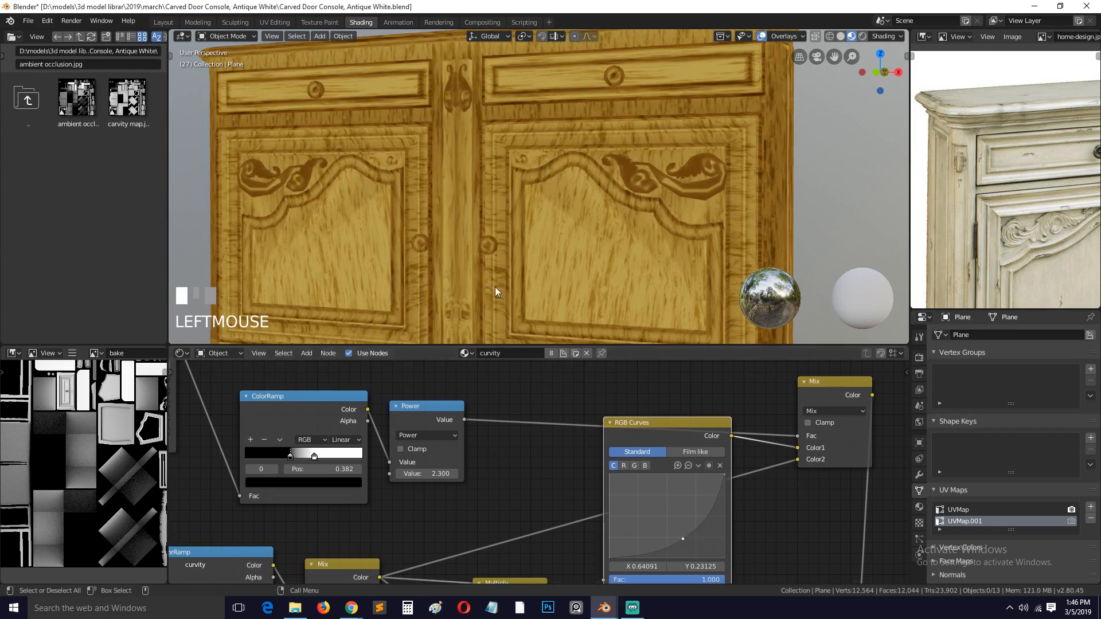
pyautogui.scroll(-5, 514, 191)
pyautogui.hotkey('ctrl', 's')
pyautogui.moveTo(514, 192); pyautogui.dragTo(585, 257, button='middle')
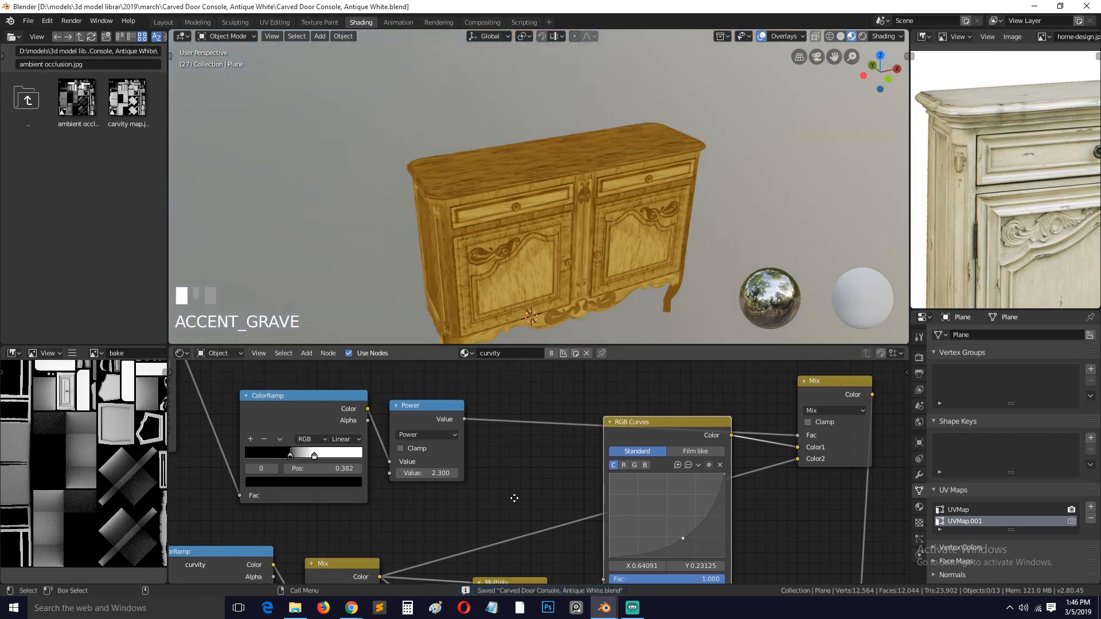
# Reposition the carvity map texture node and its ColorRamp higher in the node graph, clear of the neighbouring nodes
pyautogui.moveTo(514, 549); pyautogui.dragTo(511, 438, button='middle')
pyautogui.scroll(-6, 596, 469)
pyautogui.moveTo(578, 485); pyautogui.dragTo(399, 555, button='middle')
pyautogui.scroll(-2, 938, 167)
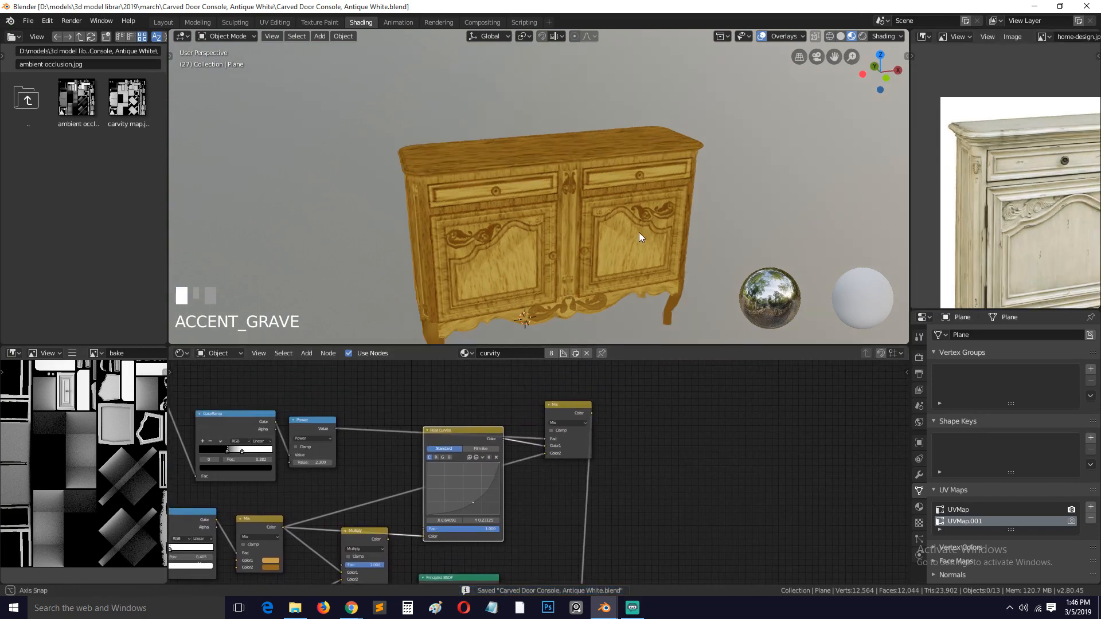
pyautogui.moveTo(635, 233); pyautogui.dragTo(679, 243, button='middle')
pyautogui.scroll(2, 548, 259)
pyautogui.moveTo(204, 438); pyautogui.dragTo(440, 486, button='middle')
pyautogui.moveTo(340, 430); pyautogui.dragTo(304, 413)
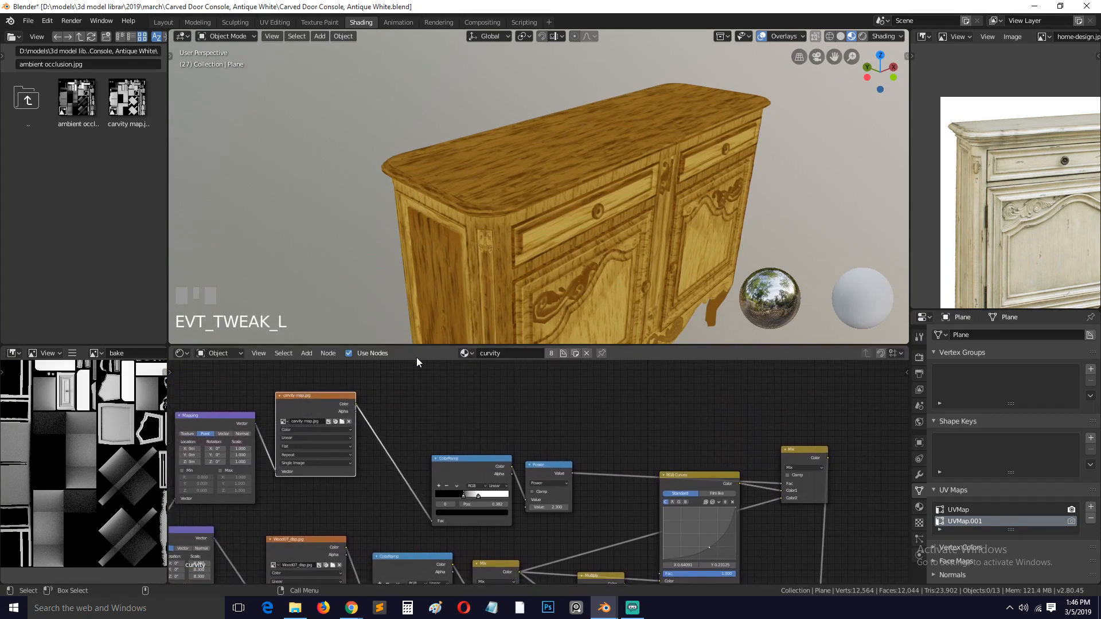
pyautogui.moveTo(432, 475); pyautogui.dragTo(414, 429)
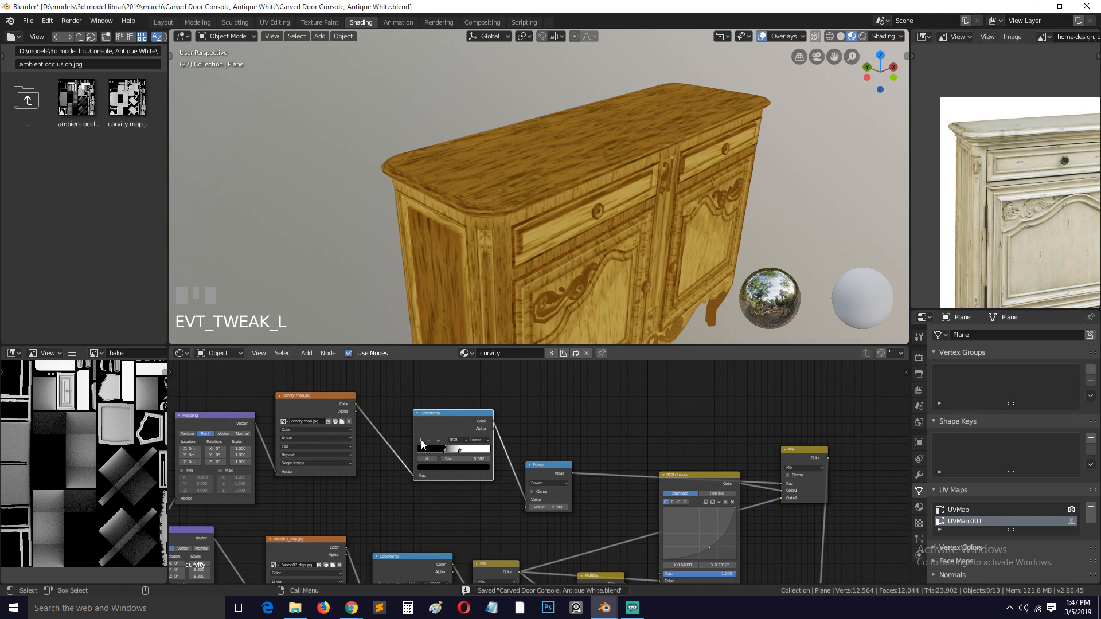
# Preview the carvity map texture and its ColorRamp output on the console
pyautogui.keyDown('ctrl'); pyautogui.keyDown('shift'); pyautogui.click(308, 399); pyautogui.keyUp('shift'); pyautogui.keyUp('ctrl')
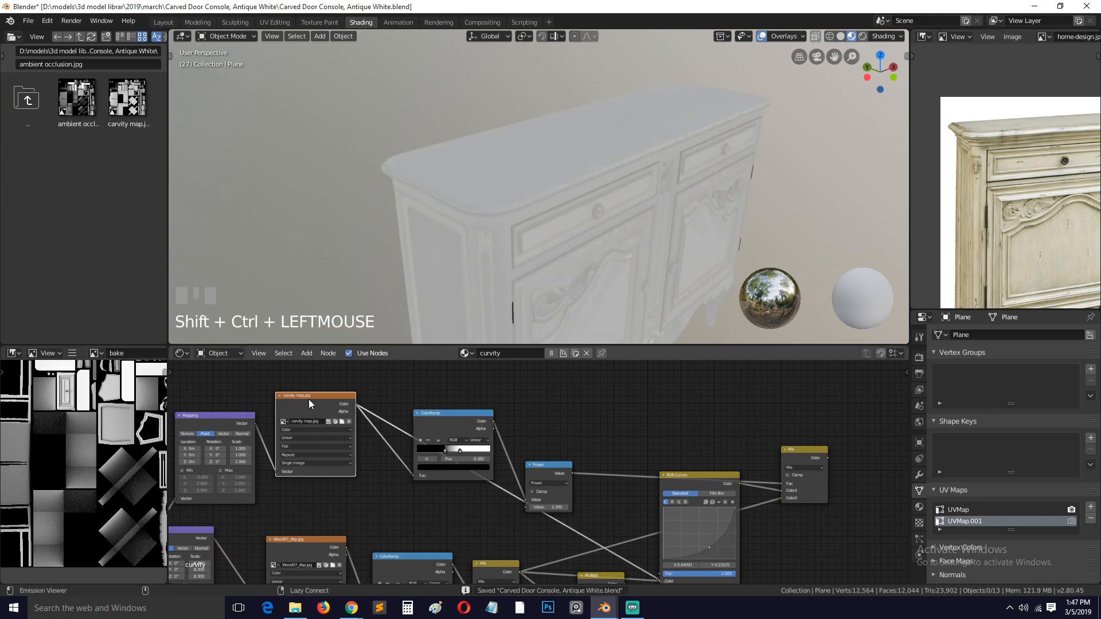
pyautogui.keyDown('ctrl'); pyautogui.keyDown('shift'); pyautogui.click(438, 421); pyautogui.keyUp('shift'); pyautogui.keyUp('ctrl')
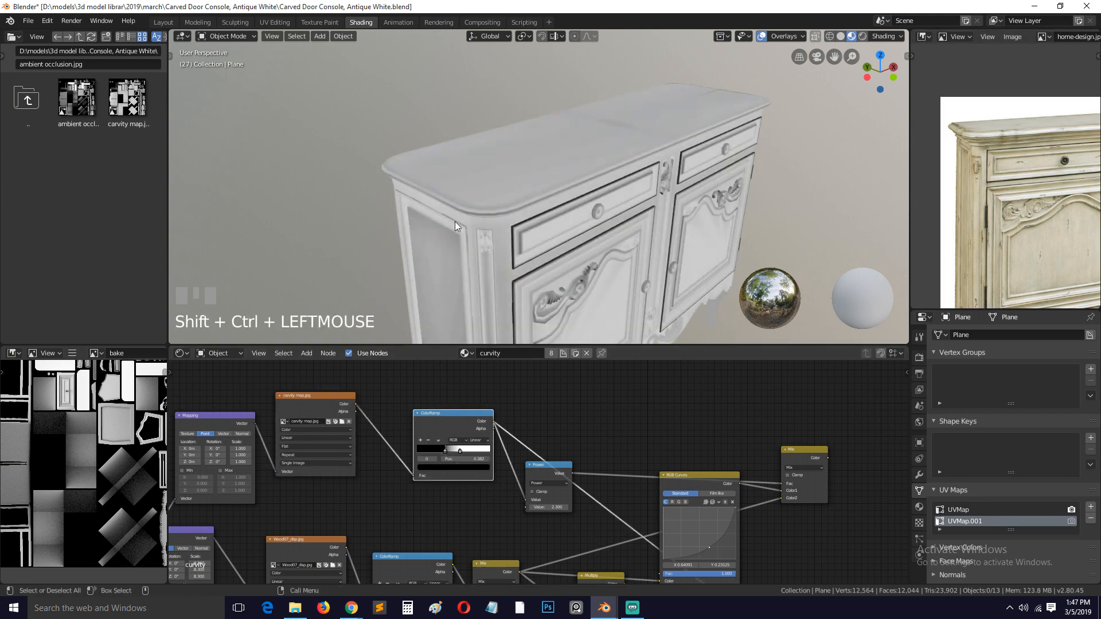
pyautogui.press('`')
pyautogui.moveTo(456, 221); pyautogui.dragTo(465, 265, button='middle')
# Switch to File Explorer and select the 109250645 distress-grain-dirt-texture image inside New folder under new textures
pyautogui.press('Tab')
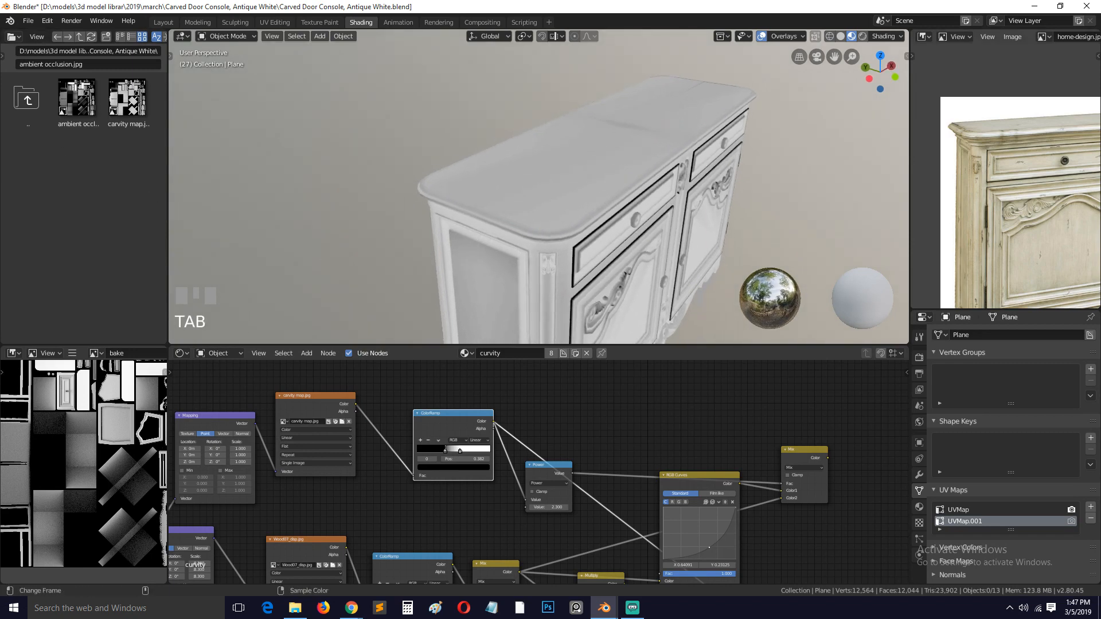
pyautogui.click(296, 608)
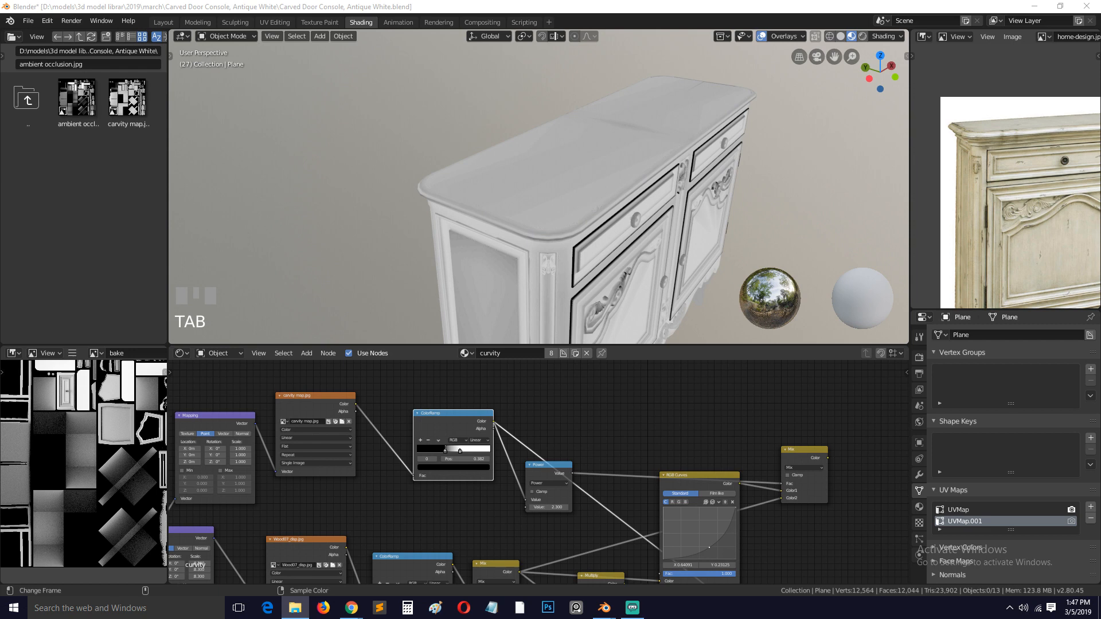
pyautogui.scroll(3, 985, 97)
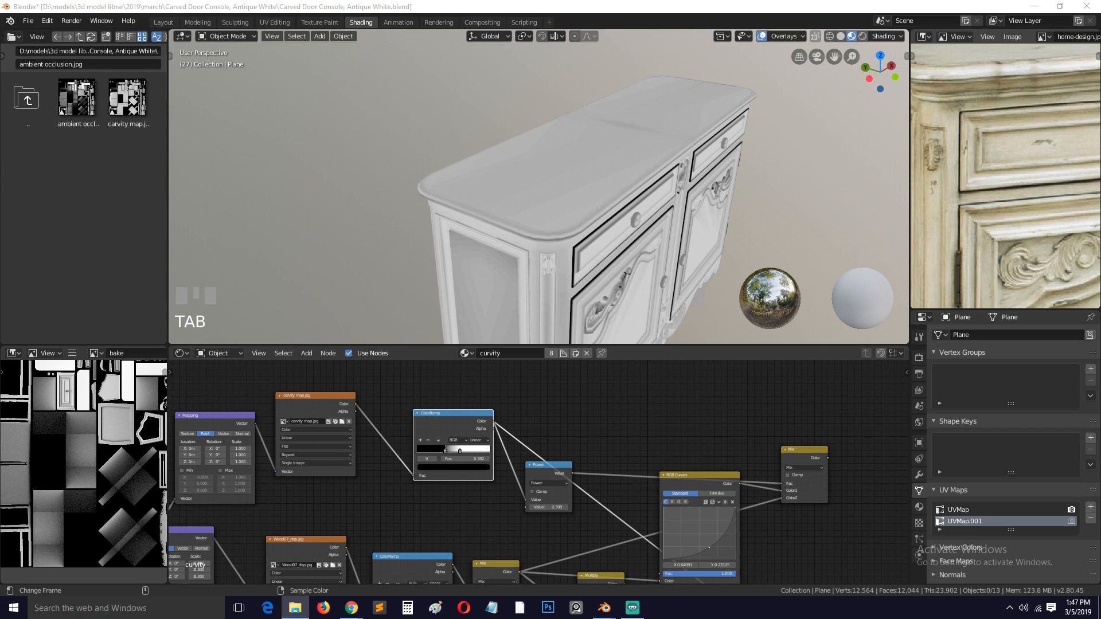
pyautogui.moveTo(1100, 166); pyautogui.dragTo(481, 3)
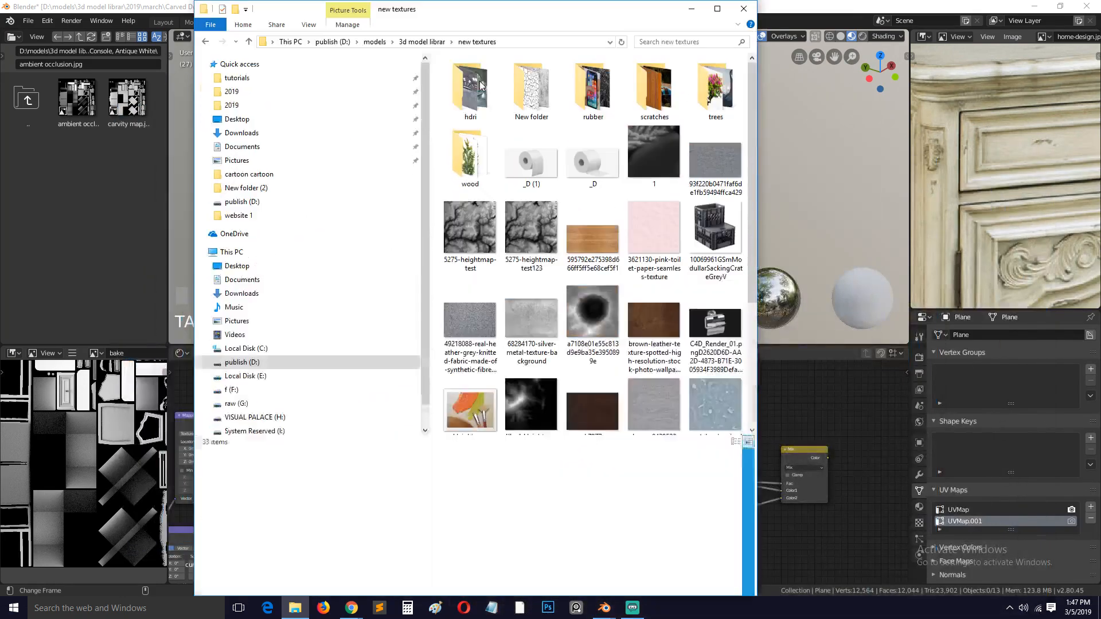
pyautogui.scroll(-2, 553, 278)
pyautogui.scroll(1, 626, 338)
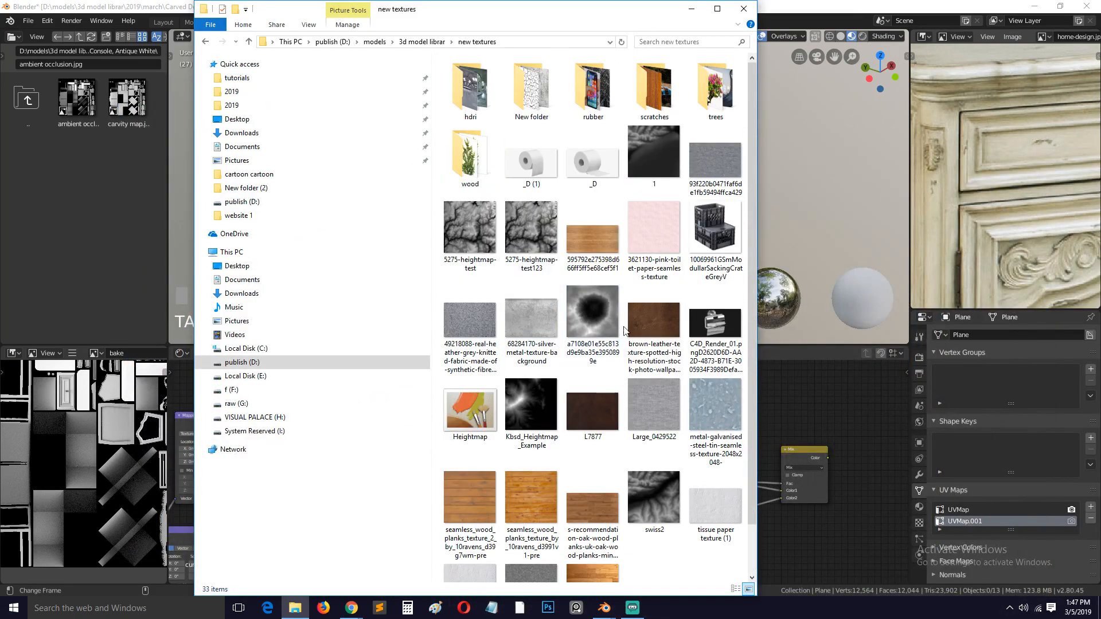
pyautogui.doubleClick(531, 91)
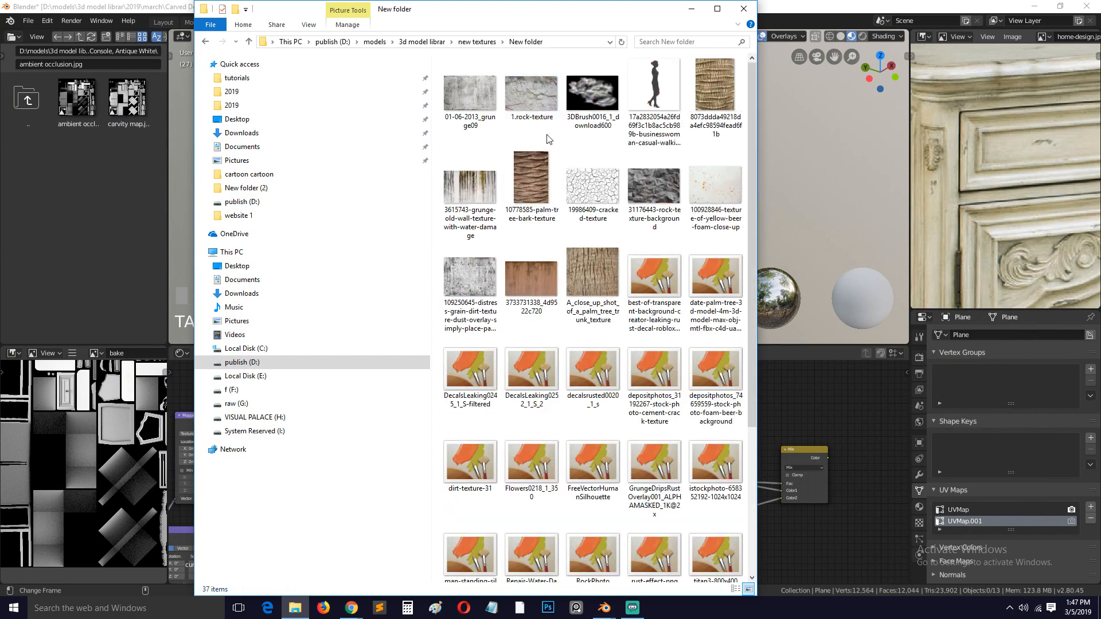
pyautogui.click(486, 287)
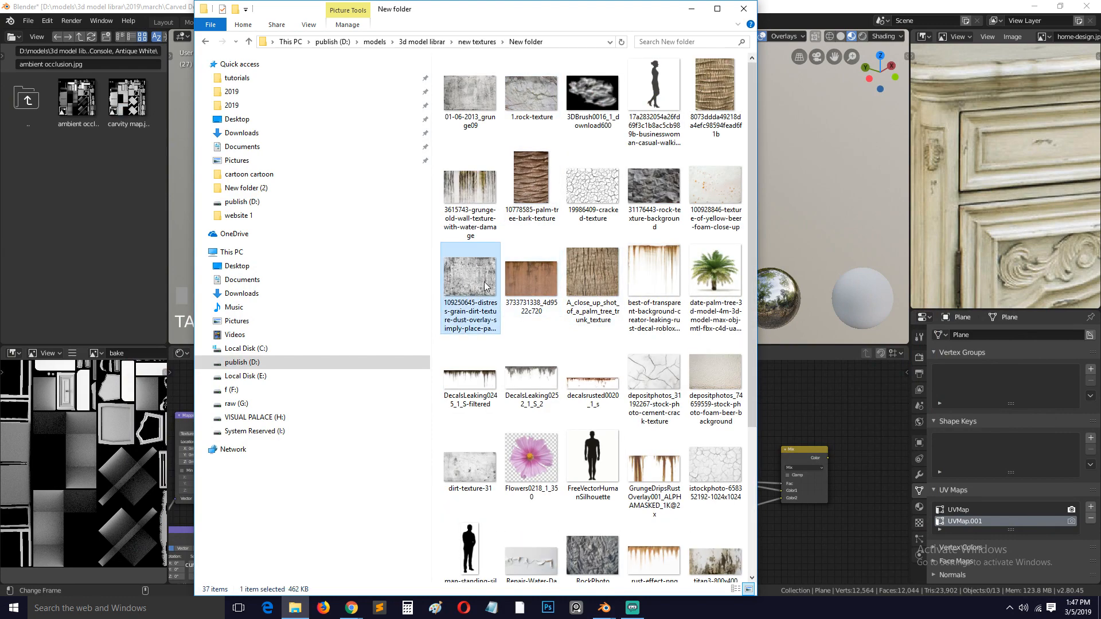
# View the distress grain dirt image, and add it to the shader graph as an image texture above the Mapping node
pyautogui.moveTo(518, 11); pyautogui.dragTo(1100, 143)
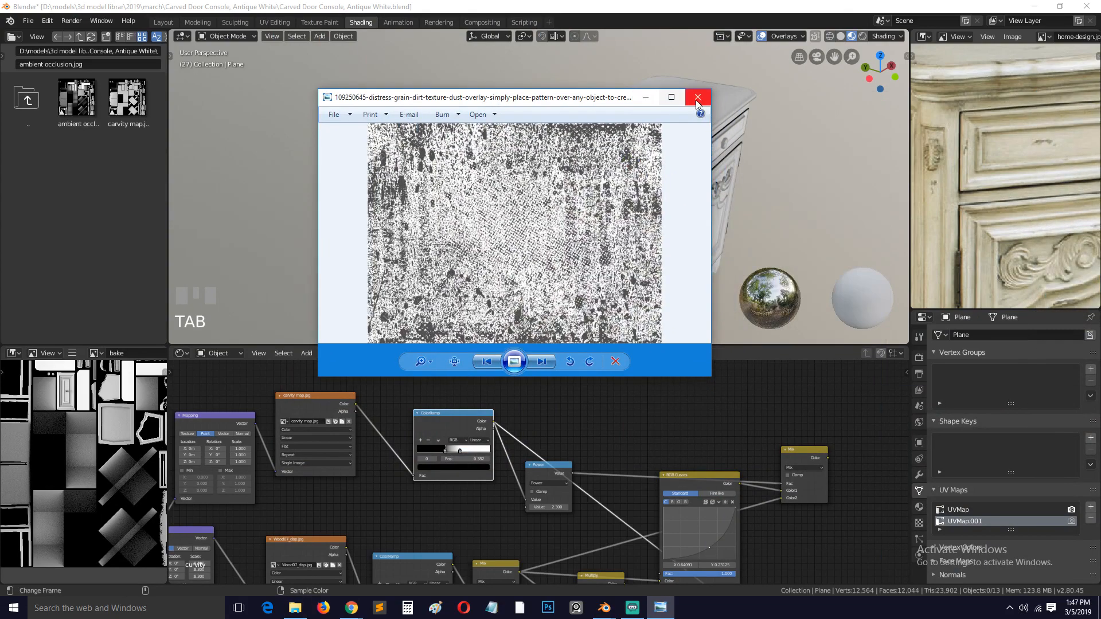
pyautogui.click(696, 100)
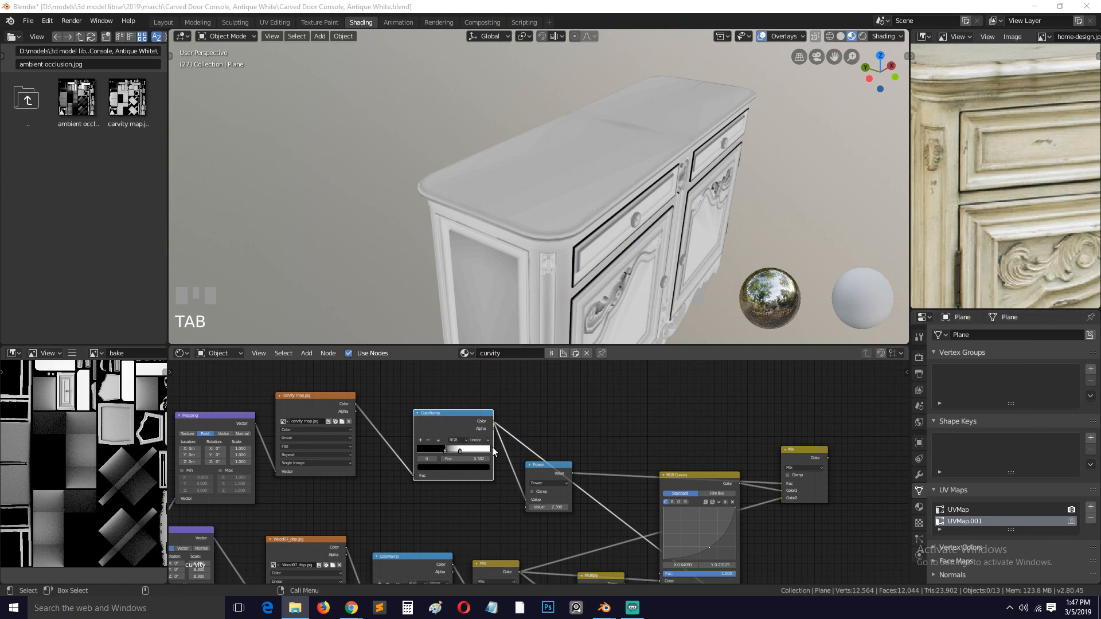
pyautogui.moveTo(544, 406); pyautogui.dragTo(695, 474, button='middle')
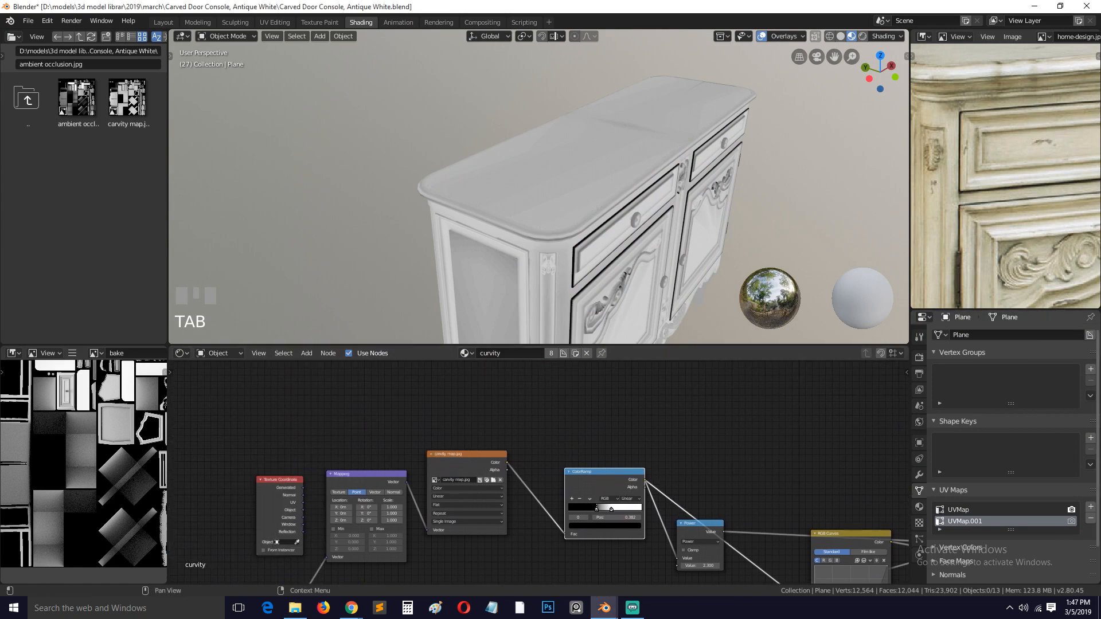
pyautogui.moveTo(311, 384); pyautogui.dragTo(329, 391)
# Preview the dirt texture on the console and compare it with the carvity ColorRamp output
pyautogui.keyDown('ctrl'); pyautogui.keyDown('shift'); pyautogui.click(359, 389); pyautogui.keyUp('shift'); pyautogui.keyUp('ctrl')
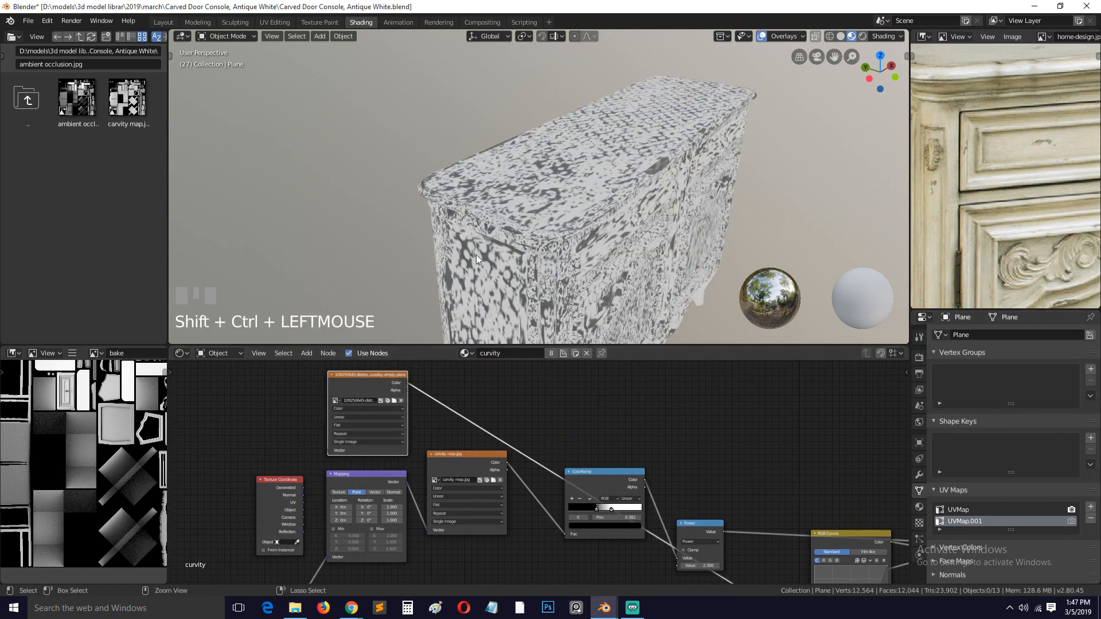
pyautogui.press('`')
pyautogui.scroll(2, 408, 475)
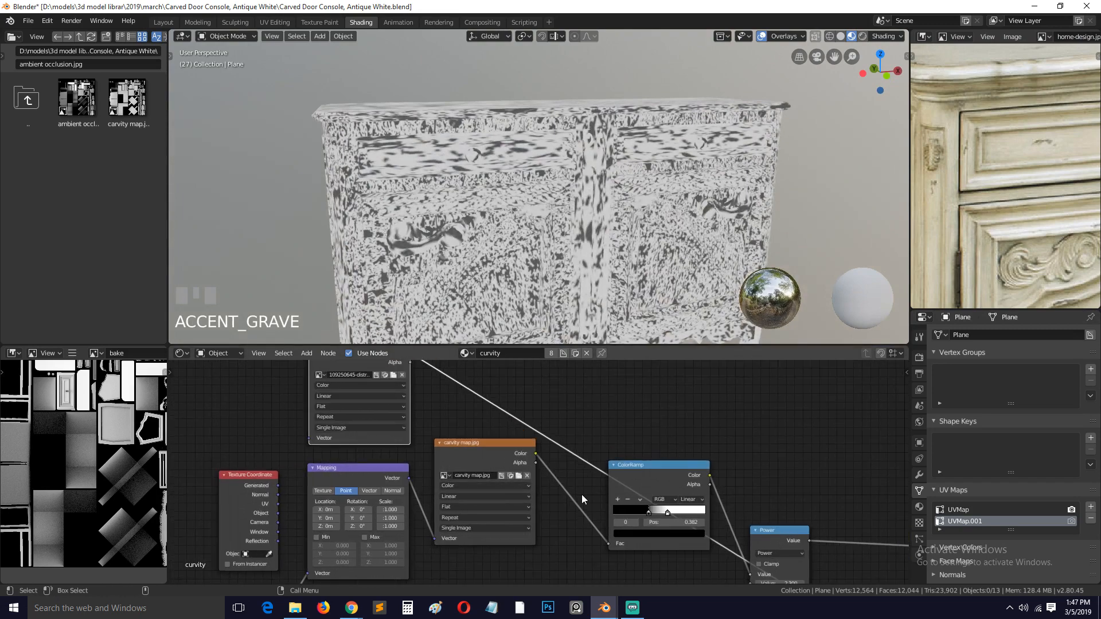
pyautogui.keyDown('ctrl'); pyautogui.keyDown('shift'); pyautogui.click(642, 477); pyautogui.keyUp('shift'); pyautogui.keyUp('ctrl')
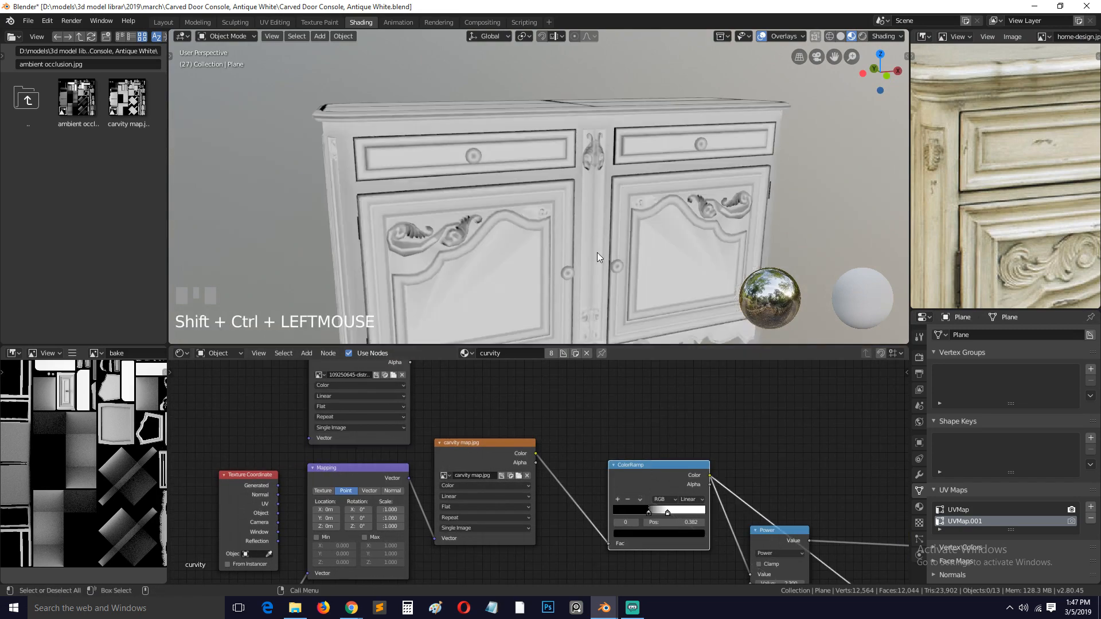
pyautogui.scroll(3, 448, 229)
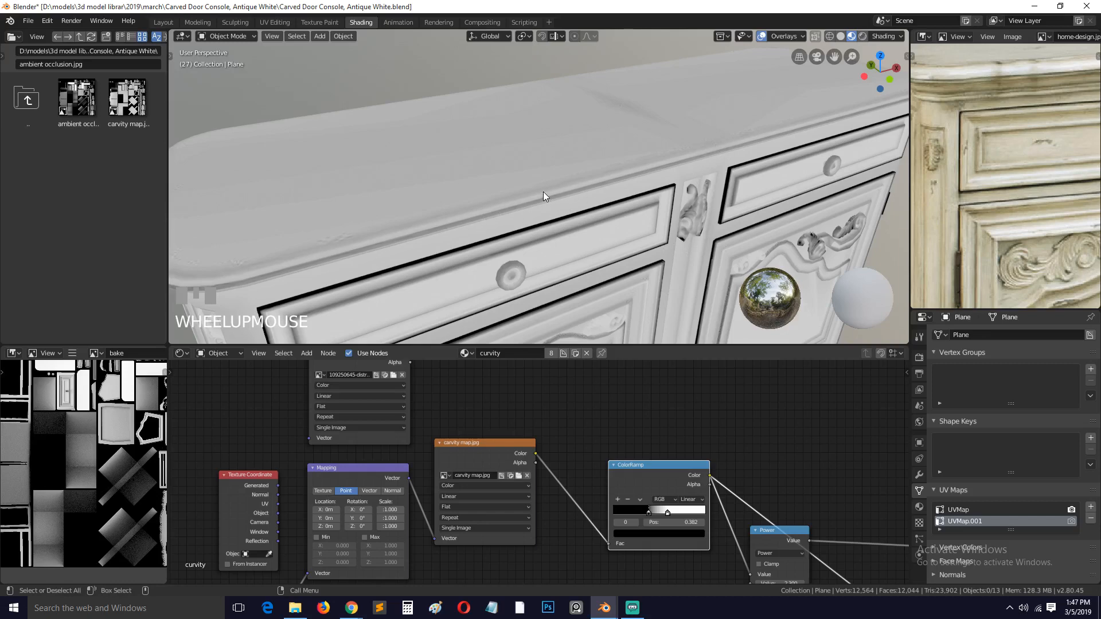
# Add a Math node combining the carvity ColorRamp colour with the dirt texture colour, and preview its Add result on the console
pyautogui.moveTo(675, 428); pyautogui.dragTo(571, 442, button='middle')
pyautogui.hotkey('shift', 'a')
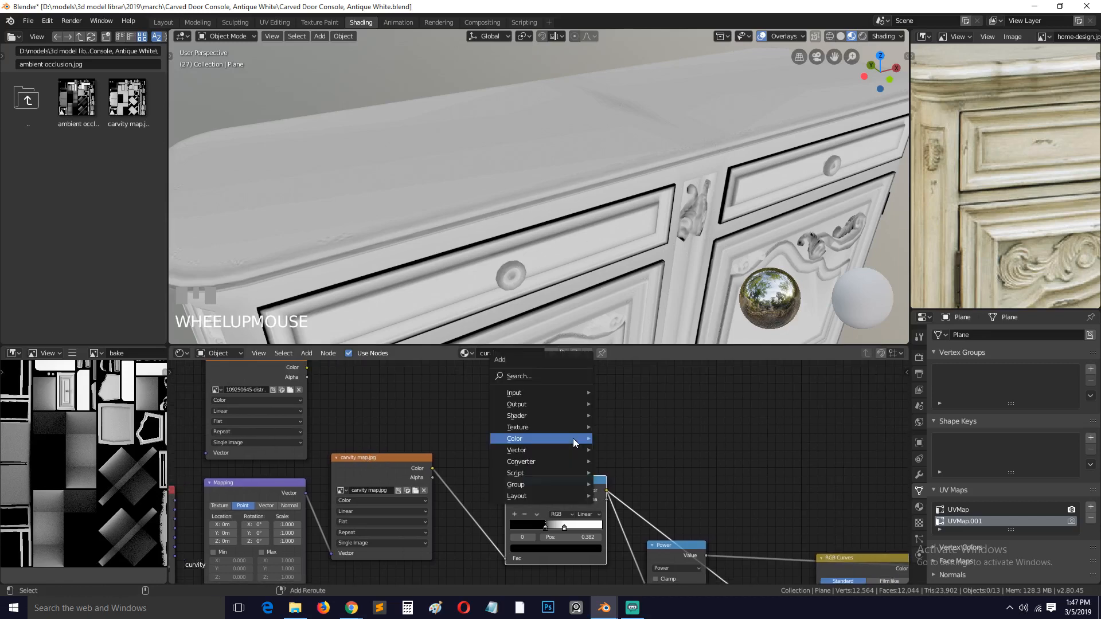
pyautogui.moveTo(549, 464)
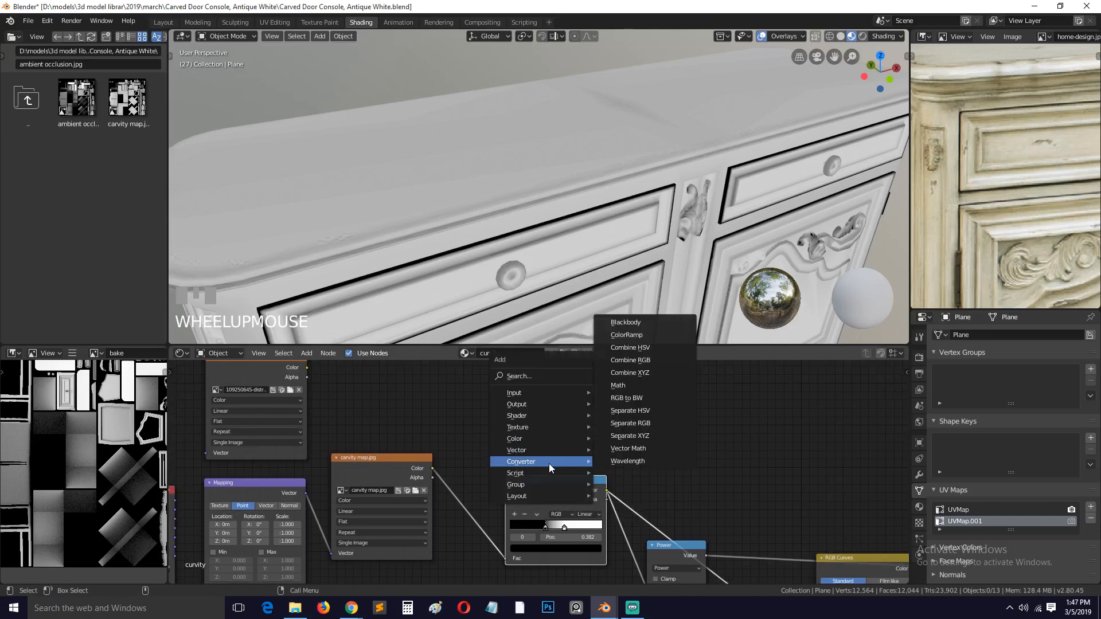
pyautogui.click(618, 385)
pyautogui.click(752, 406)
pyautogui.moveTo(604, 492); pyautogui.dragTo(728, 444)
pyautogui.moveTo(307, 367); pyautogui.dragTo(727, 454)
pyautogui.keyDown('ctrl'); pyautogui.keyDown('shift'); pyautogui.click(761, 409); pyautogui.keyUp('shift'); pyautogui.keyUp('ctrl')
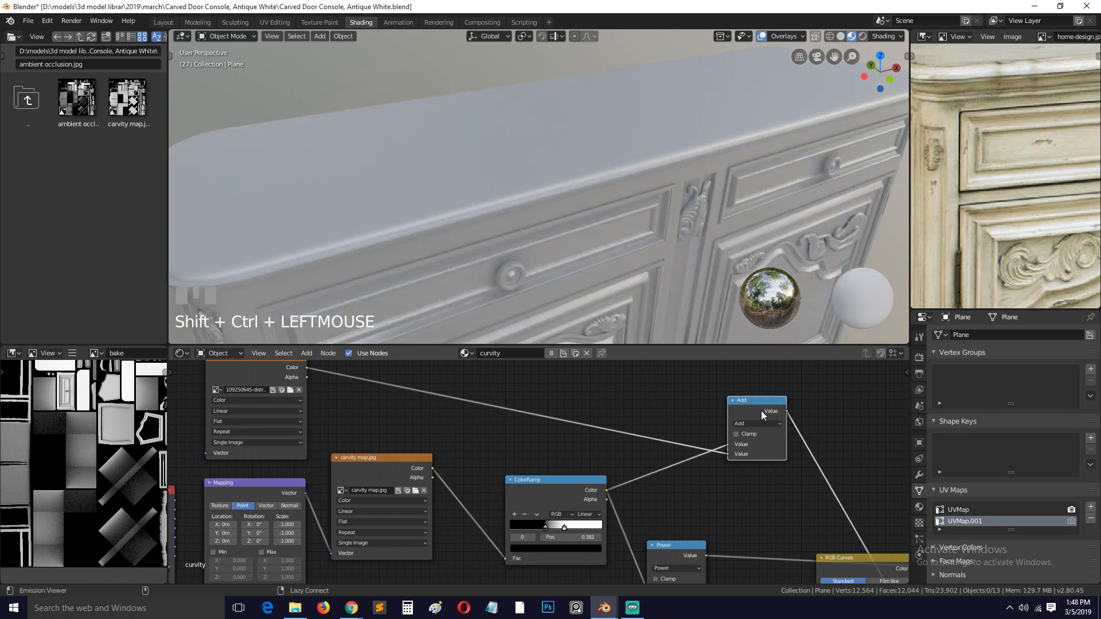
# Try the Subtract operation on the new Math node and return it to Add, comparing both on the console
pyautogui.hotkey('shift', '`')
pyautogui.moveTo(625, 254); pyautogui.dragTo(598, 261, button='middle')
pyautogui.click(751, 427)
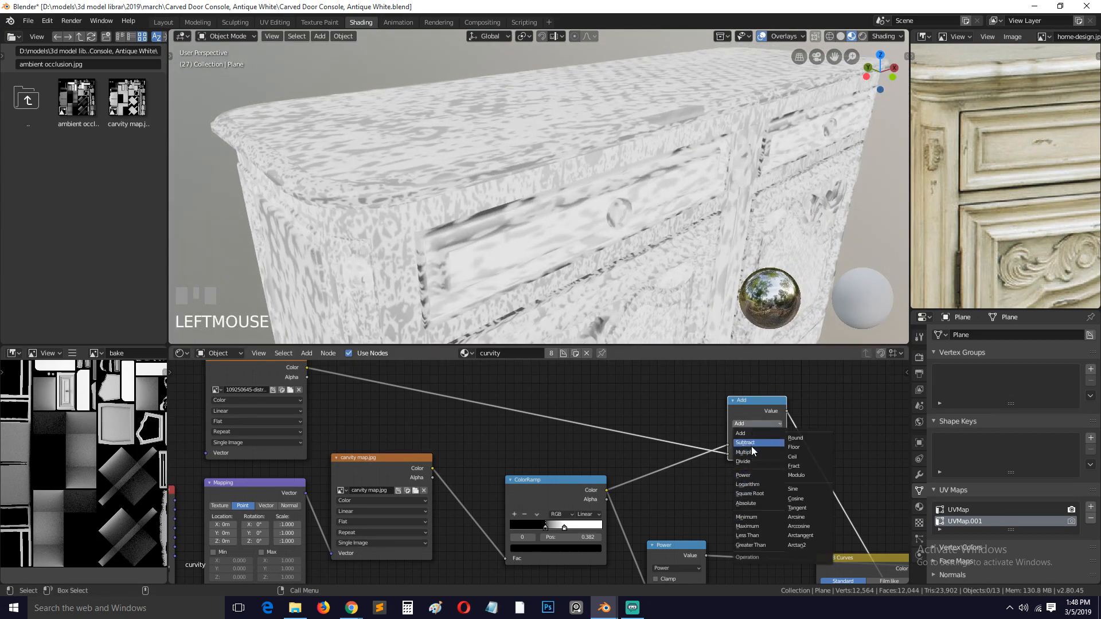
pyautogui.click(752, 443)
pyautogui.moveTo(565, 261)
pyautogui.mouseDown(button='middle')
pyautogui.moveTo(548, 280)
pyautogui.moveTo(640, 357)
pyautogui.mouseUp(button='middle')
pyautogui.click(762, 424)
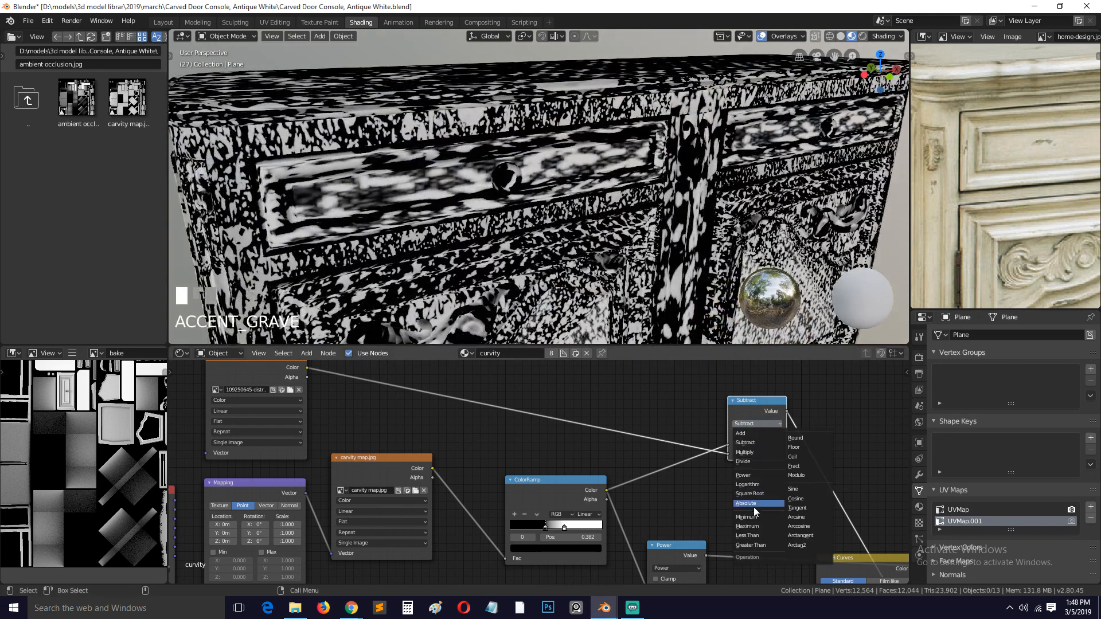
pyautogui.click(749, 434)
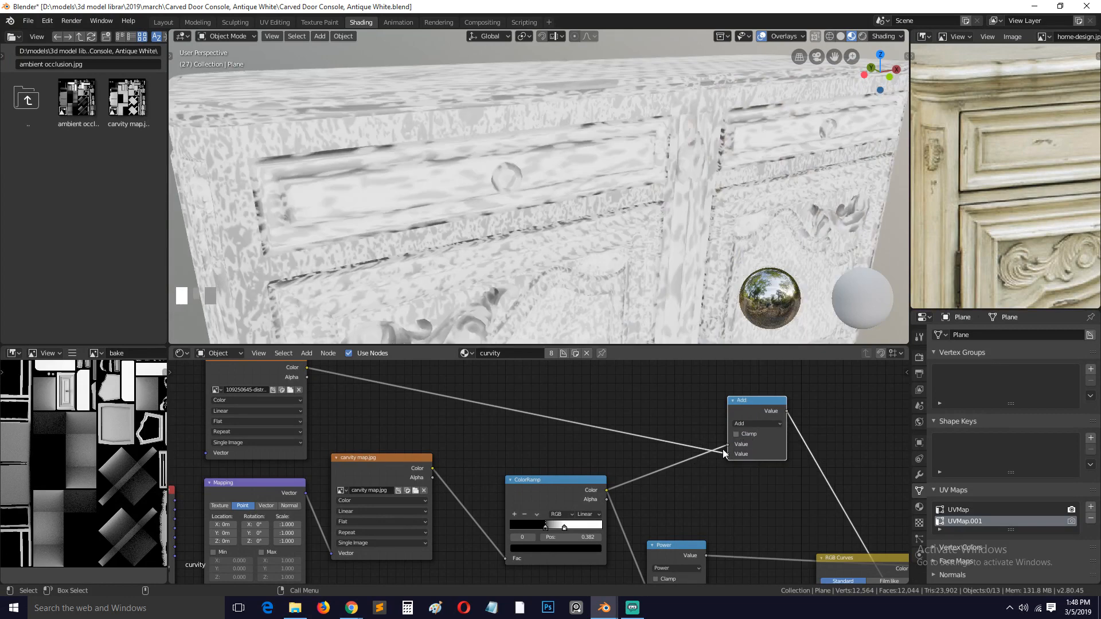
# Swap the Math node's inputs so the dirt texture comes first, set the operation to Subtract, and inspect the console
pyautogui.moveTo(723, 449); pyautogui.dragTo(726, 445)
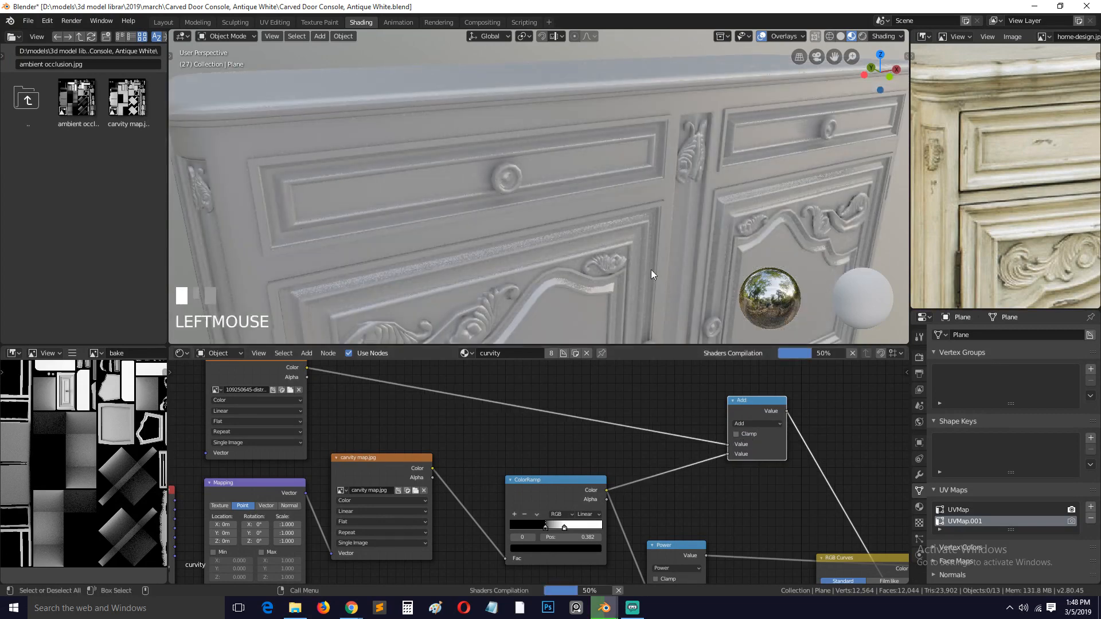
pyautogui.press('`')
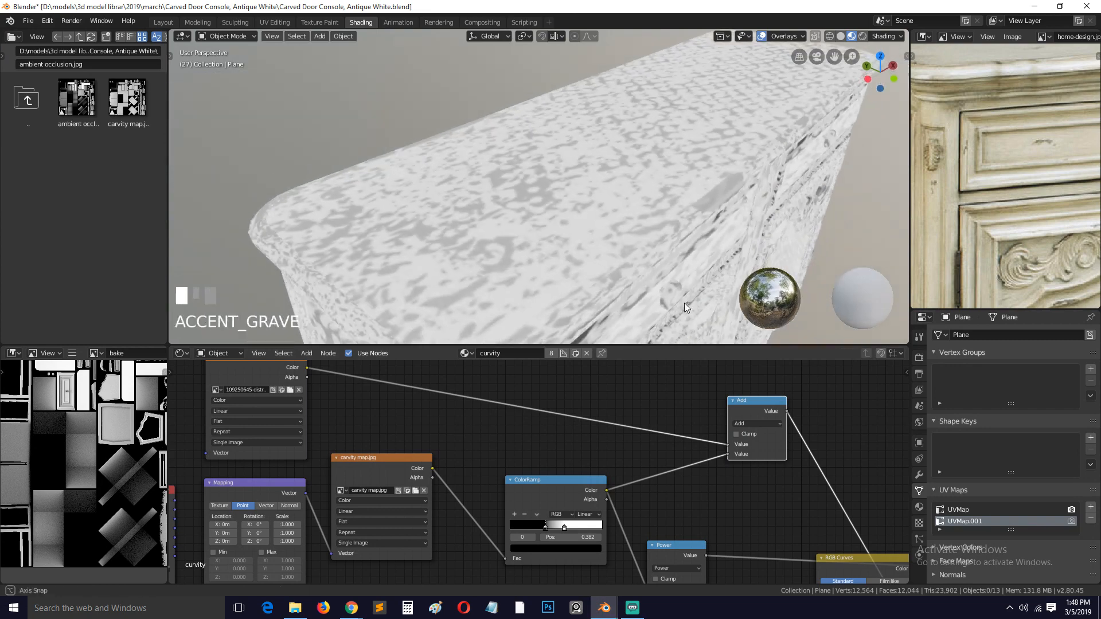
pyautogui.click(766, 425)
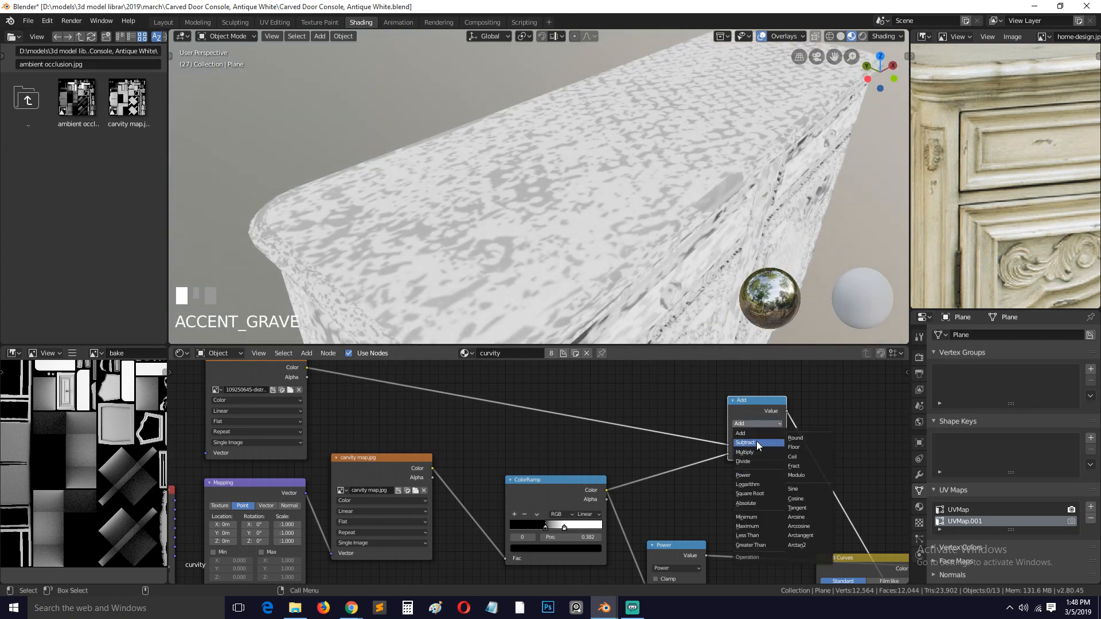
pyautogui.click(756, 441)
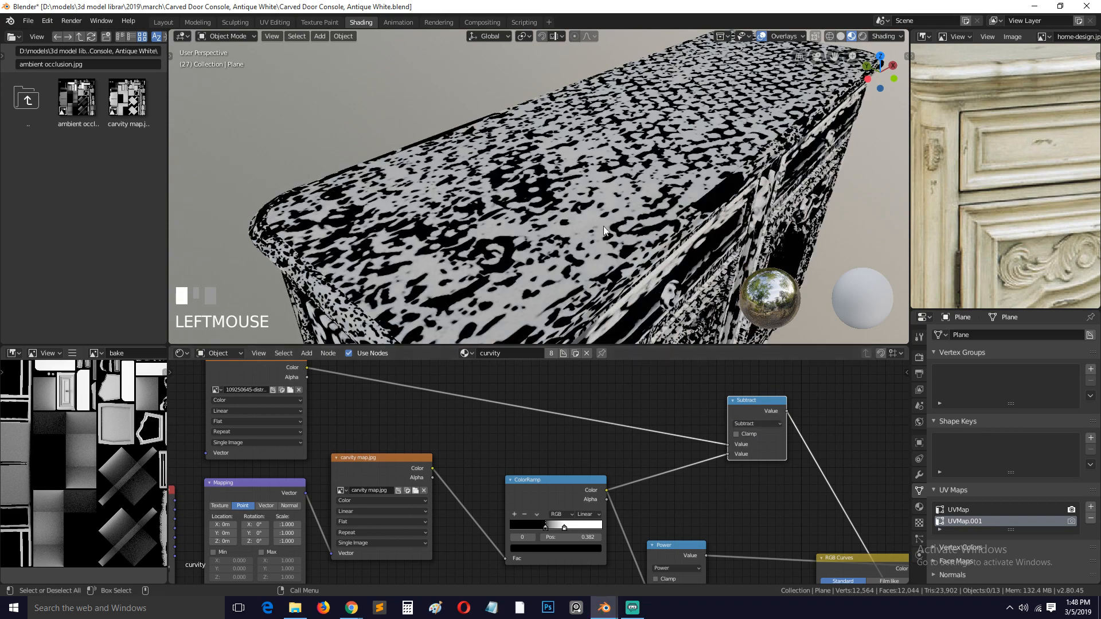
pyautogui.press('`')
pyautogui.scroll(-4, 596, 212)
pyautogui.press('`')
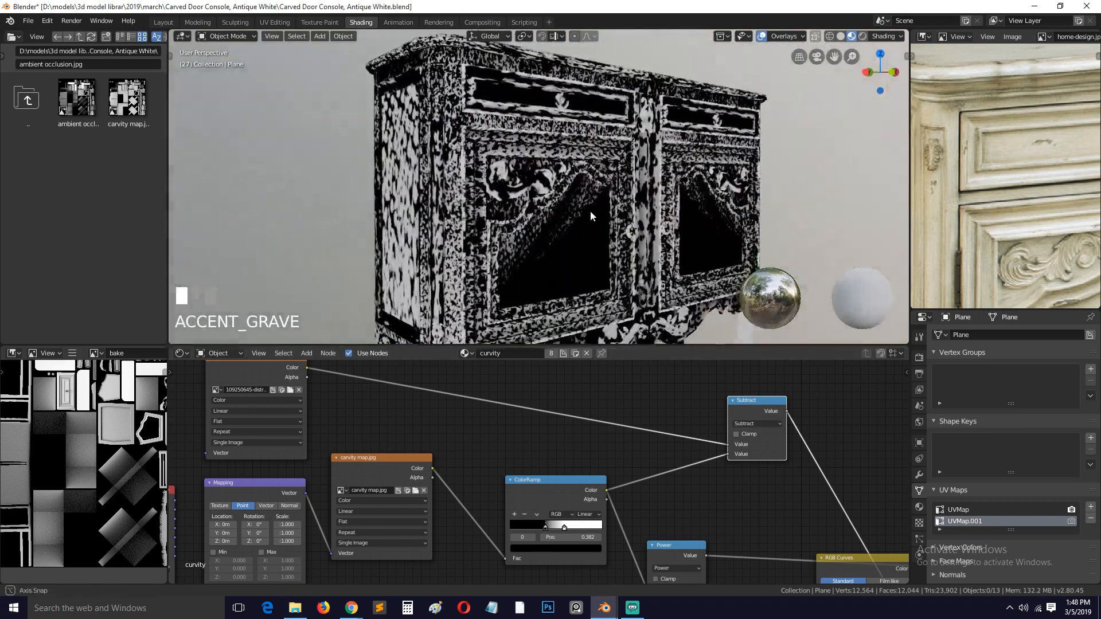
pyautogui.press('`')
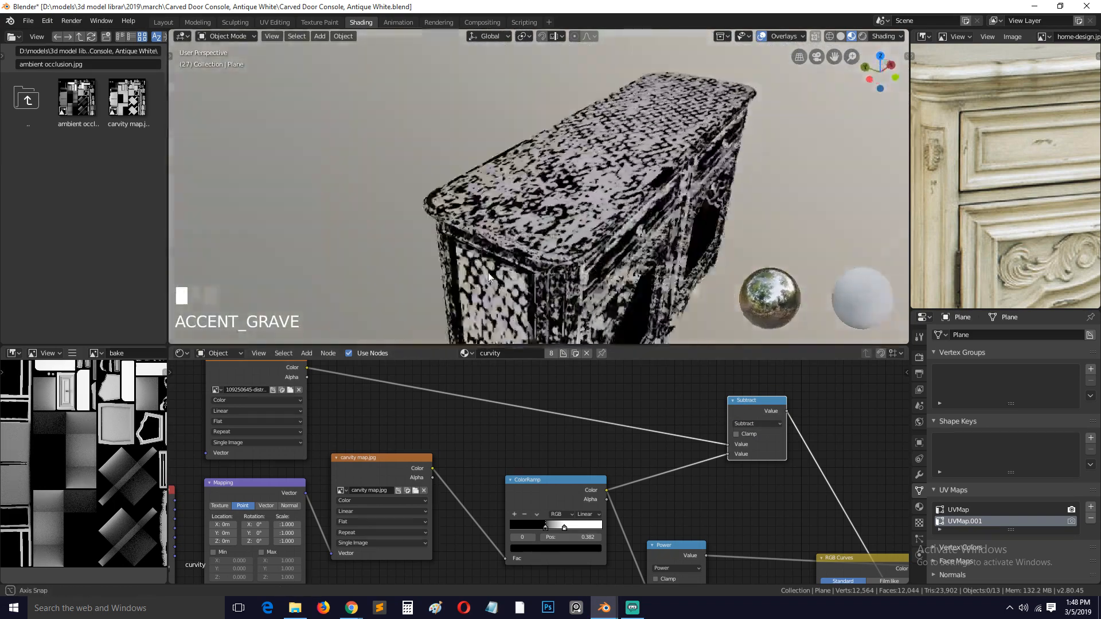
pyautogui.moveTo(487, 273); pyautogui.dragTo(452, 285, button='middle')
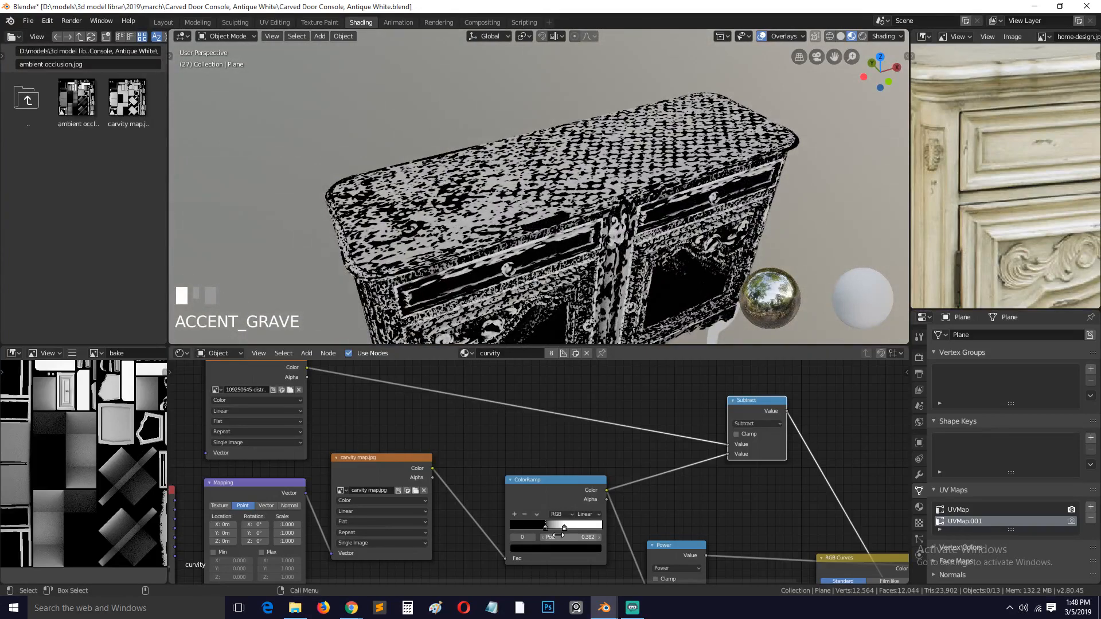
# Preview the carvity map on the console, and compare it with the output of its ColorRamp
pyautogui.click(477, 483)
pyautogui.click(409, 473)
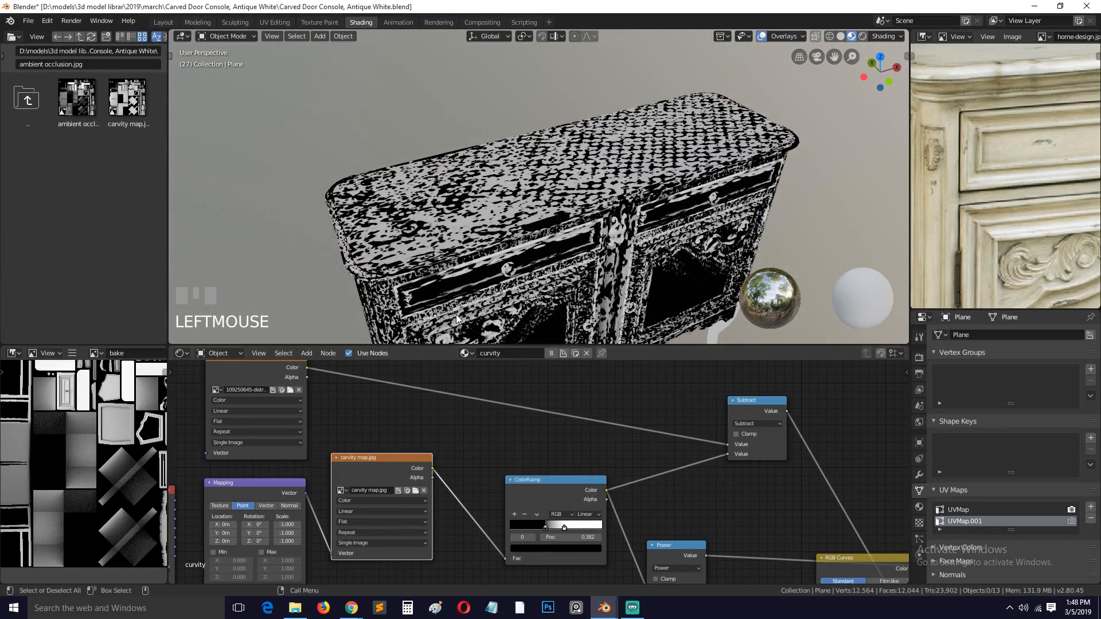
pyautogui.keyDown('ctrl'); pyautogui.keyDown('shift'); pyautogui.click(400, 481); pyautogui.keyUp('shift'); pyautogui.keyUp('ctrl')
pyautogui.press('`')
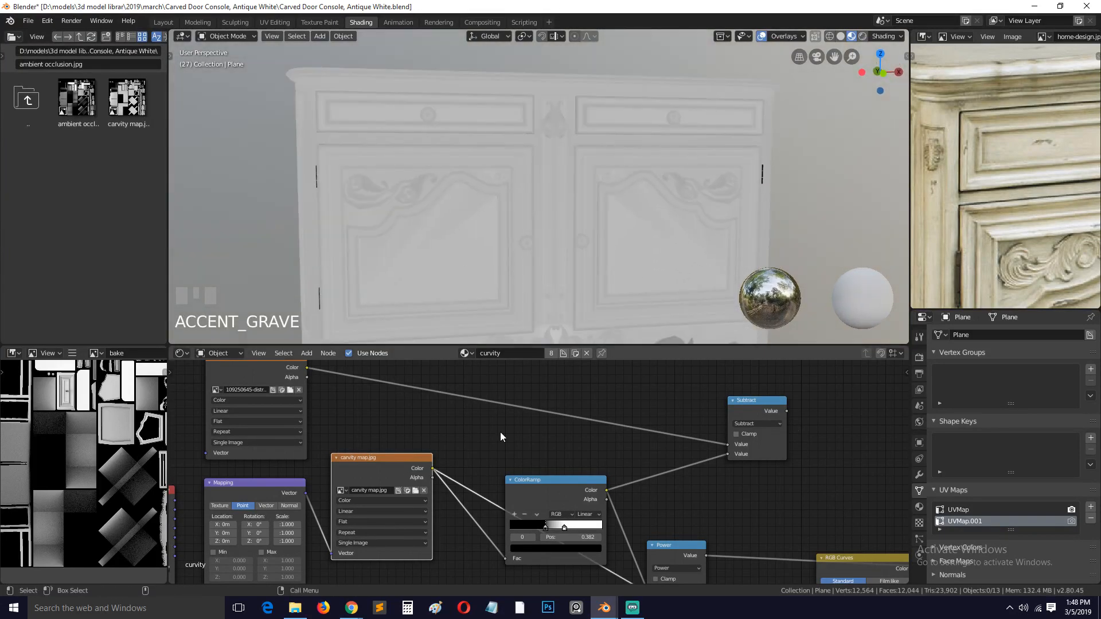
pyautogui.keyDown('ctrl'); pyautogui.keyDown('shift'); pyautogui.click(524, 486); pyautogui.keyUp('shift'); pyautogui.keyUp('ctrl')
# Duplicate the carvity ColorRamp with its black stop at 0.368, feed both ramps directly from the carvity map, and preview the duplicate
pyautogui.click(544, 496)
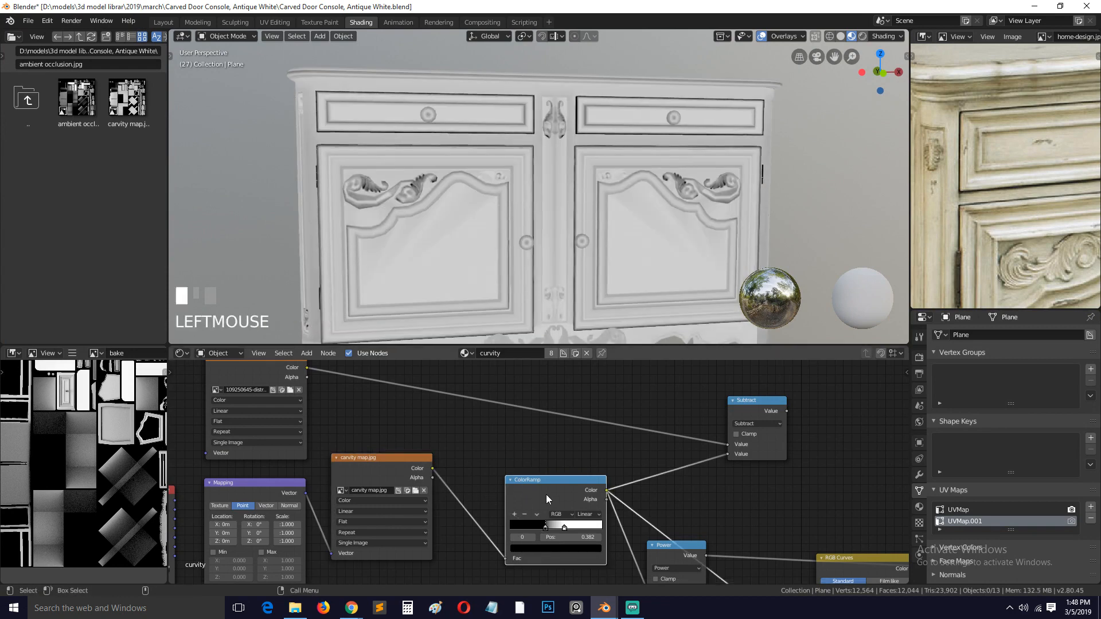
pyautogui.hotkey('shift', 'd')
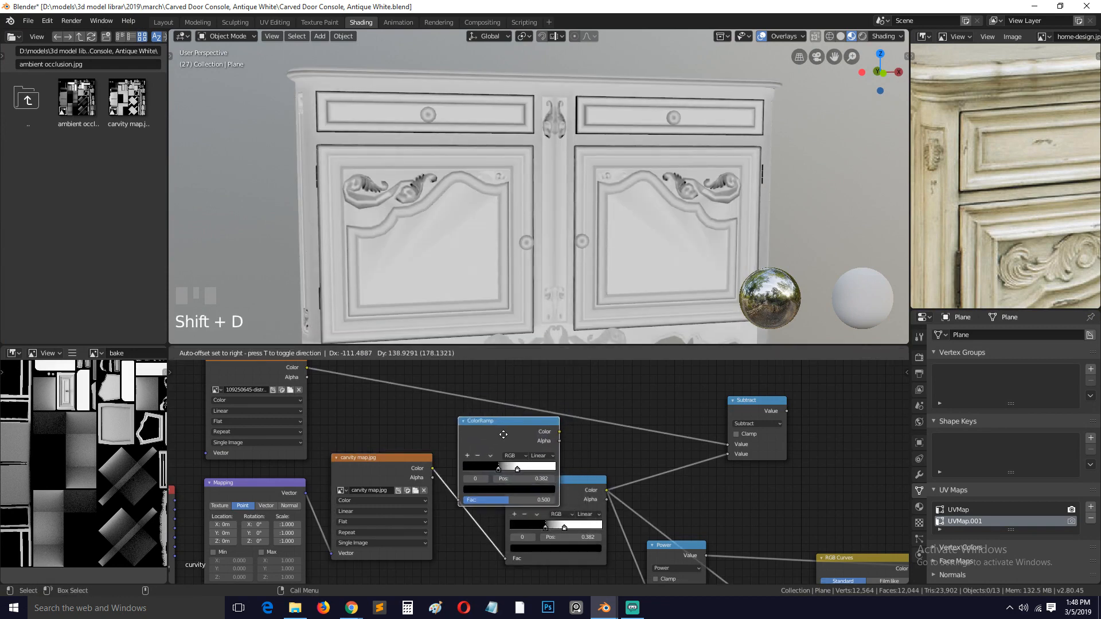
pyautogui.click(512, 434)
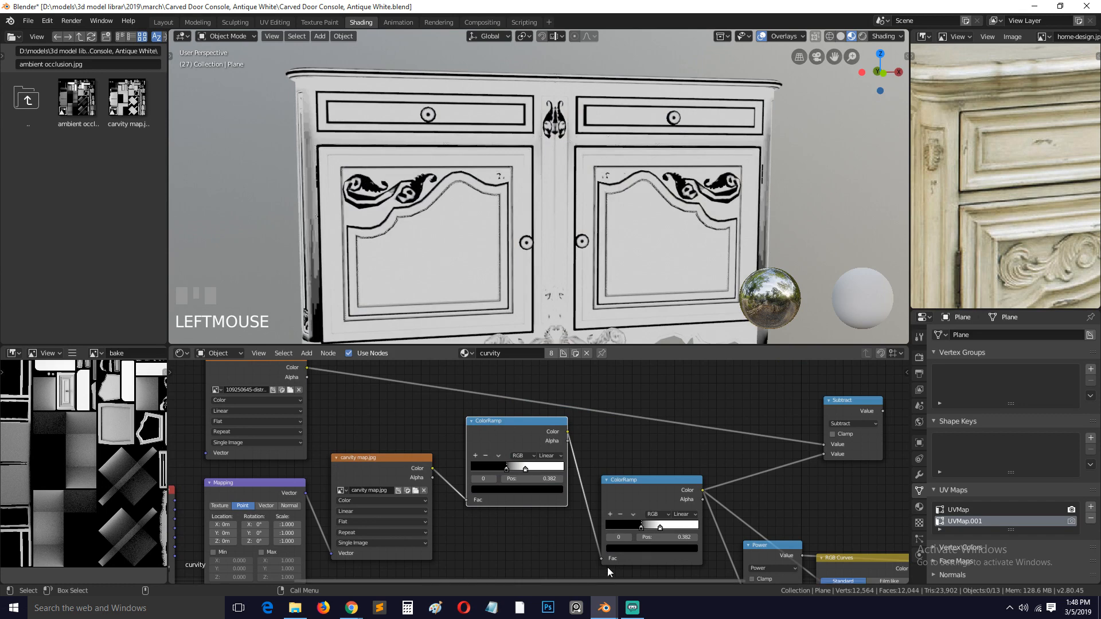
pyautogui.moveTo(430, 475)
pyautogui.mouseDown()
pyautogui.moveTo(560, 565)
pyautogui.moveTo(601, 559)
pyautogui.mouseUp()
pyautogui.moveTo(531, 435)
pyautogui.mouseDown()
pyautogui.moveTo(551, 424)
pyautogui.moveTo(508, 456)
pyautogui.moveTo(553, 458)
pyautogui.moveTo(523, 457)
pyautogui.mouseUp()
pyautogui.keyDown('ctrl'); pyautogui.keyDown('shift'); pyautogui.click(553, 426); pyautogui.keyUp('shift'); pyautogui.keyUp('ctrl')
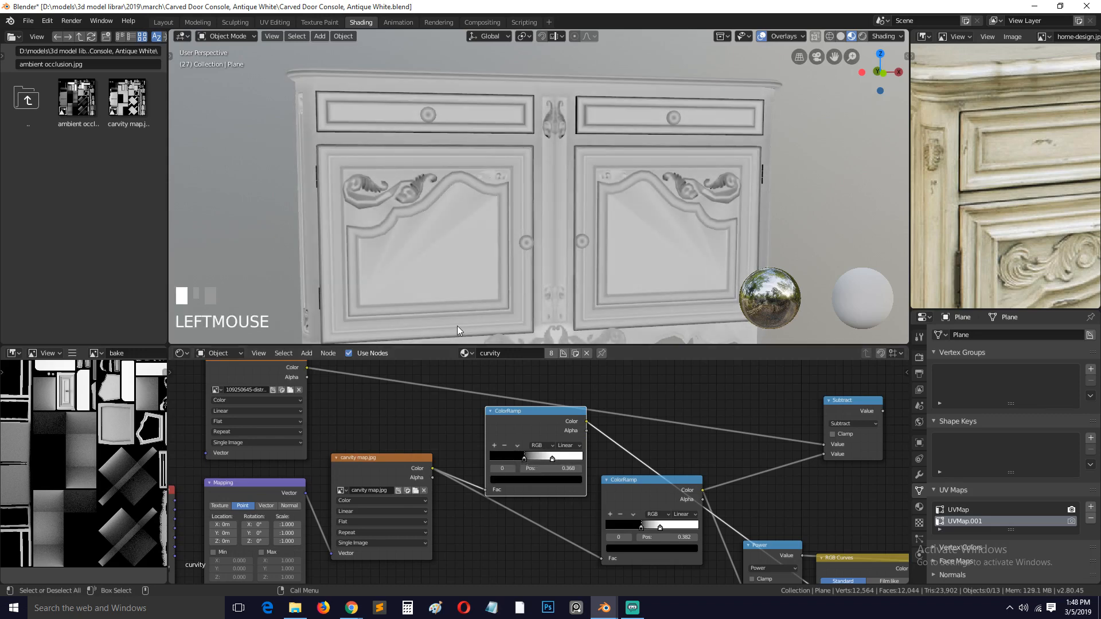
pyautogui.press('`')
# Add a Math node after the duplicate ColorRamp, set to Power with Clamp enabled and an exponent of 2.800
pyautogui.moveTo(828, 416); pyautogui.dragTo(815, 355)
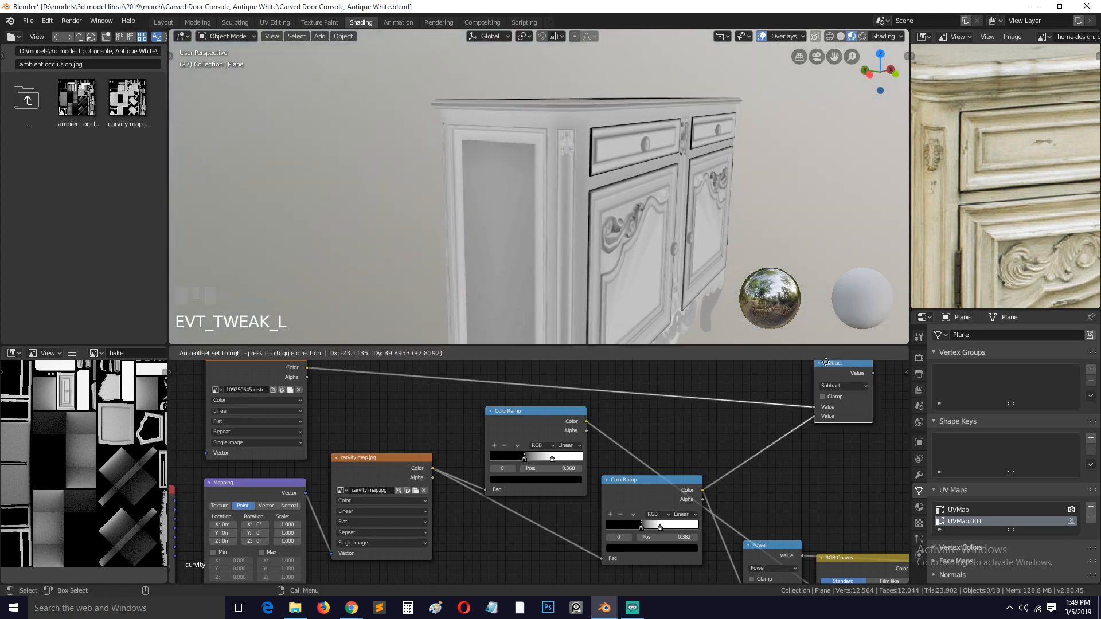
pyautogui.hotkey('shift', 'a')
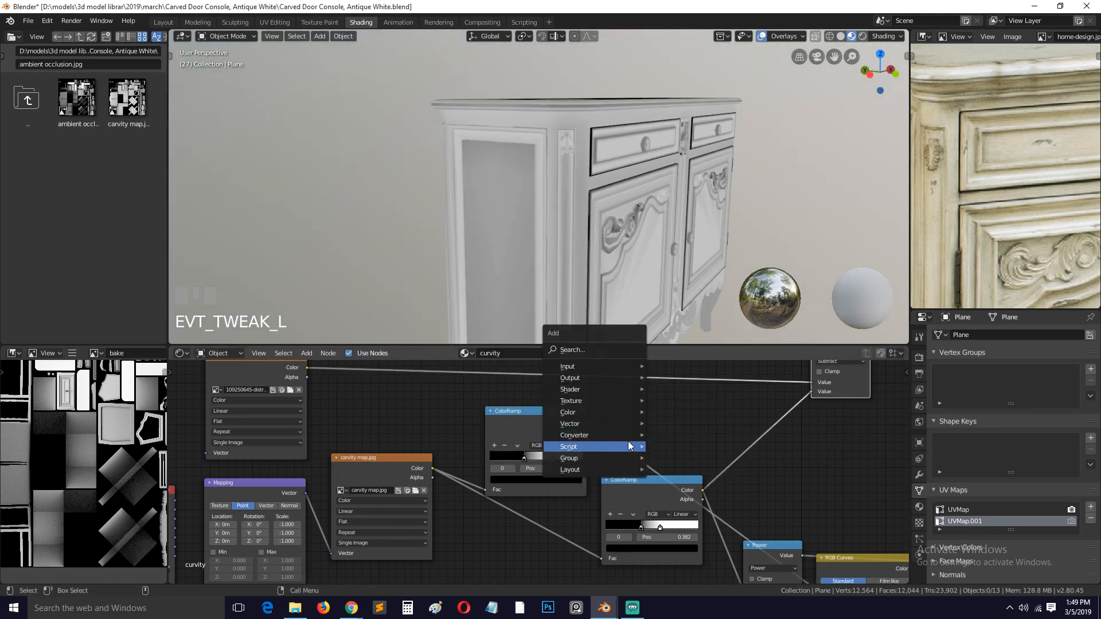
pyautogui.moveTo(600, 435)
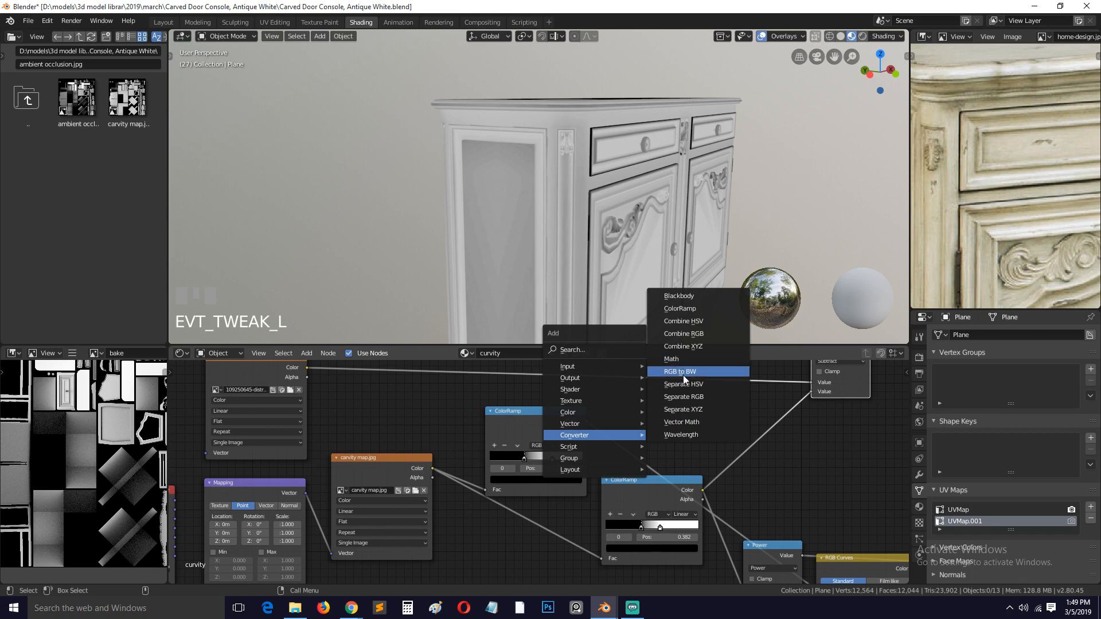
pyautogui.click(672, 359)
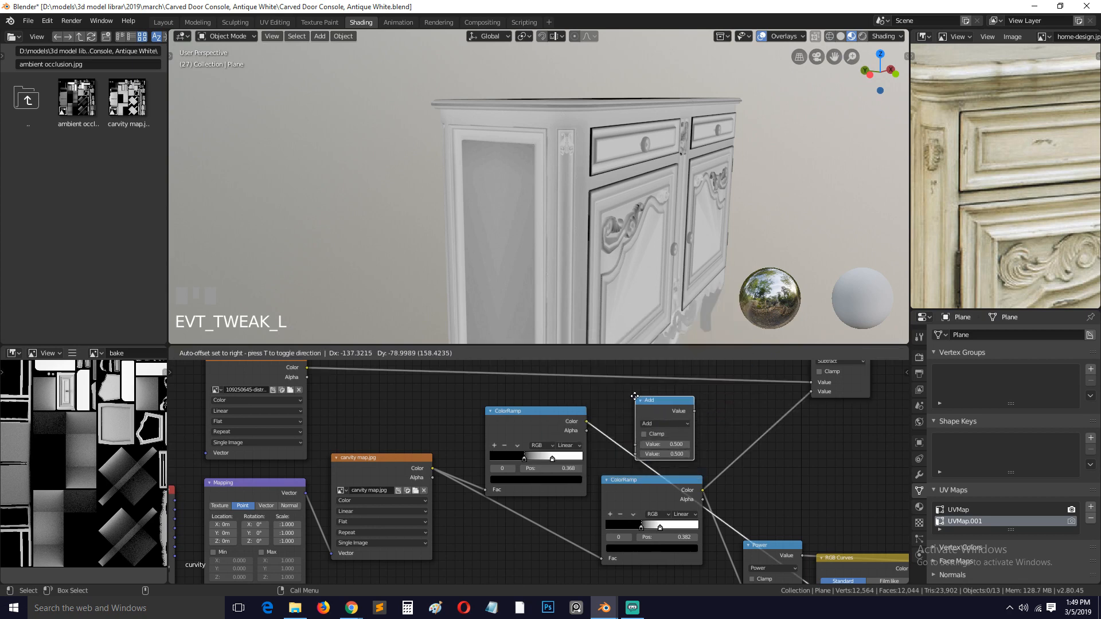
pyautogui.click(656, 431)
pyautogui.click(661, 424)
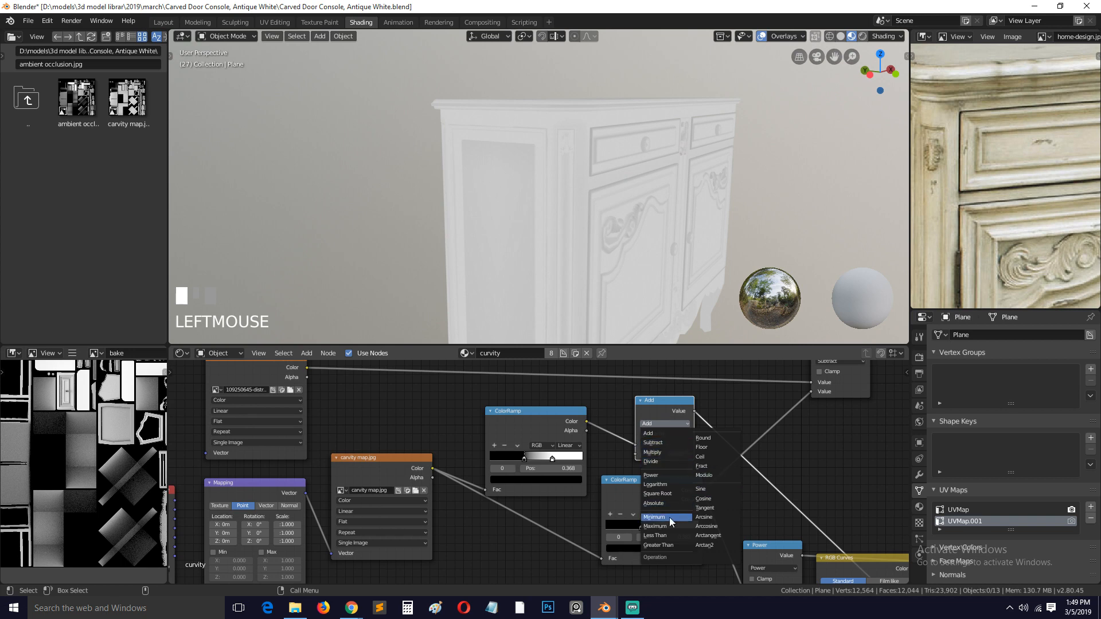
pyautogui.click(667, 478)
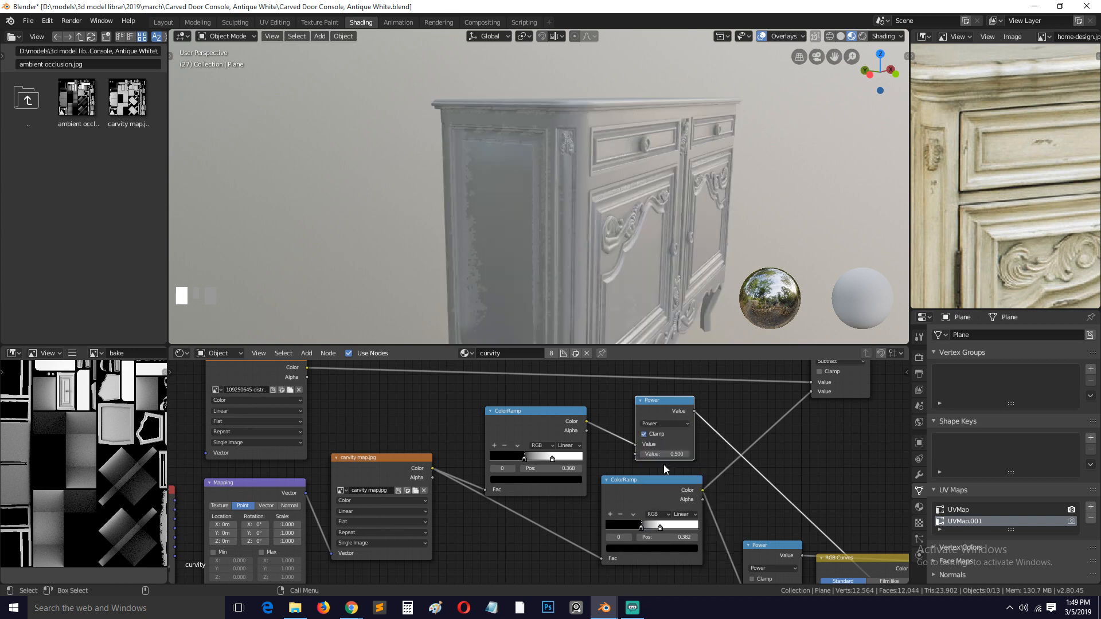
pyautogui.moveTo(664, 454); pyautogui.dragTo(692, 454)
pyautogui.moveTo(607, 205); pyautogui.dragTo(446, 237, button='middle')
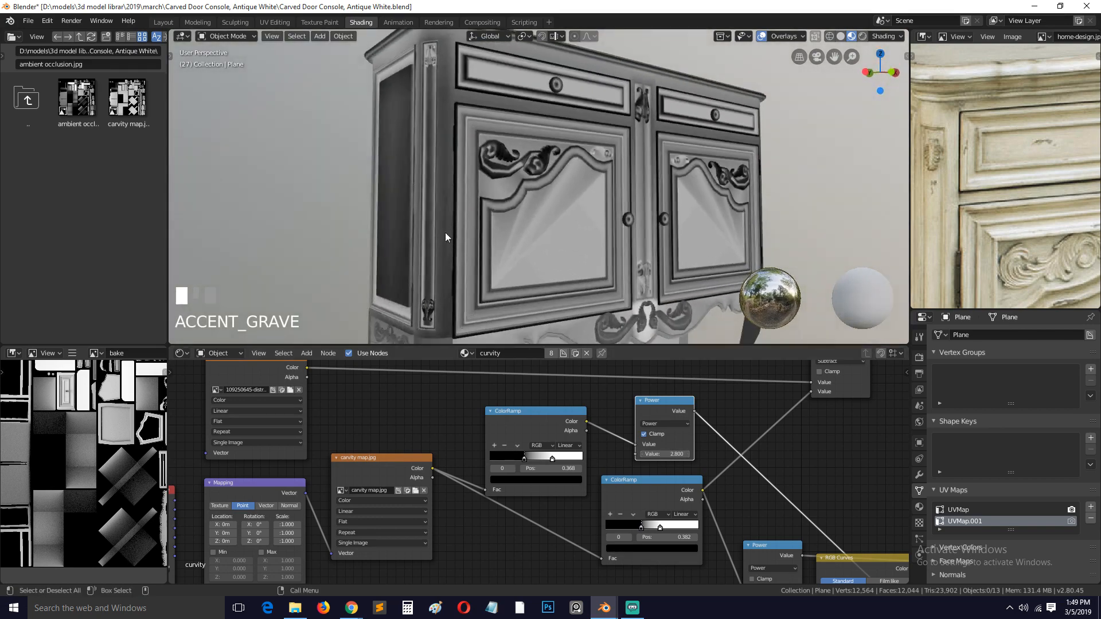
pyautogui.moveTo(544, 228); pyautogui.dragTo(560, 192, button='middle')
# Connect the new Power node's value to the second input of the Subtract node and preview the Subtract result on the console
pyautogui.moveTo(694, 414); pyautogui.dragTo(650, 483, button='middle')
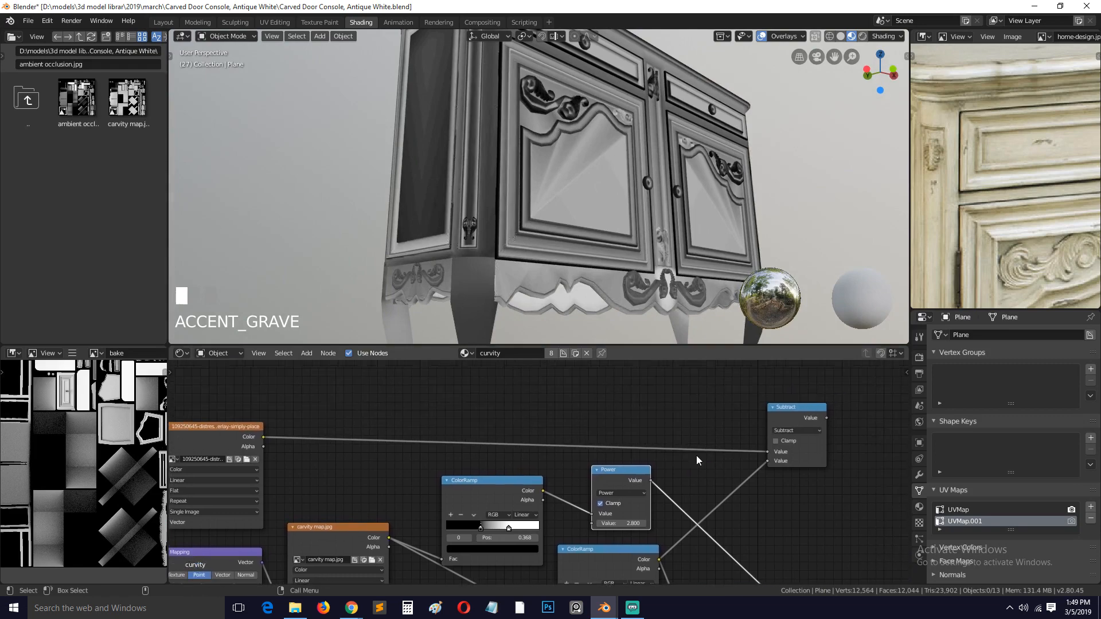
pyautogui.moveTo(650, 481); pyautogui.dragTo(769, 462)
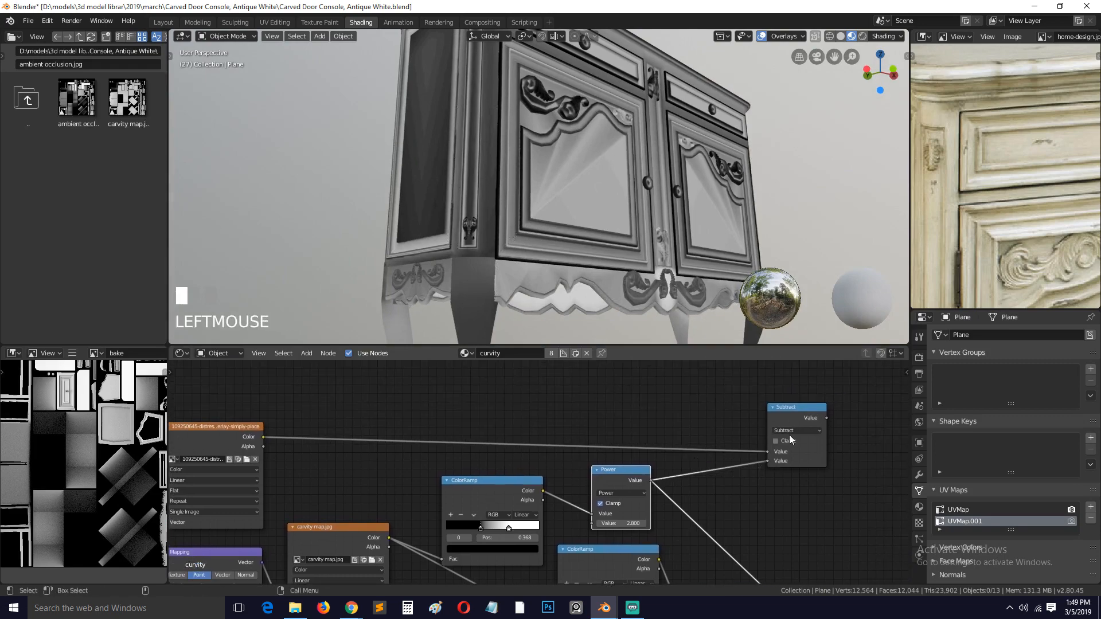
pyautogui.keyDown('ctrl'); pyautogui.keyDown('shift'); pyautogui.click(791, 419); pyautogui.keyUp('shift'); pyautogui.keyUp('ctrl')
pyautogui.press('`')
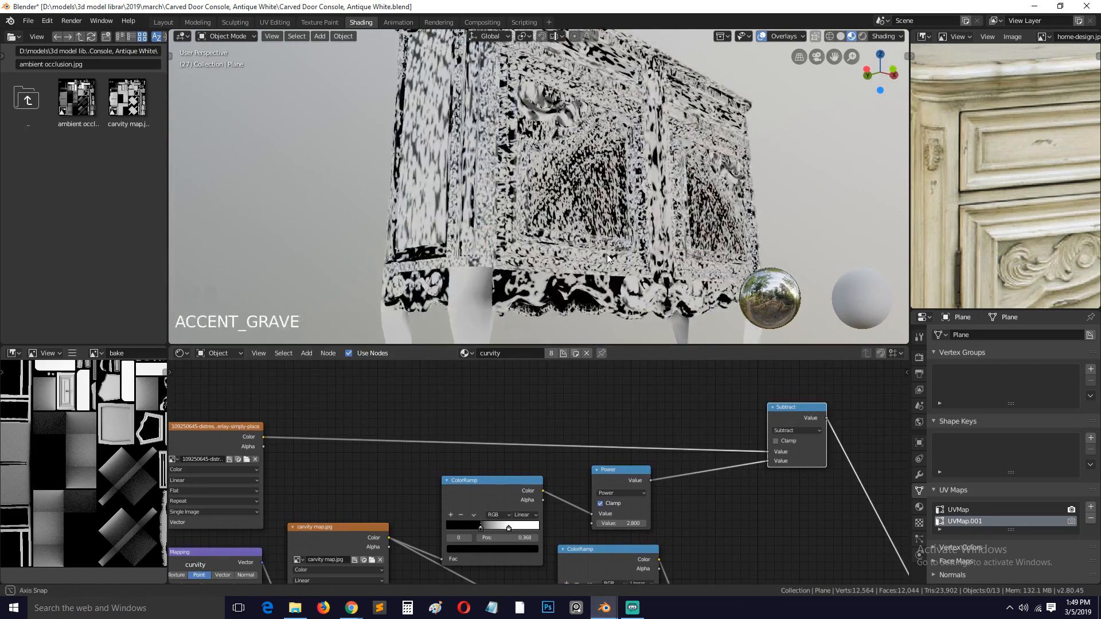
pyautogui.scroll(3, 589, 312)
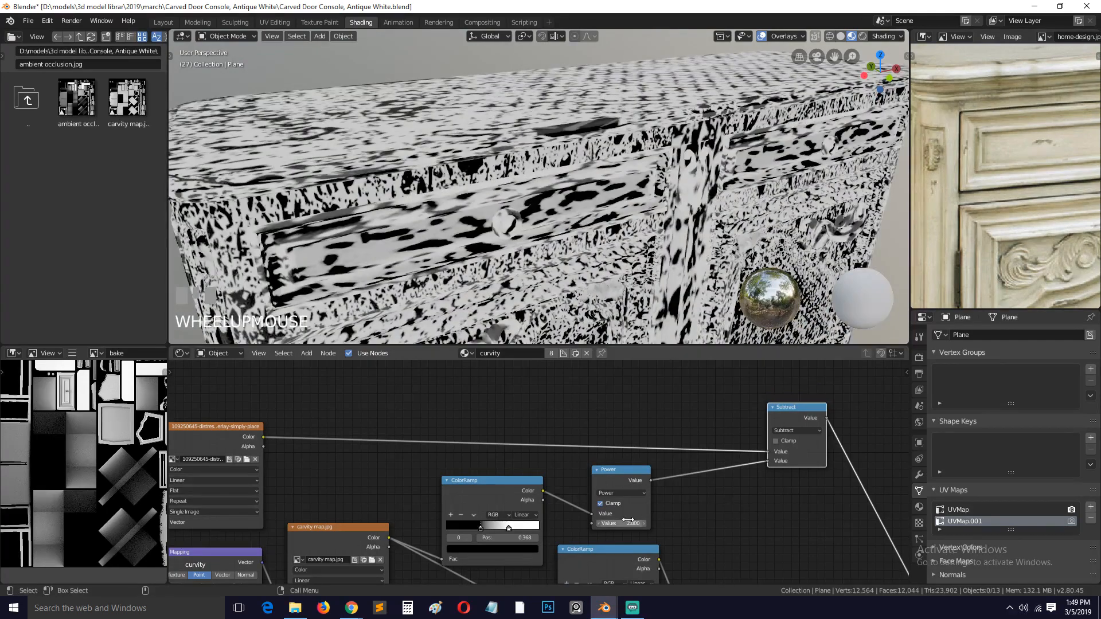
# Set the exponent of the Power node feeding Subtract to -0.500, checking the mask on the console
pyautogui.moveTo(622, 523); pyautogui.dragTo(596, 523)
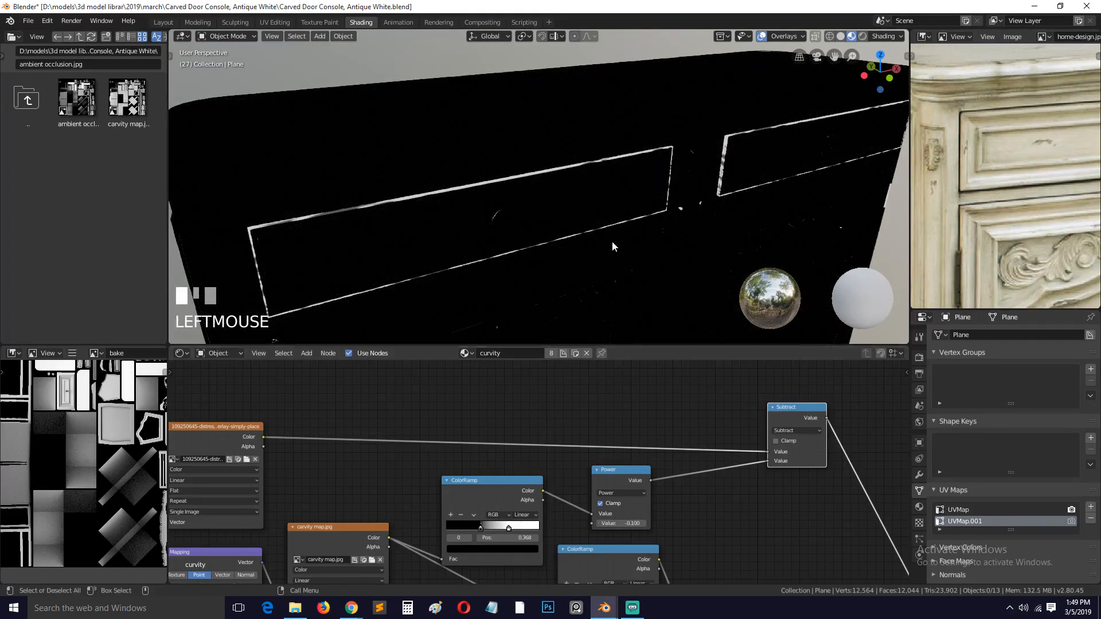
pyautogui.press('`')
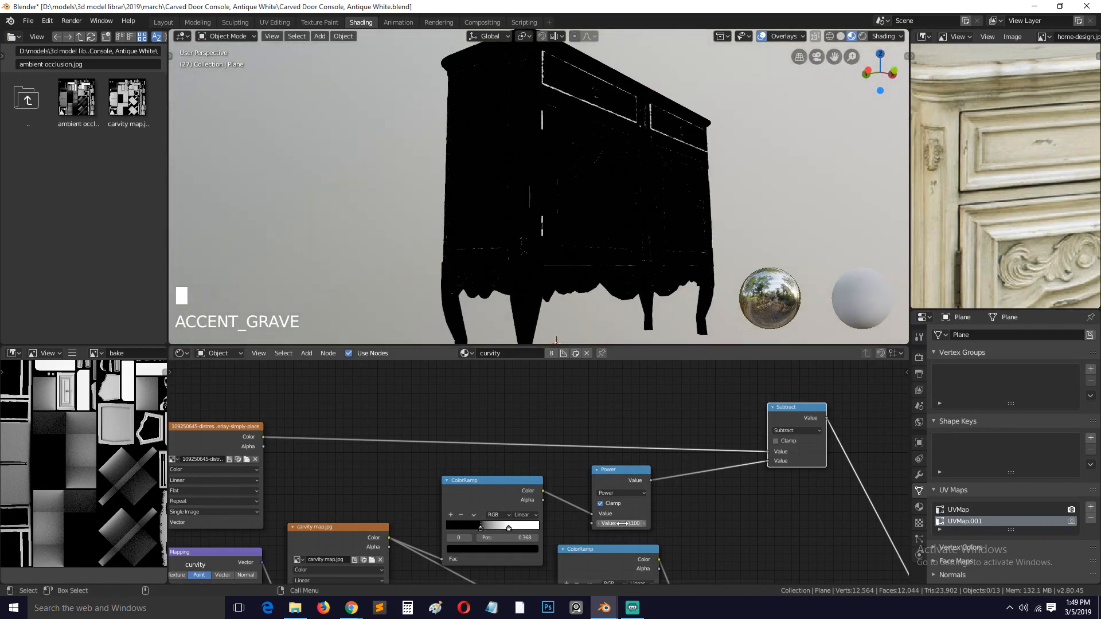
pyautogui.moveTo(623, 523)
pyautogui.mouseDown()
pyautogui.moveTo(632, 523)
pyautogui.moveTo(613, 523)
pyautogui.mouseUp()
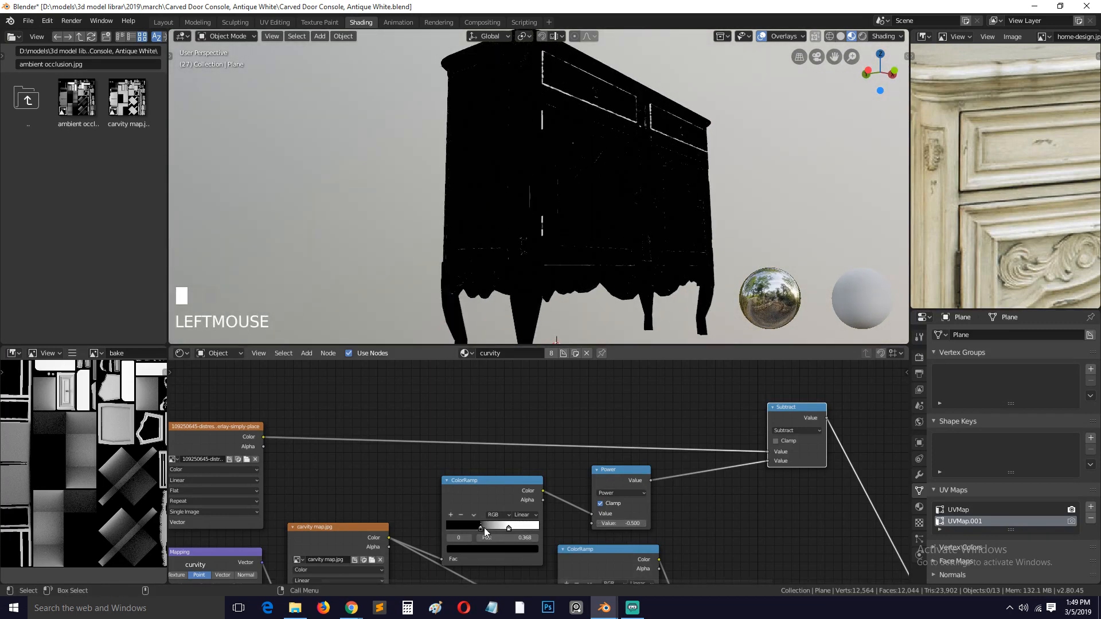
# Shift the duplicate ColorRamp's black stop towards white, place its white stop at 0.727, and inspect the mask up close
pyautogui.moveTo(484, 528); pyautogui.dragTo(516, 526)
pyautogui.press('`')
pyautogui.moveTo(529, 280); pyautogui.dragTo(562, 288, button='middle')
pyautogui.scroll(5, 583, 290)
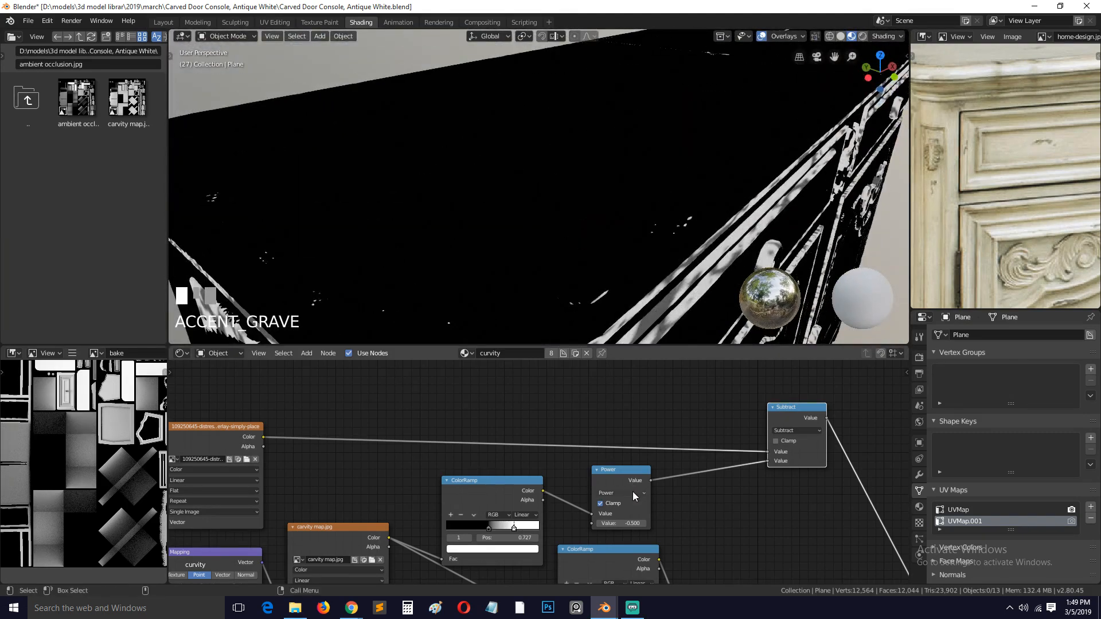
# Turn off Clamp on the Power node after the duplicate ColorRamp and check the drawer edges
pyautogui.click(600, 504)
pyautogui.press('`')
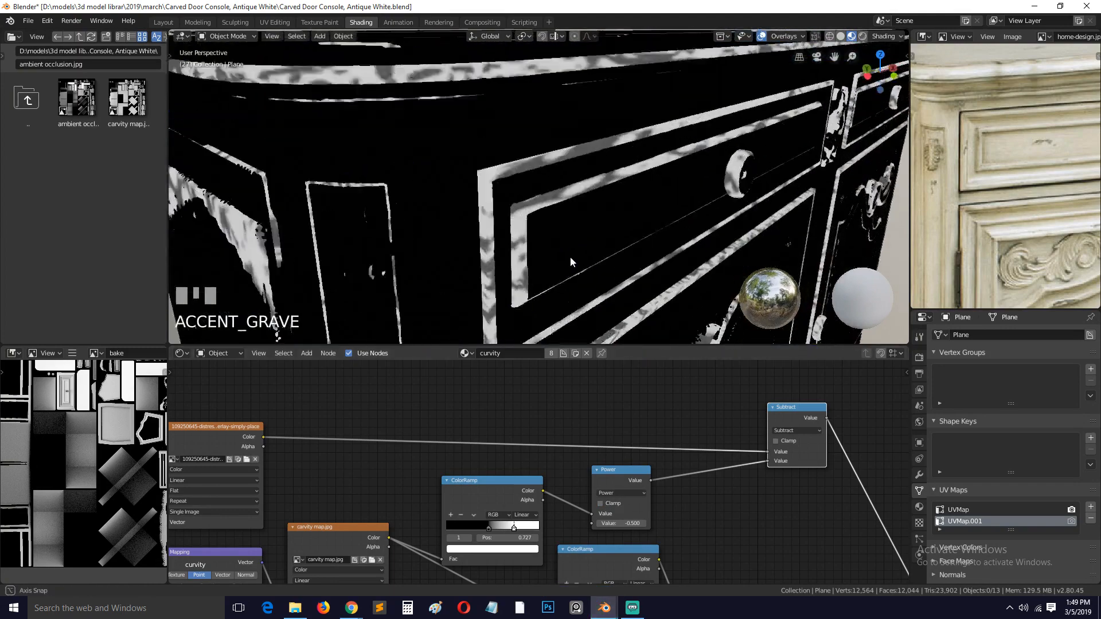
pyautogui.click(627, 490)
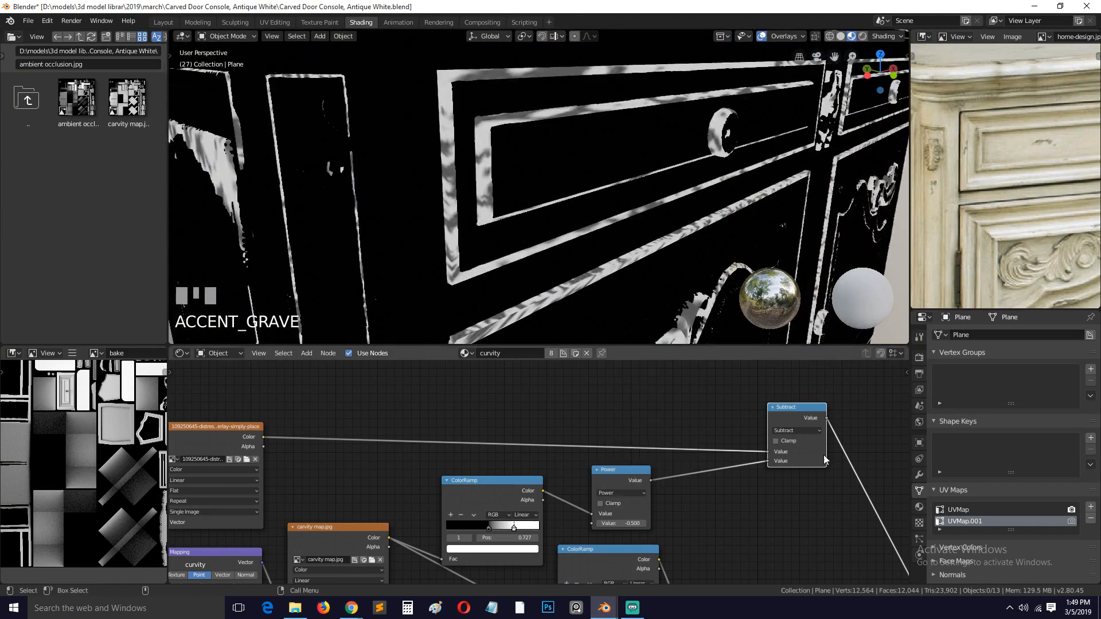
# Change the Math node combining the dirt texture and Power result to Multiply, and inspect the console's top and drawers
pyautogui.click(803, 431)
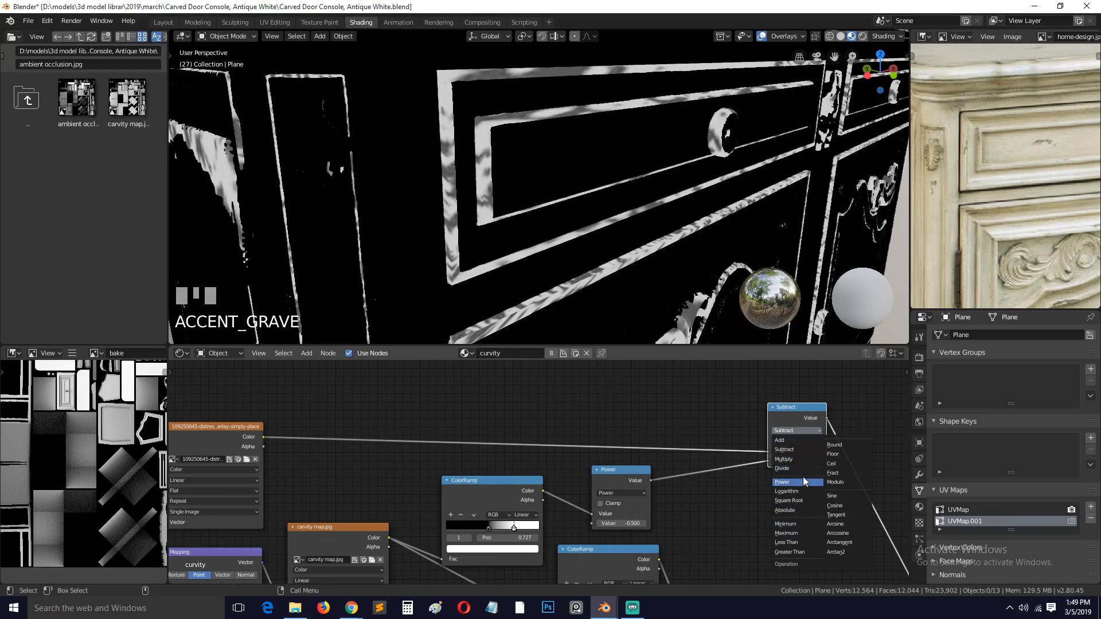
pyautogui.click(803, 460)
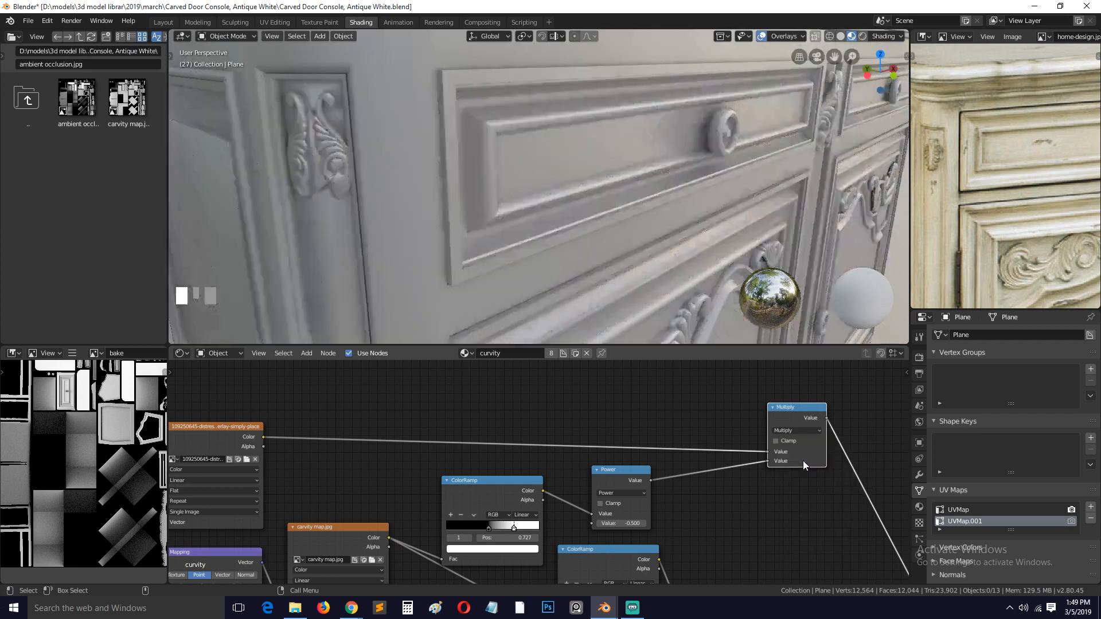
pyautogui.scroll(-5, 682, 282)
pyautogui.press('`')
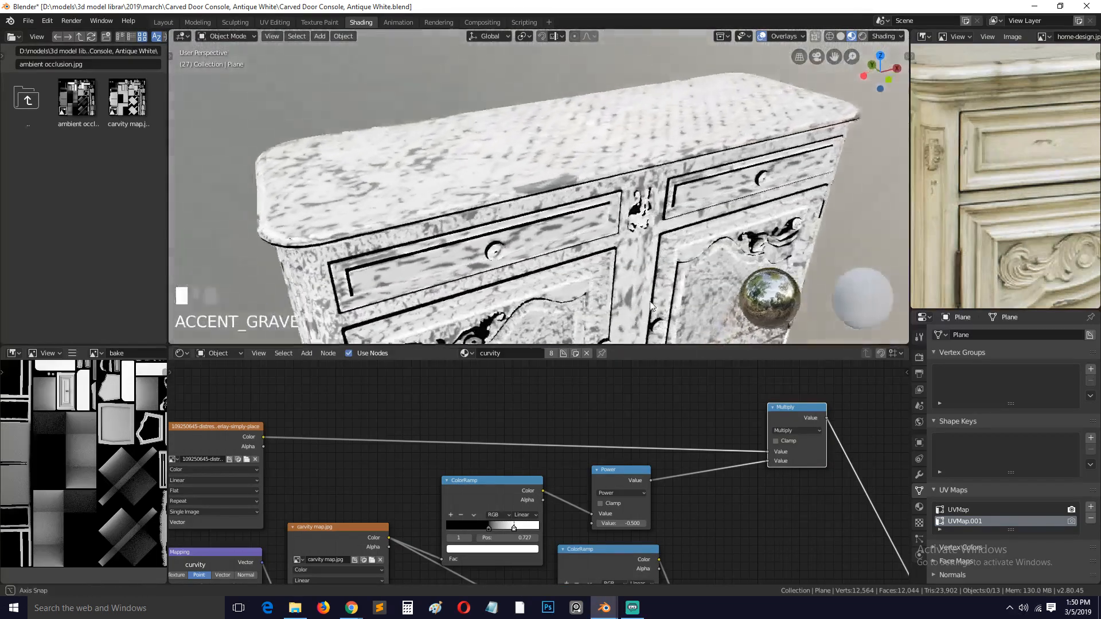
pyautogui.scroll(2, 622, 281)
pyautogui.press('`')
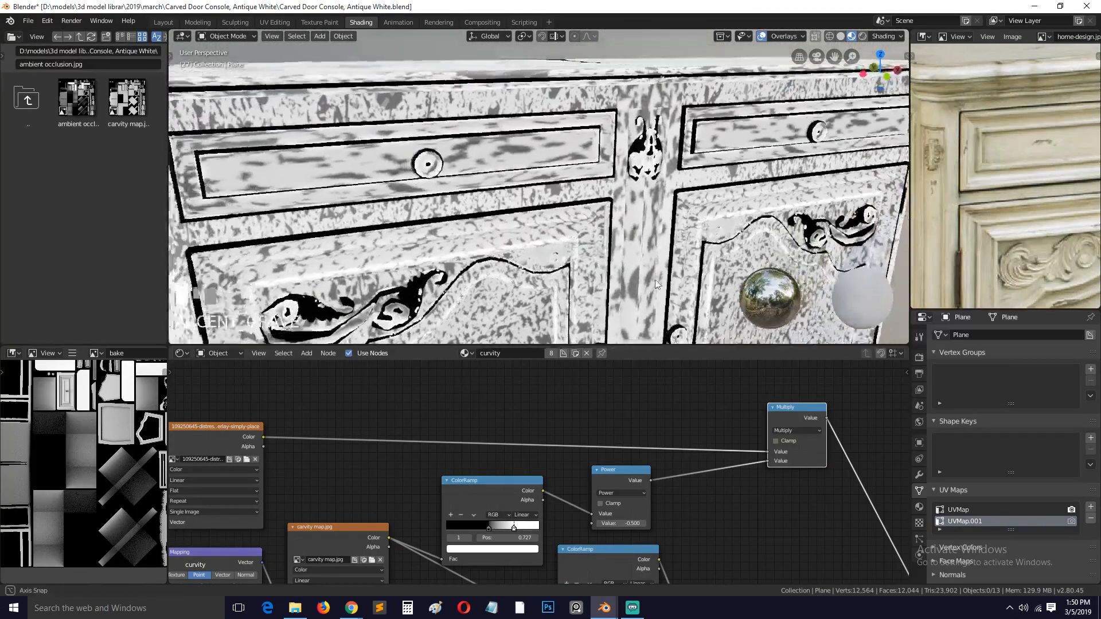
# Try Minimum on the Math node combining the dirt texture and Power result, and settle on Subtract
pyautogui.click(780, 431)
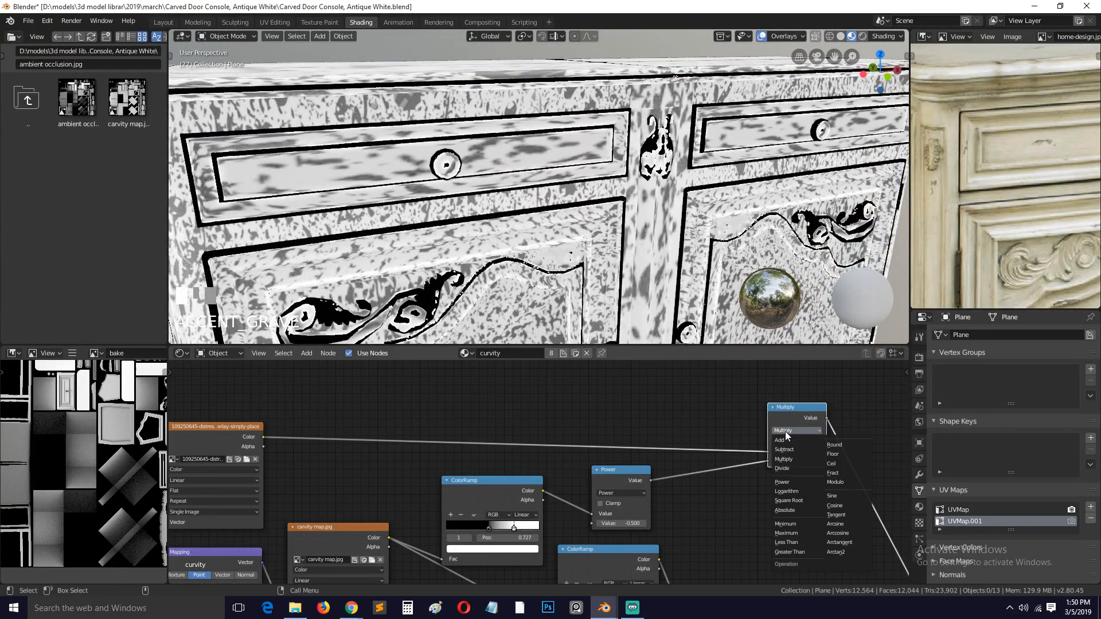
pyautogui.click(793, 449)
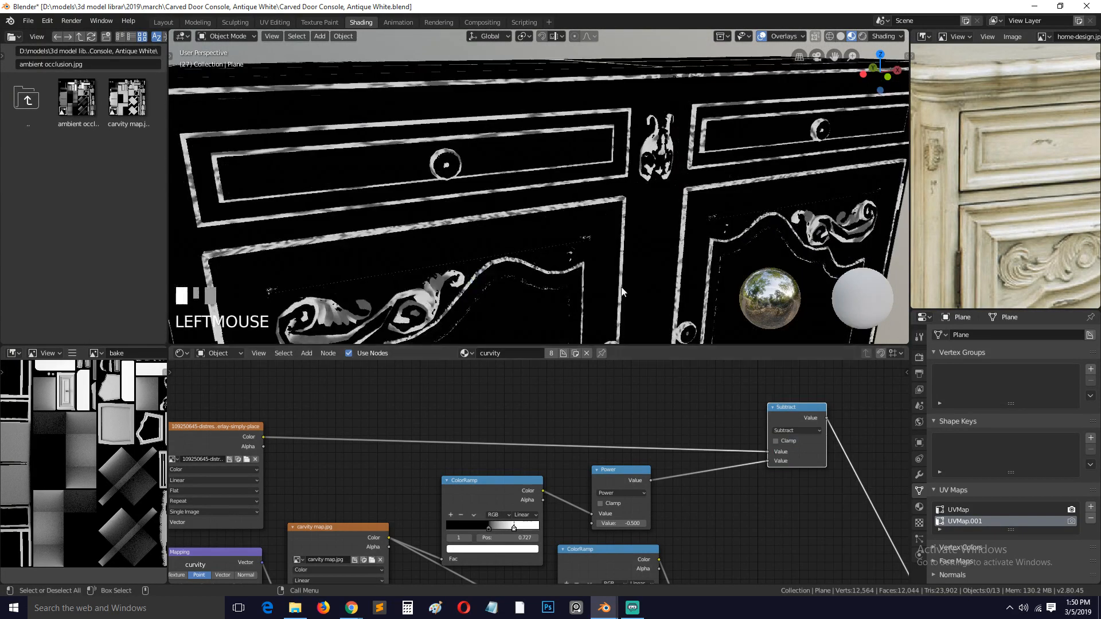
pyautogui.click(797, 429)
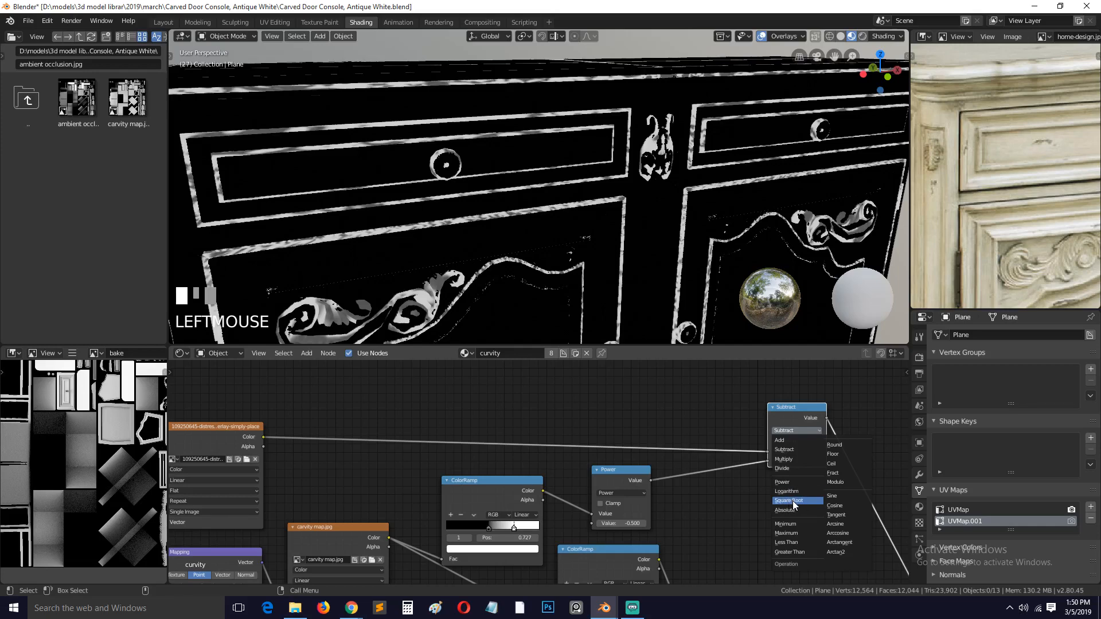
pyautogui.click(794, 524)
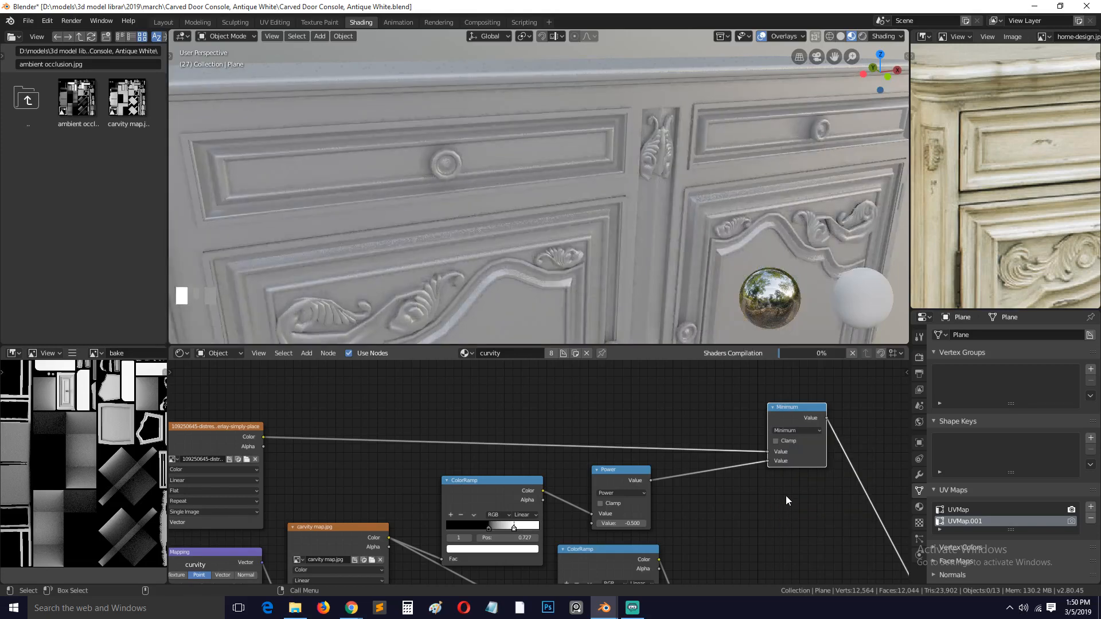
pyautogui.click(809, 429)
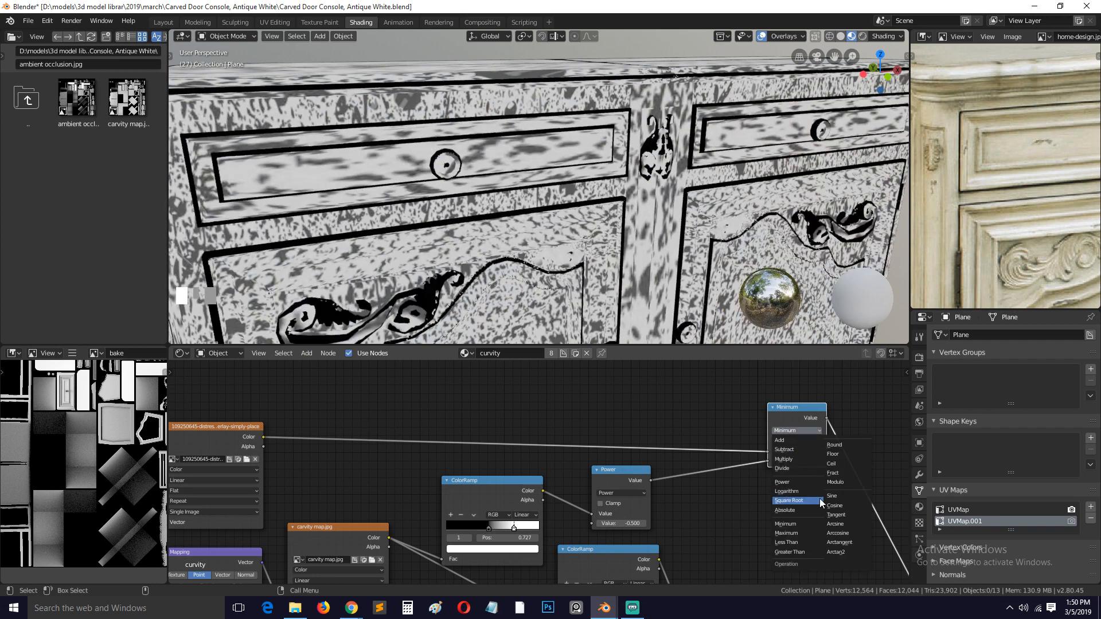
pyautogui.click(798, 449)
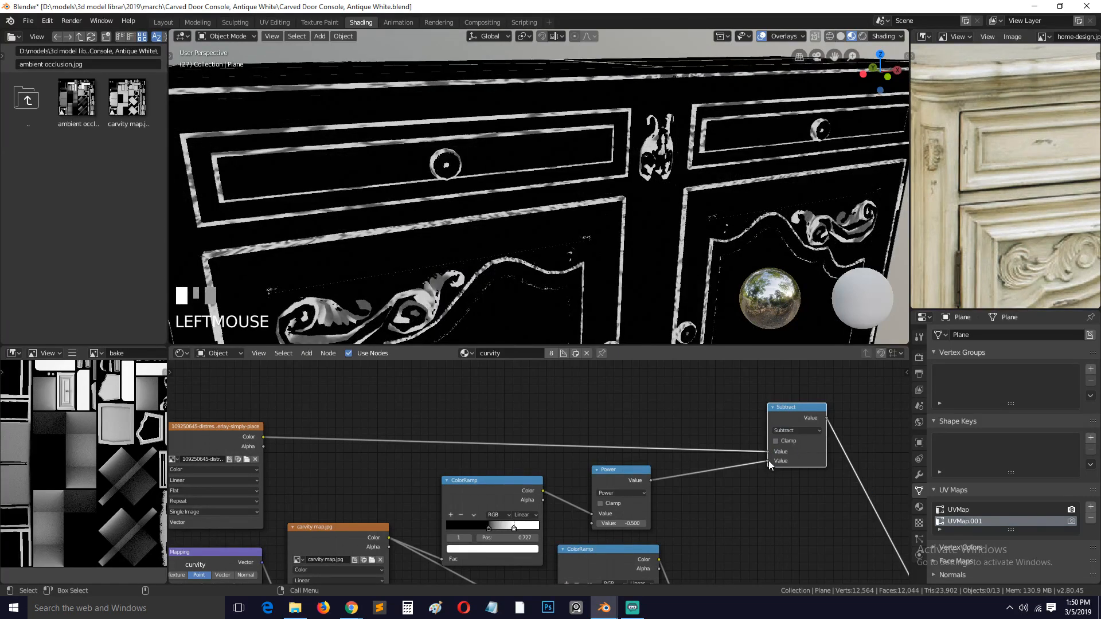
# Swap the Subtract node's two inputs, insert an Invert node between Power and Subtract, and check the mask on the console
pyautogui.moveTo(768, 461); pyautogui.dragTo(766, 449)
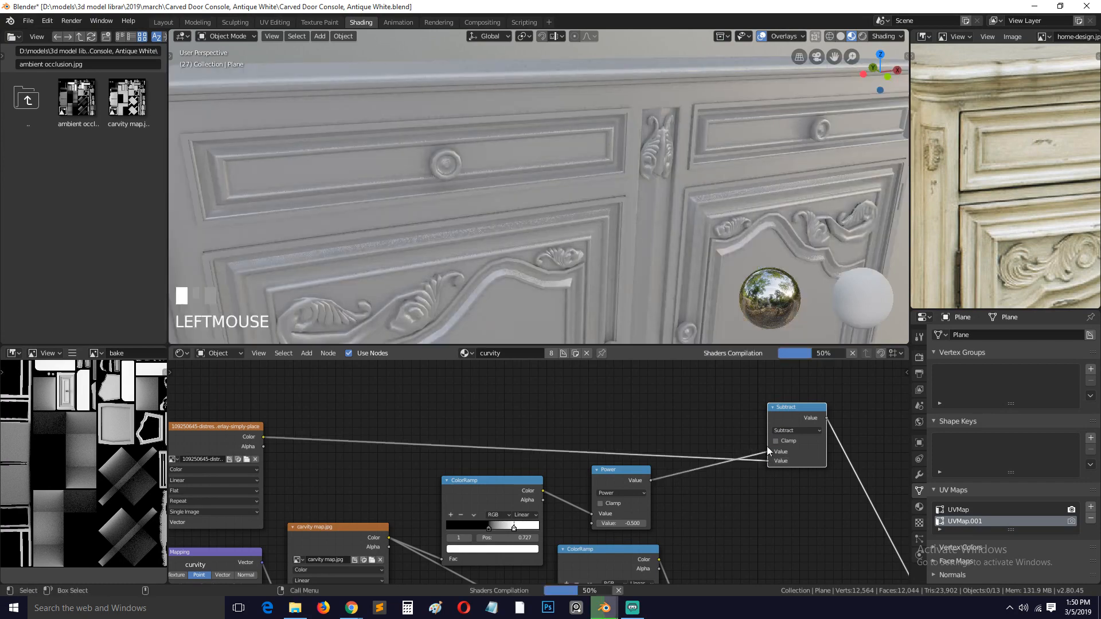
pyautogui.hotkey('shift', 'a')
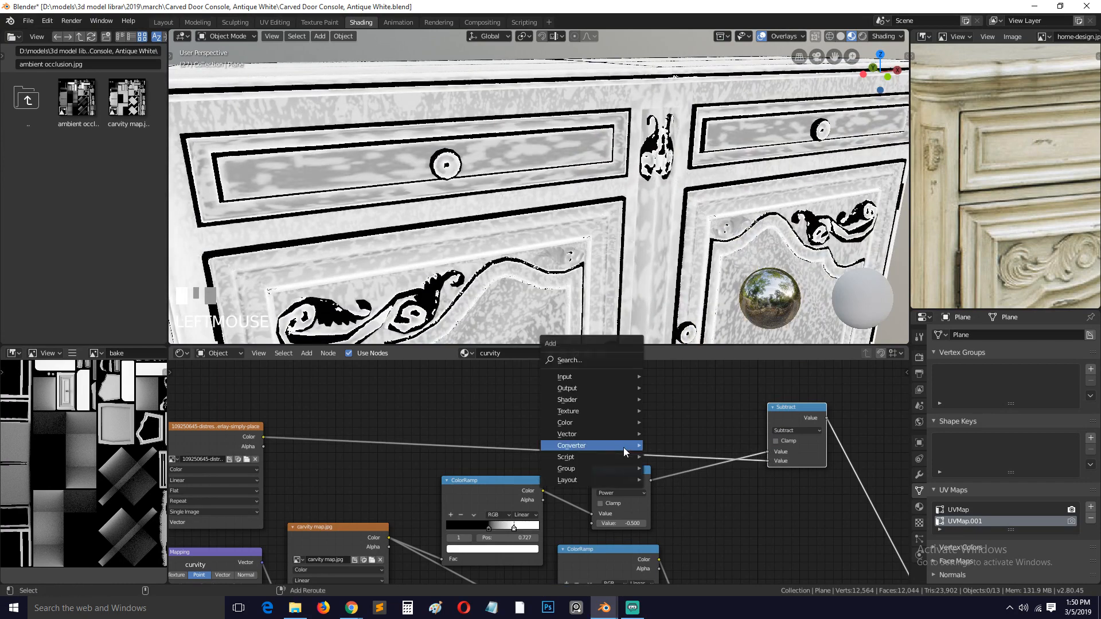
pyautogui.moveTo(585, 420)
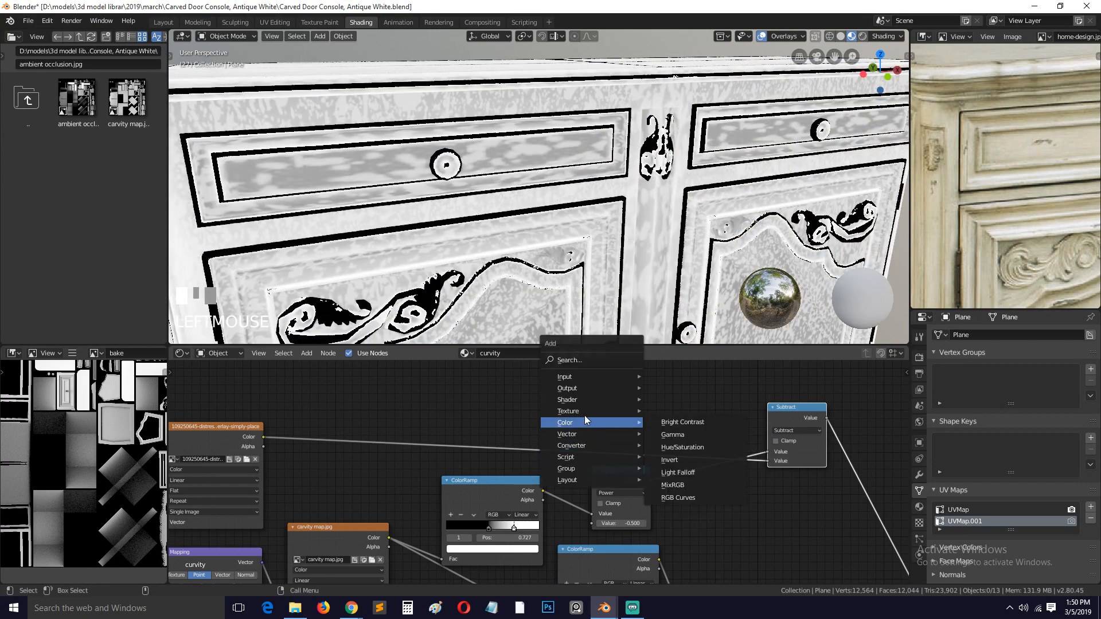
pyautogui.click(670, 460)
pyautogui.click(669, 470)
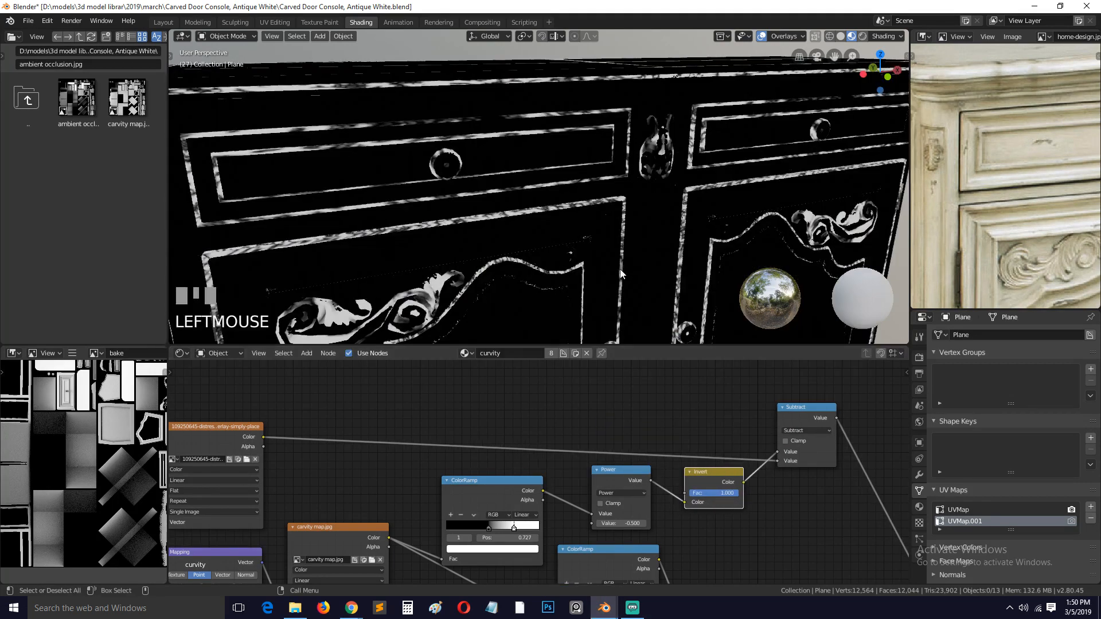
pyautogui.scroll(-4, 622, 289)
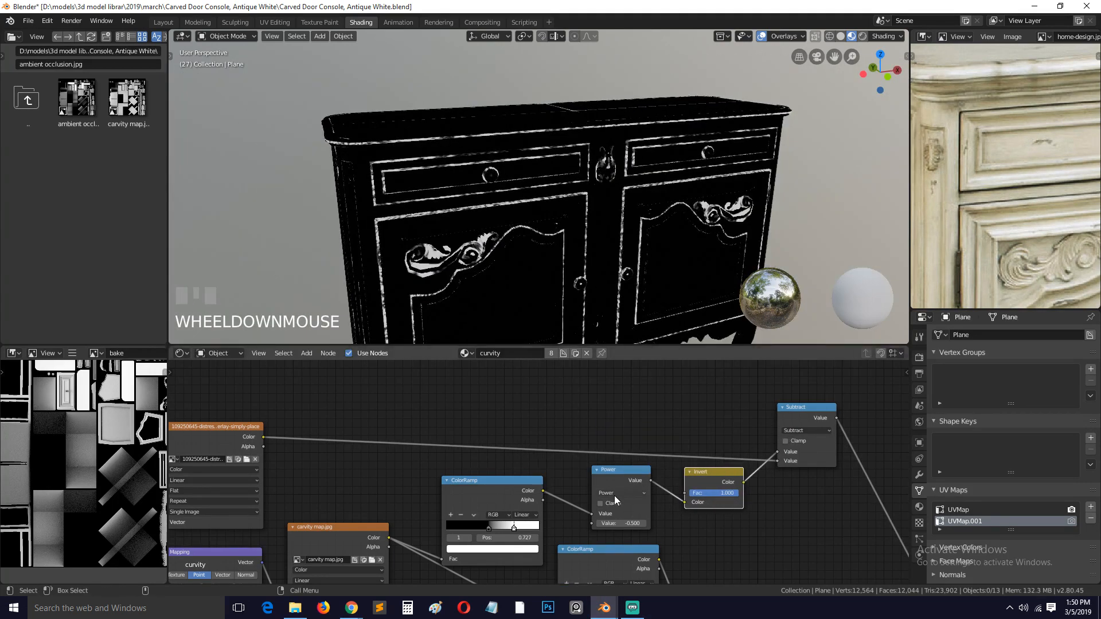
# Set the exponent of the Power node feeding Invert to 0.100 and check the console's side panel
pyautogui.moveTo(621, 523)
pyautogui.mouseDown()
pyautogui.moveTo(680, 523)
pyautogui.moveTo(608, 523)
pyautogui.mouseUp()
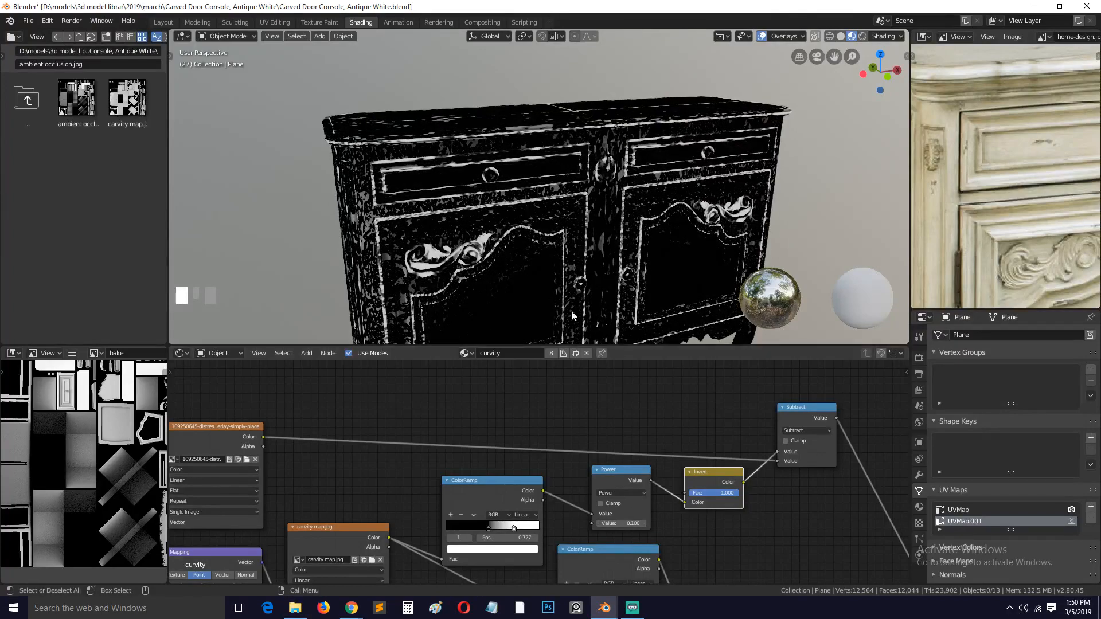
pyautogui.press('`')
pyautogui.moveTo(635, 259); pyautogui.dragTo(631, 253, button='middle')
# Replace the dirt texture image with 01-06-2013_grunge09.jpg and inspect the mask on the console's front, top and side
pyautogui.moveTo(356, 445); pyautogui.dragTo(474, 430, button='middle')
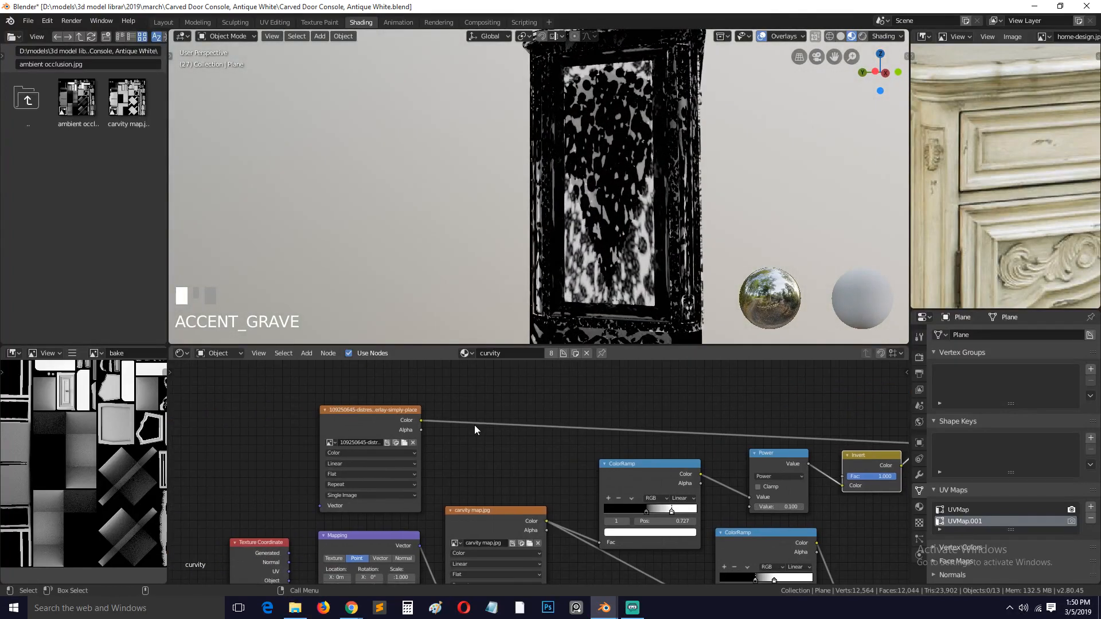
pyautogui.click(404, 442)
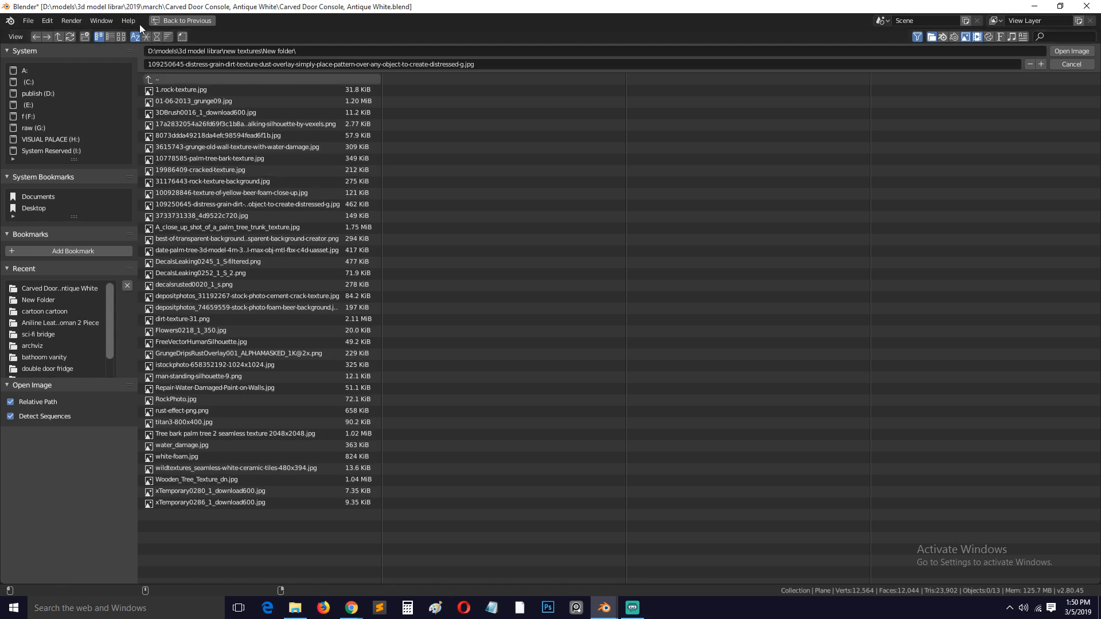
pyautogui.click(121, 36)
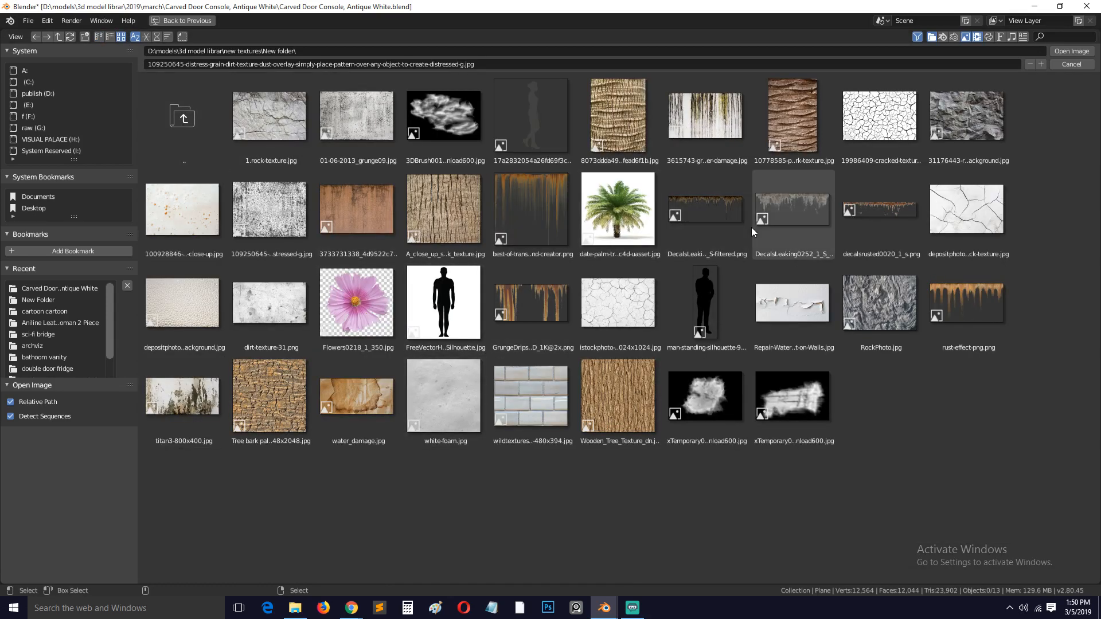
pyautogui.doubleClick(350, 131)
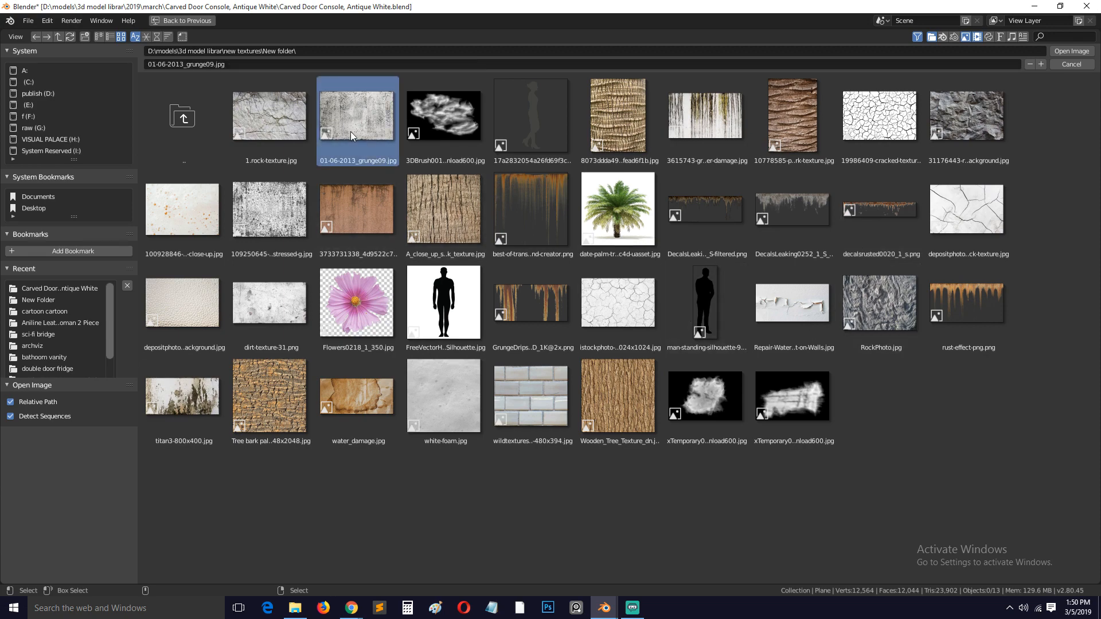
pyautogui.scroll(-3, 547, 194)
pyautogui.press('`')
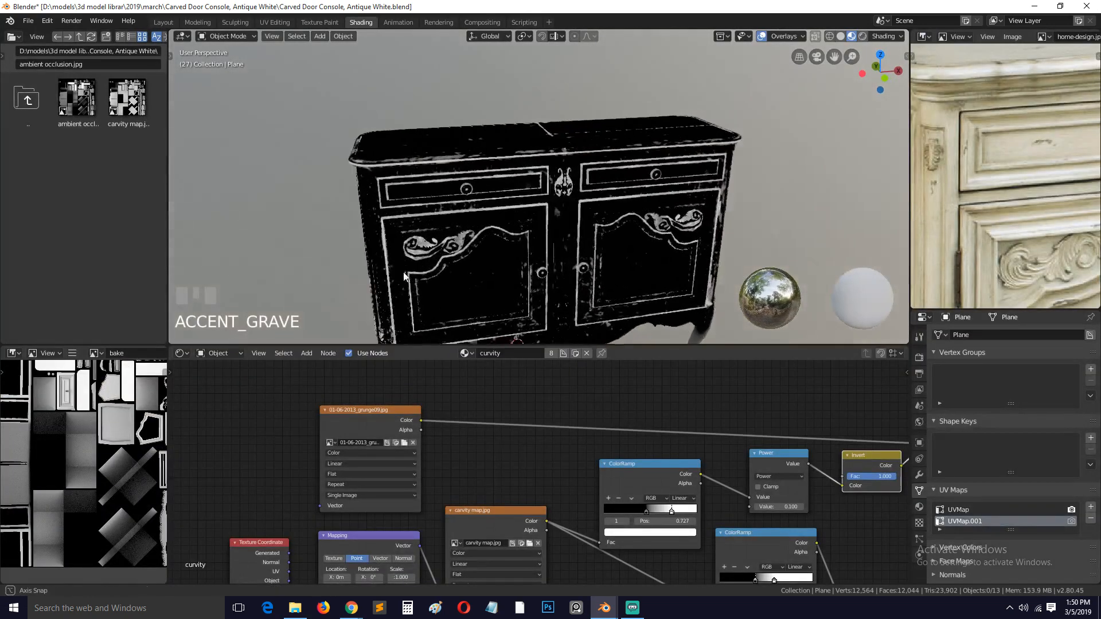
pyautogui.scroll(3, 448, 229)
pyautogui.press('`')
pyautogui.moveTo(448, 231); pyautogui.dragTo(551, 241, button='middle')
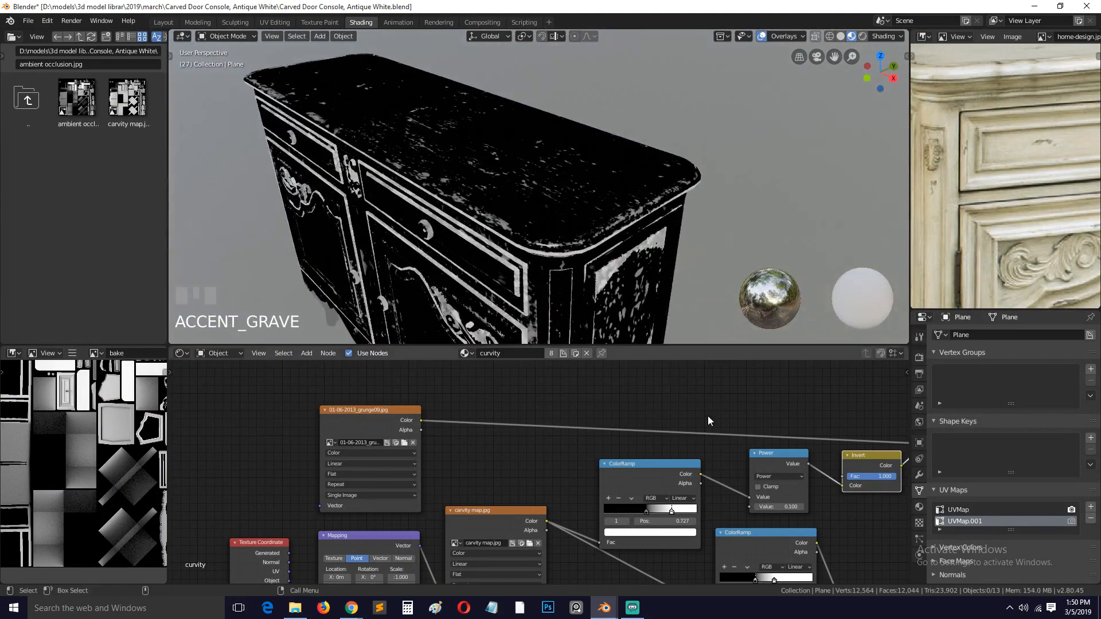
# Place the black stop of the ColorRamp feeding Power and Invert at 0.450 and check the side and doors
pyautogui.moveTo(707, 415); pyautogui.dragTo(597, 408, button='middle')
pyautogui.scroll(1, 585, 447)
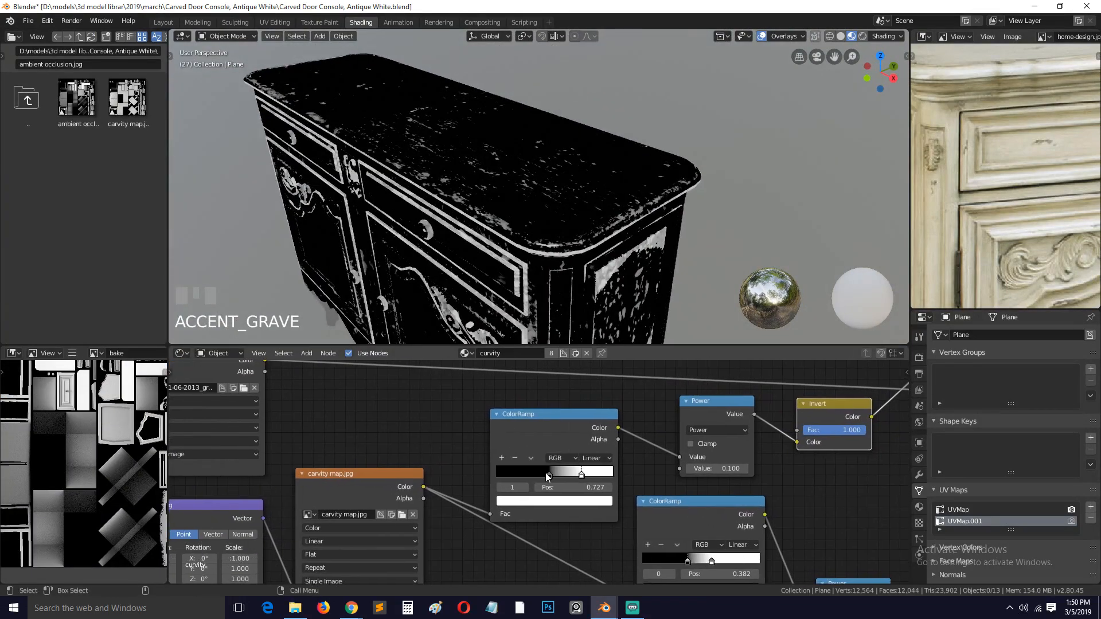
pyautogui.moveTo(548, 473)
pyautogui.mouseDown()
pyautogui.moveTo(527, 476)
pyautogui.moveTo(545, 477)
pyautogui.mouseUp()
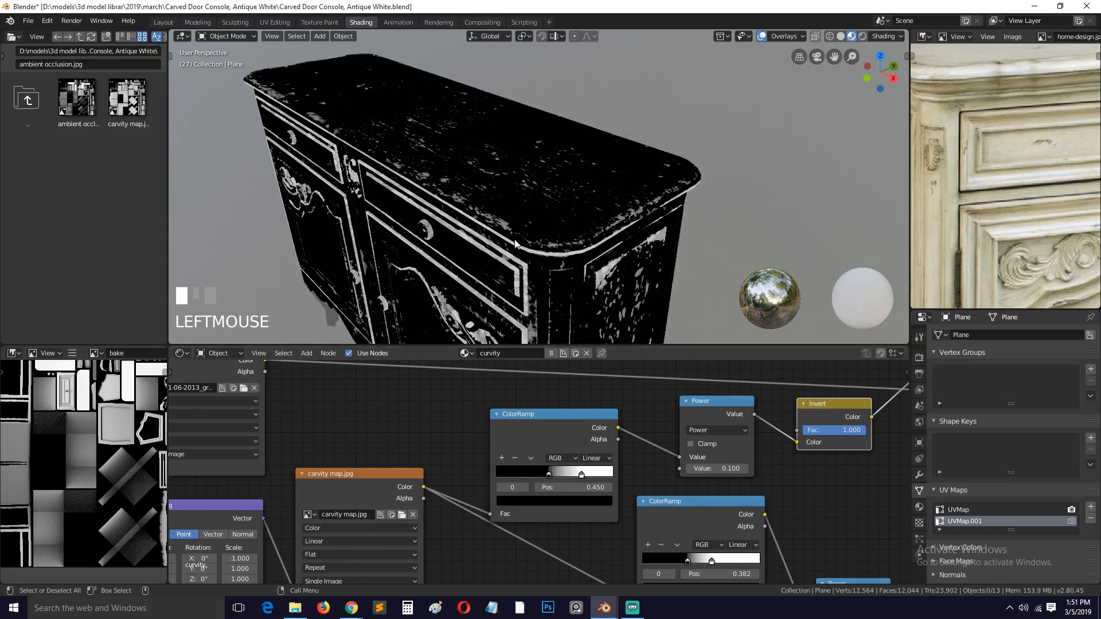
pyautogui.moveTo(498, 183); pyautogui.dragTo(671, 164, button='middle')
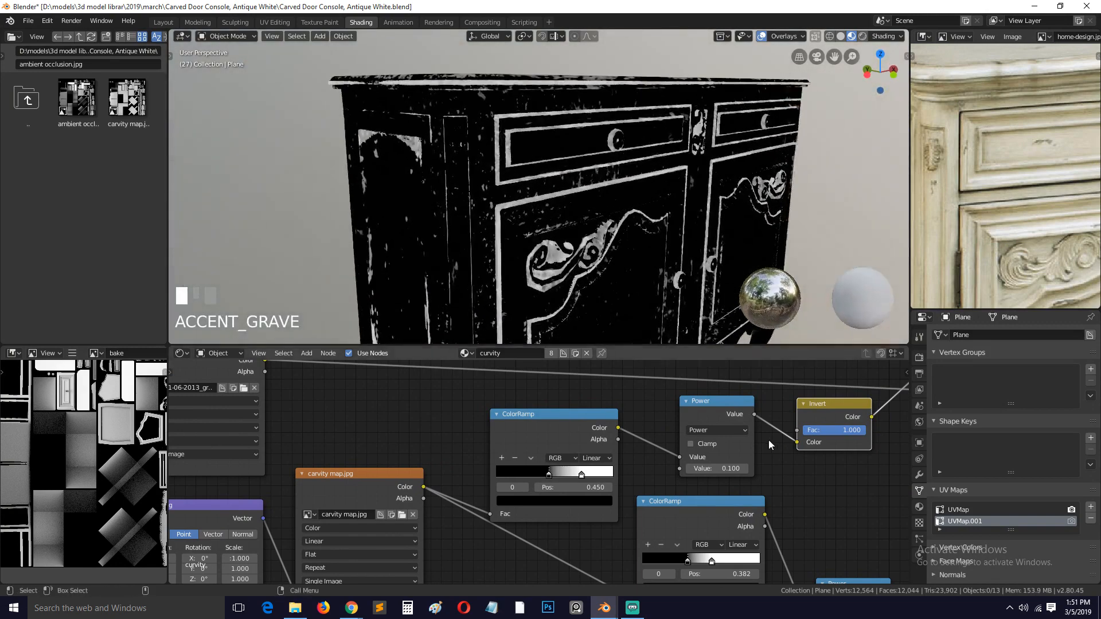
# Set the exponent of the Power node before Invert to 0.300 and look at the console's underside
pyautogui.moveTo(758, 454); pyautogui.dragTo(730, 445, button='middle')
pyautogui.moveTo(688, 460); pyautogui.dragTo(689, 460)
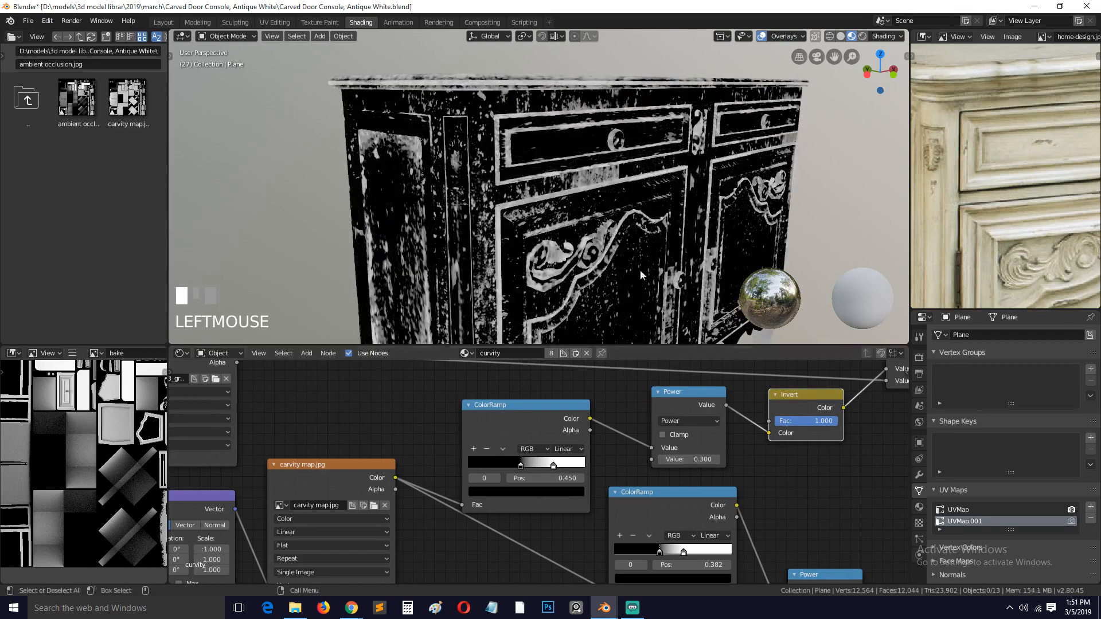
pyautogui.moveTo(616, 171)
pyautogui.mouseDown(button='middle')
pyautogui.moveTo(566, 209)
pyautogui.moveTo(488, 202)
pyautogui.moveTo(456, 183)
pyautogui.moveTo(486, 161)
pyautogui.moveTo(534, 170)
pyautogui.moveTo(577, 205)
pyautogui.moveTo(661, 202)
pyautogui.moveTo(600, 272)
pyautogui.moveTo(549, 241)
pyautogui.moveTo(385, 259)
pyautogui.mouseUp(button='middle')
# Select all vertices of the console's legs in Edit Mode from the front wireframe view, growing the selection up to the body
pyautogui.scroll(-2, 551, 206)
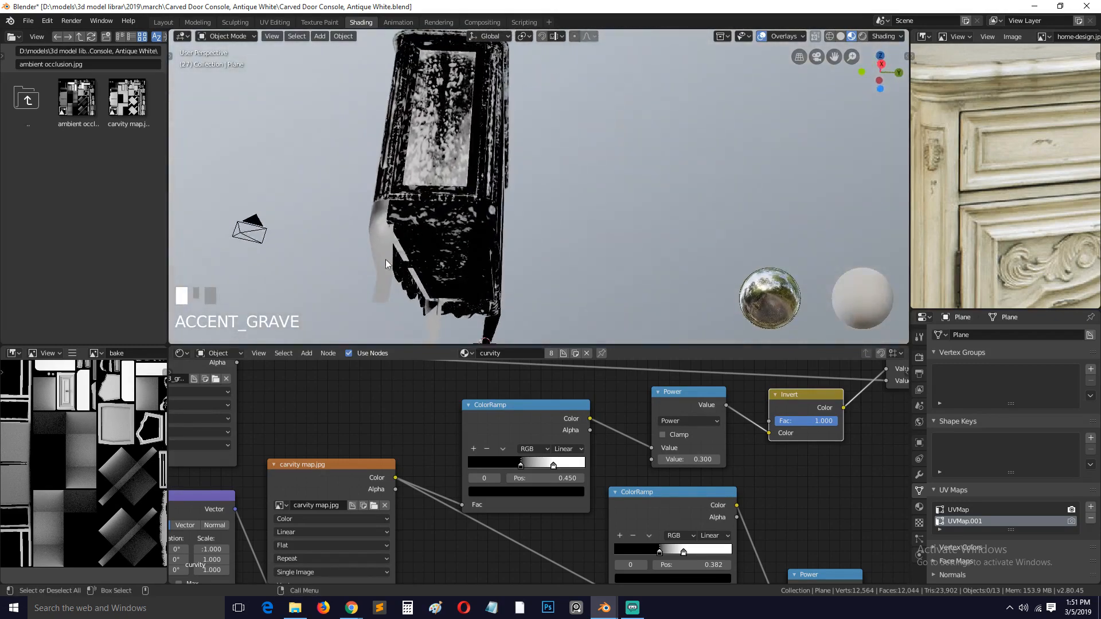
pyautogui.press('Tab')
pyautogui.click(383, 262)
pyautogui.press('`')
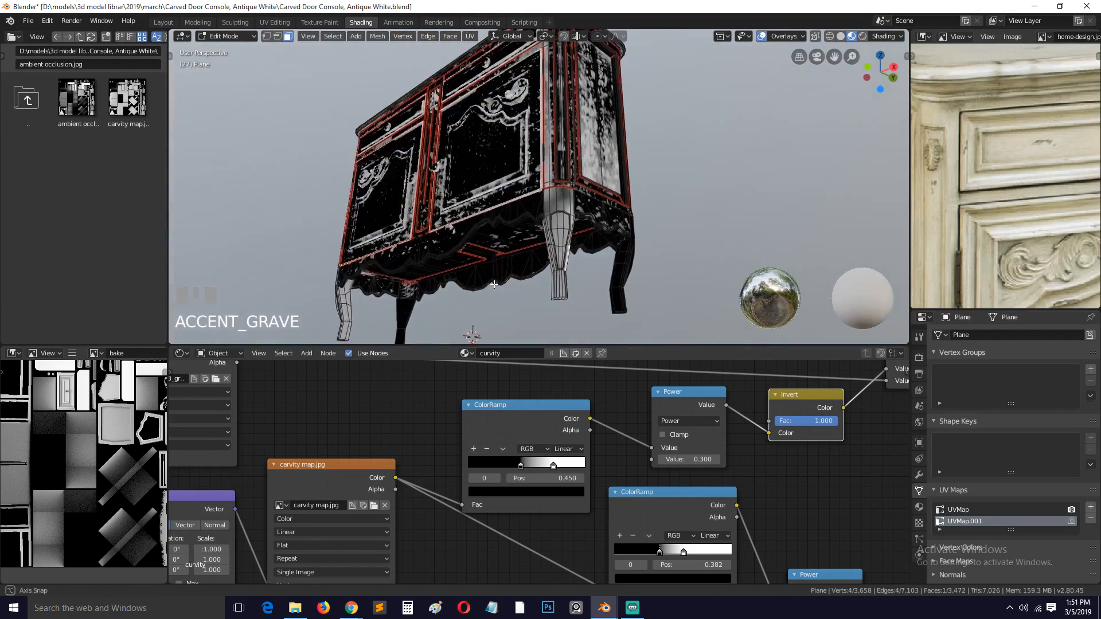
pyautogui.scroll(-2, 484, 298)
pyautogui.press('KP_1')
pyautogui.scroll(2, 495, 279)
pyautogui.press('1')
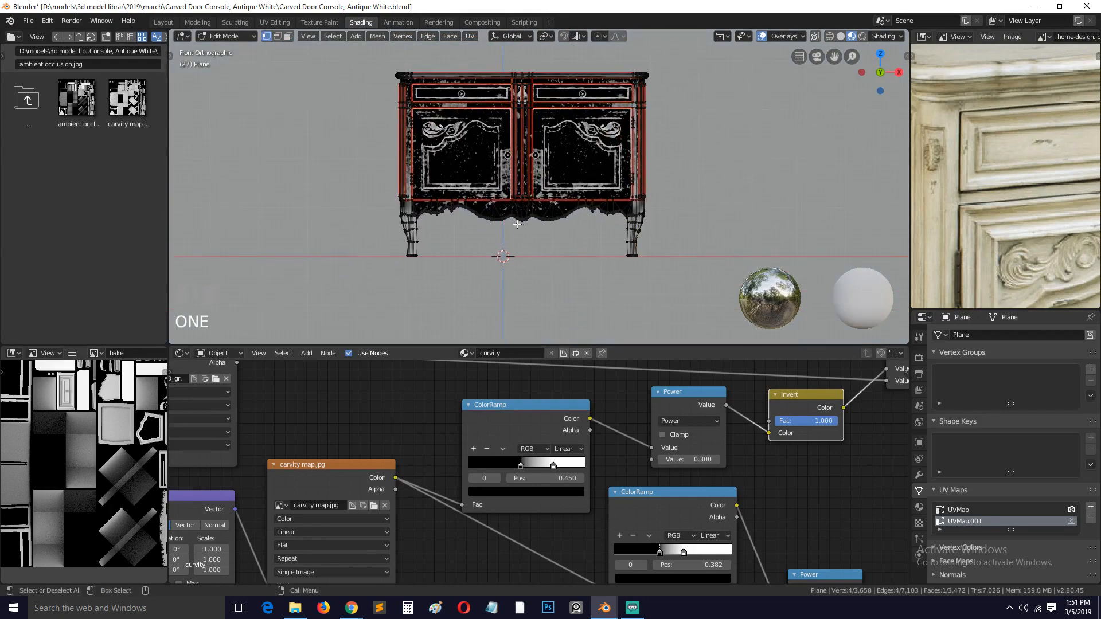
pyautogui.press('z')
pyautogui.press('b')
pyautogui.moveTo(388, 243); pyautogui.dragTo(638, 270)
pyautogui.press('ctrl+KP_Add')
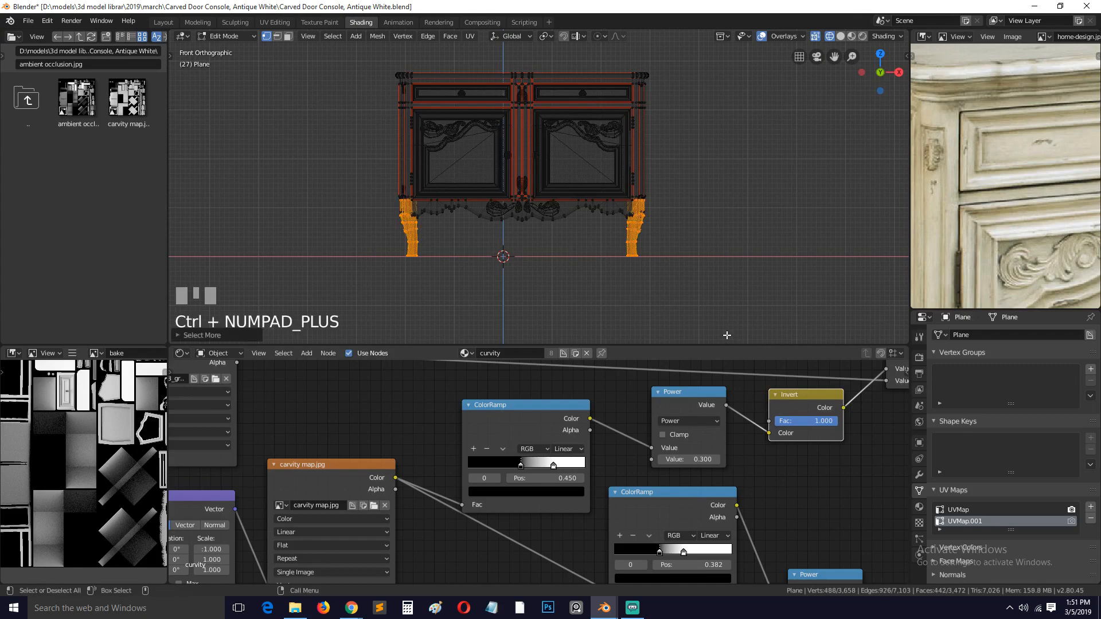
# Unwrap the selected legs on UVMap.001 in the UV Editing workspace and inspect the mask on them in Object Mode
pyautogui.press('`')
pyautogui.scroll(-1, 952, 509)
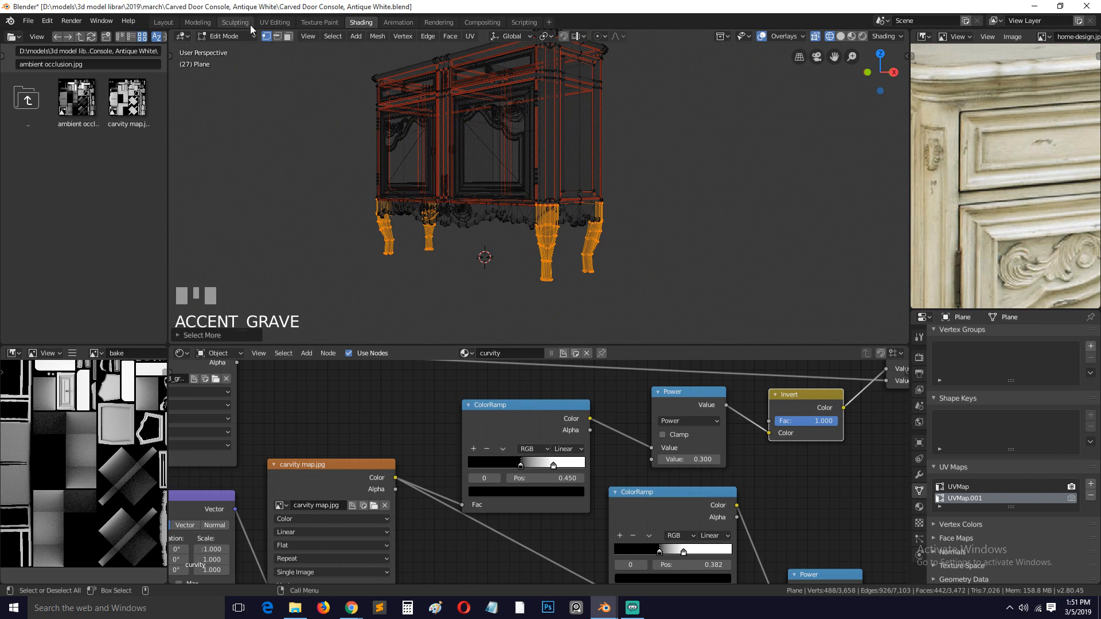
pyautogui.click(275, 22)
pyautogui.scroll(-5, 383, 142)
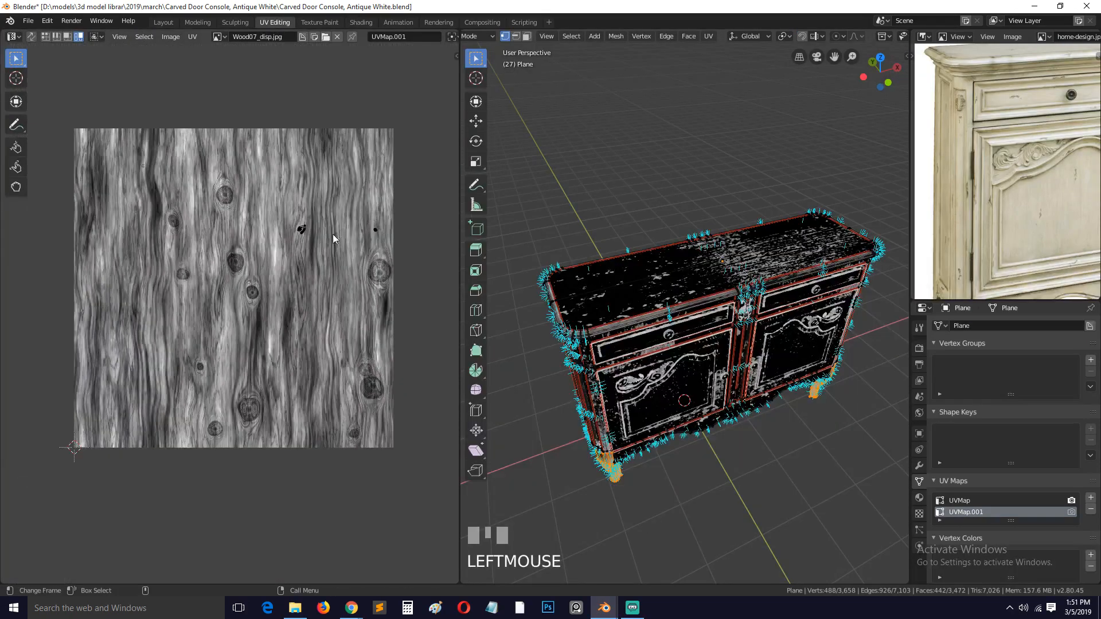
pyautogui.scroll(3, 332, 234)
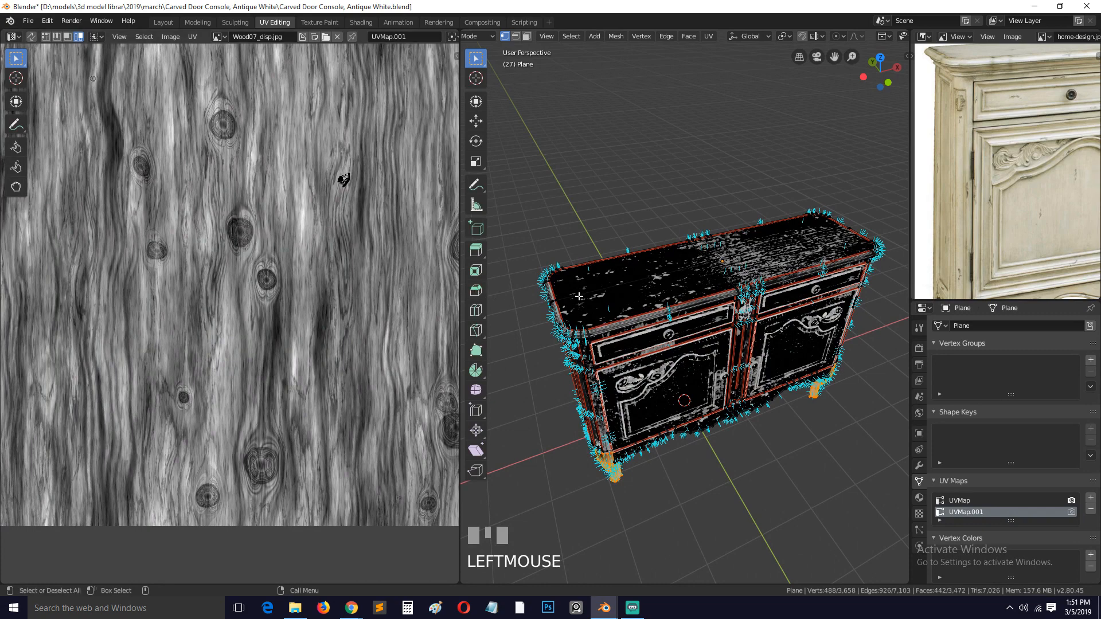
pyautogui.press('u')
pyautogui.click(593, 287)
pyautogui.scroll(-3, 338, 259)
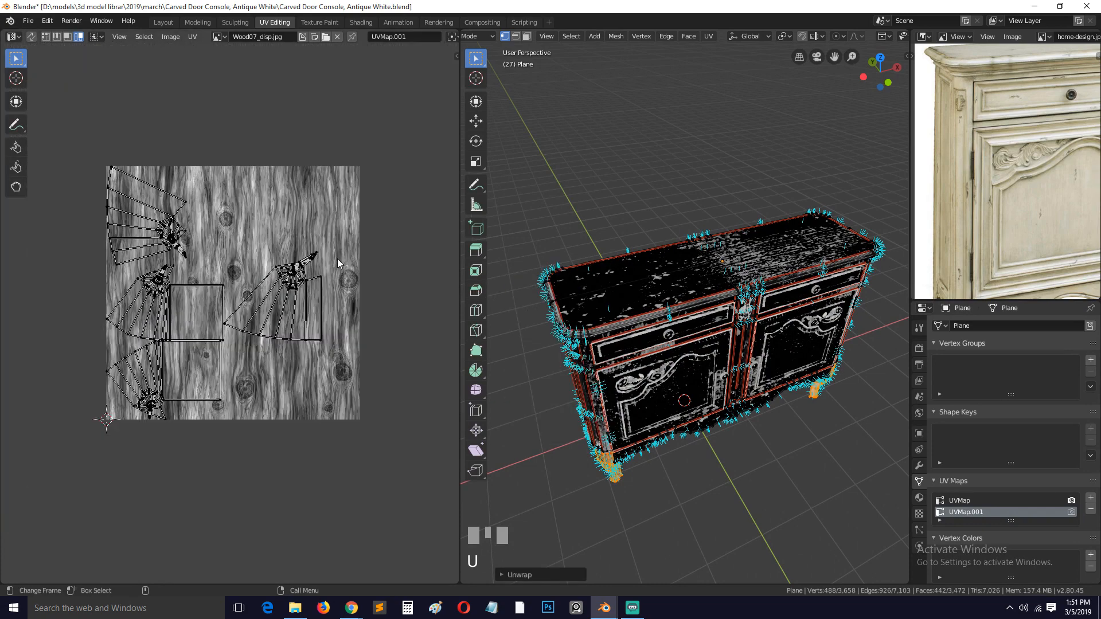
pyautogui.press('Tab')
pyautogui.press('`')
pyautogui.moveTo(593, 294); pyautogui.dragTo(638, 340, button='middle')
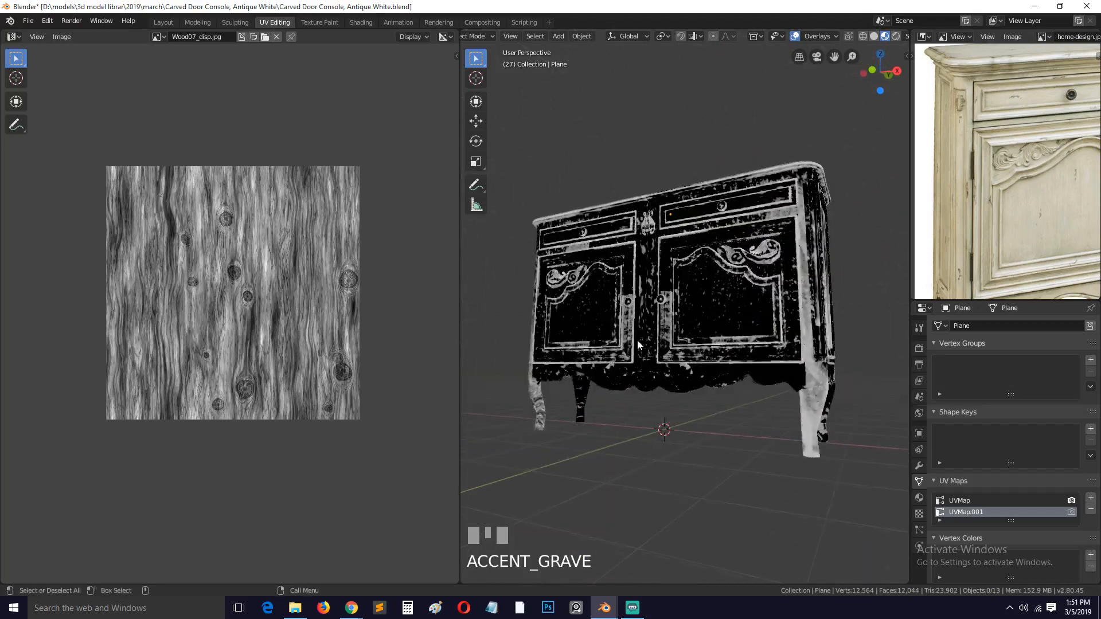
# Return to the Shading workspace, show the console in solid shading and save the file
pyautogui.click(362, 22)
pyautogui.press('`')
pyautogui.press('z')
pyautogui.click(745, 210)
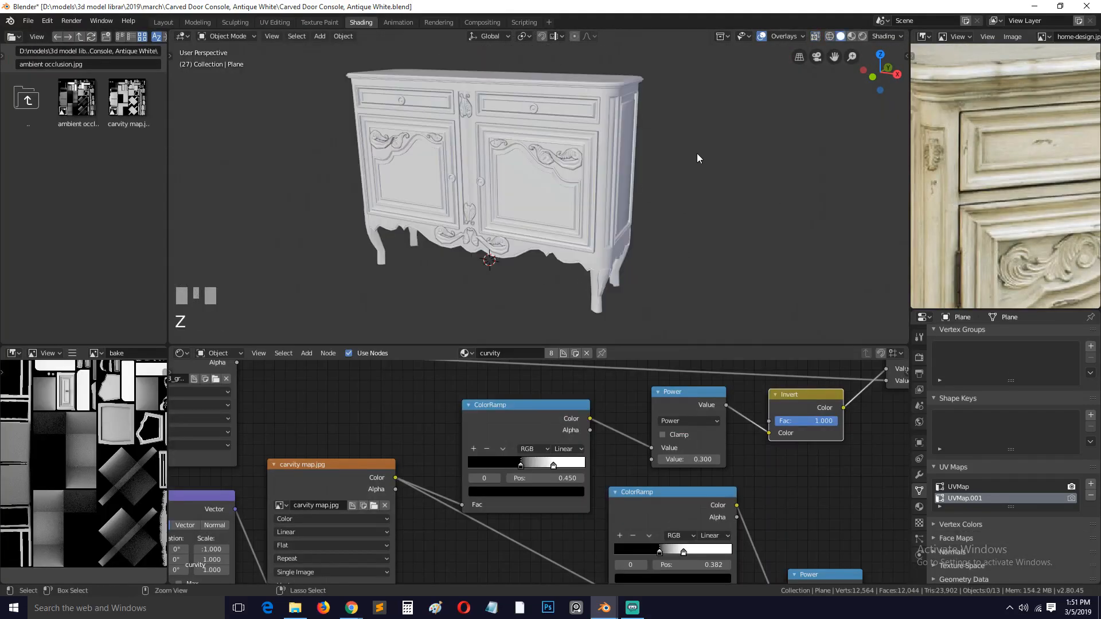
pyautogui.hotkey('ctrl', 's')
# Show the console with its material preview and compare the worn edges and legs with the reference photo
pyautogui.click(852, 37)
pyautogui.moveTo(642, 144); pyautogui.dragTo(724, 213, button='middle')
pyautogui.press('`')
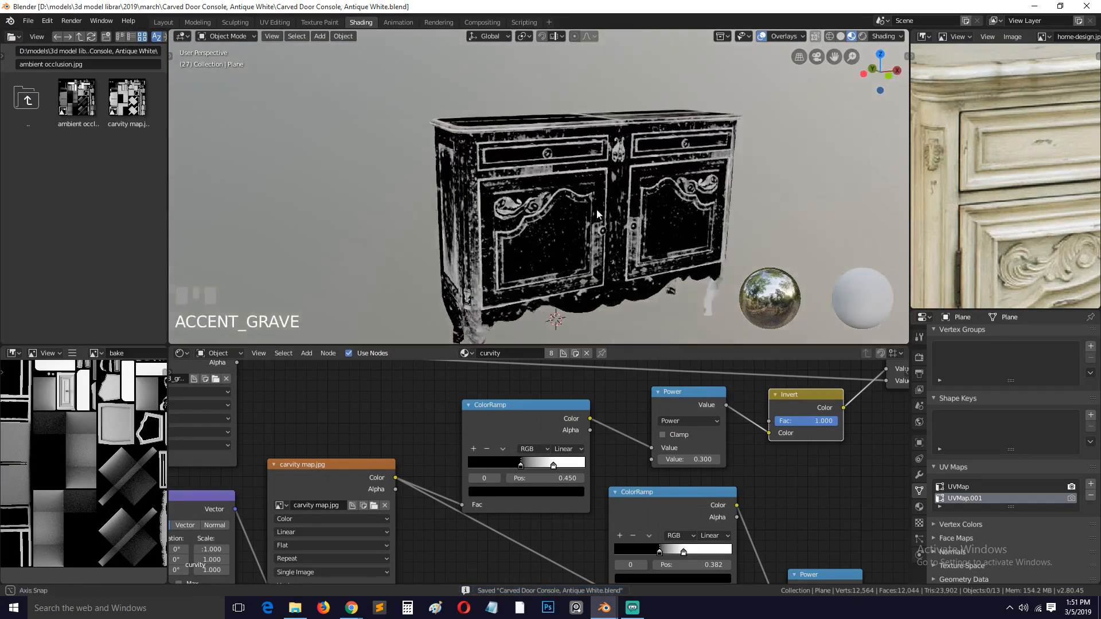
pyautogui.moveTo(916, 159); pyautogui.dragTo(945, 86, button='middle')
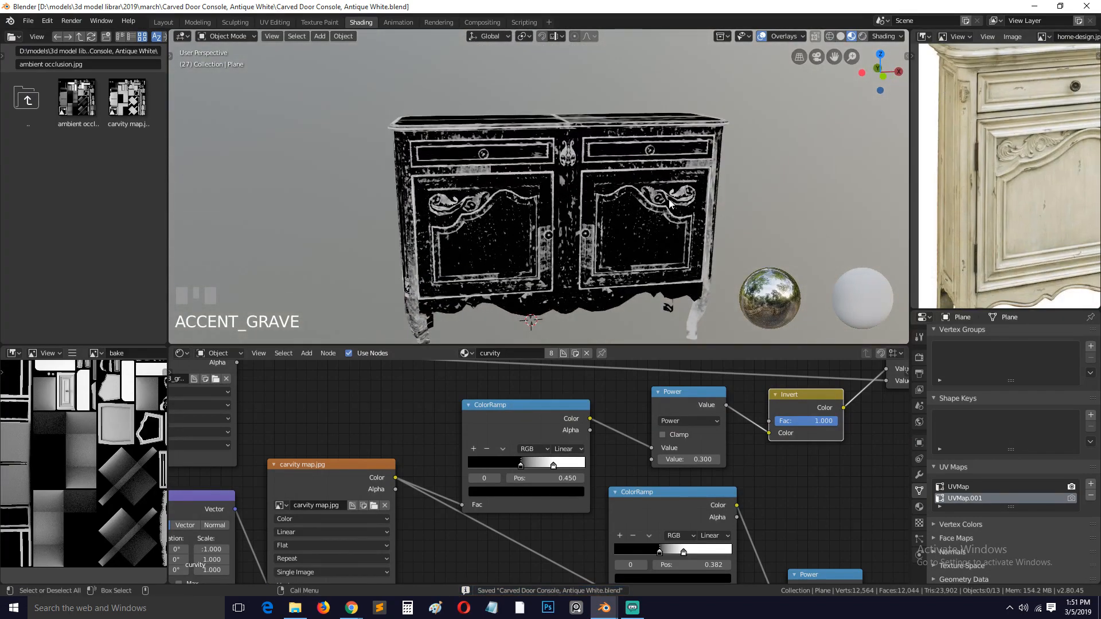
pyautogui.moveTo(966, 236); pyautogui.dragTo(957, 203, button='middle')
pyautogui.scroll(-1, 956, 203)
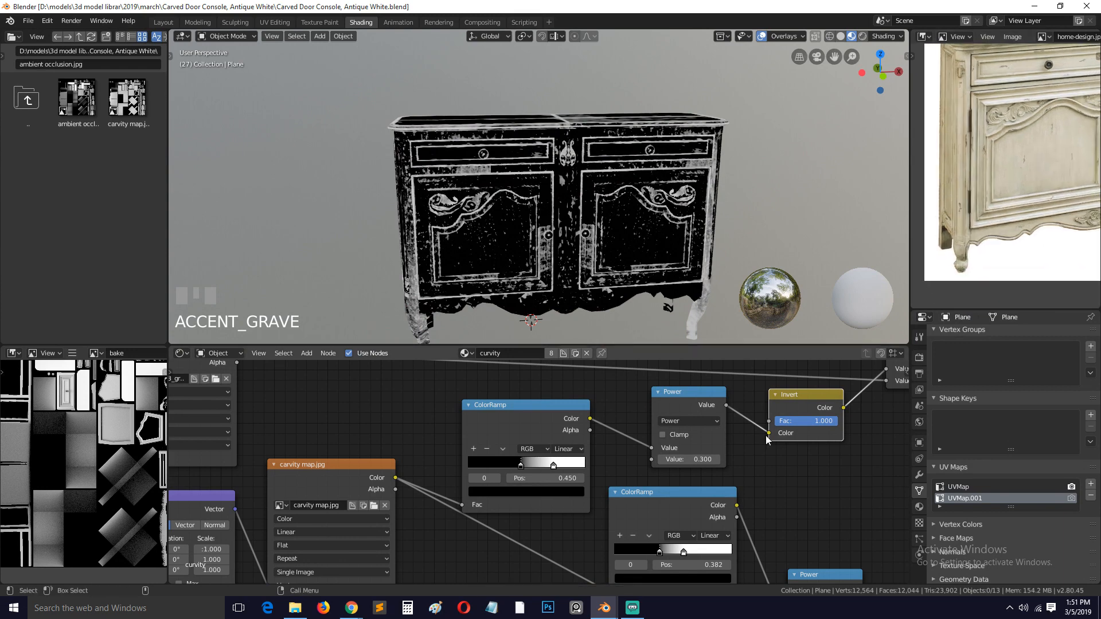
# Set the black stop of the ColorRamp feeding the 0.300 Power node to position 0.432
pyautogui.moveTo(766, 435); pyautogui.dragTo(575, 428, button='middle')
pyautogui.moveTo(726, 410); pyautogui.dragTo(610, 437, button='middle')
pyautogui.scroll(-1, 617, 383)
pyautogui.moveTo(669, 410); pyautogui.dragTo(782, 435, button='middle')
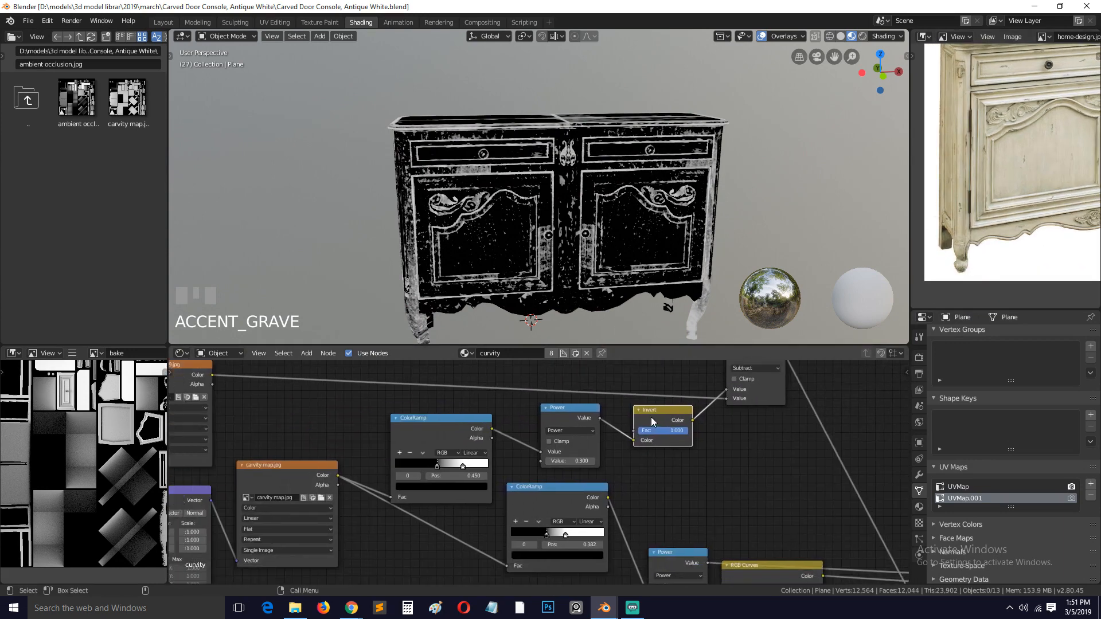
pyautogui.scroll(4, 655, 416)
pyautogui.moveTo(613, 480); pyautogui.dragTo(654, 447, button='middle')
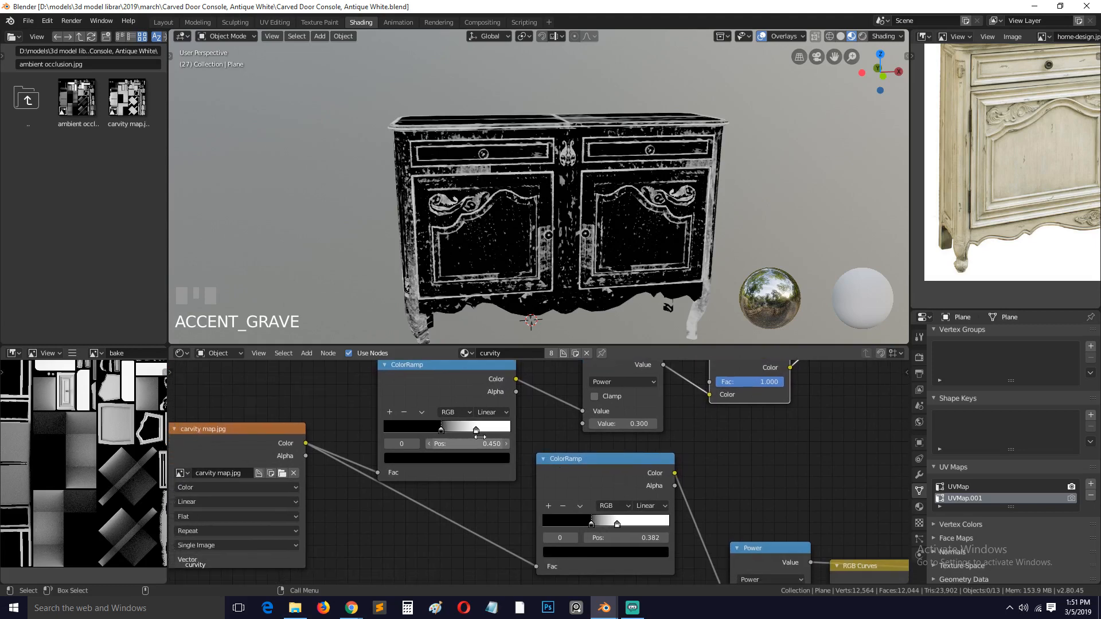
pyautogui.moveTo(448, 431); pyautogui.dragTo(441, 425)
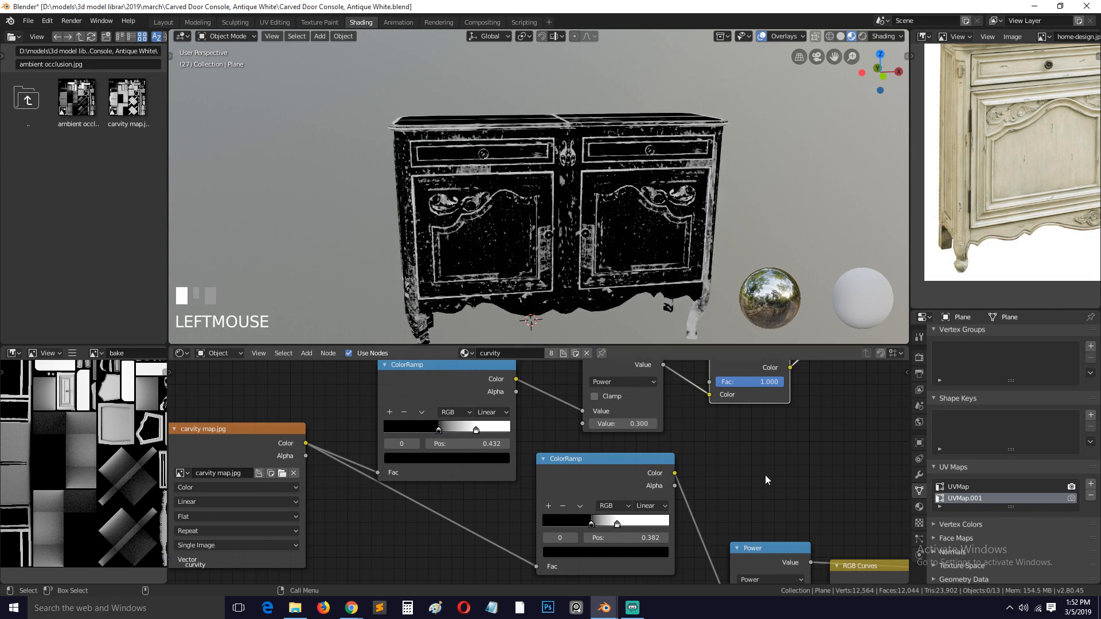
# Move the lower Power node above the RGB Curves node and preview the wood Mix node's output on the console
pyautogui.moveTo(765, 475); pyautogui.dragTo(494, 434, button='middle')
pyautogui.scroll(-5, 516, 436)
pyautogui.moveTo(608, 440); pyautogui.dragTo(532, 450, button='middle')
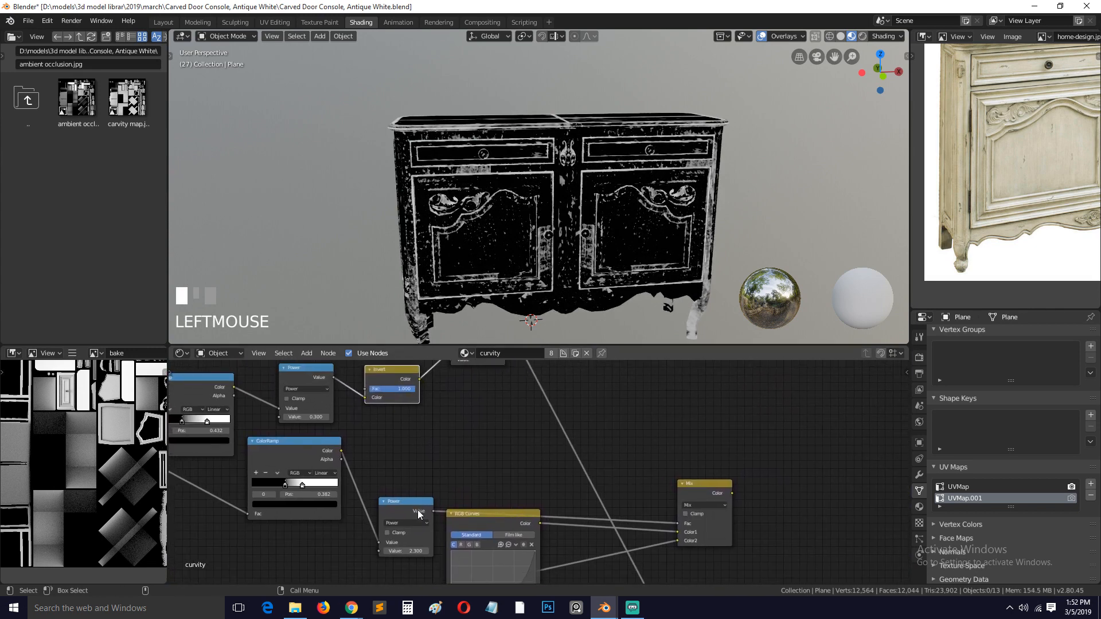
pyautogui.moveTo(423, 504); pyautogui.dragTo(437, 449)
pyautogui.click(701, 483)
pyautogui.keyDown('ctrl'); pyautogui.keyDown('shift'); pyautogui.click(702, 485); pyautogui.keyUp('shift'); pyautogui.keyUp('ctrl')
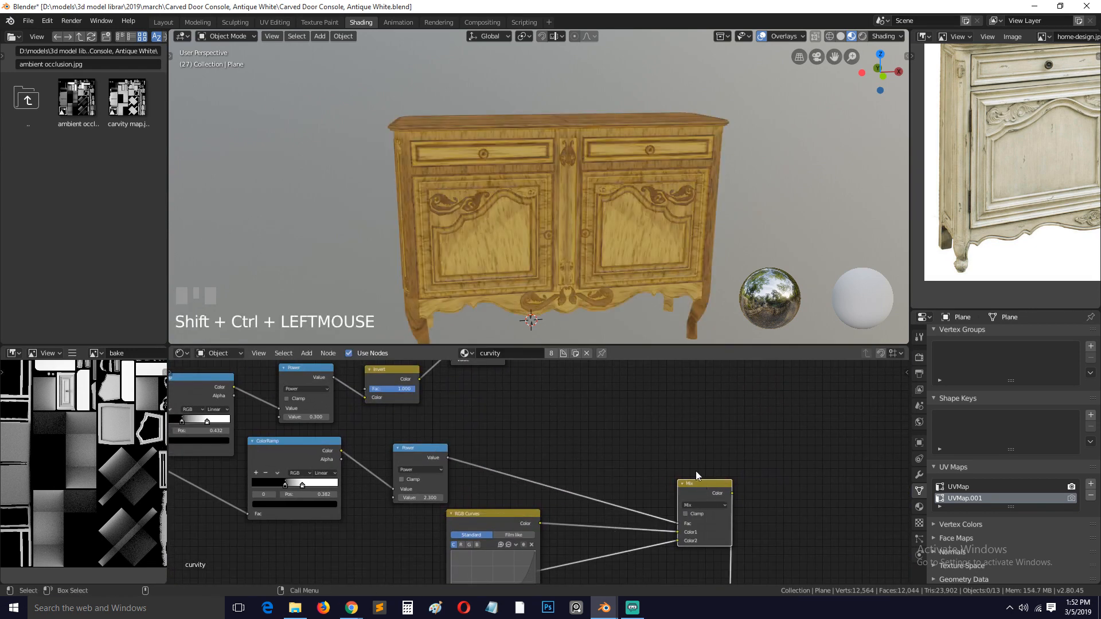
# Reposition the wood Mix node, add a MixRGB node beyond it and link the wood color into the new node's Color1
pyautogui.moveTo(718, 461); pyautogui.dragTo(647, 442, button='middle')
pyautogui.scroll(-6, 674, 449)
pyautogui.moveTo(591, 472); pyautogui.dragTo(553, 466)
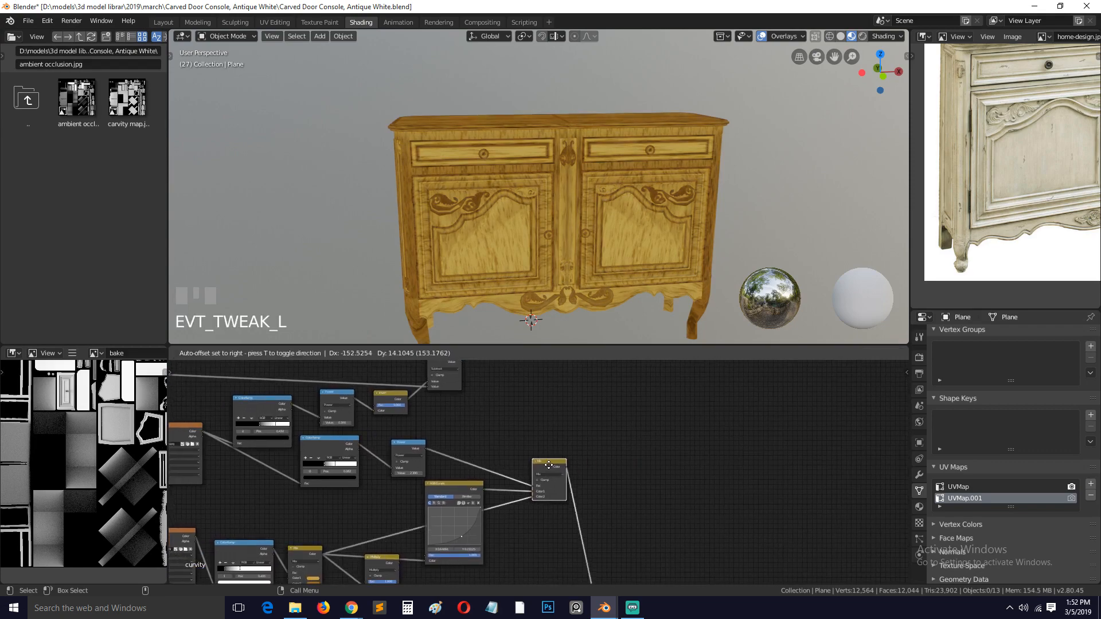
pyautogui.hotkey('shift', 'a')
pyautogui.moveTo(602, 435)
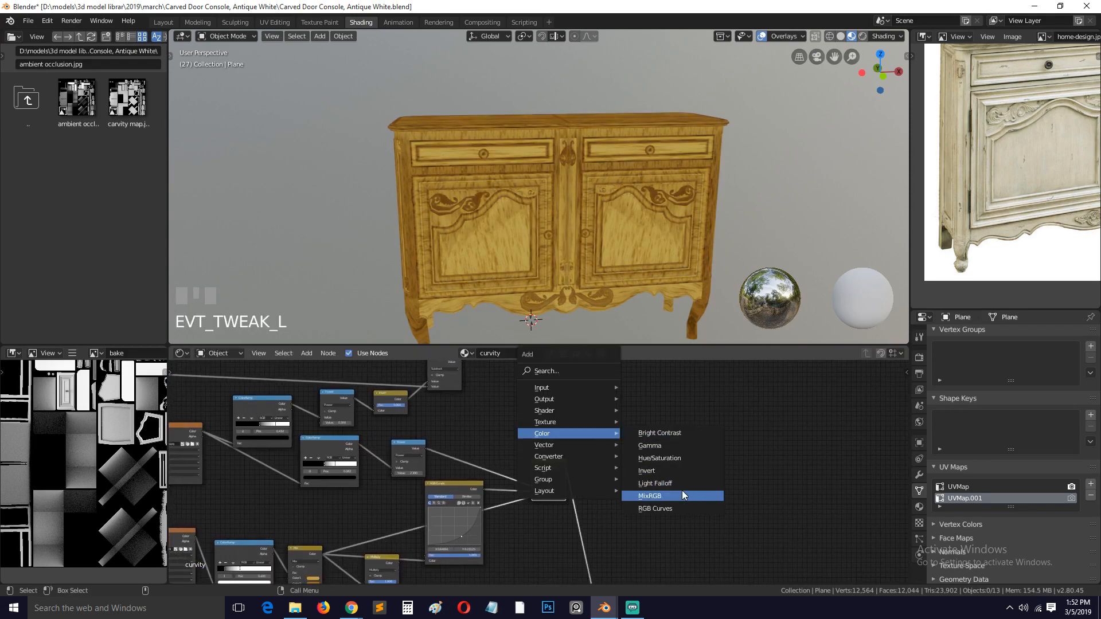
pyautogui.click(645, 496)
pyautogui.moveTo(565, 467); pyautogui.dragTo(650, 454)
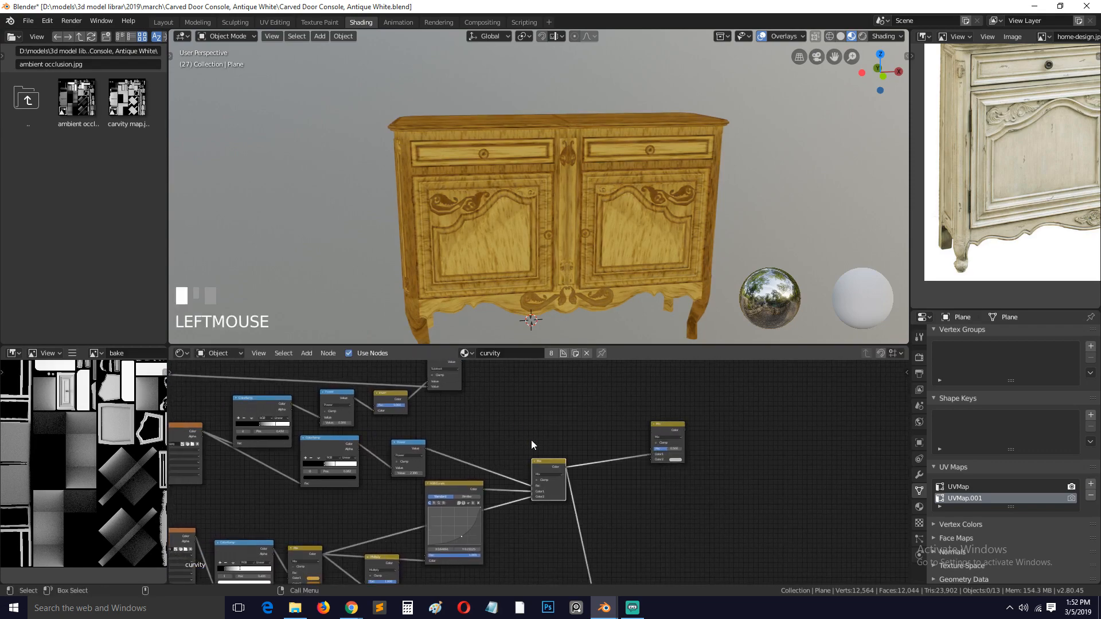
# Link the Subtract mask into the new Mix node's Color2, set its factor to 1.000 and preview the node
pyautogui.moveTo(532, 439); pyautogui.dragTo(524, 491, button='middle')
pyautogui.moveTo(473, 408); pyautogui.dragTo(661, 503)
pyautogui.scroll(2, 727, 508)
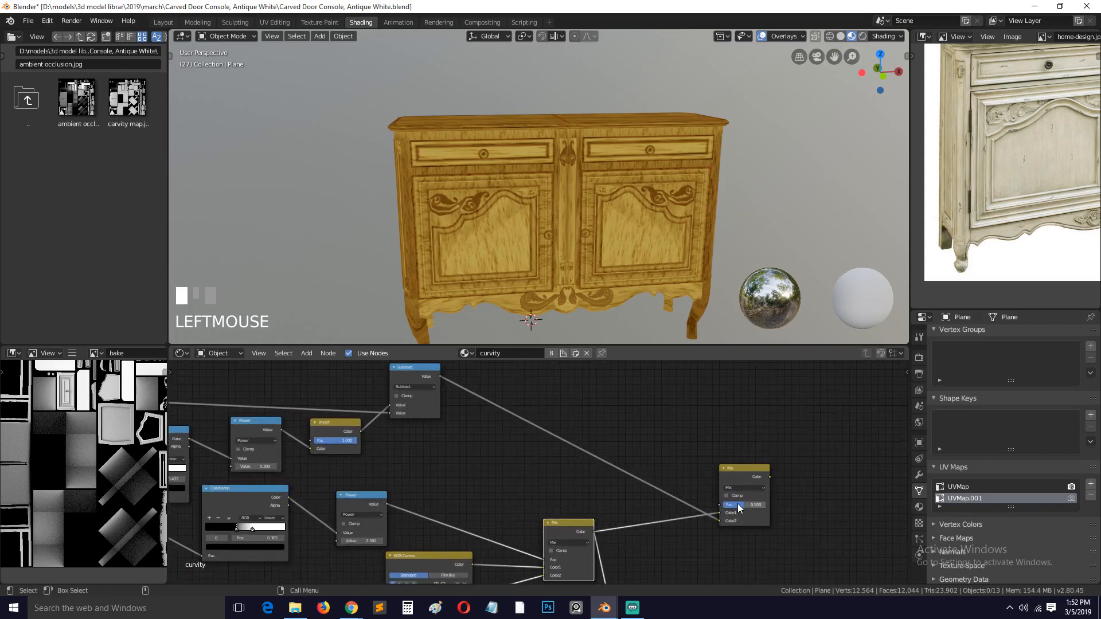
pyautogui.keyDown('ctrl'); pyautogui.keyDown('shift'); pyautogui.click(740, 476); pyautogui.keyUp('shift'); pyautogui.keyUp('ctrl')
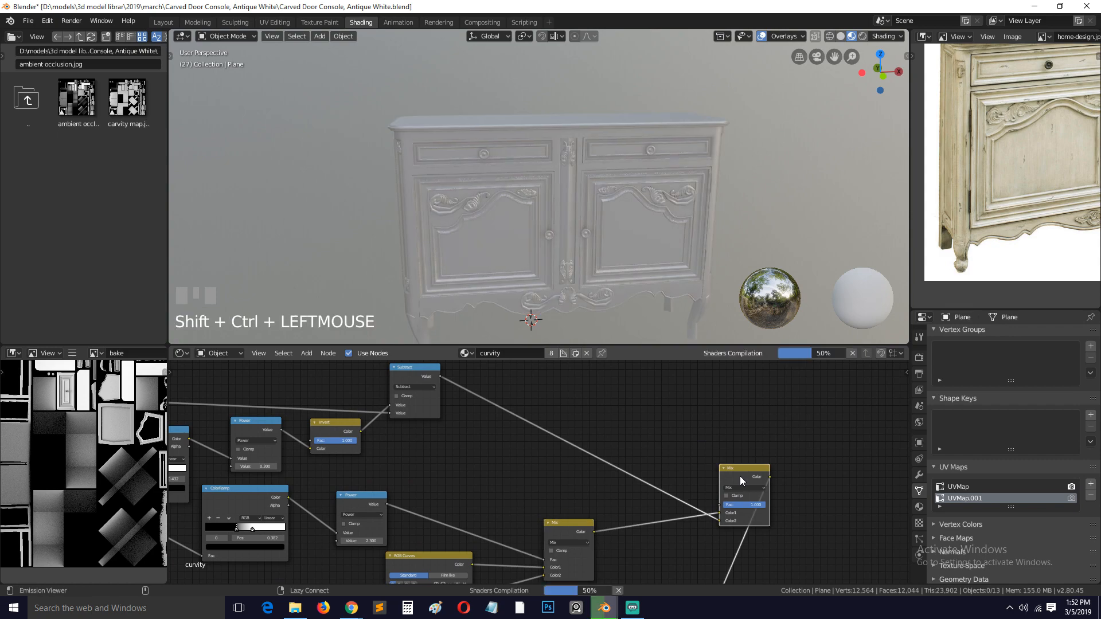
# Set the new Mix node's blend type to Multiply, inspect the result on the console and save the file
pyautogui.click(753, 488)
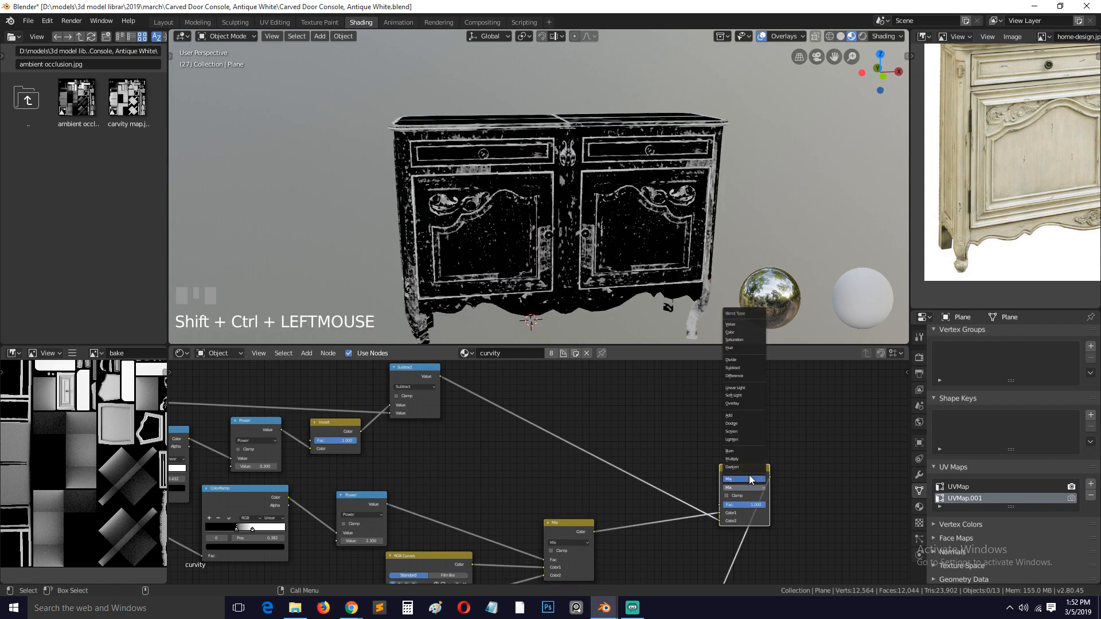
pyautogui.click(747, 459)
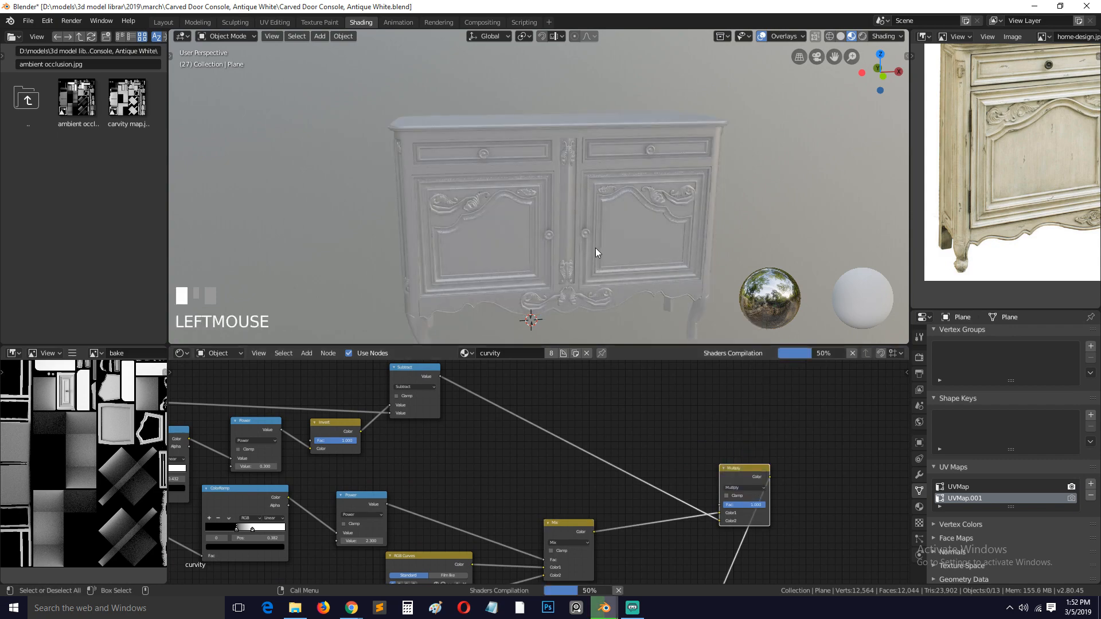
pyautogui.press('`')
pyautogui.scroll(4, 564, 227)
pyautogui.moveTo(581, 239); pyautogui.dragTo(605, 249, button='middle')
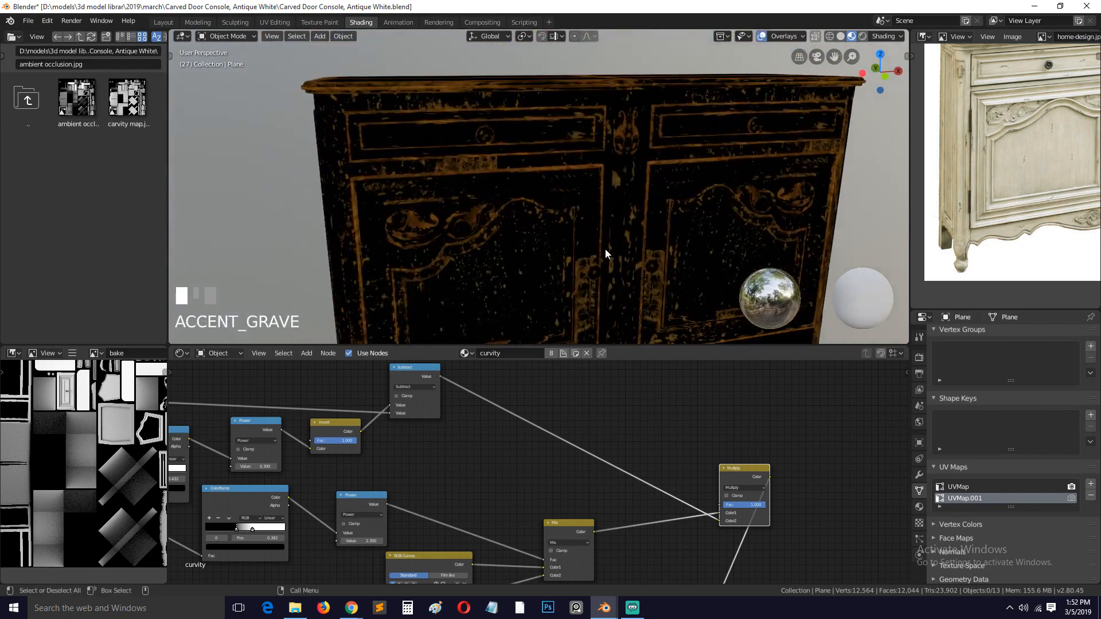
pyautogui.hotkey('ctrl', 's')
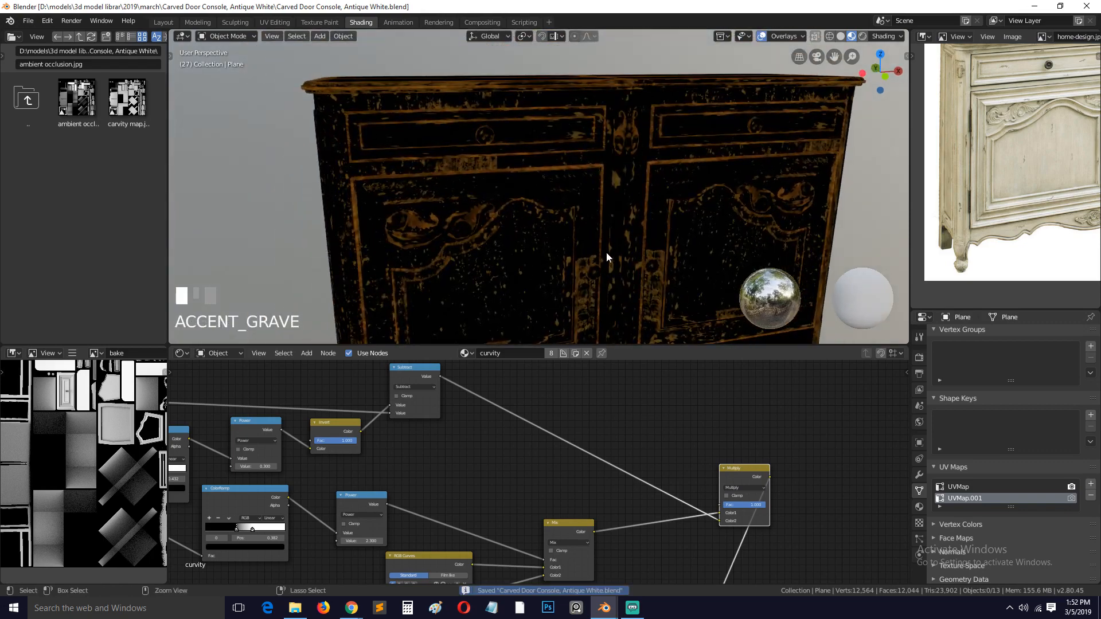
# Try Screen blending on the node combining wood and mask, restore its Multiply blending and save the file
pyautogui.click(746, 487)
pyautogui.click(737, 432)
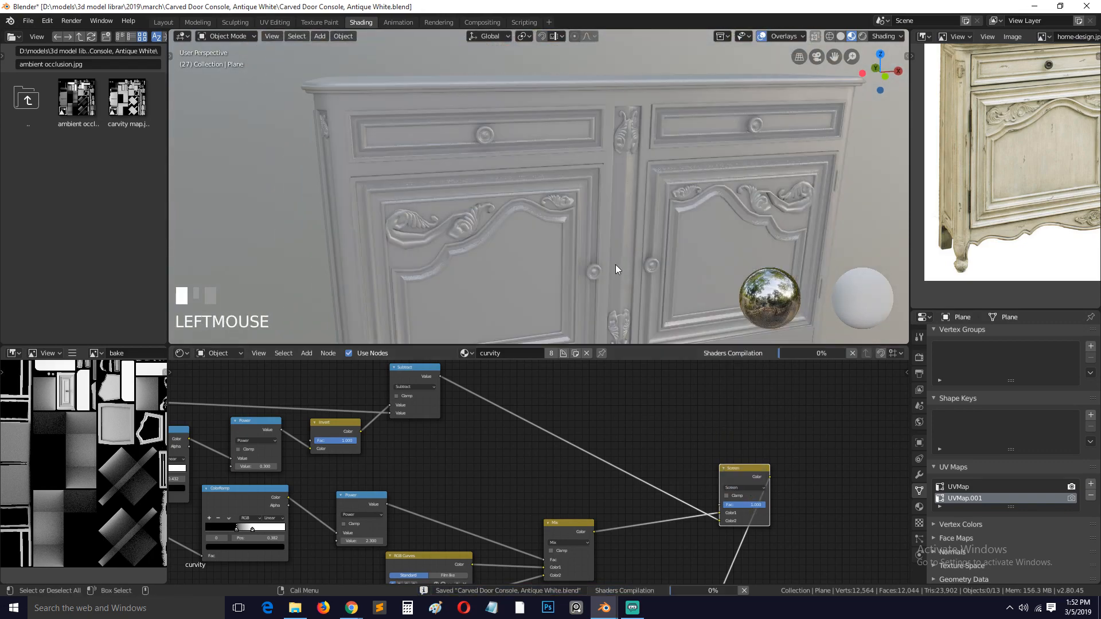
pyautogui.press('`')
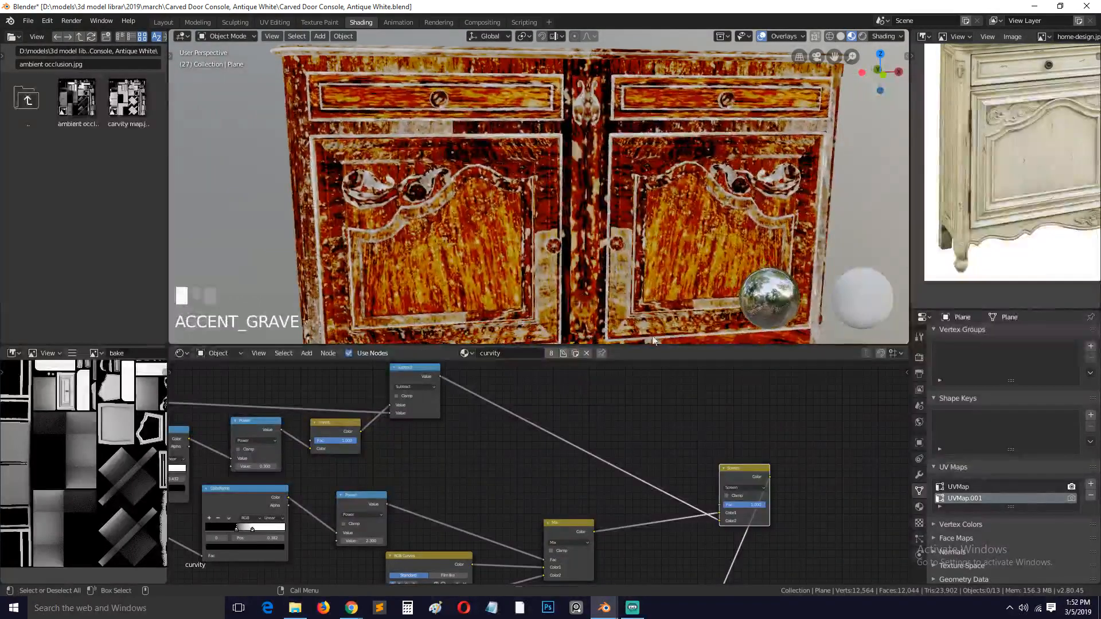
pyautogui.click(749, 488)
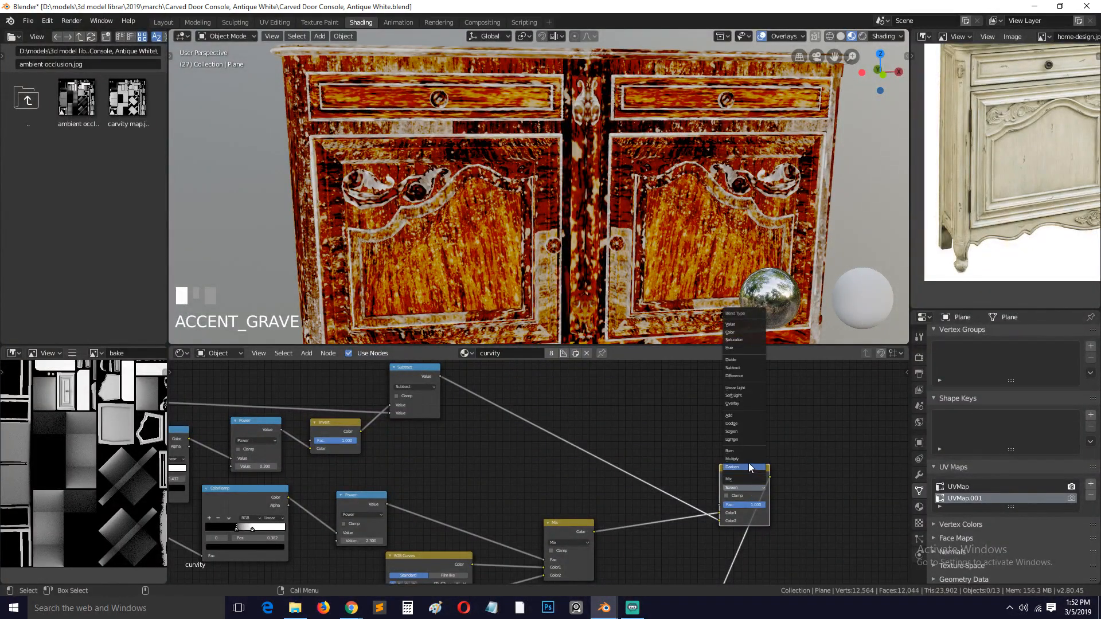
pyautogui.click(748, 461)
pyautogui.scroll(-3, 573, 254)
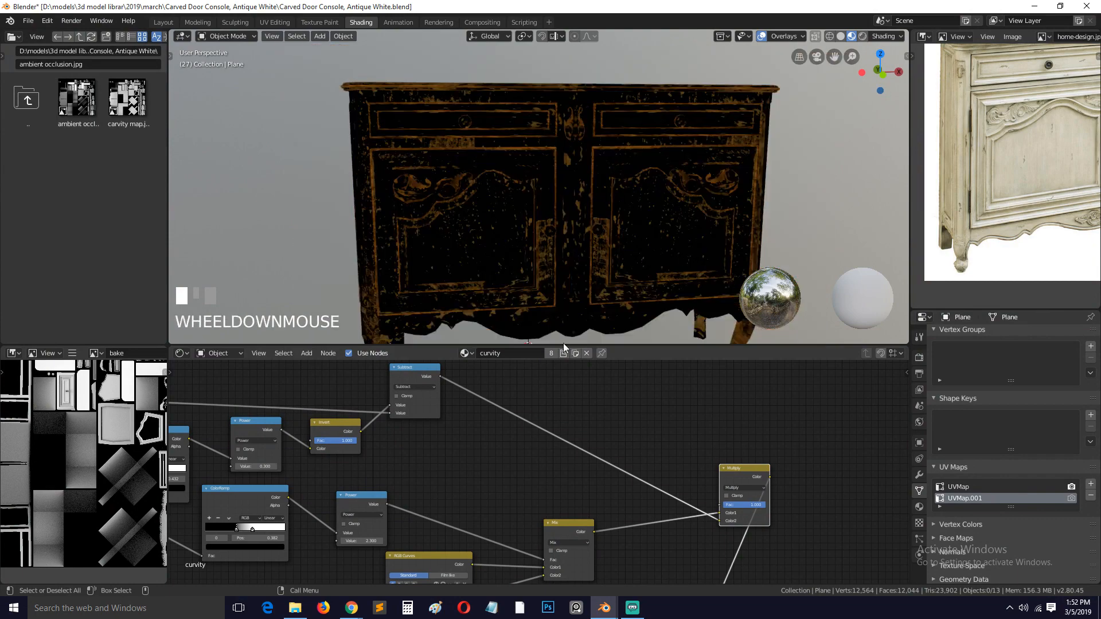
pyautogui.hotkey('ctrl', 's')
# Insert a MixRGB node between the Subtract and Multiply nodes, with the Subtract value feeding its Color1
pyautogui.hotkey('shift', 'a')
pyautogui.moveTo(499, 454)
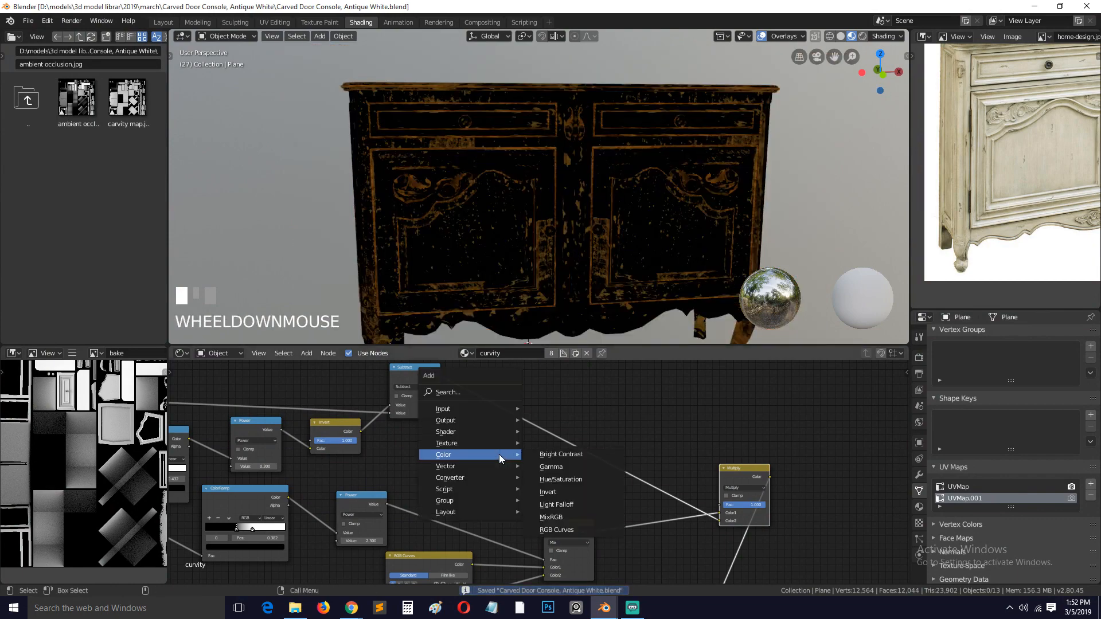
pyautogui.click(566, 514)
pyautogui.click(570, 428)
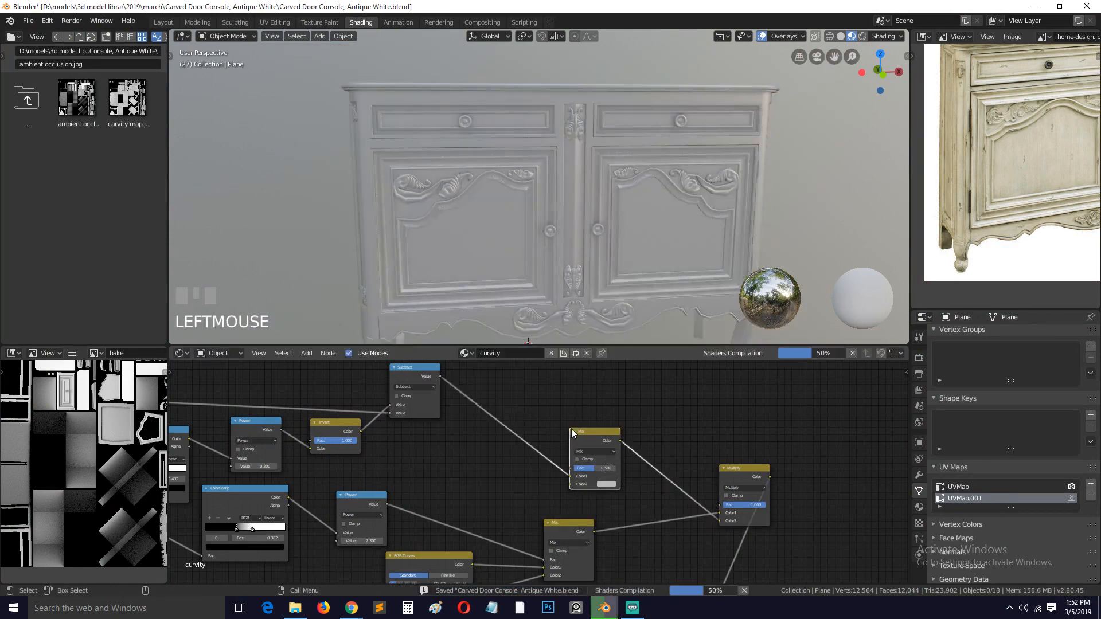
pyautogui.moveTo(569, 476); pyautogui.dragTo(573, 468)
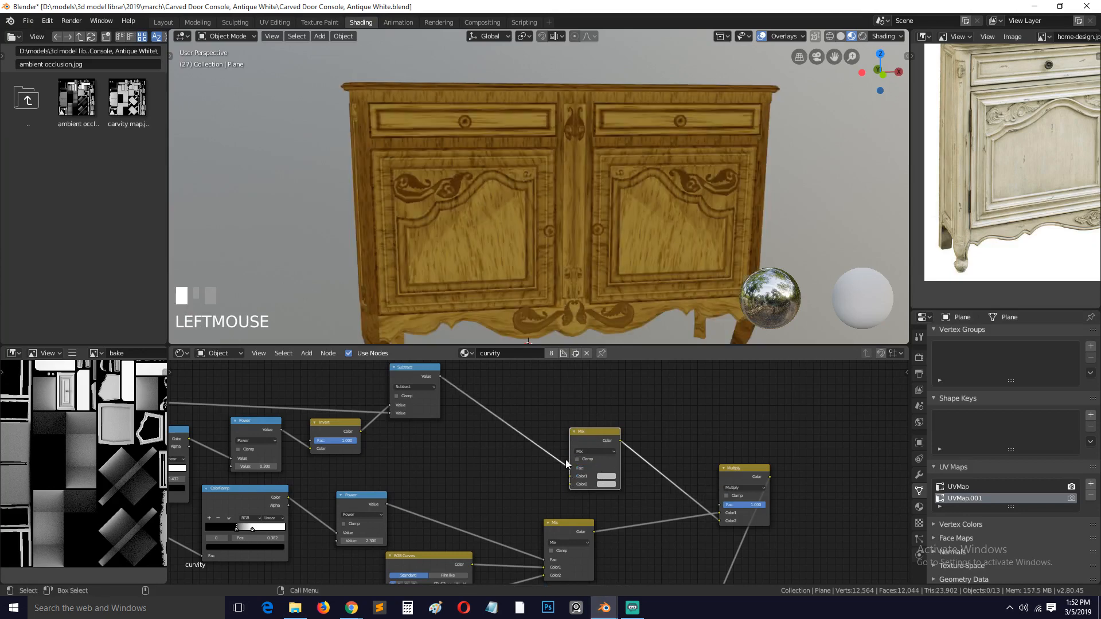
pyautogui.moveTo(723, 511); pyautogui.dragTo(573, 481)
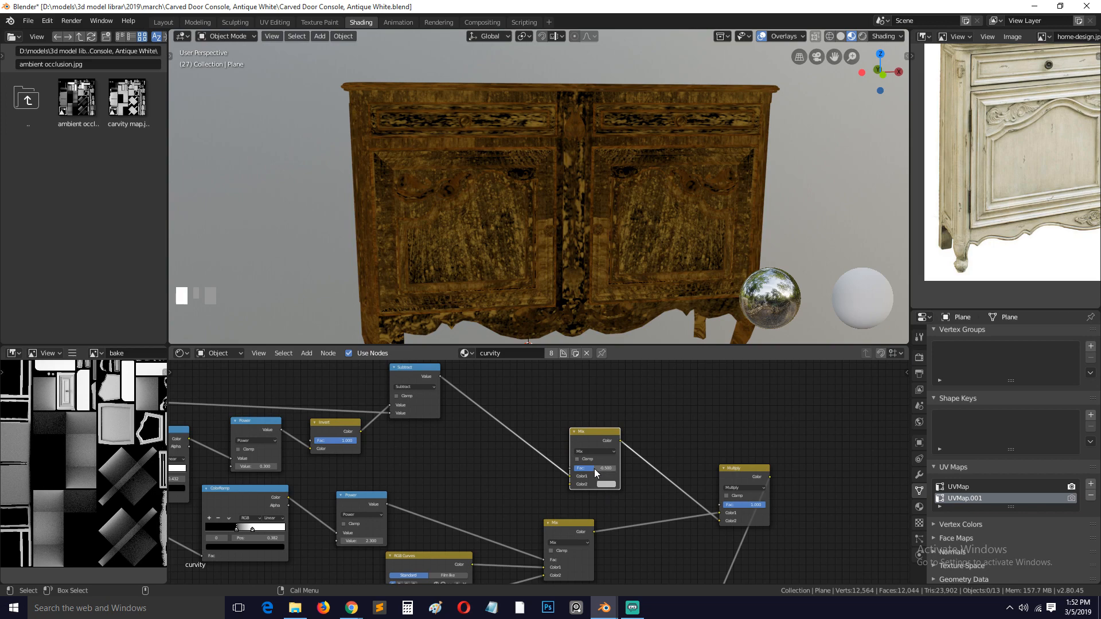
# Set the inserted Mix node's factor to 1.000 and blend type to Multiply while previewing its output
pyautogui.moveTo(580, 468); pyautogui.dragTo(609, 468)
pyautogui.keyDown('ctrl'); pyautogui.keyDown('shift'); pyautogui.click(606, 441); pyautogui.keyUp('shift'); pyautogui.keyUp('ctrl')
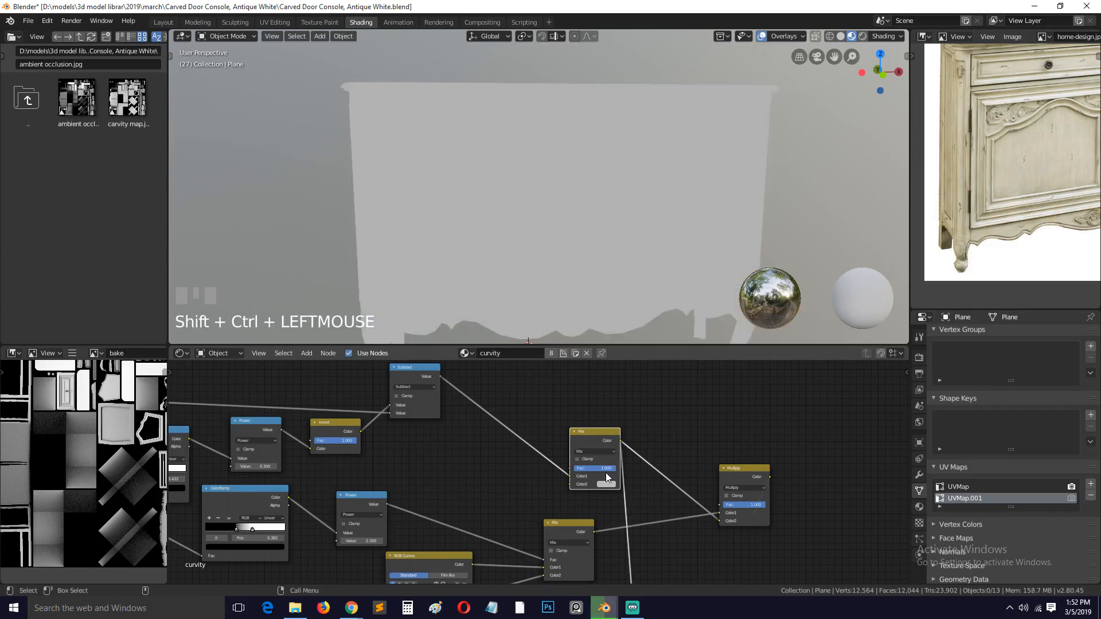
pyautogui.moveTo(599, 448); pyautogui.dragTo(577, 418)
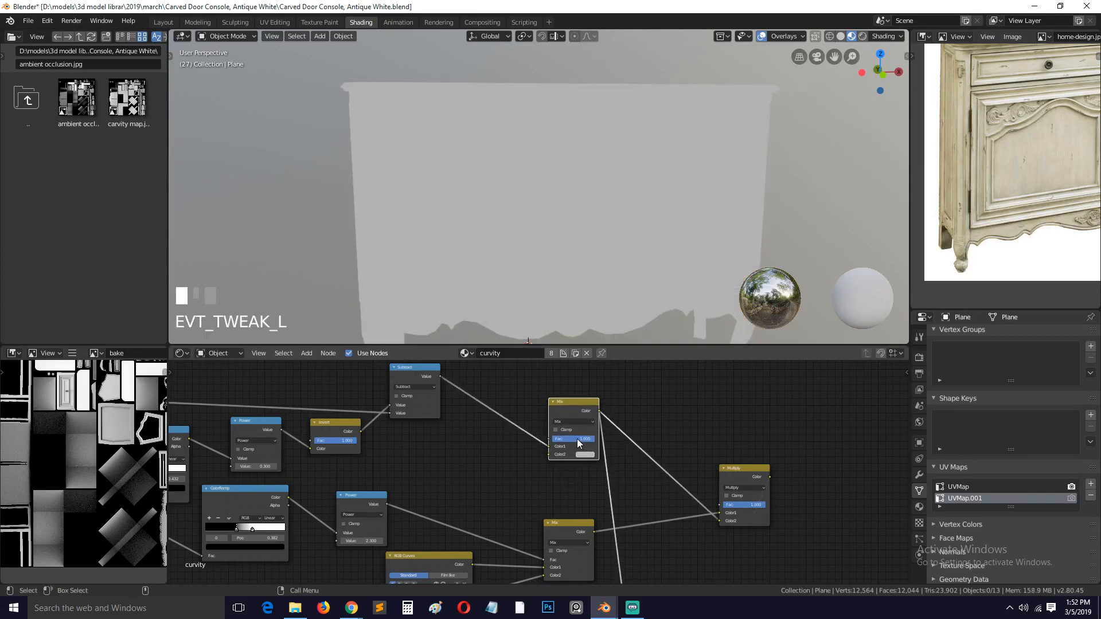
pyautogui.click(576, 422)
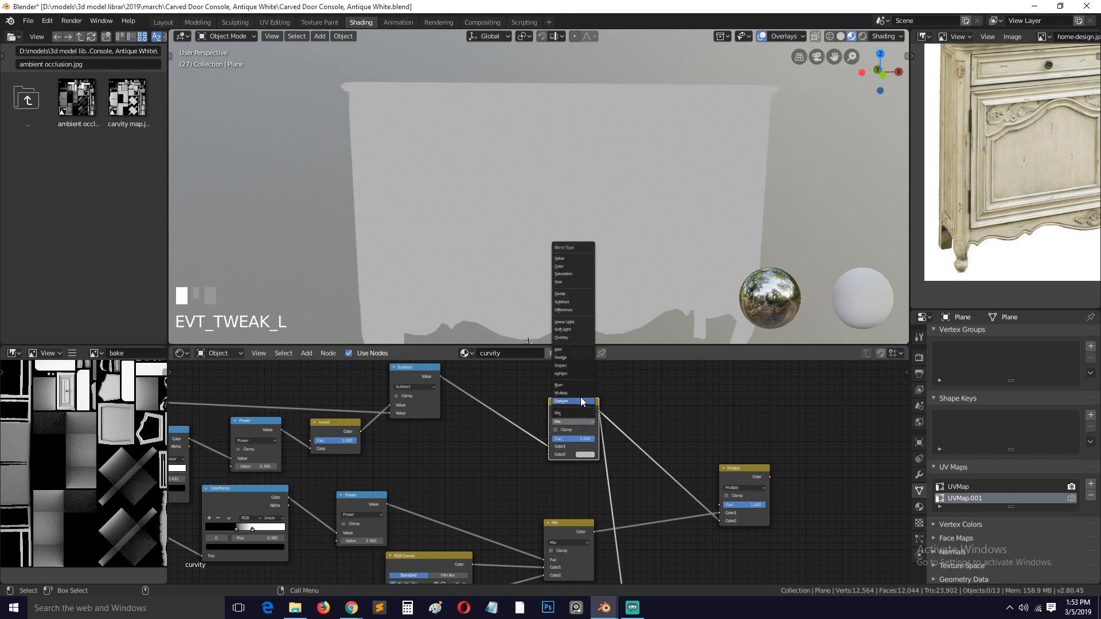
pyautogui.click(581, 393)
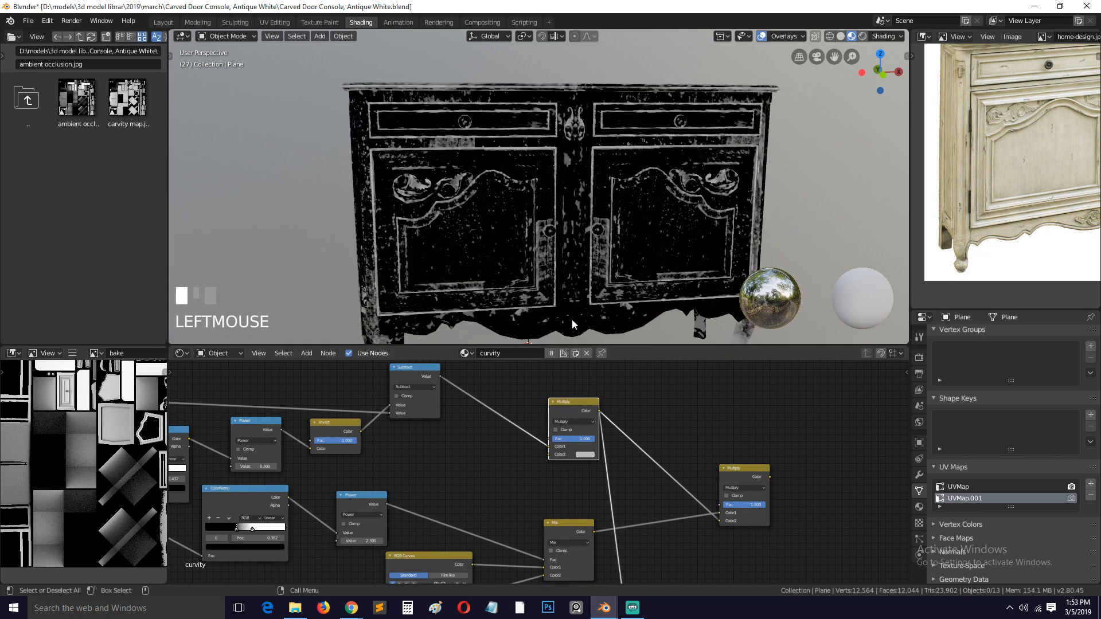
# Tint the mask by setting the inserted Multiply node's Color2 to an orange-brown
pyautogui.scroll(2, 555, 280)
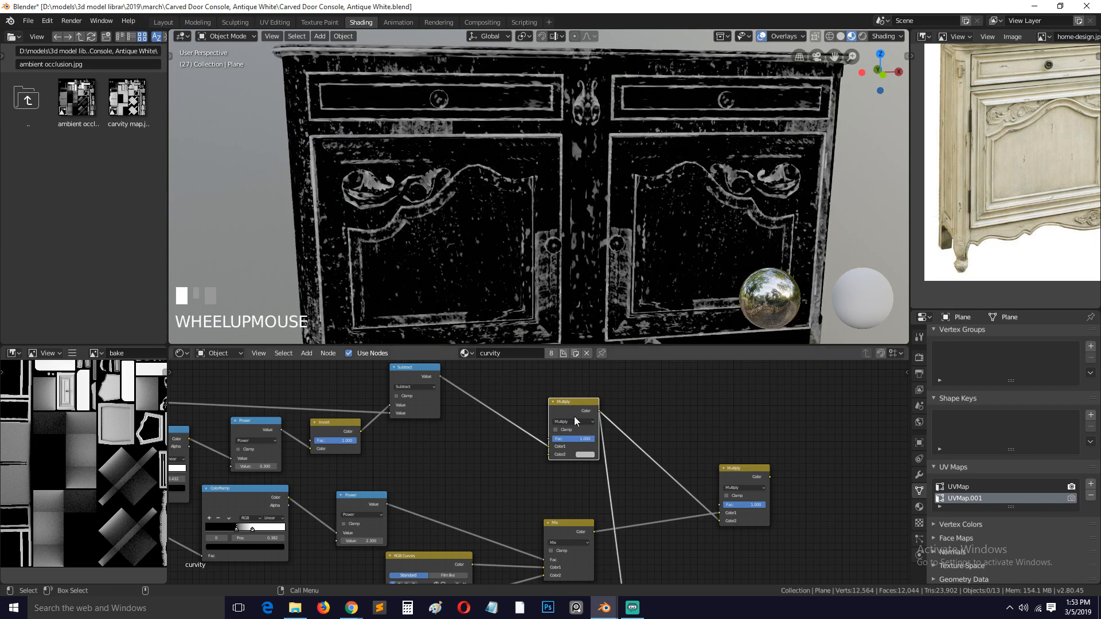
pyautogui.click(585, 456)
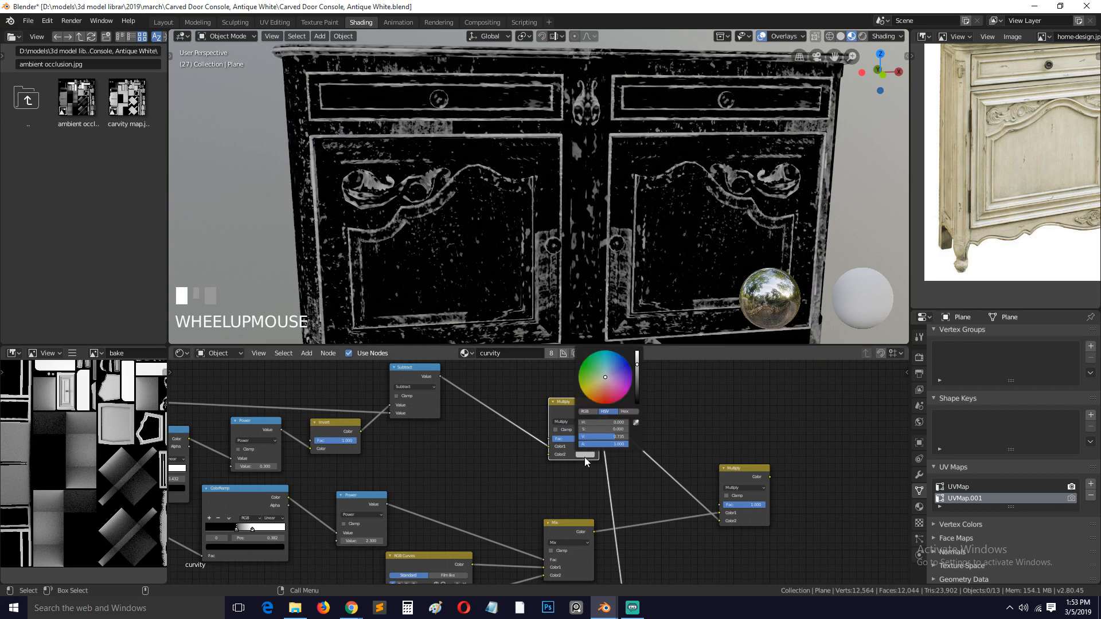
pyautogui.click(602, 389)
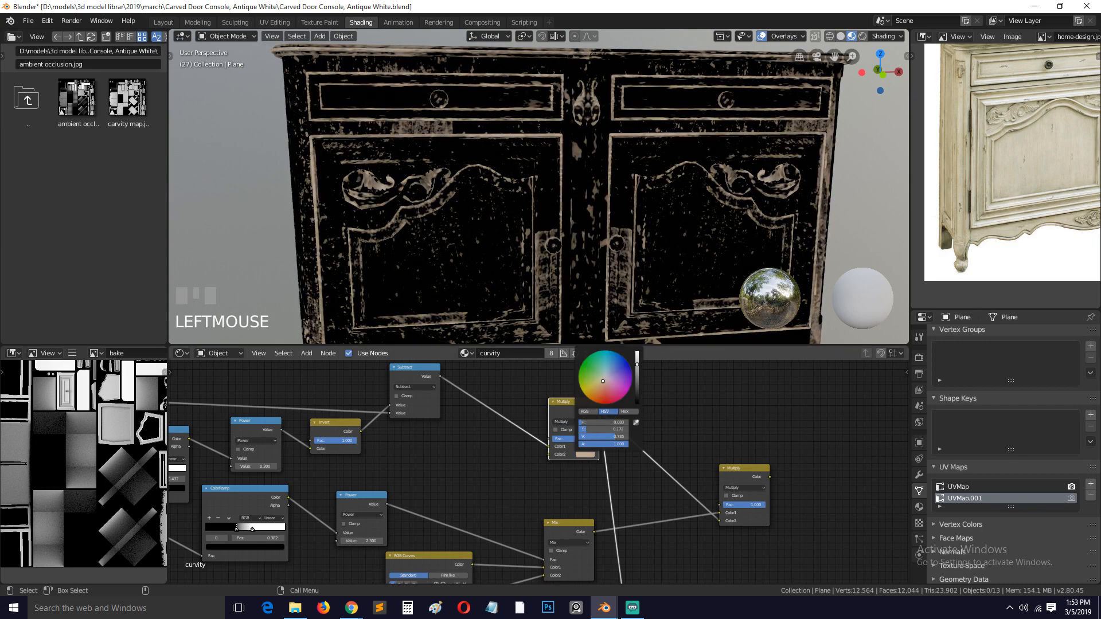
pyautogui.moveTo(603, 389); pyautogui.dragTo(597, 390)
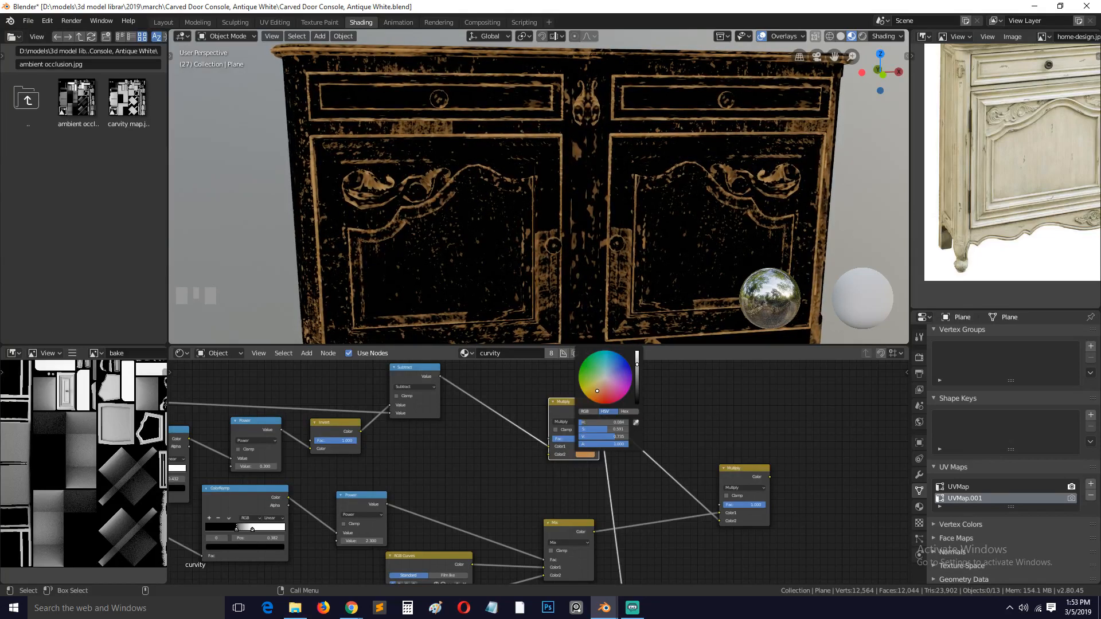
# Preview the final combining node with Screen blending and inspect the carvings and door panels up close
pyautogui.keyDown('ctrl'); pyautogui.keyDown('shift'); pyautogui.click(749, 478); pyautogui.keyUp('shift'); pyautogui.keyUp('ctrl')
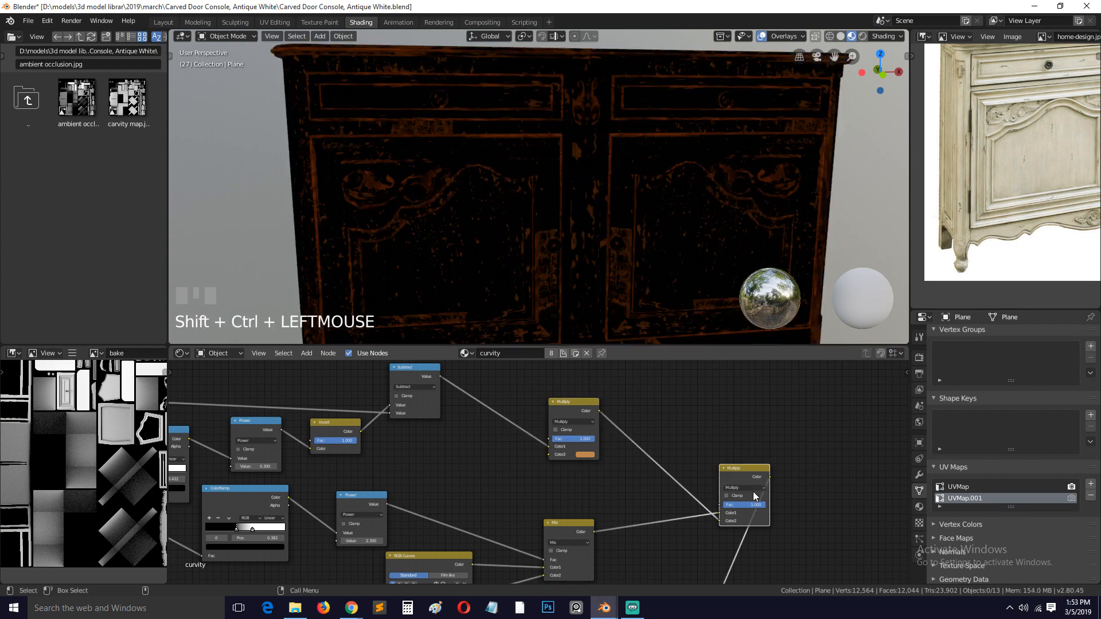
pyautogui.click(751, 488)
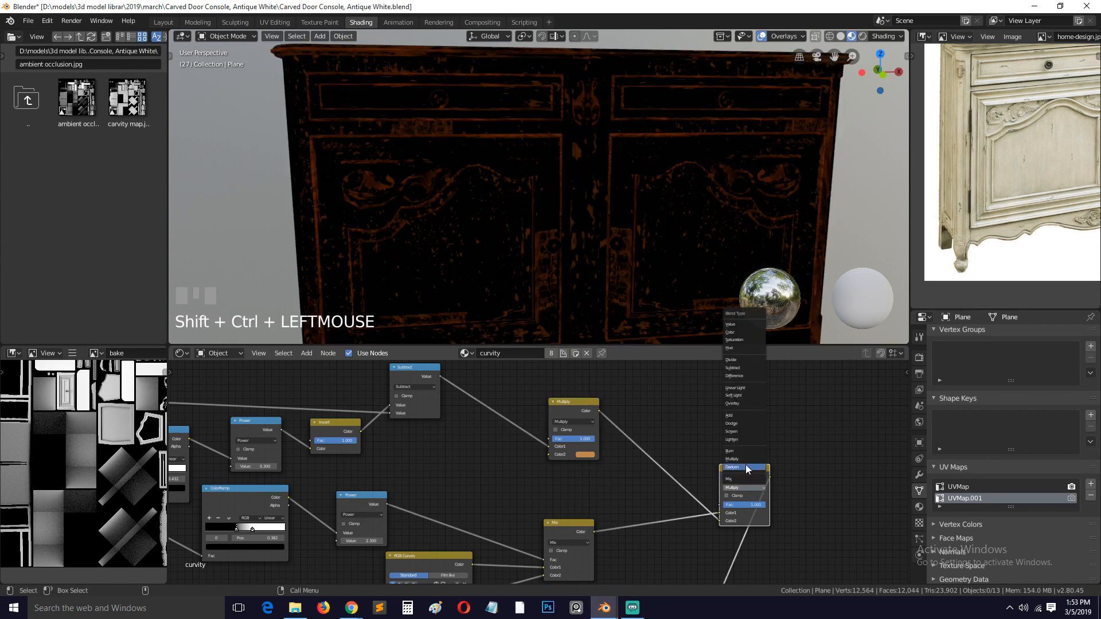
pyautogui.click(740, 433)
pyautogui.scroll(-4, 474, 184)
pyautogui.moveTo(522, 198)
pyautogui.mouseDown(button='middle')
pyautogui.moveTo(612, 226)
pyautogui.moveTo(563, 235)
pyautogui.moveTo(542, 204)
pyautogui.mouseUp(button='middle')
pyautogui.scroll(5, 580, 239)
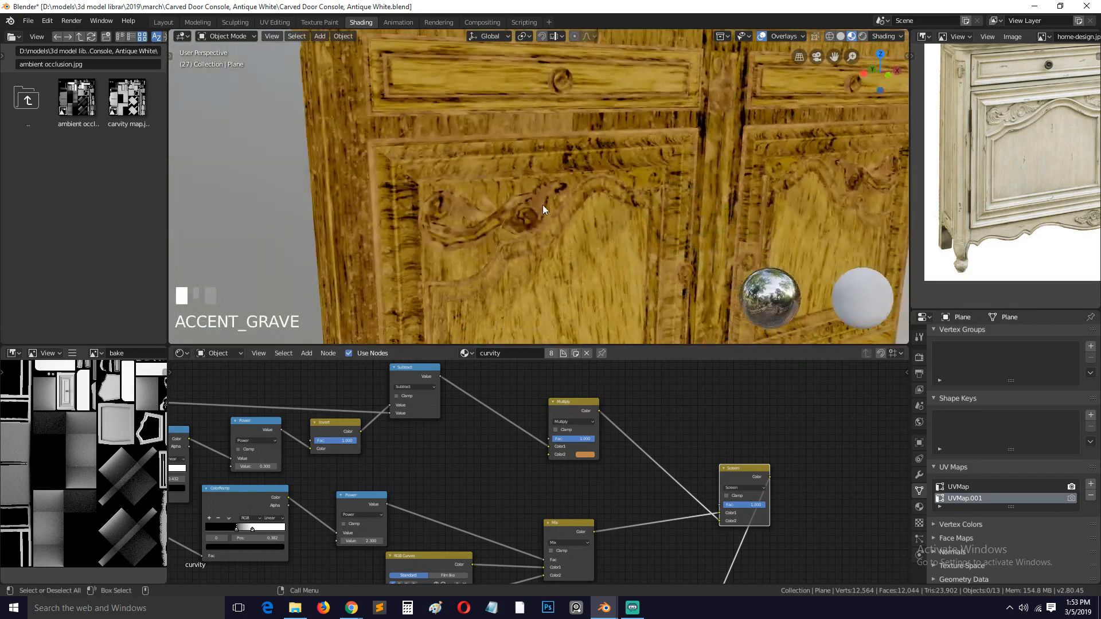
pyautogui.scroll(2, 542, 205)
pyautogui.moveTo(578, 429); pyautogui.dragTo(609, 457, button='middle')
pyautogui.moveTo(549, 234); pyautogui.dragTo(596, 281, button='middle')
pyautogui.moveTo(599, 322); pyautogui.dragTo(571, 267, button='middle')
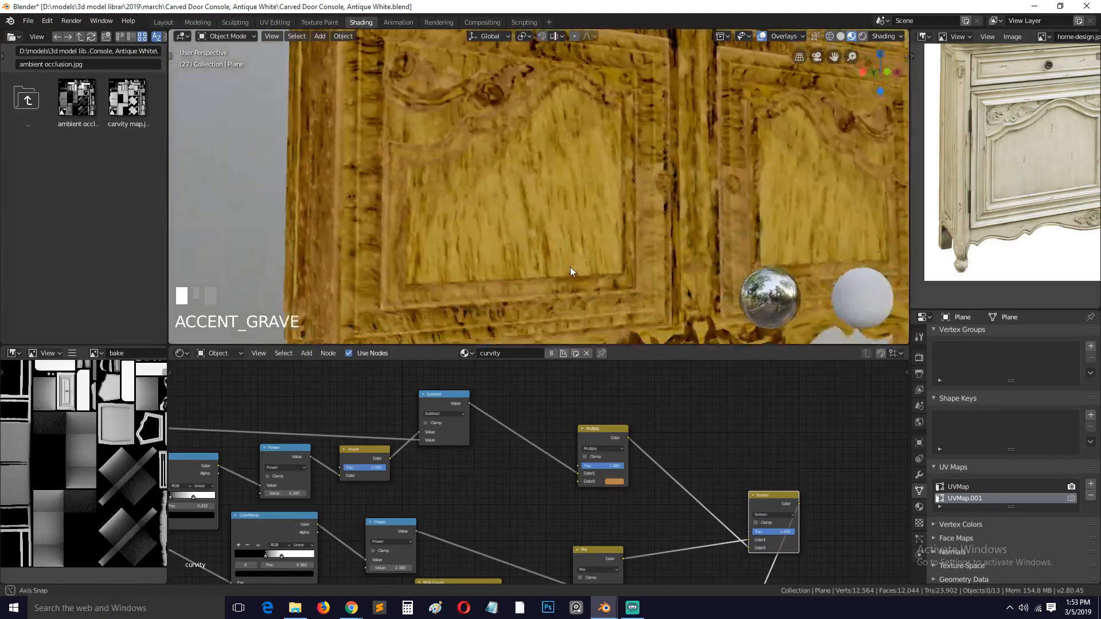
pyautogui.scroll(1, 569, 266)
# Change the mask tint node's Color2 to a very light, nearly white cream at full brightness
pyautogui.click(615, 482)
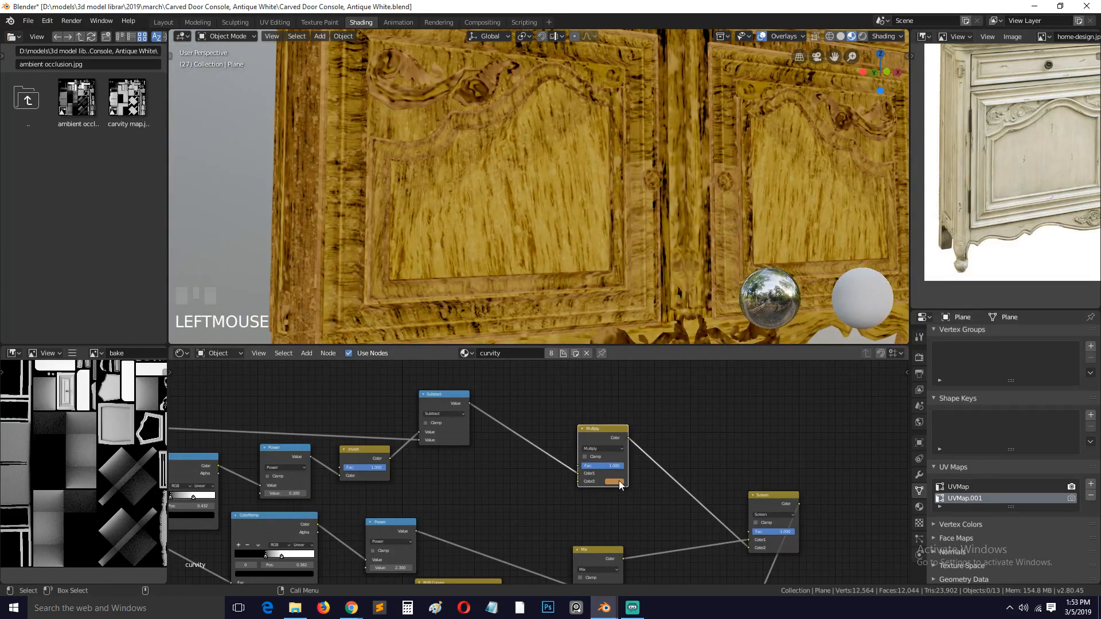
pyautogui.moveTo(666, 392); pyautogui.dragTo(666, 376)
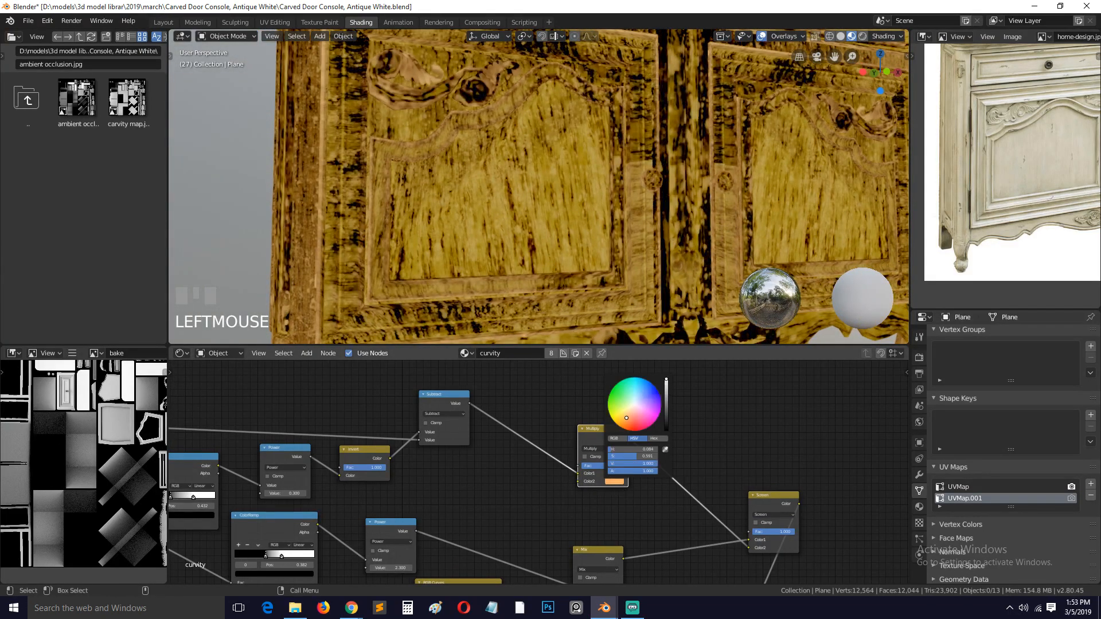
pyautogui.click(633, 407)
# Move the final combining node, set its blend type back to Multiply and try a lower factor on the mask tint node
pyautogui.moveTo(749, 509); pyautogui.dragTo(612, 405, button='middle')
pyautogui.moveTo(632, 402); pyautogui.dragTo(591, 412)
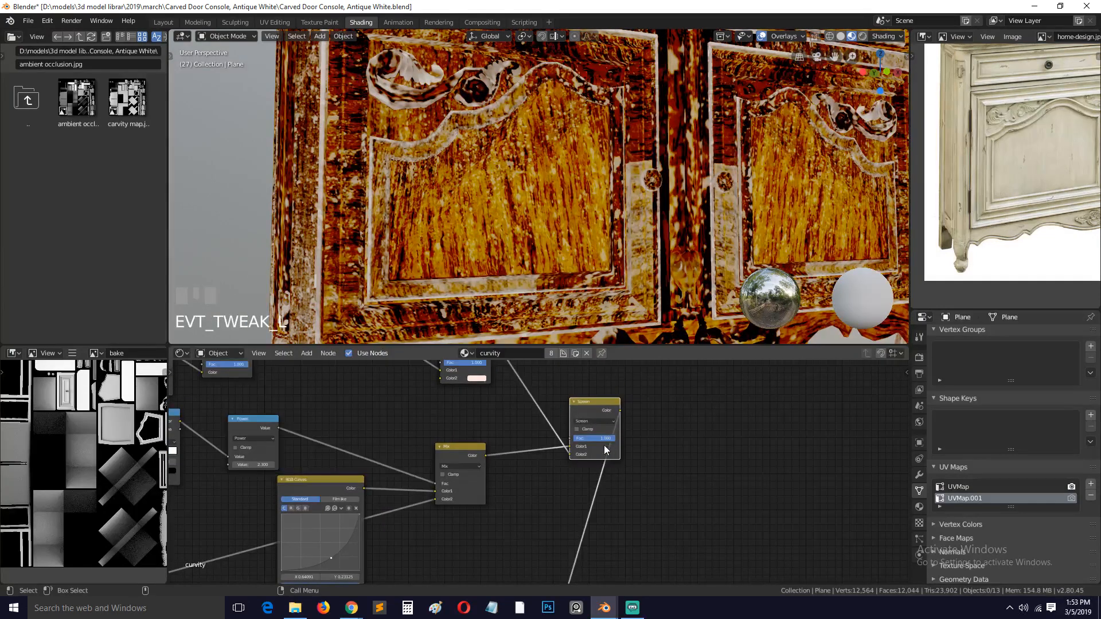
pyautogui.click(603, 424)
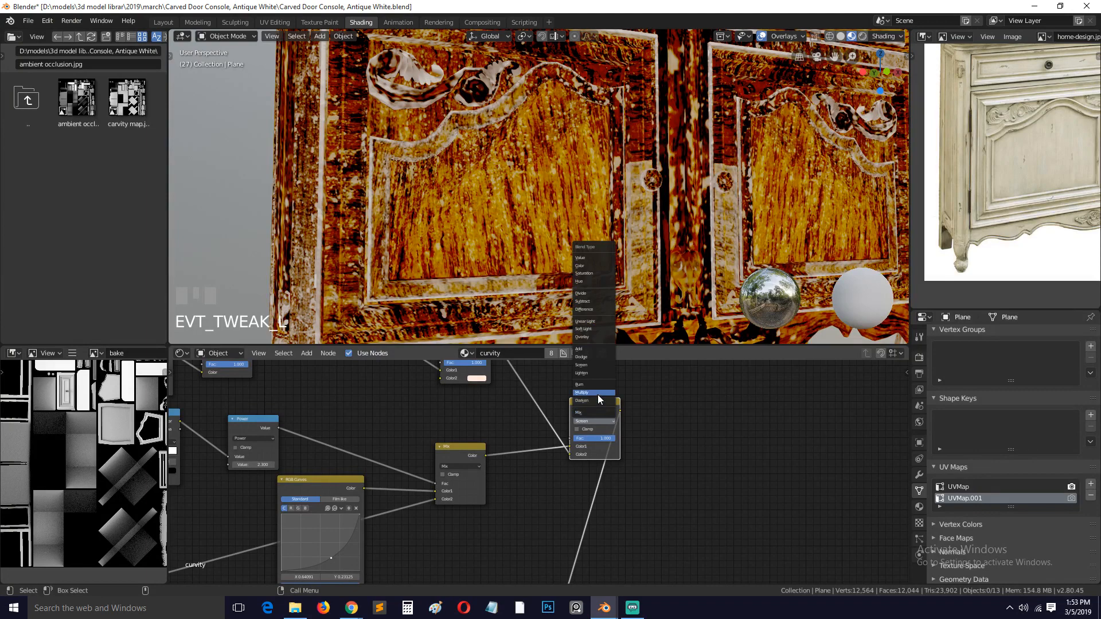
pyautogui.click(598, 395)
pyautogui.press('`')
pyautogui.moveTo(591, 253); pyautogui.dragTo(570, 302, button='middle')
pyautogui.moveTo(496, 393); pyautogui.dragTo(523, 469, button='middle')
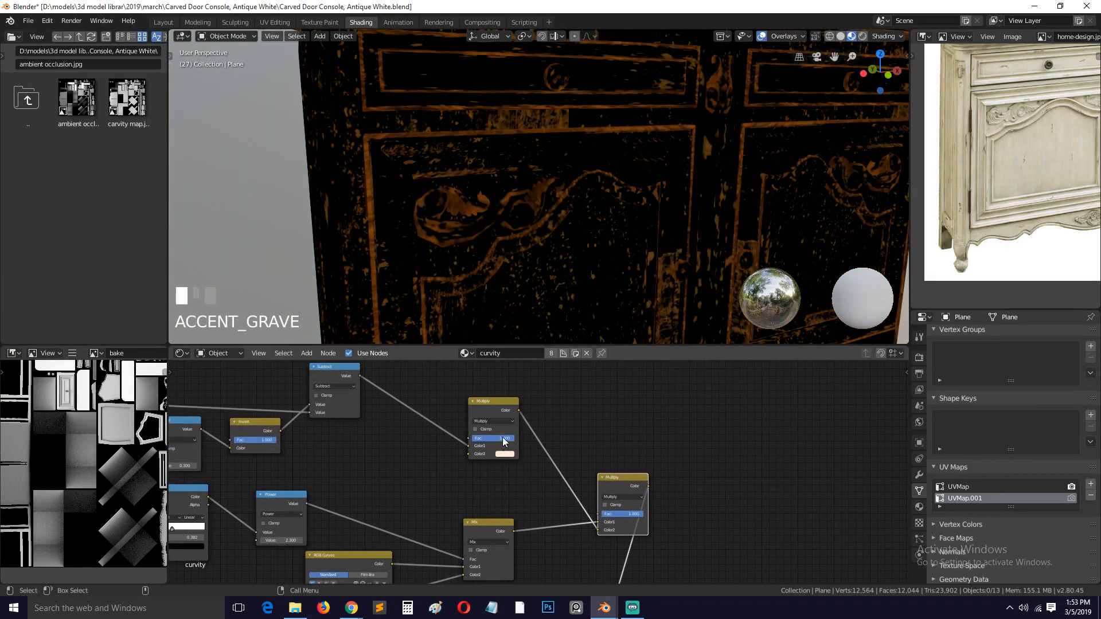
pyautogui.moveTo(503, 437); pyautogui.dragTo(472, 438)
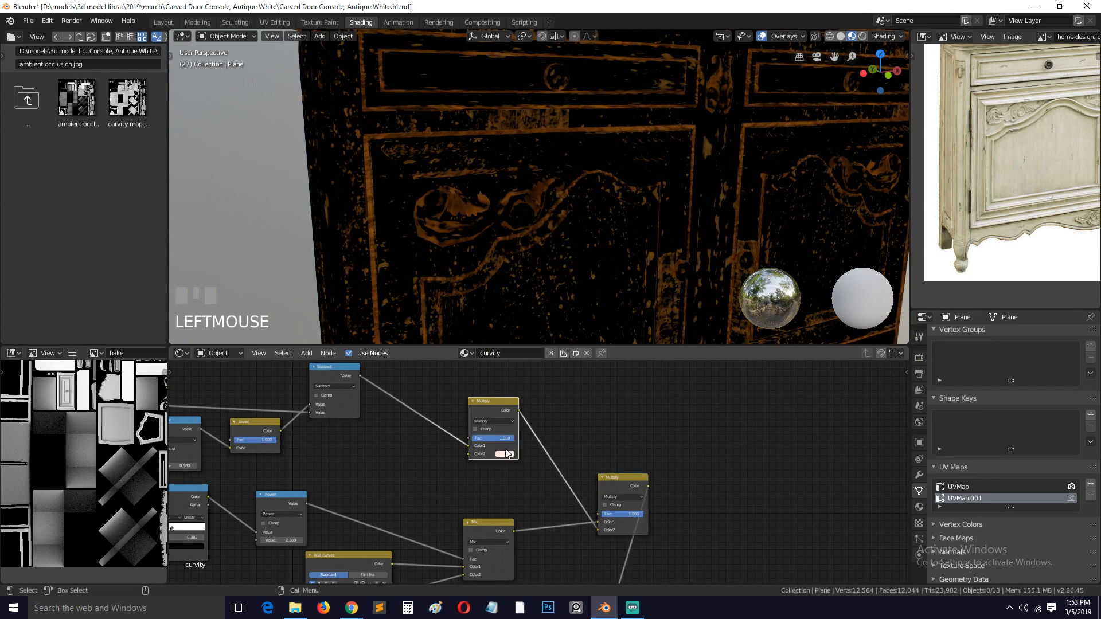
# Try black and white as the second color of the Multiply node fed by the Subtract node
pyautogui.click(506, 454)
pyautogui.moveTo(556, 367); pyautogui.dragTo(557, 403)
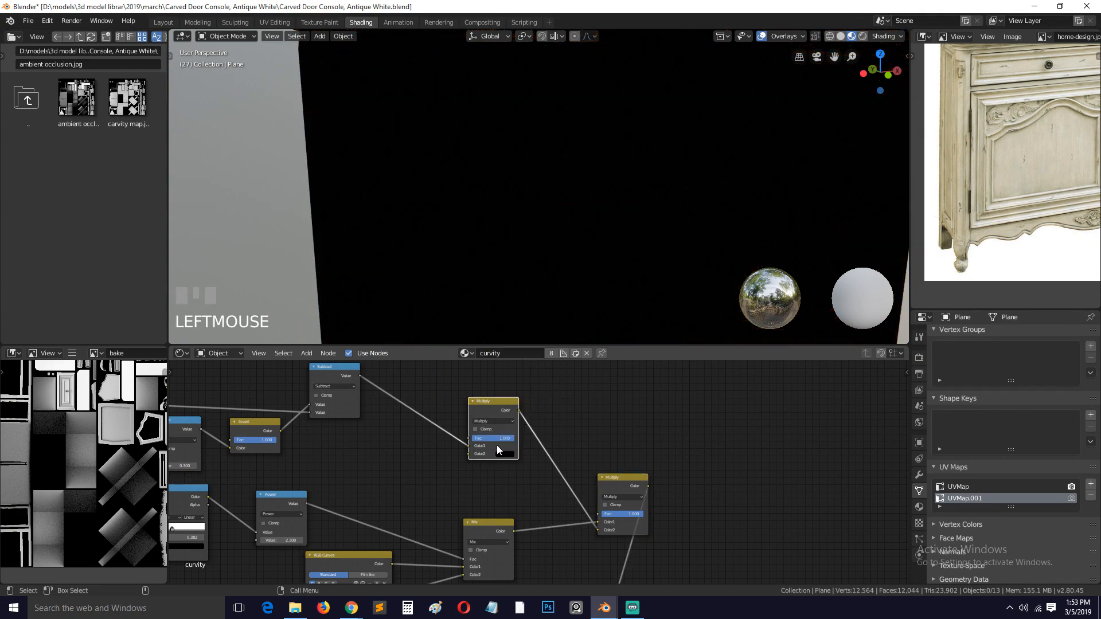
pyautogui.click(503, 454)
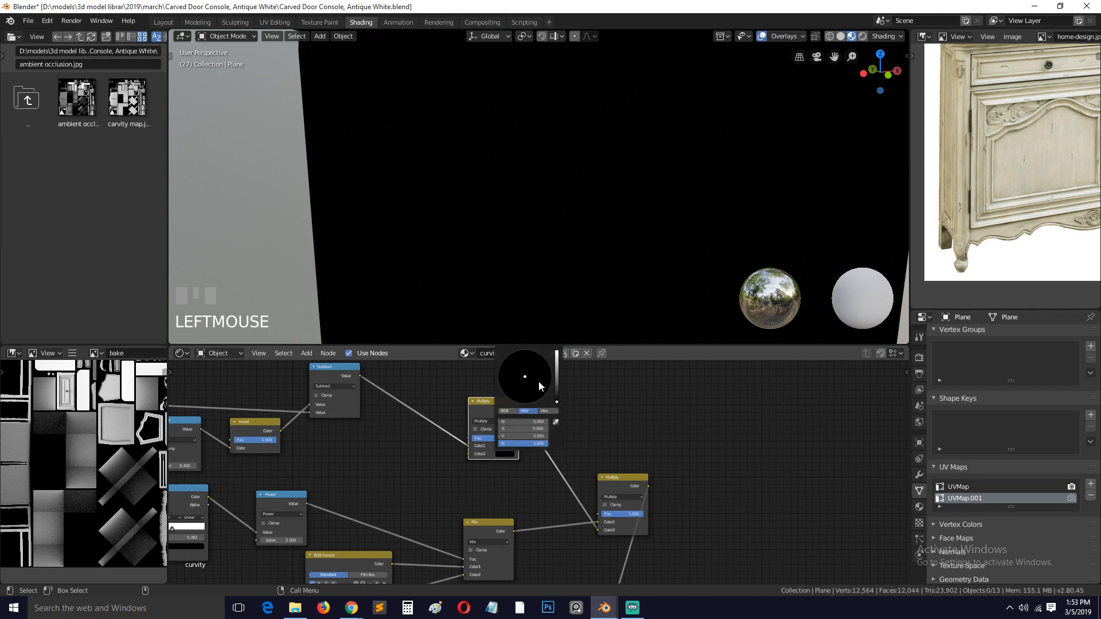
pyautogui.click(557, 358)
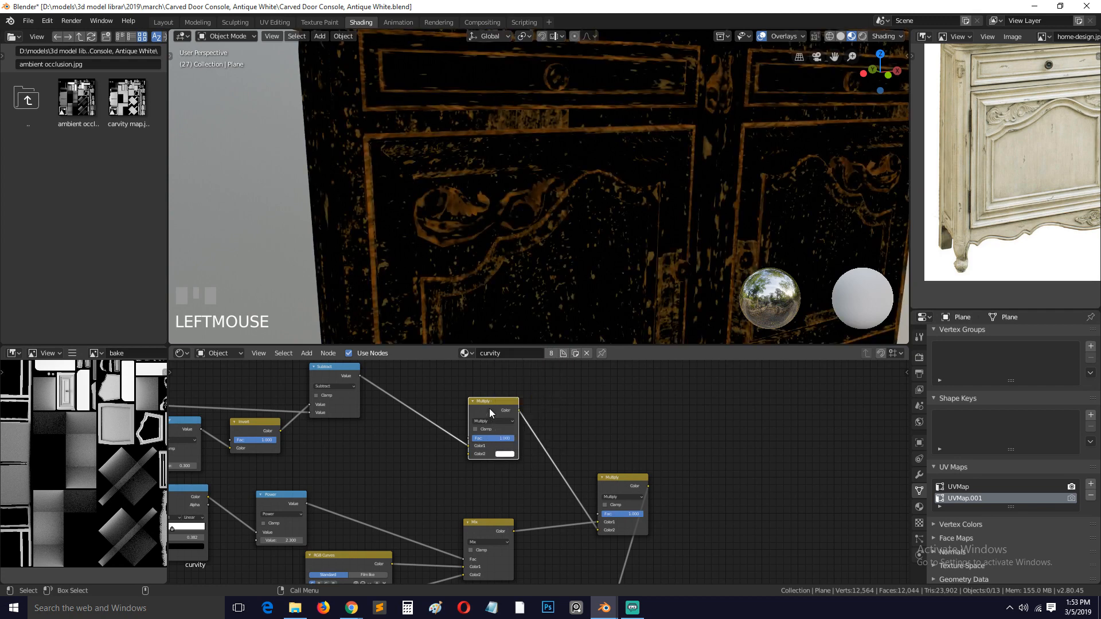
# Delete the Multiply node fed by Subtract, preview the Subtract output on the cabinet and save the file
pyautogui.press('Delete')
pyautogui.click(333, 376)
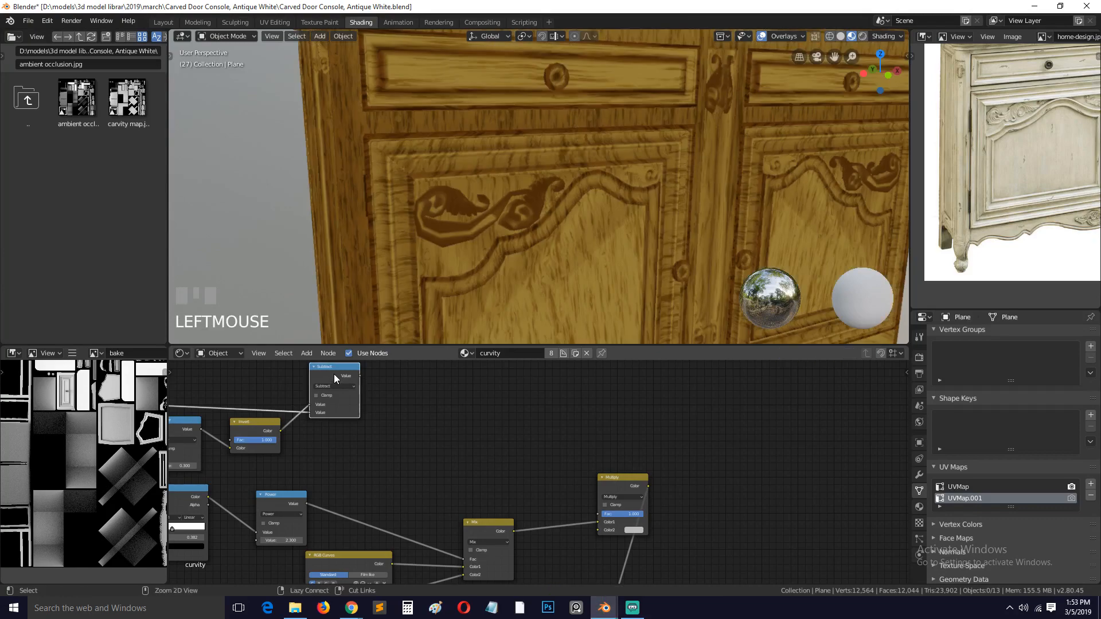
pyautogui.keyDown('ctrl'); pyautogui.keyDown('shift'); pyautogui.click(333, 374); pyautogui.keyUp('shift'); pyautogui.keyUp('ctrl')
pyautogui.scroll(-2, 593, 481)
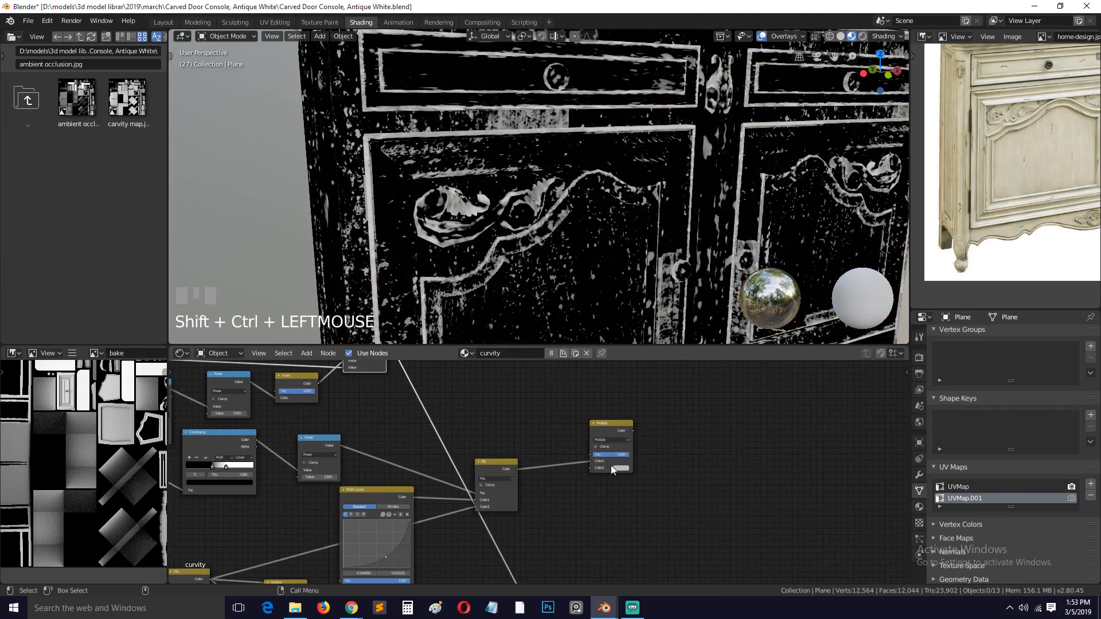
pyautogui.hotkey('ctrl', 's')
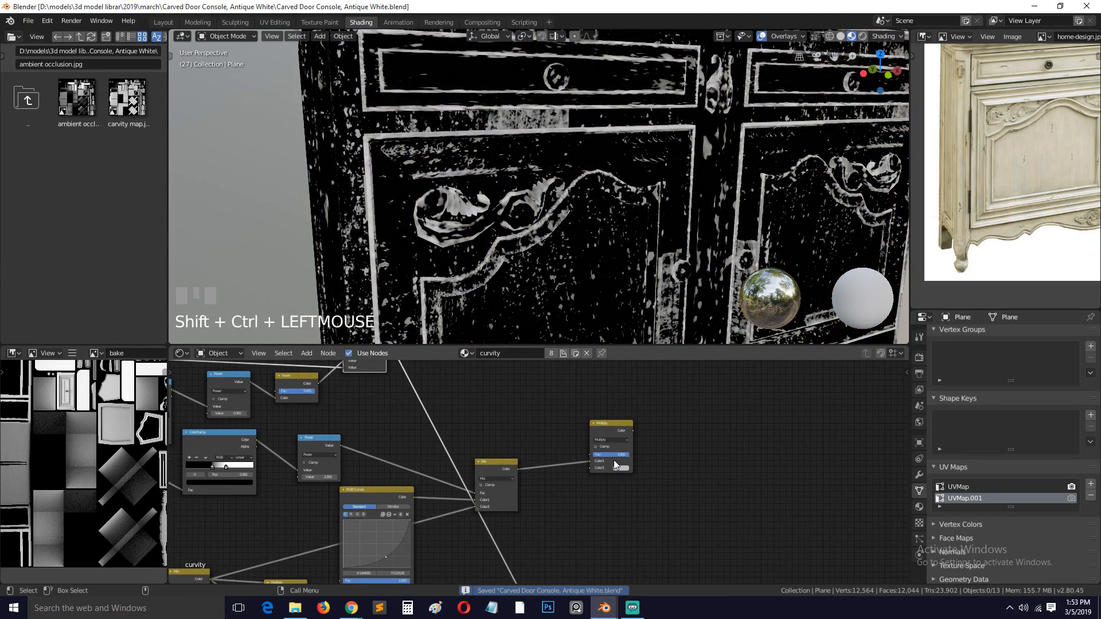
# Connect the Subtract value to the factor of the remaining Multiply node and preview that node on the cabinet
pyautogui.moveTo(601, 423); pyautogui.dragTo(622, 457, button='middle')
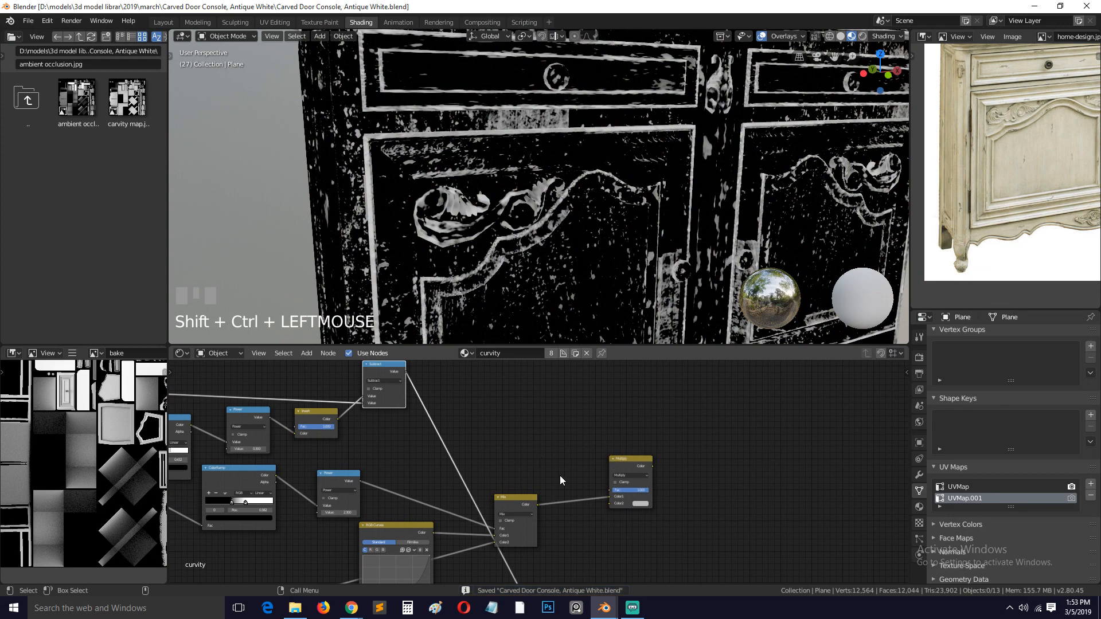
pyautogui.press('`')
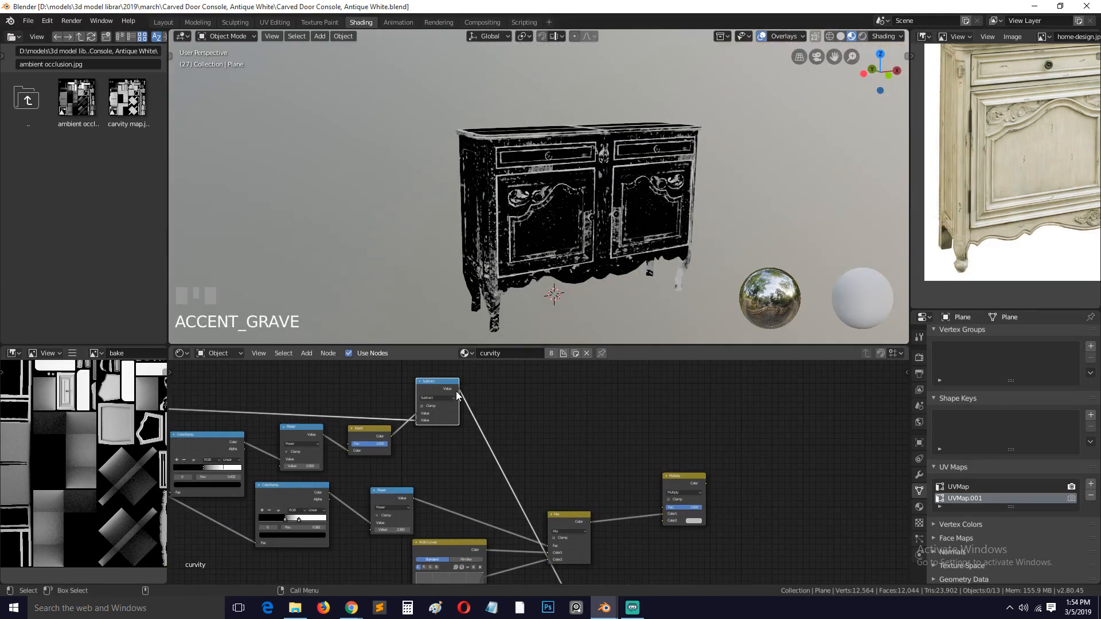
pyautogui.moveTo(458, 390); pyautogui.dragTo(664, 507)
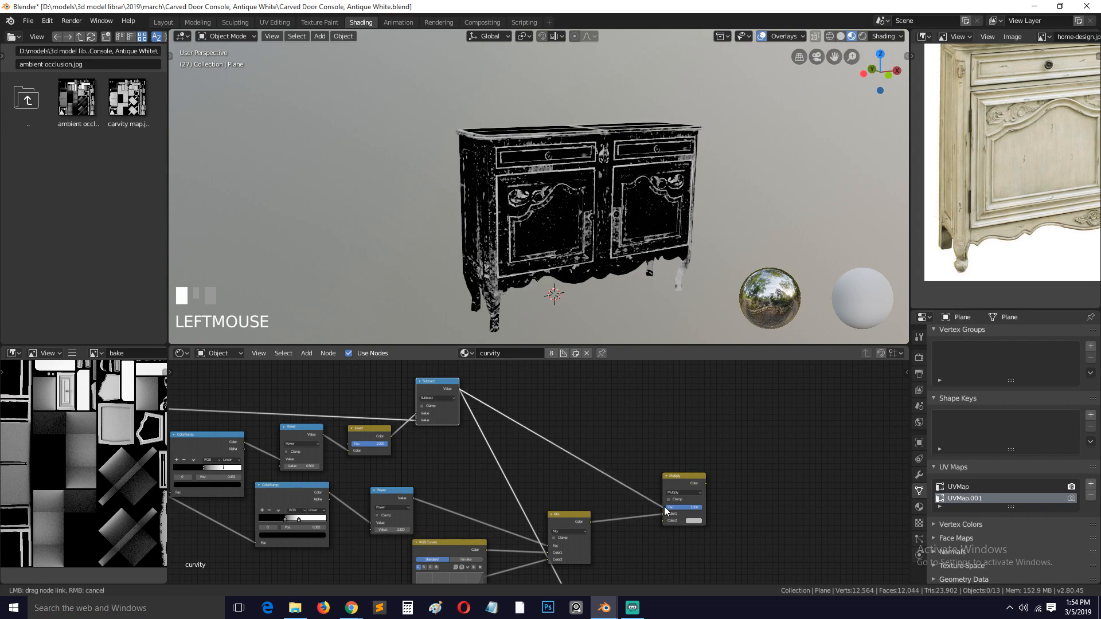
pyautogui.keyDown('ctrl'); pyautogui.keyDown('shift'); pyautogui.click(688, 481); pyautogui.keyUp('shift'); pyautogui.keyUp('ctrl')
pyautogui.scroll(5, 567, 239)
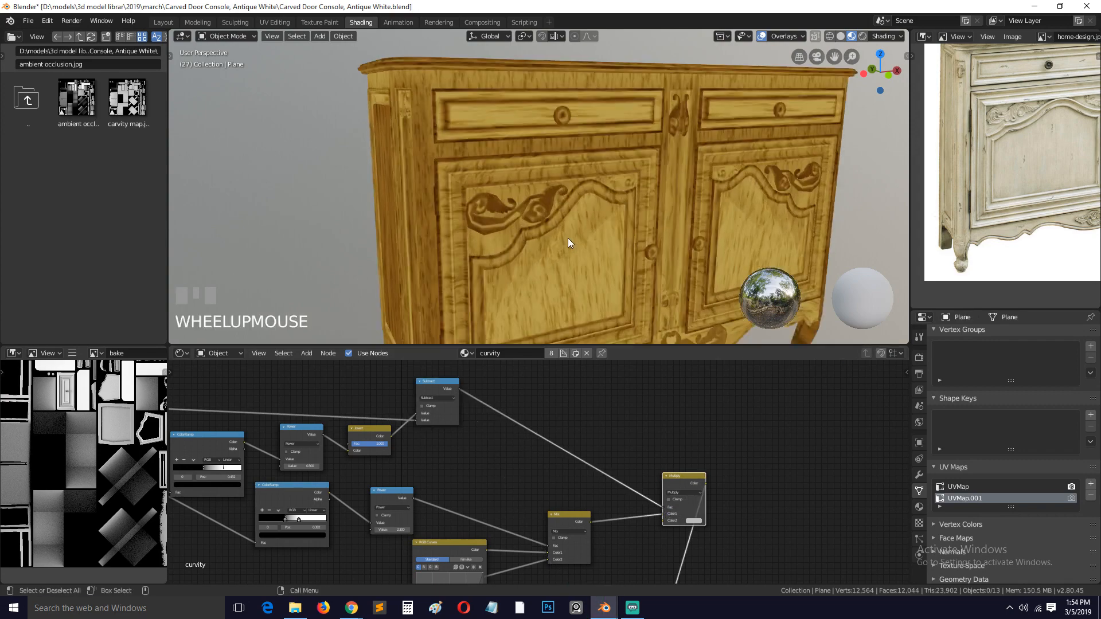
pyautogui.scroll(2, 665, 511)
# Change the blend mode of the node driven by Subtract from Multiply to Mix and save the file
pyautogui.click(720, 499)
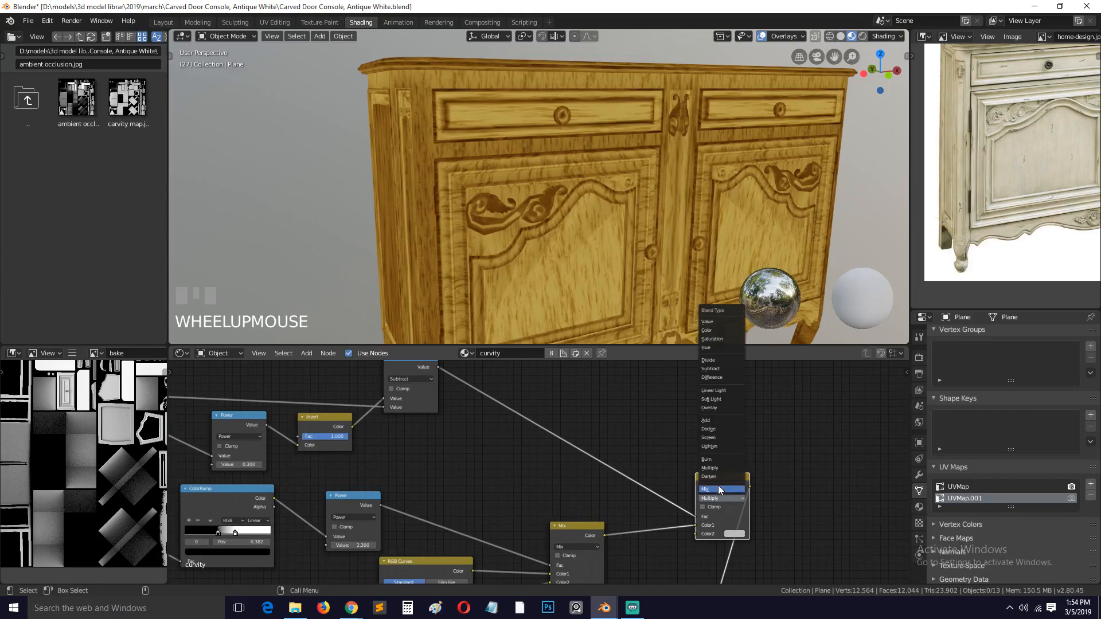
pyautogui.click(717, 488)
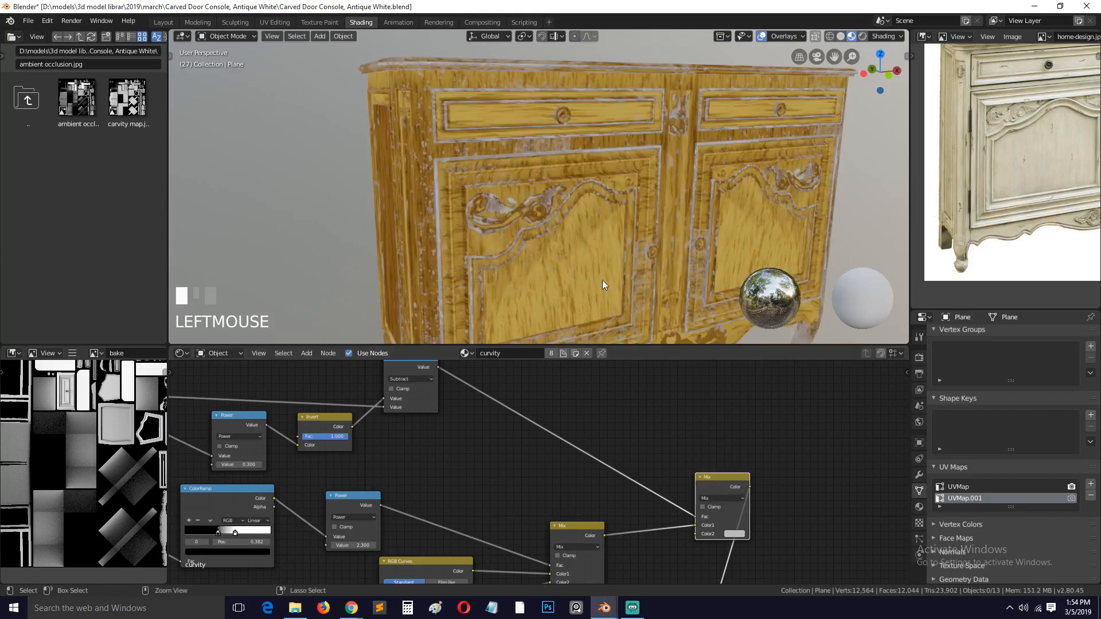
pyautogui.hotkey('ctrl', 's')
# Examine the edge wear on the cabinet's doors, side panel and top from several angles
pyautogui.hotkey('shift', '`')
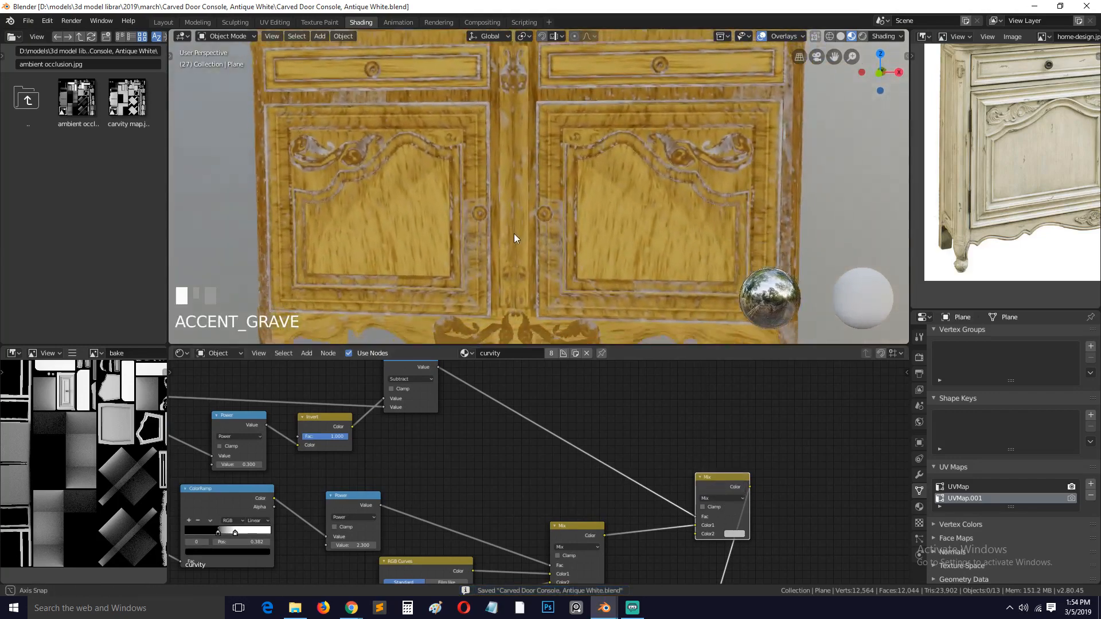
pyautogui.click(583, 235)
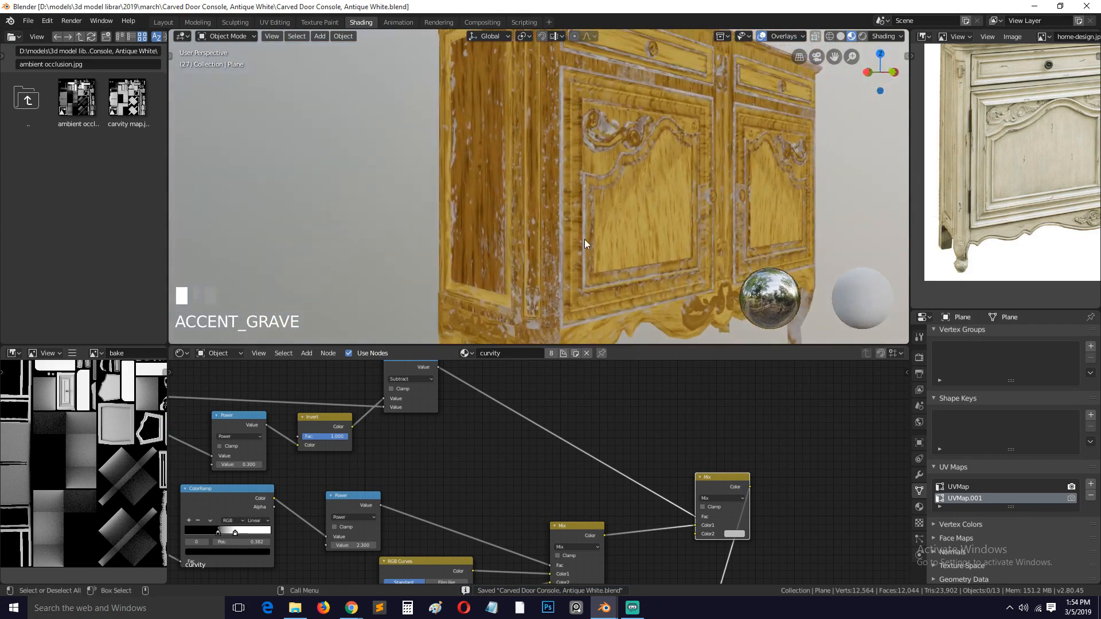
pyautogui.hotkey('shift', '`')
pyautogui.click(535, 295)
pyautogui.scroll(2, 538, 295)
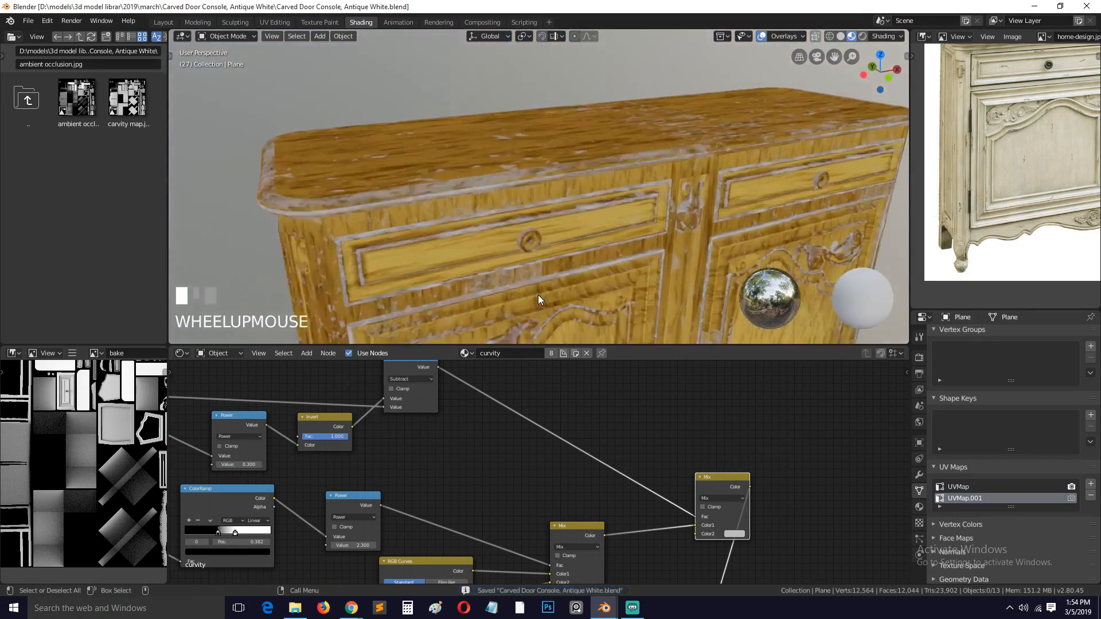
pyautogui.hotkey('shift', '`')
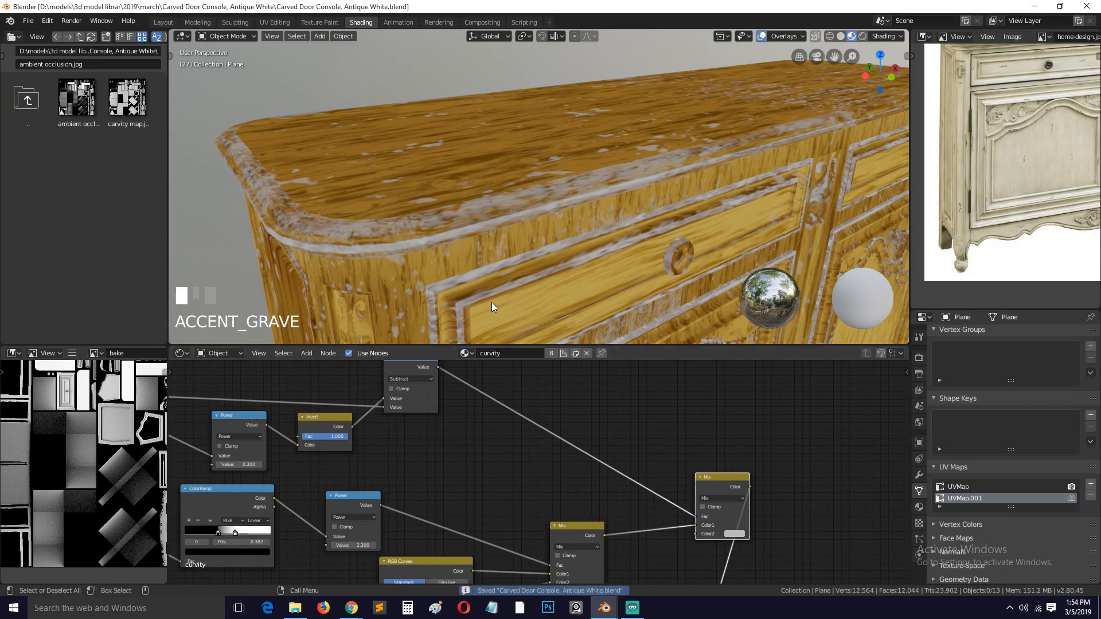
pyautogui.click(305, 608)
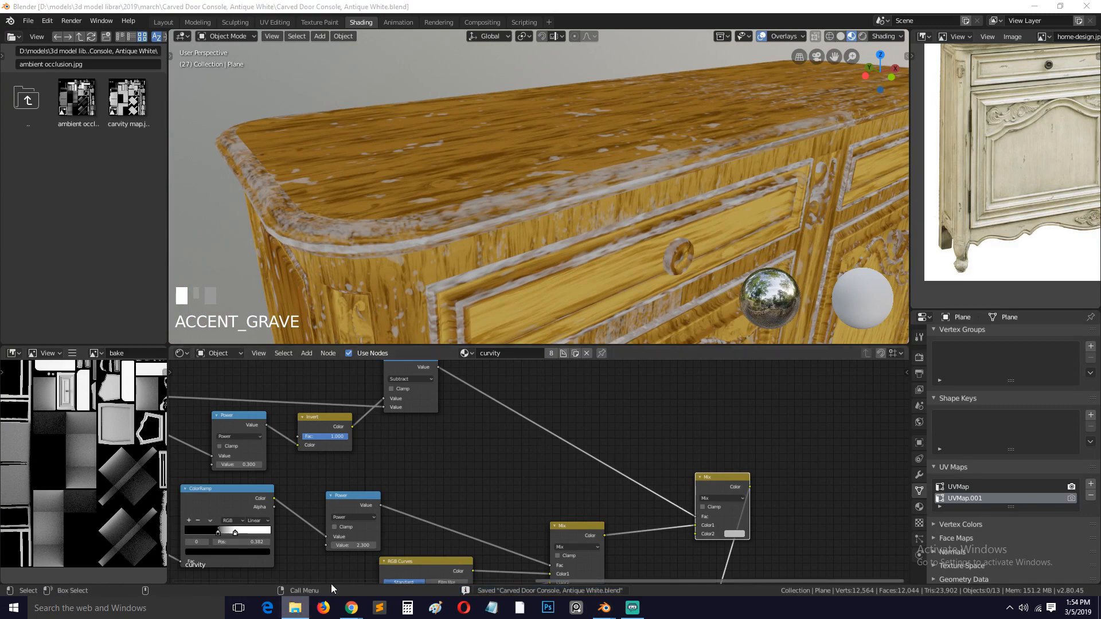
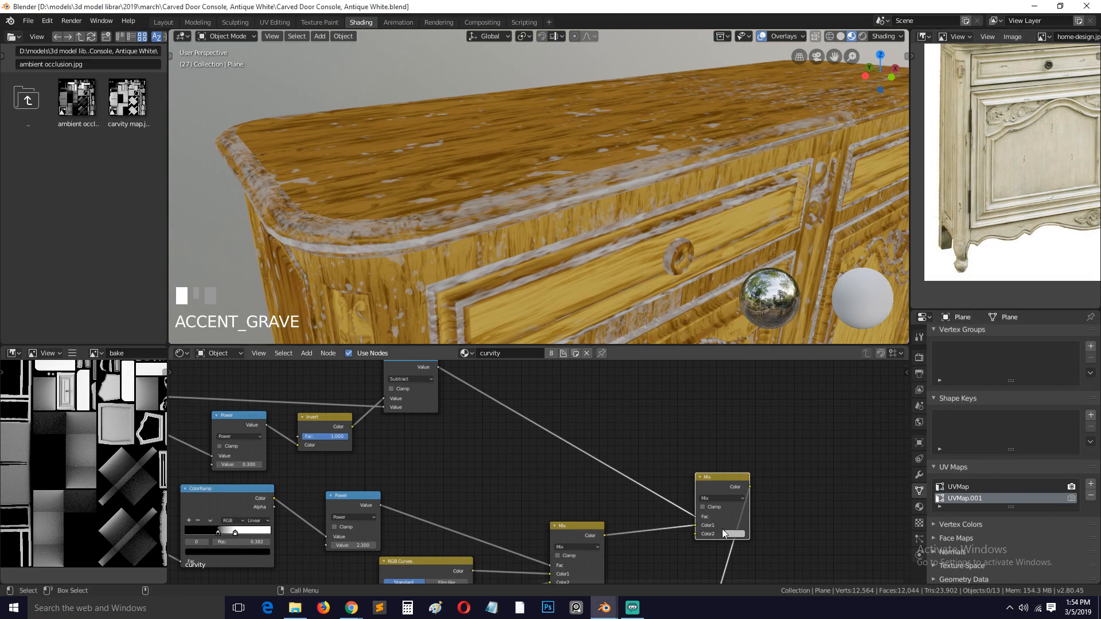
# Brighten the final Mix node's Color2 to a light grey with a value of about 0.9 and save the file
pyautogui.scroll(1, 746, 533)
pyautogui.click(766, 545)
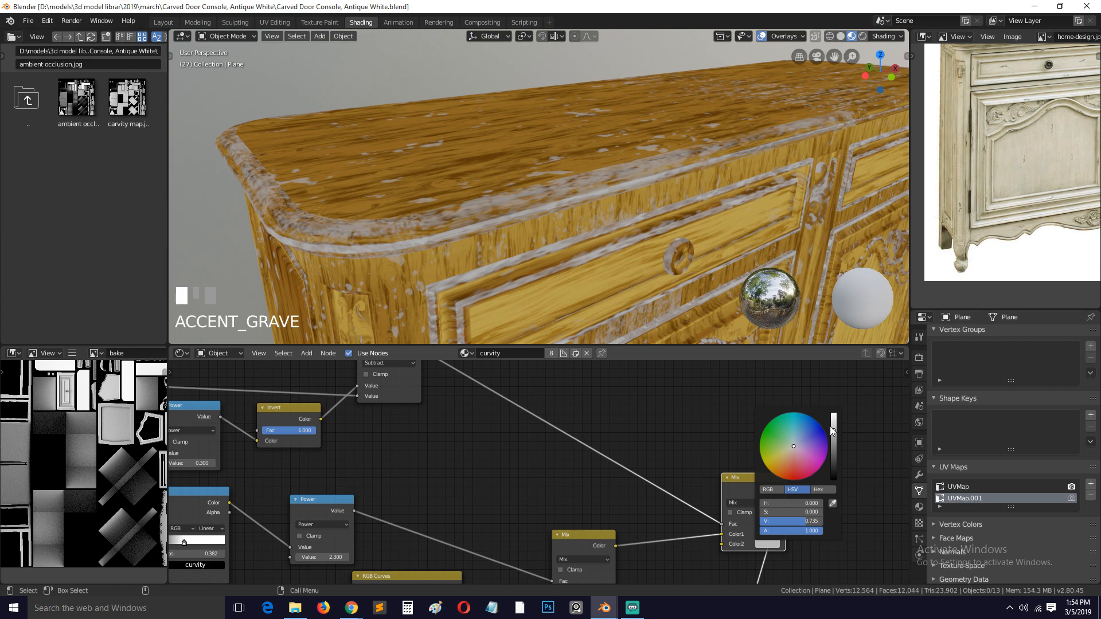
pyautogui.moveTo(833, 431); pyautogui.dragTo(834, 420)
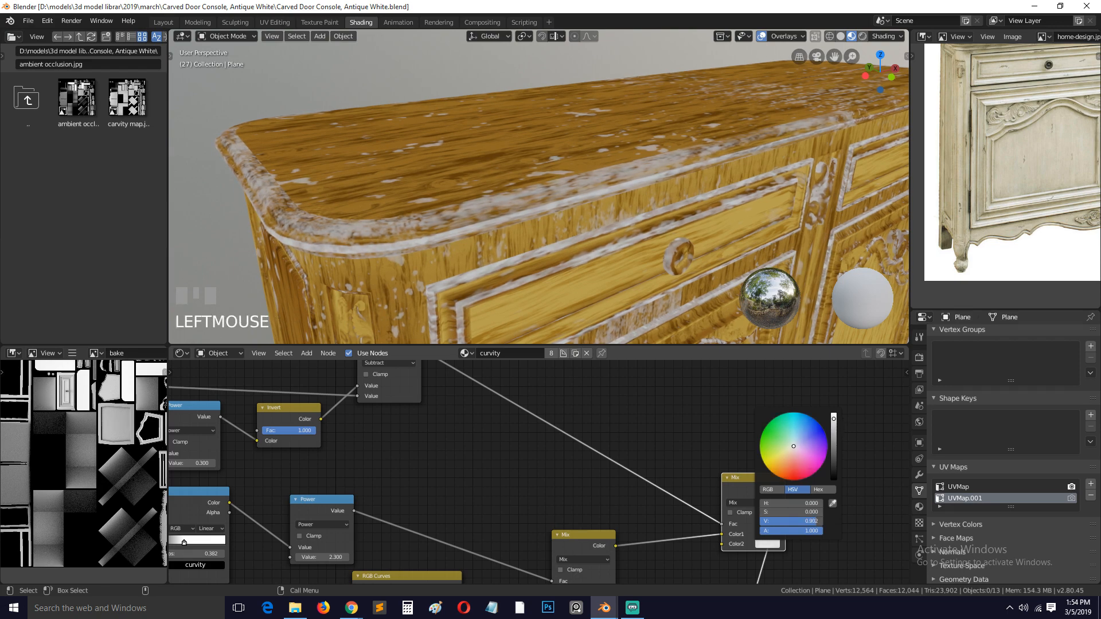
pyautogui.scroll(-4, 690, 186)
pyautogui.press('`')
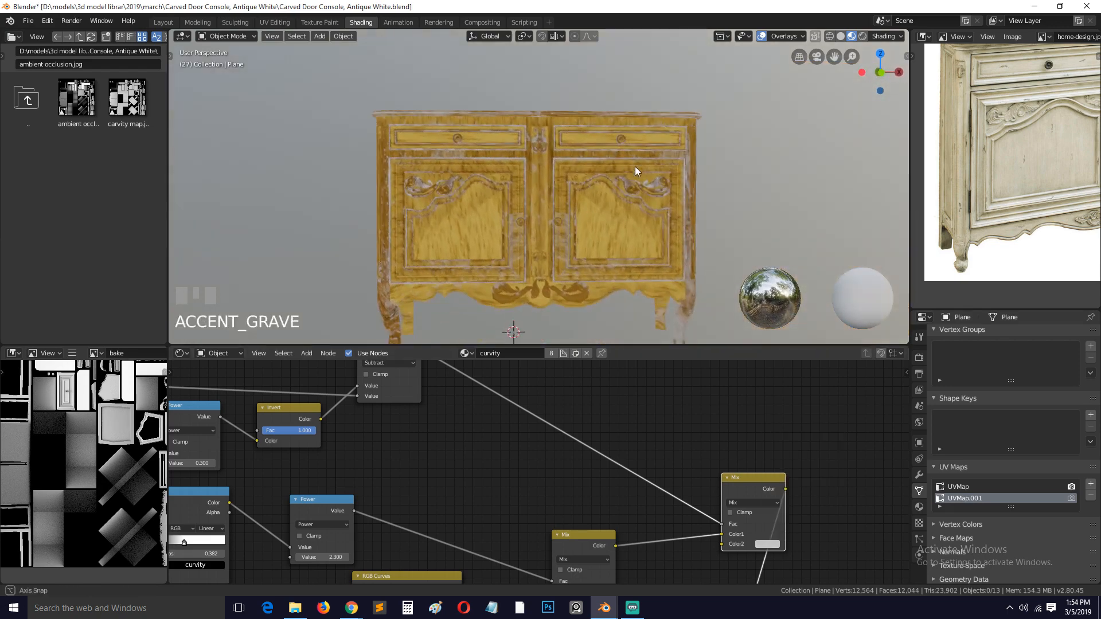
pyautogui.moveTo(567, 321); pyautogui.dragTo(565, 268, button='middle')
pyautogui.hotkey('ctrl', 's')
# Move the Multiply node from beside the RGB Curves node to below the final Mix node
pyautogui.moveTo(549, 453); pyautogui.dragTo(508, 410, button='middle')
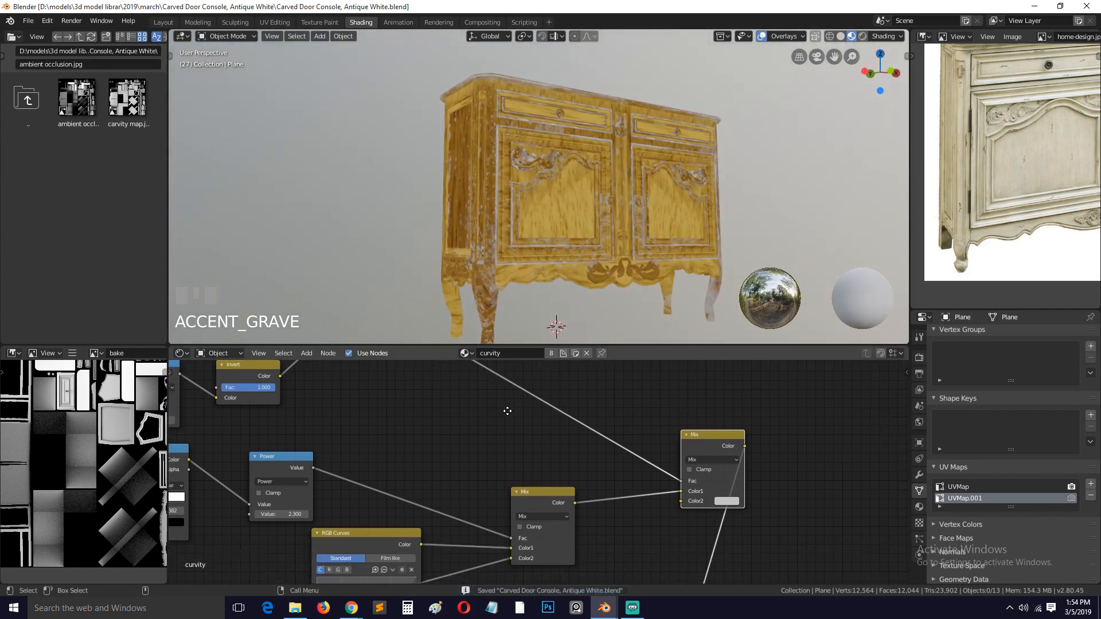
pyautogui.scroll(-5, 551, 430)
pyautogui.moveTo(579, 444); pyautogui.dragTo(506, 378, button='middle')
pyautogui.click(575, 385)
pyautogui.click(575, 392)
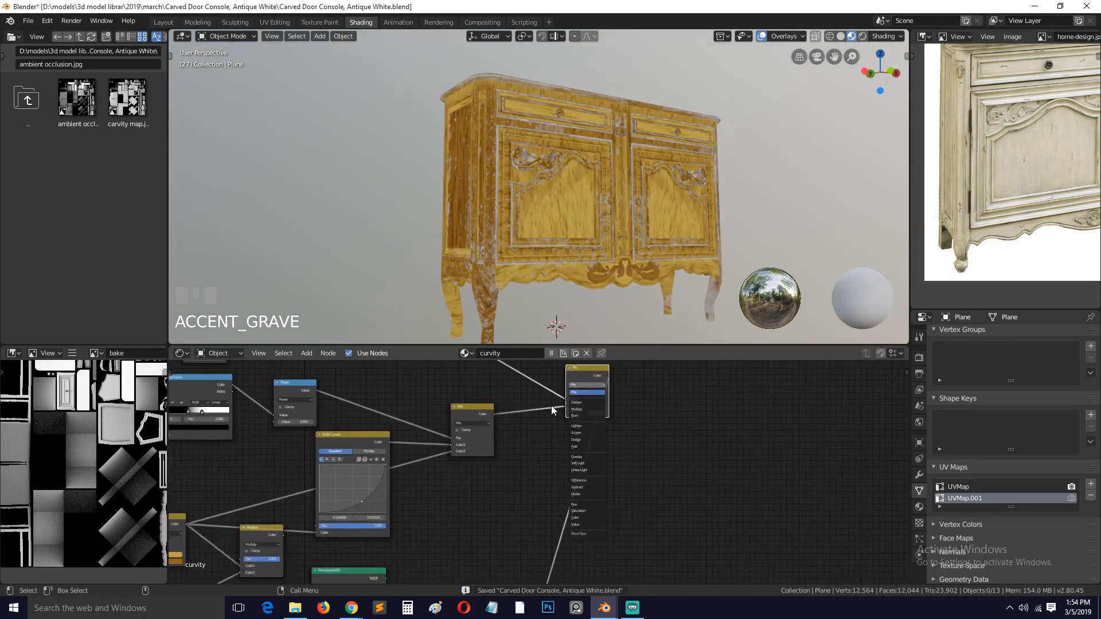
pyautogui.moveTo(565, 377); pyautogui.dragTo(543, 388)
pyautogui.moveTo(271, 533); pyautogui.dragTo(530, 468)
pyautogui.moveTo(537, 496); pyautogui.dragTo(643, 437, button='middle')
pyautogui.moveTo(618, 411); pyautogui.dragTo(625, 425)
# Check the Multiply node's source textures, move the node out past the final Mix node and preview it while testing its factor
pyautogui.moveTo(270, 527); pyautogui.dragTo(544, 454, button='middle')
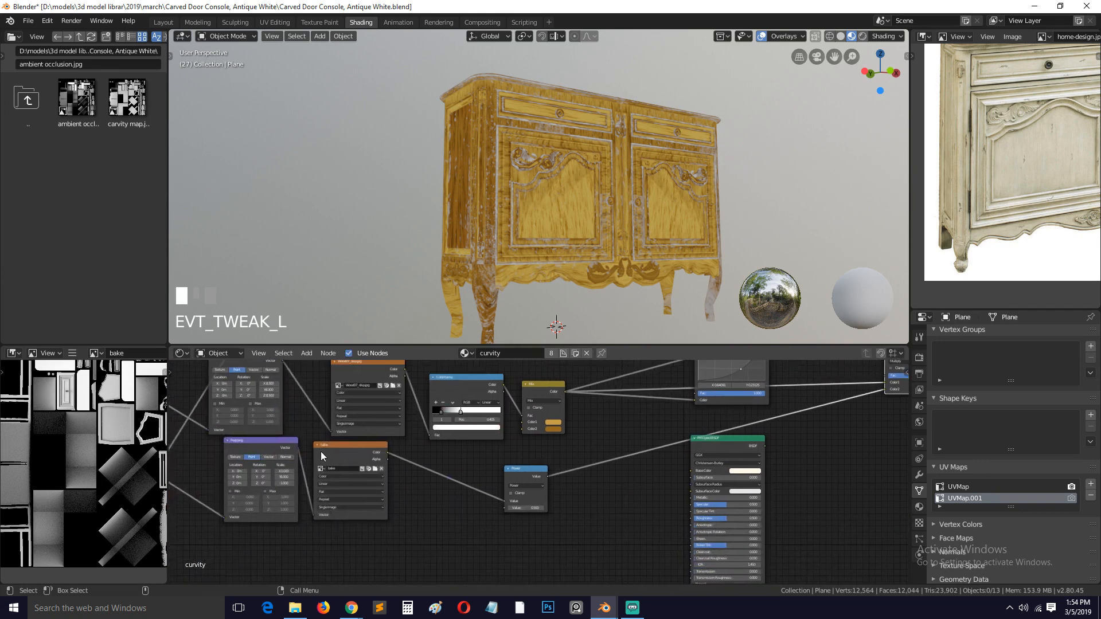
pyautogui.moveTo(664, 452); pyautogui.dragTo(310, 553, button='middle')
pyautogui.moveTo(578, 389); pyautogui.dragTo(497, 443, button='middle')
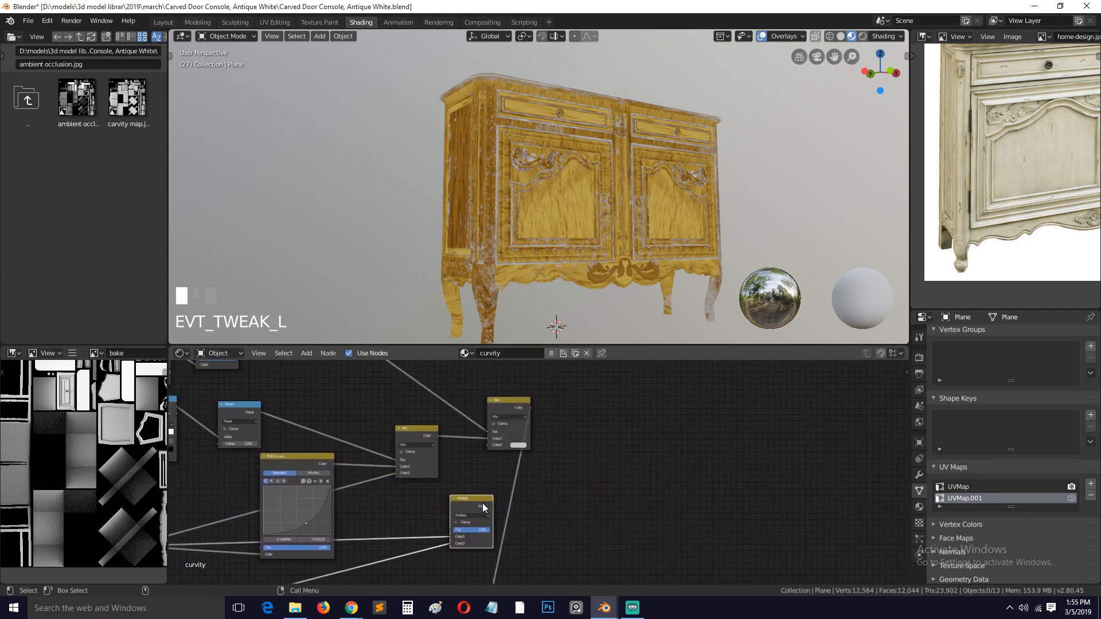
pyautogui.moveTo(483, 504); pyautogui.dragTo(672, 459)
pyautogui.keyDown('ctrl'); pyautogui.keyDown('shift'); pyautogui.click(673, 459); pyautogui.keyUp('shift'); pyautogui.keyUp('ctrl')
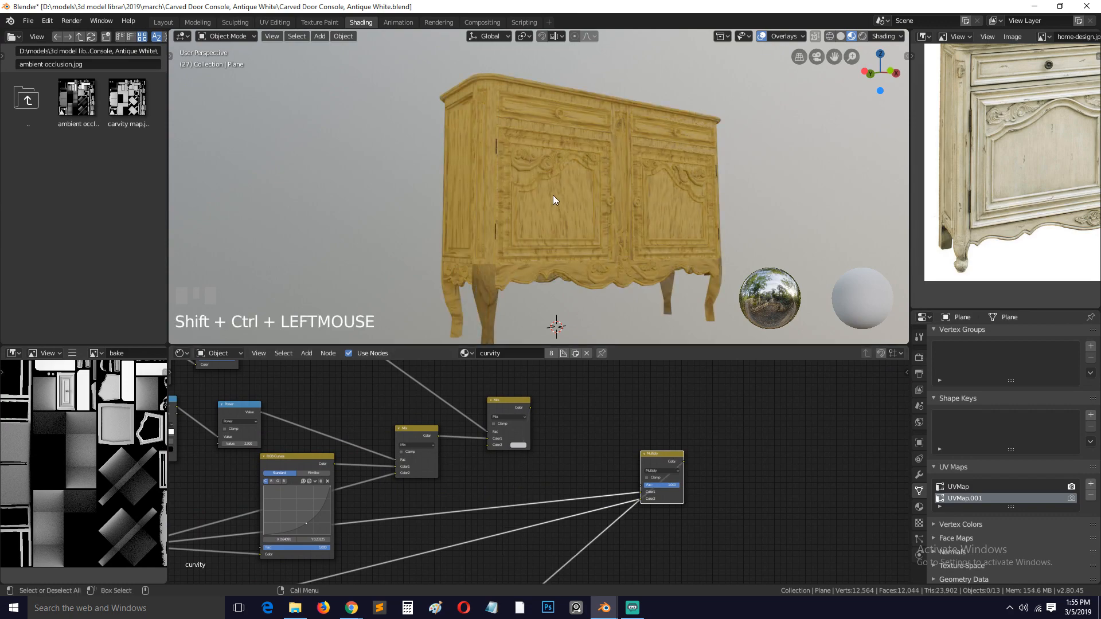
pyautogui.moveTo(676, 485)
pyautogui.mouseDown()
pyautogui.moveTo(645, 485)
pyautogui.moveTo(680, 485)
pyautogui.mouseUp()
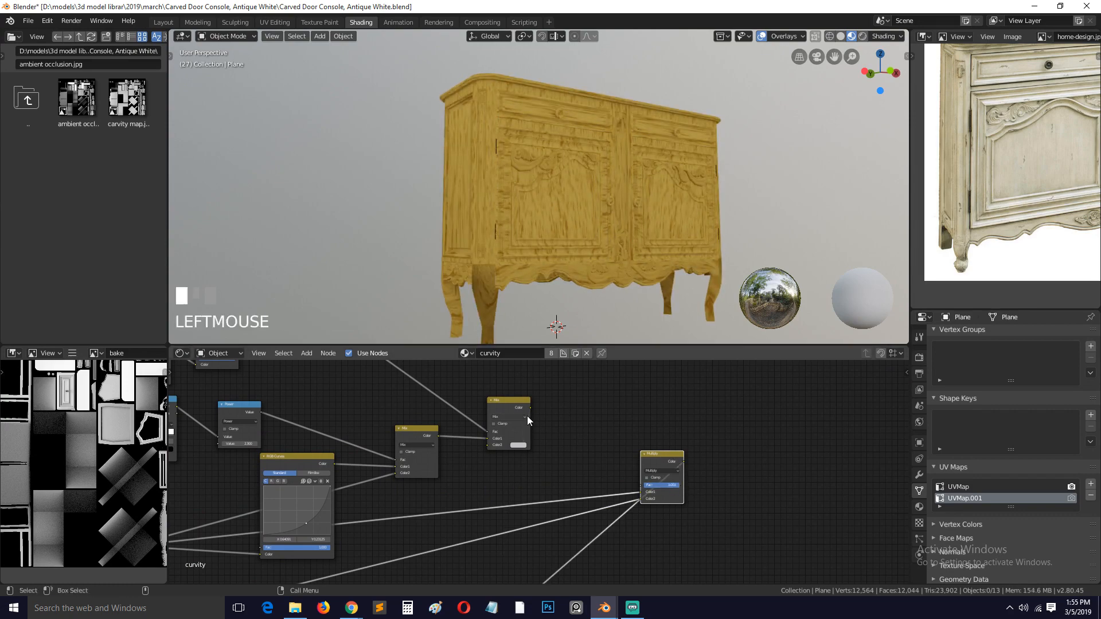
# Connect the final Mix node's output to the Multiply node's Color2 and check the cabinet
pyautogui.moveTo(530, 407); pyautogui.dragTo(544, 427)
pyautogui.moveTo(628, 505)
pyautogui.mouseDown()
pyautogui.moveTo(639, 500)
pyautogui.moveTo(577, 458)
pyautogui.moveTo(644, 497)
pyautogui.mouseUp()
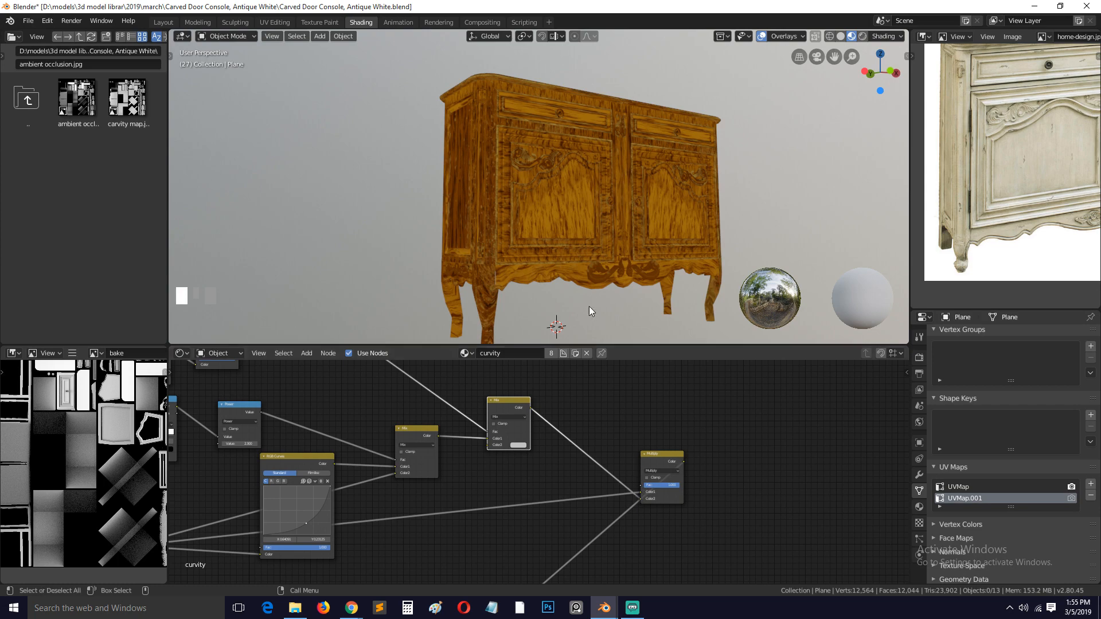
pyautogui.moveTo(582, 276); pyautogui.dragTo(594, 292, button='middle')
pyautogui.scroll(4, 651, 475)
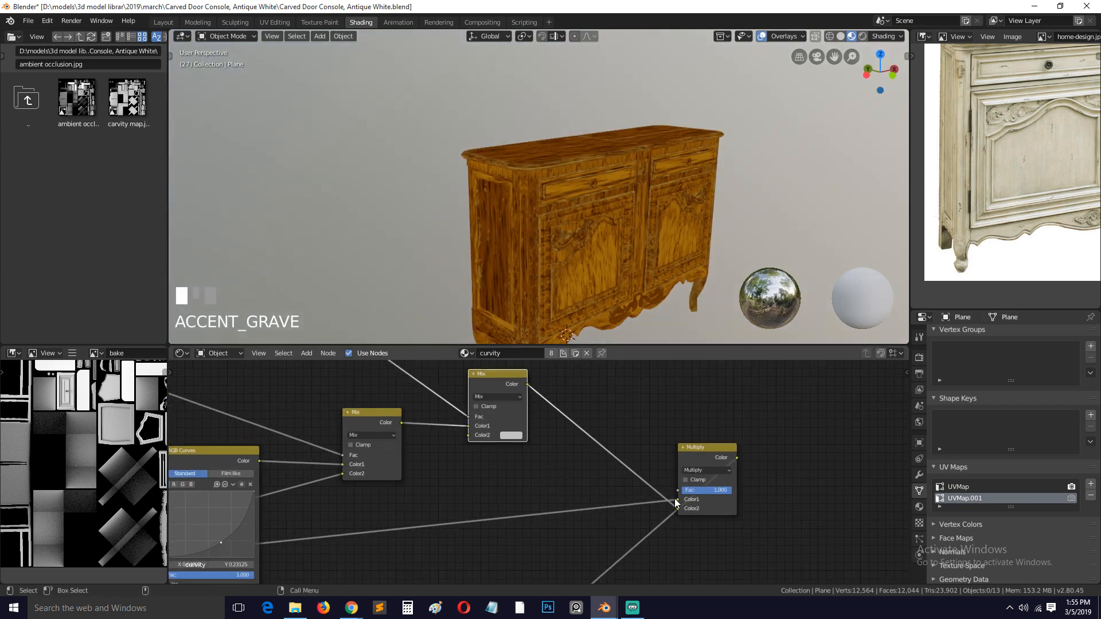
# Swap the Multiply node's inputs so the final Mix feeds Color1, set its factor to 0.727 and save the file
pyautogui.moveTo(675, 498); pyautogui.dragTo(733, 491)
pyautogui.moveTo(600, 237)
pyautogui.mouseDown(button='middle')
pyautogui.moveTo(538, 211)
pyautogui.moveTo(465, 238)
pyautogui.moveTo(471, 277)
pyautogui.moveTo(619, 204)
pyautogui.moveTo(599, 215)
pyautogui.mouseUp(button='middle')
pyautogui.moveTo(719, 490)
pyautogui.mouseDown()
pyautogui.moveTo(678, 490)
pyautogui.moveTo(727, 490)
pyautogui.moveTo(705, 490)
pyautogui.moveTo(718, 490)
pyautogui.mouseUp()
pyautogui.press('`')
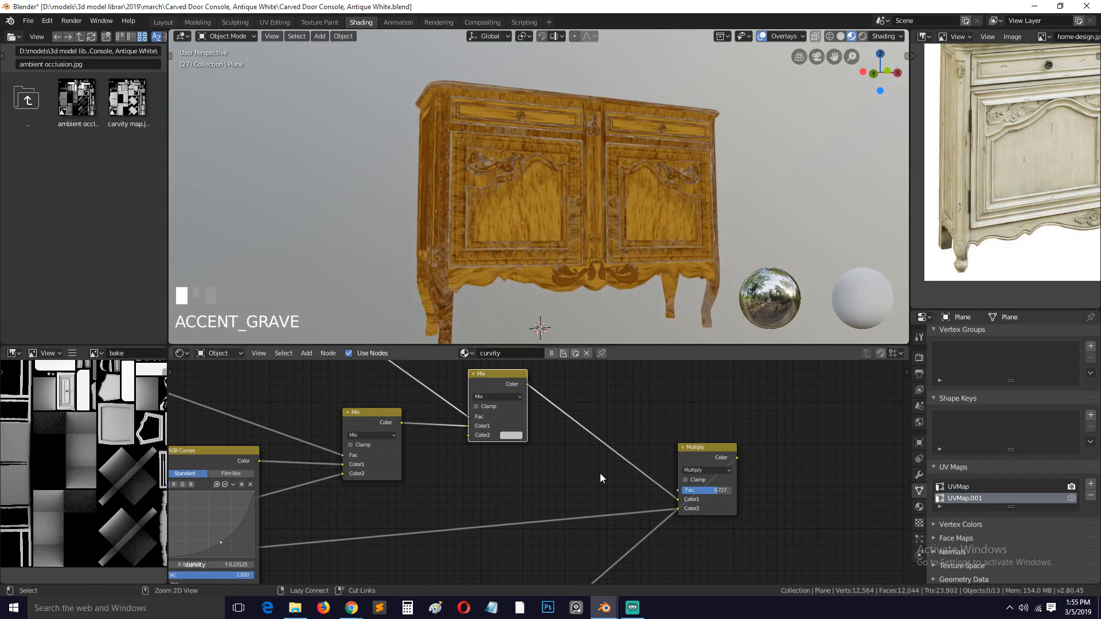
pyautogui.hotkey('ctrl', 's')
# Move the Principled BSDF node out beyond the Multiply node
pyautogui.moveTo(600, 476); pyautogui.dragTo(518, 400, button='middle')
pyautogui.scroll(-4, 638, 420)
pyautogui.scroll(-3, 518, 401)
pyautogui.moveTo(514, 443); pyautogui.dragTo(521, 417, button='middle')
pyautogui.moveTo(287, 484); pyautogui.dragTo(678, 404)
pyautogui.scroll(3, 596, 436)
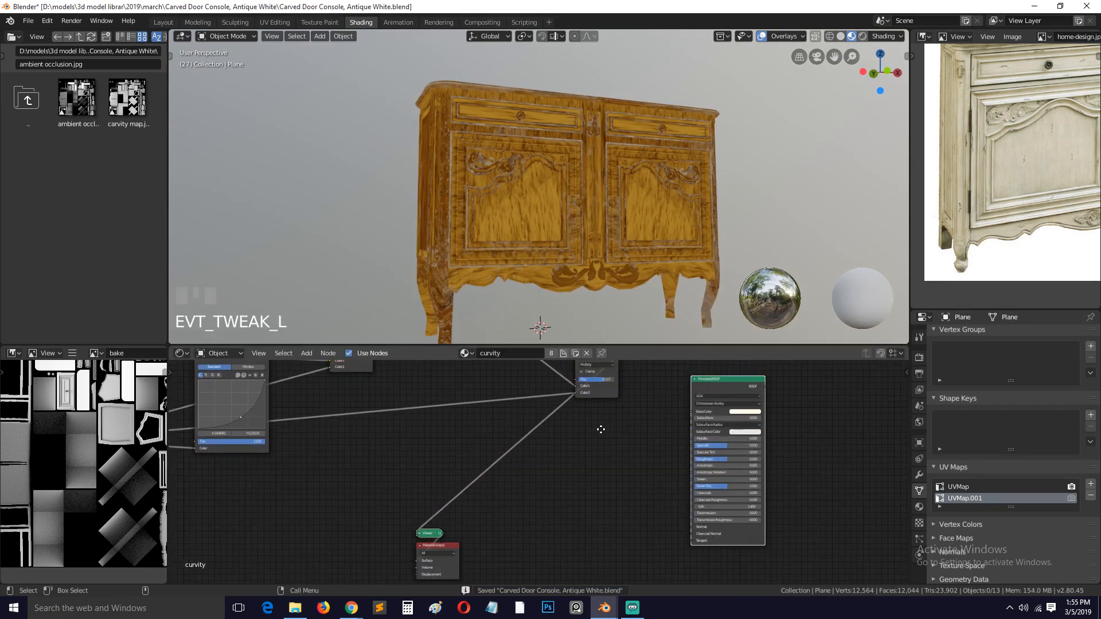
# Connect the Multiply node's color output to the Principled BSDF's Base Color, preview the shader on the cabinet and save the file
pyautogui.moveTo(600, 428); pyautogui.dragTo(564, 509, button='middle')
pyautogui.moveTo(559, 434); pyautogui.dragTo(657, 488)
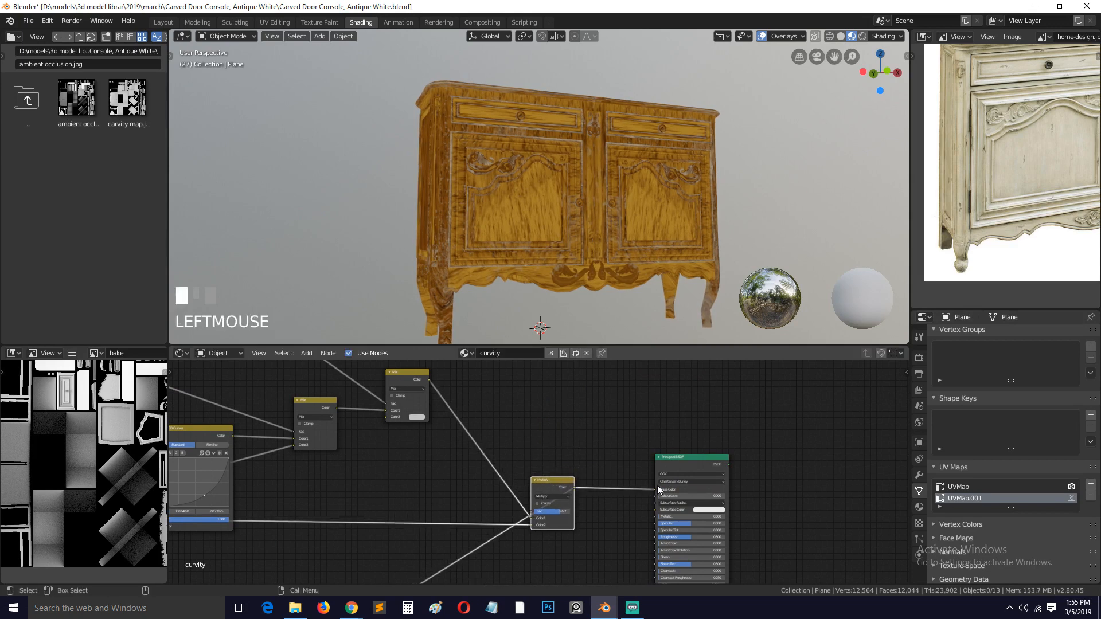
pyautogui.keyDown('ctrl'); pyautogui.keyDown('shift'); pyautogui.click(690, 463); pyautogui.keyUp('shift'); pyautogui.keyUp('ctrl')
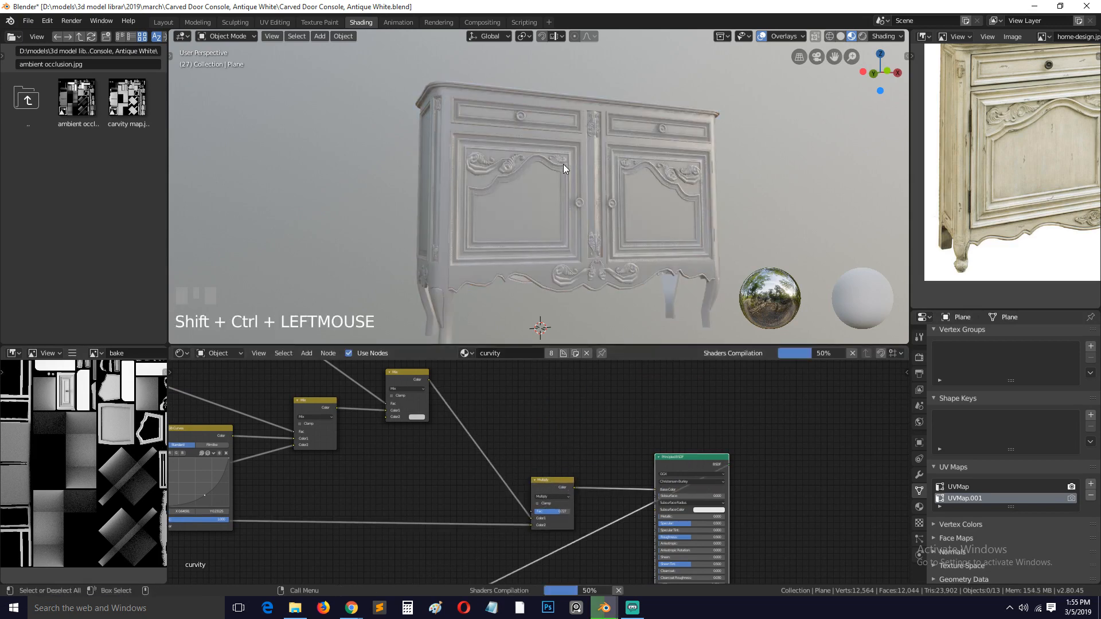
pyautogui.moveTo(563, 164); pyautogui.dragTo(598, 184, button='middle')
pyautogui.hotkey('ctrl', 's')
pyautogui.moveTo(634, 267); pyautogui.dragTo(593, 233, button='middle')
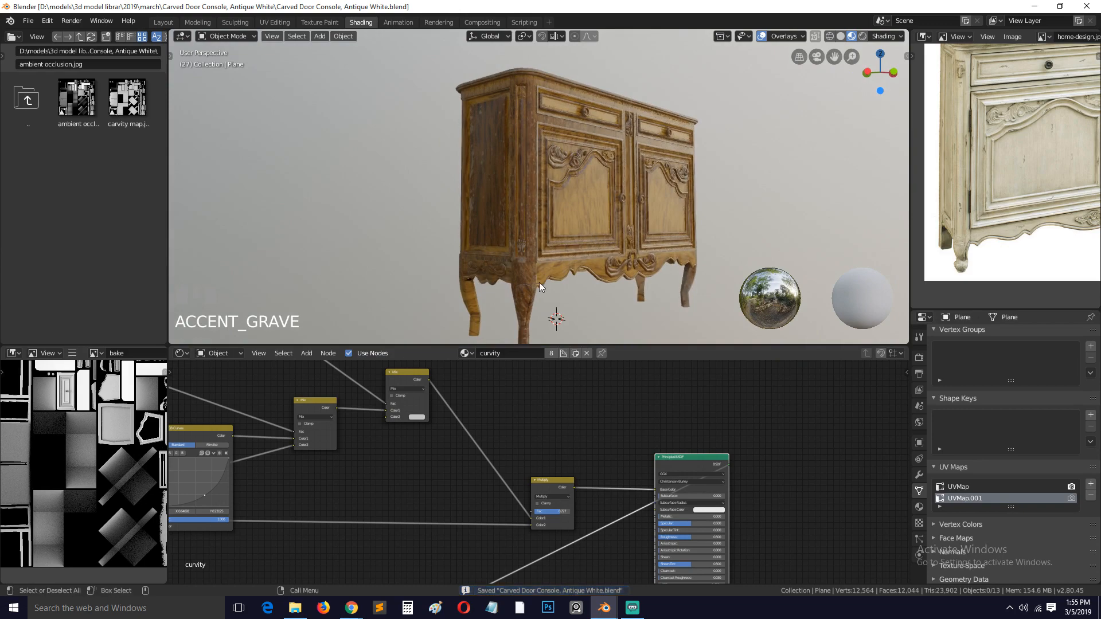
pyautogui.scroll(1, 520, 406)
pyautogui.scroll(3, 520, 405)
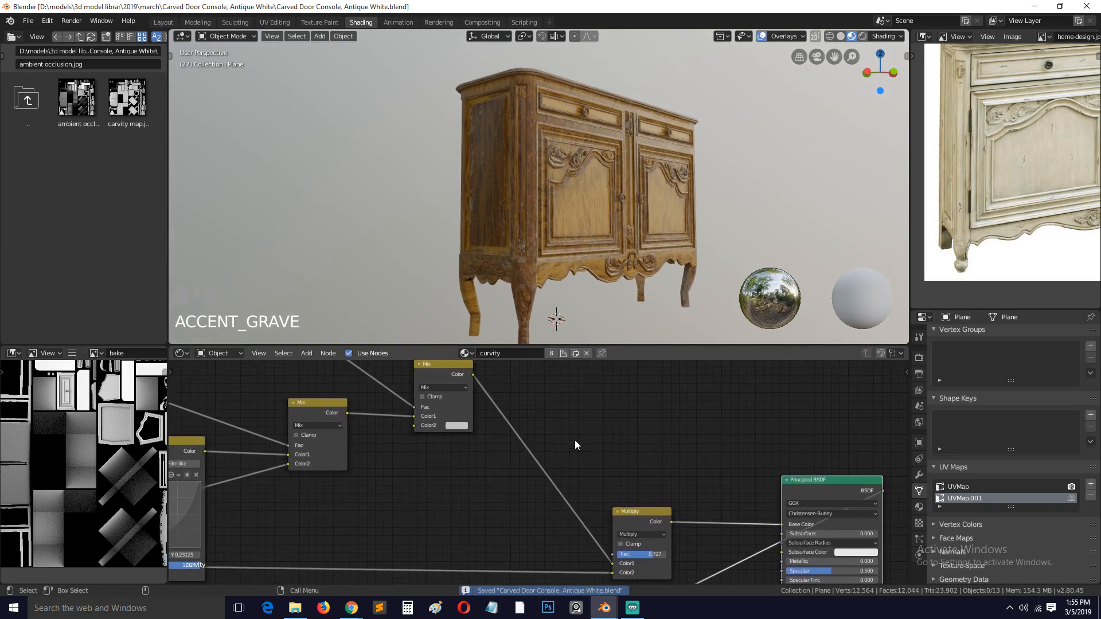
# Try green and a near-black tone as Color2 of the last Mix node
pyautogui.moveTo(575, 439); pyautogui.dragTo(652, 458, button='middle')
pyautogui.scroll(1, 591, 440)
pyautogui.click(559, 441)
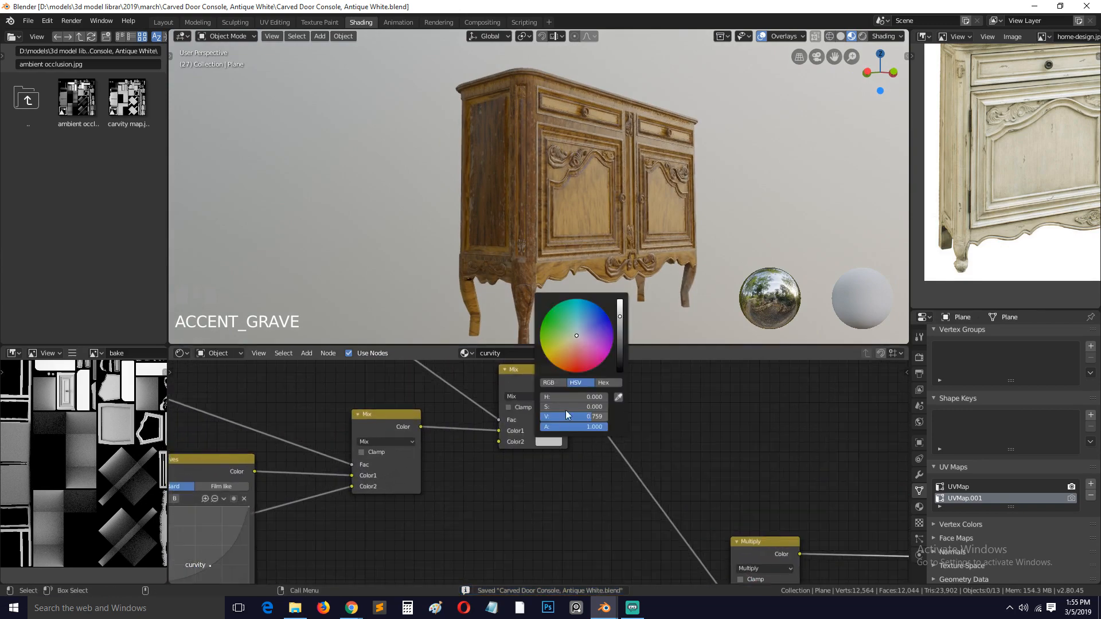
pyautogui.click(597, 325)
pyautogui.moveTo(597, 327); pyautogui.dragTo(562, 332)
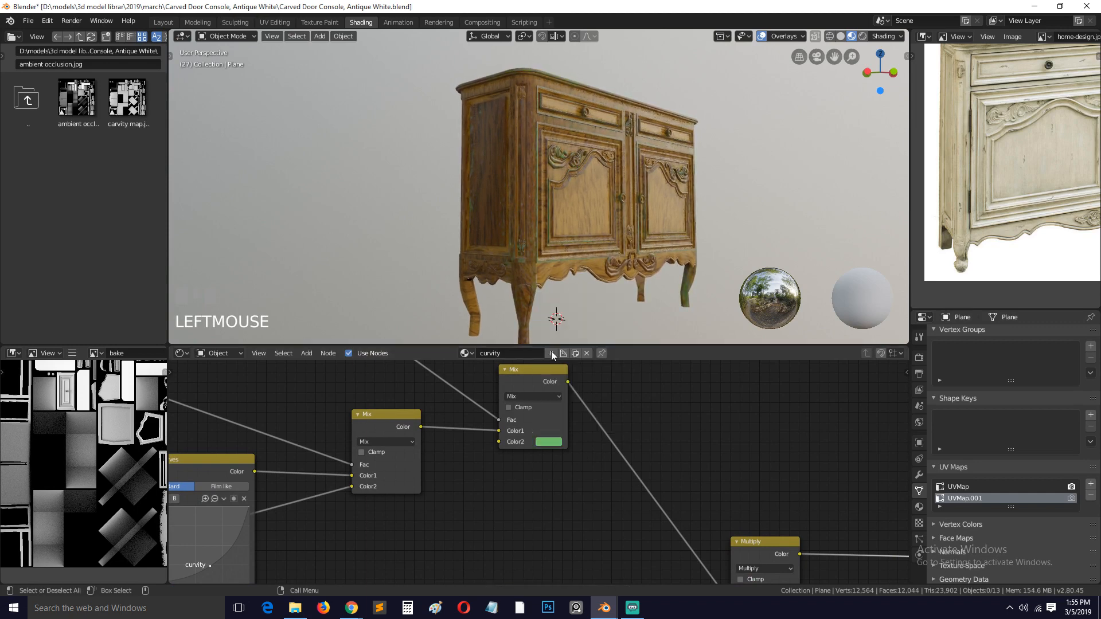
pyautogui.click(548, 440)
pyautogui.moveTo(562, 359)
pyautogui.mouseDown()
pyautogui.moveTo(585, 371)
pyautogui.moveTo(620, 346)
pyautogui.moveTo(572, 337)
pyautogui.moveTo(621, 363)
pyautogui.mouseUp()
# Try the Screen blend type on the Multiply node, save the file and check the cabinet
pyautogui.moveTo(721, 434); pyautogui.dragTo(676, 345, button='middle')
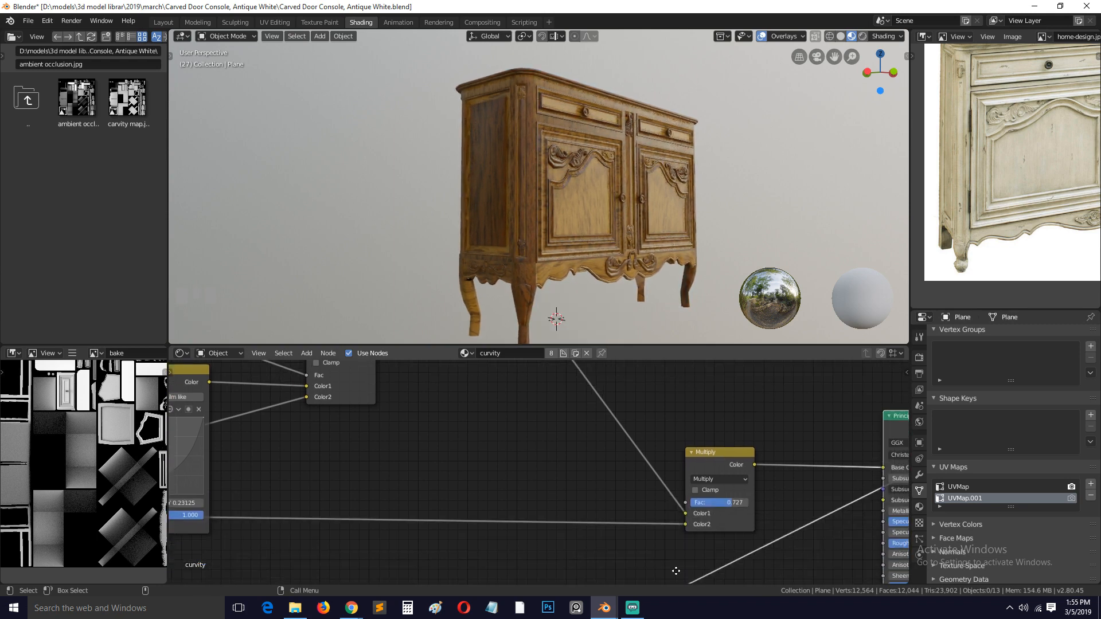
pyautogui.click(725, 479)
pyautogui.click(717, 402)
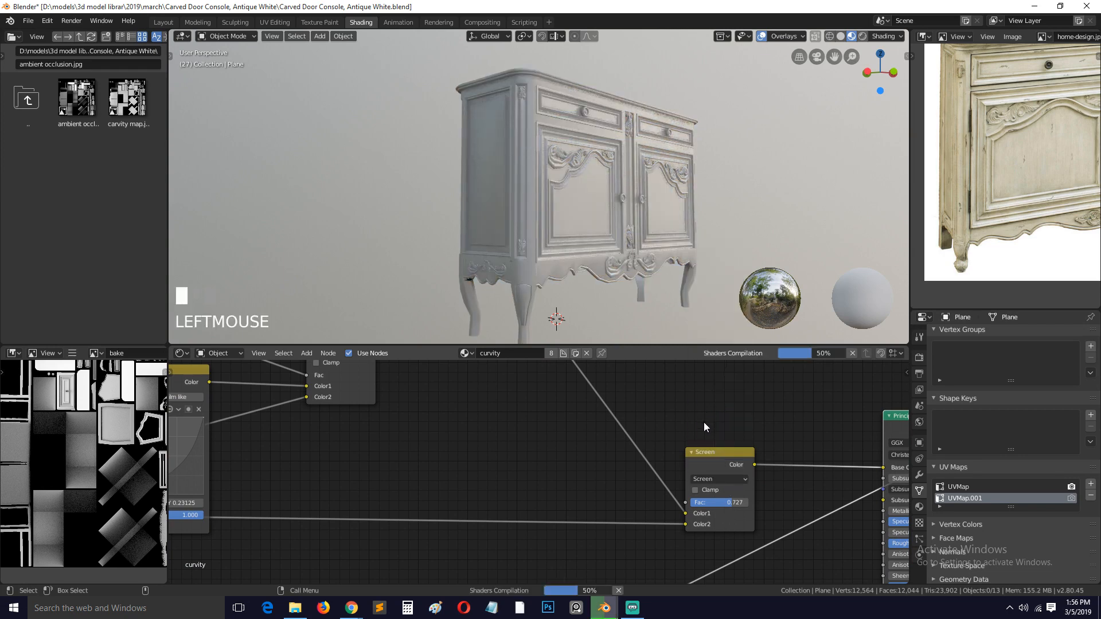
pyautogui.hotkey('ctrl', 's')
pyautogui.press('`')
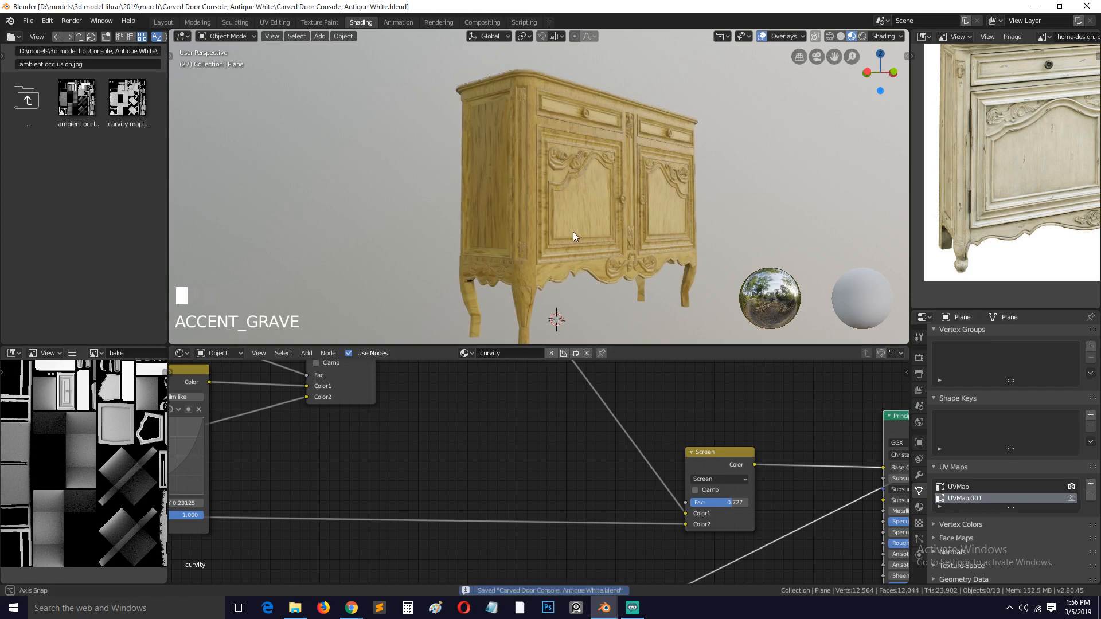
# Set the final color blend node's blend type to Overlay, save the file and inspect the cabinet's top
pyautogui.click(724, 479)
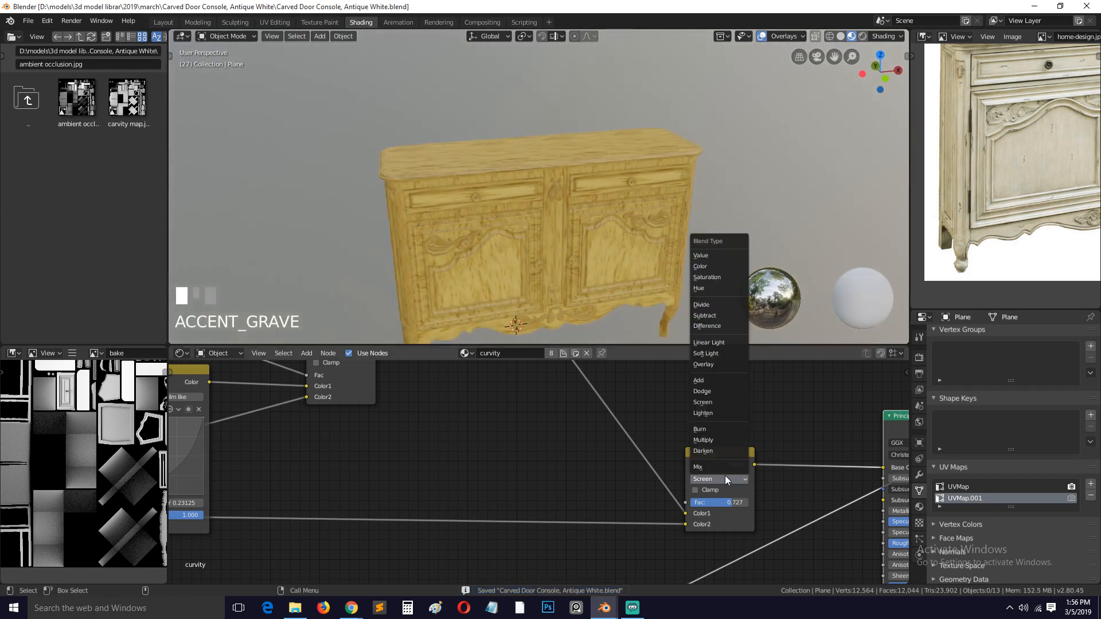
pyautogui.click(711, 365)
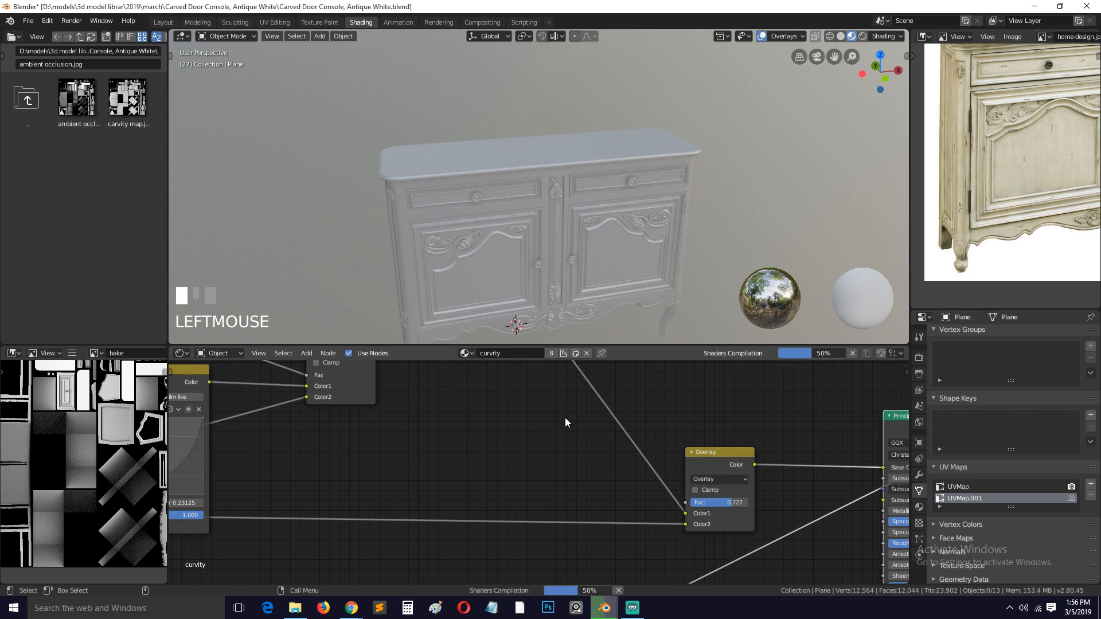
pyautogui.moveTo(566, 418); pyautogui.dragTo(588, 421, button='middle')
pyautogui.moveTo(566, 211); pyautogui.dragTo(557, 270, button='middle')
pyautogui.hotkey('ctrl', 's')
pyautogui.scroll(2, 489, 201)
pyautogui.scroll(2, 563, 211)
# Try a bright, saturated orange as Color2 of the last Mix node and inspect the door carvings
pyautogui.moveTo(591, 404); pyautogui.dragTo(567, 524, button='middle')
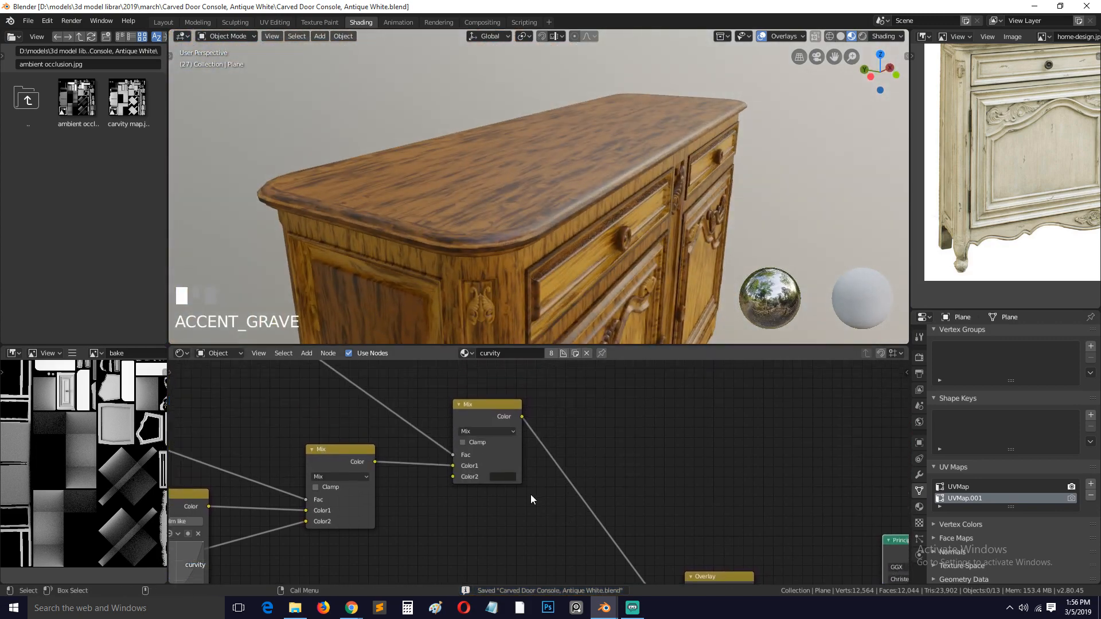
pyautogui.click(508, 478)
pyautogui.moveTo(545, 378); pyautogui.dragTo(508, 400)
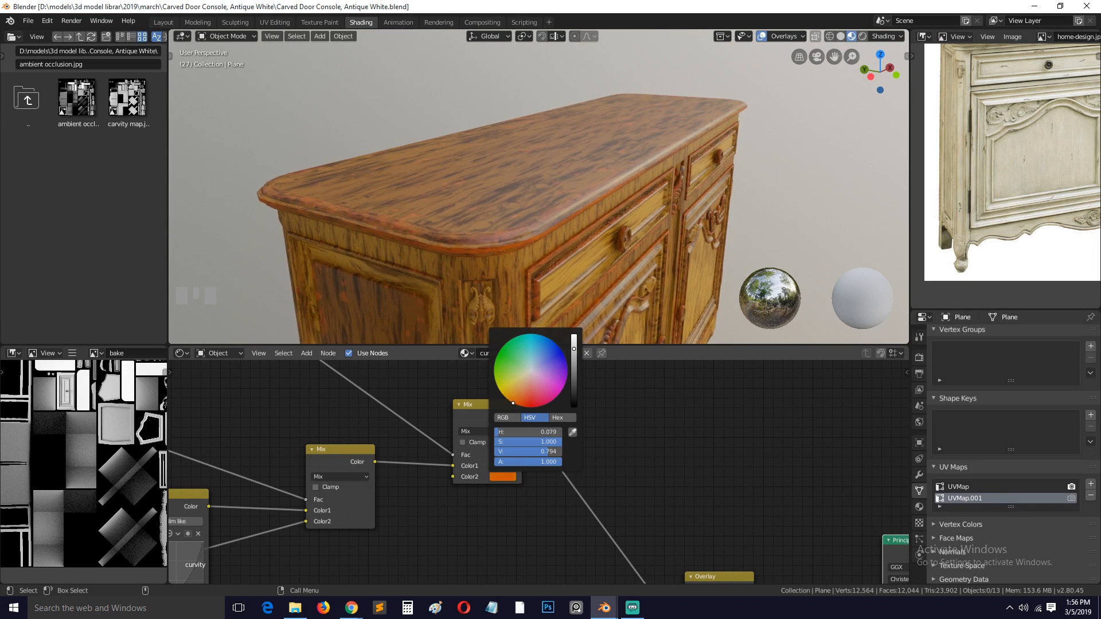
pyautogui.moveTo(577, 362); pyautogui.dragTo(512, 403)
pyautogui.press('`')
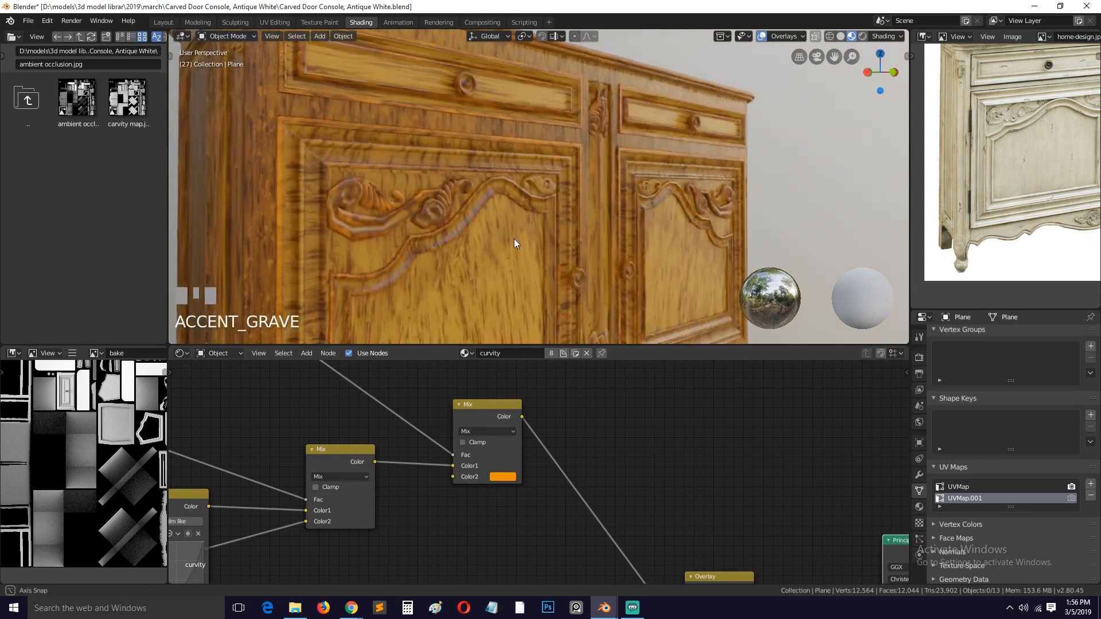
pyautogui.scroll(-2, 513, 241)
pyautogui.press('`')
pyautogui.moveTo(537, 258); pyautogui.dragTo(528, 273, button='middle')
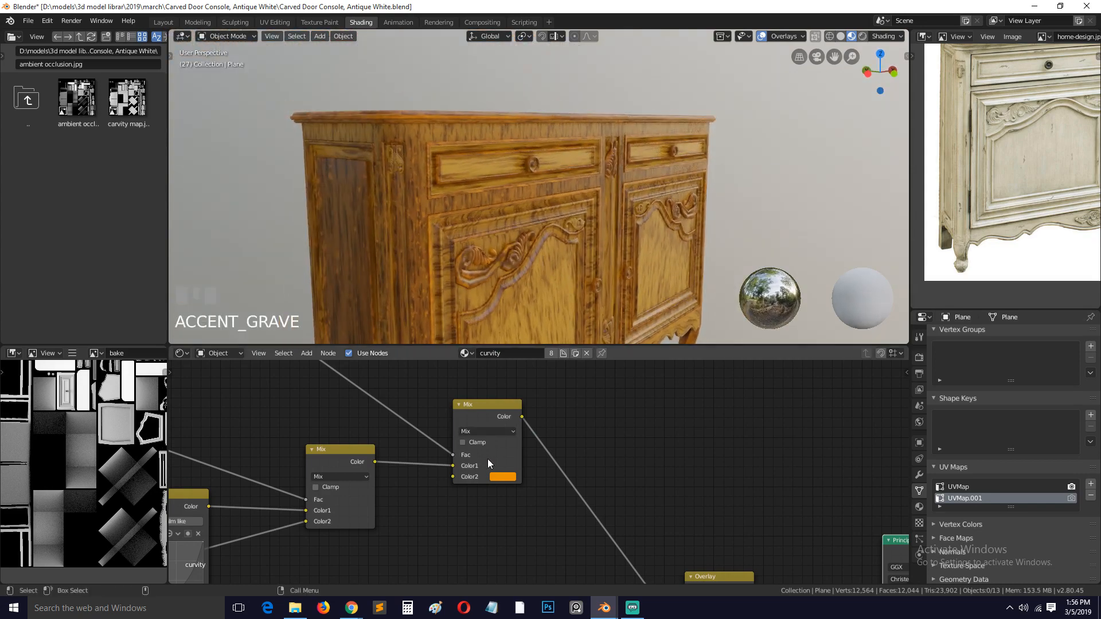
# Set the last Mix node's Color2 to a darker orange-brown, save the file and inspect the cabinet all around
pyautogui.click(493, 477)
pyautogui.moveTo(574, 341); pyautogui.dragTo(574, 334)
pyautogui.moveTo(518, 378)
pyautogui.mouseDown()
pyautogui.moveTo(516, 404)
pyautogui.moveTo(537, 402)
pyautogui.moveTo(519, 394)
pyautogui.mouseUp()
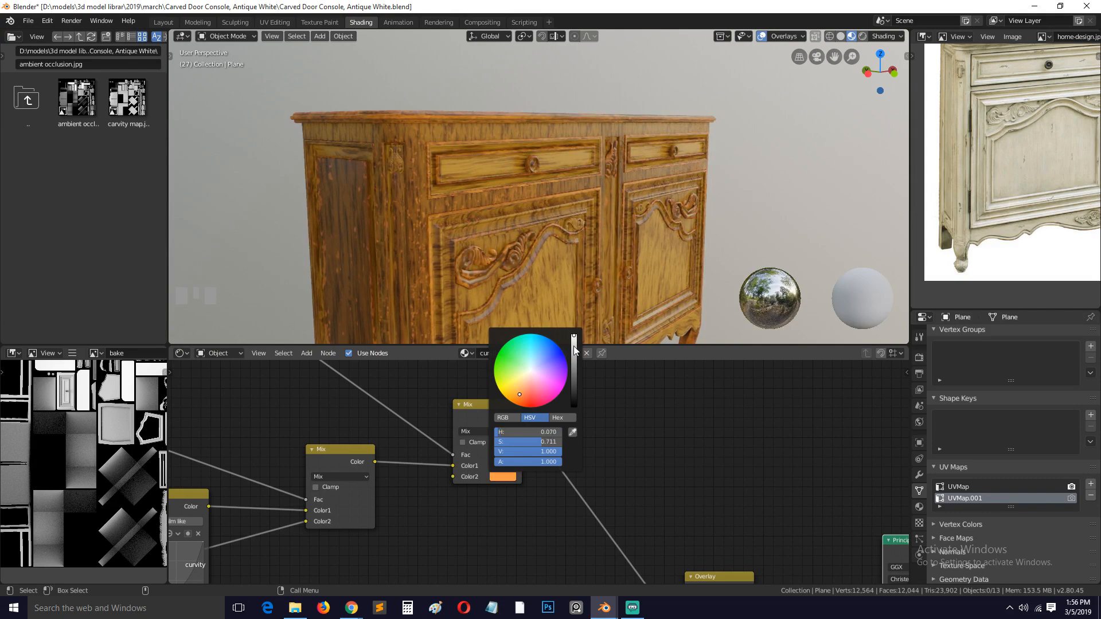
pyautogui.moveTo(574, 346)
pyautogui.mouseDown()
pyautogui.moveTo(574, 393)
pyautogui.moveTo(574, 358)
pyautogui.mouseUp()
pyautogui.press('`')
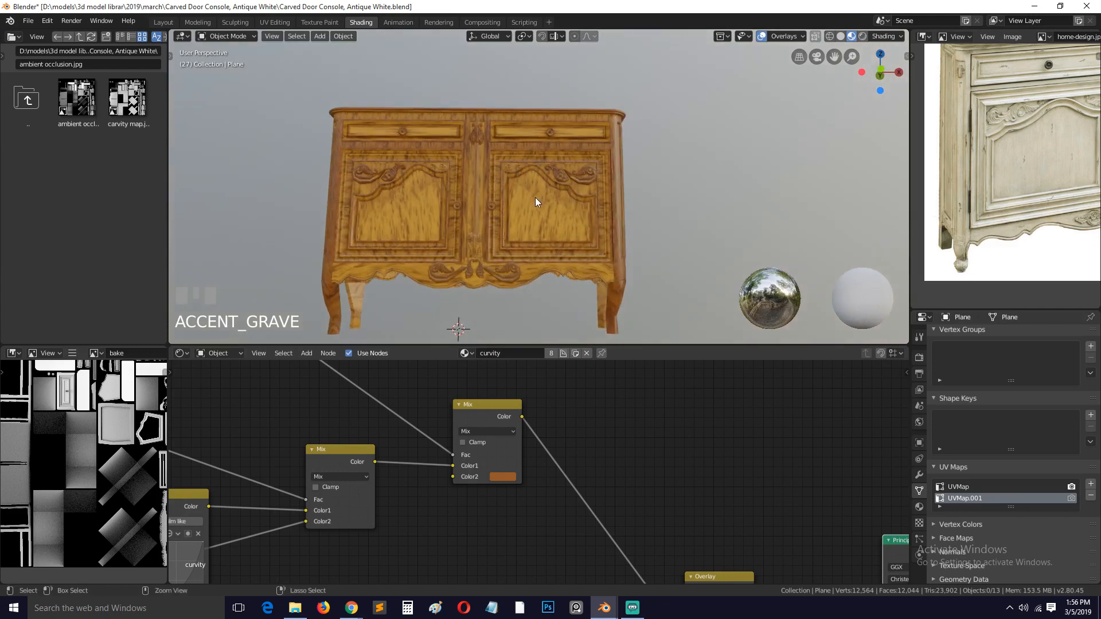
pyautogui.hotkey('ctrl', 's')
pyautogui.moveTo(514, 246); pyautogui.dragTo(607, 233, button='middle')
pyautogui.press('`')
pyautogui.scroll(3, 624, 252)
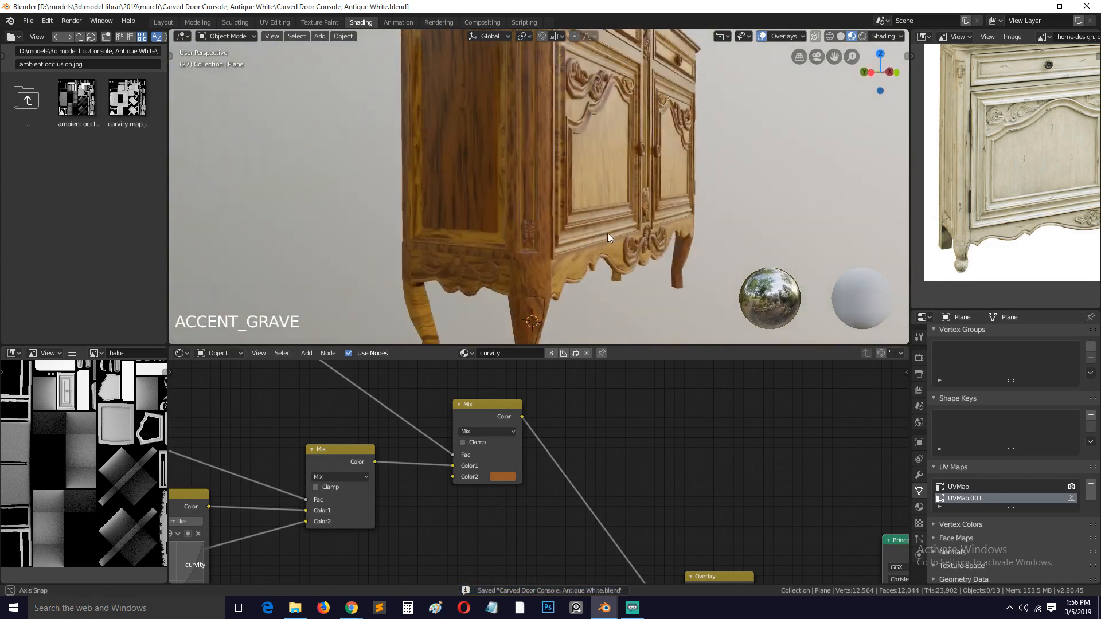
pyautogui.scroll(-3, 607, 233)
pyautogui.scroll(-2, 960, 194)
pyautogui.scroll(-2, 566, 187)
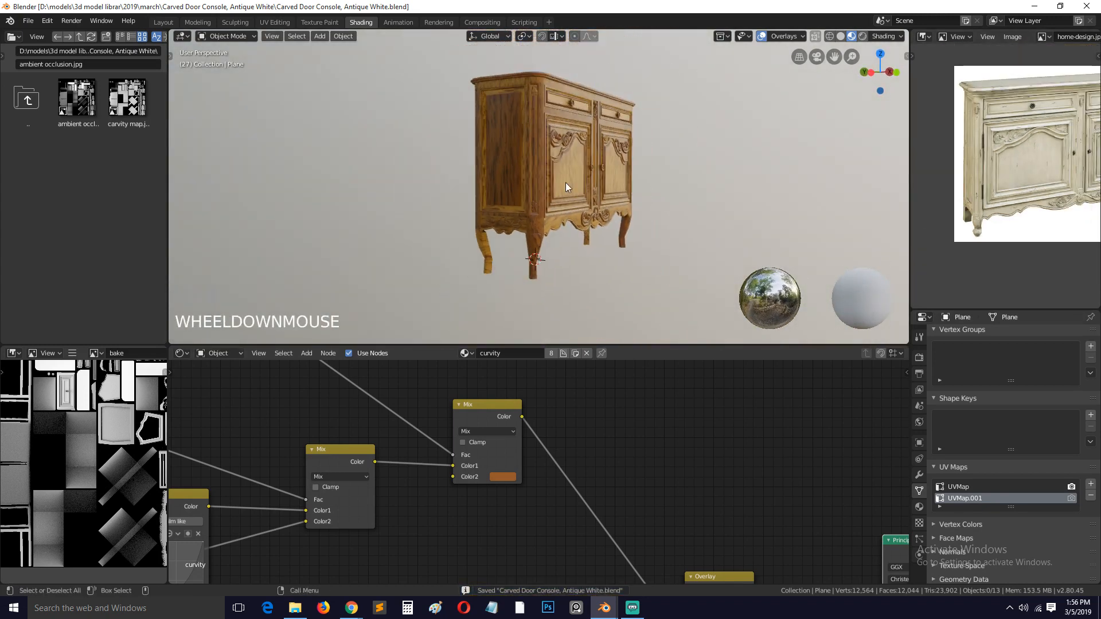
# Move the Principled BSDF node farther out, bring the Overlay node close to the last Mix node, and save the file
pyautogui.moveTo(650, 500); pyautogui.dragTo(603, 388, button='middle')
pyautogui.moveTo(665, 471); pyautogui.dragTo(616, 369)
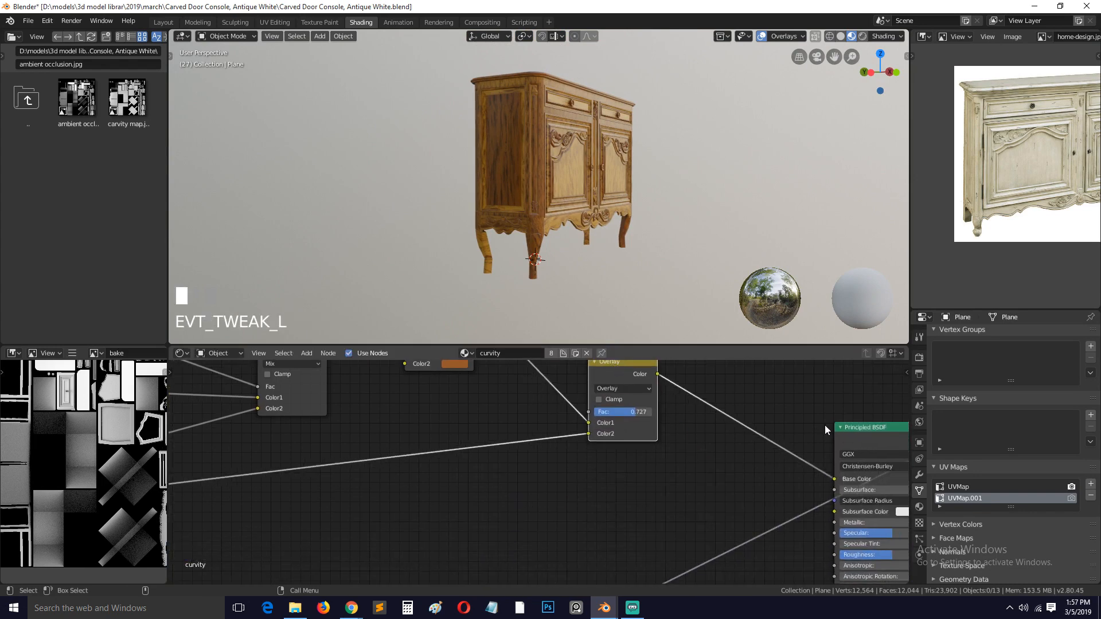
pyautogui.click(841, 427)
pyautogui.scroll(-3, 703, 464)
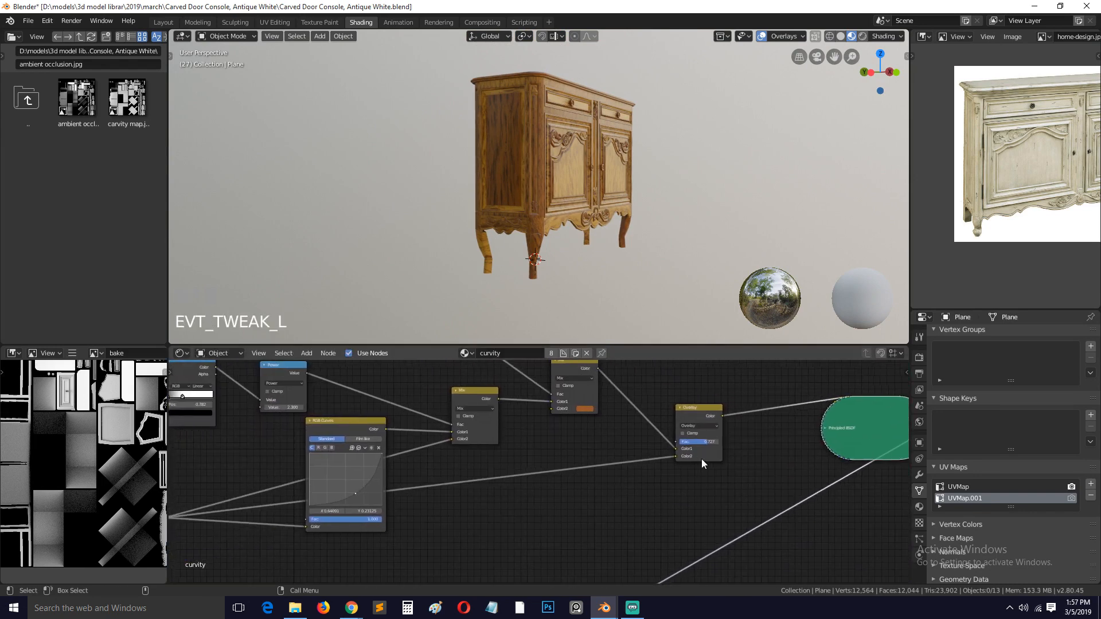
pyautogui.hotkey('ctrl', 's')
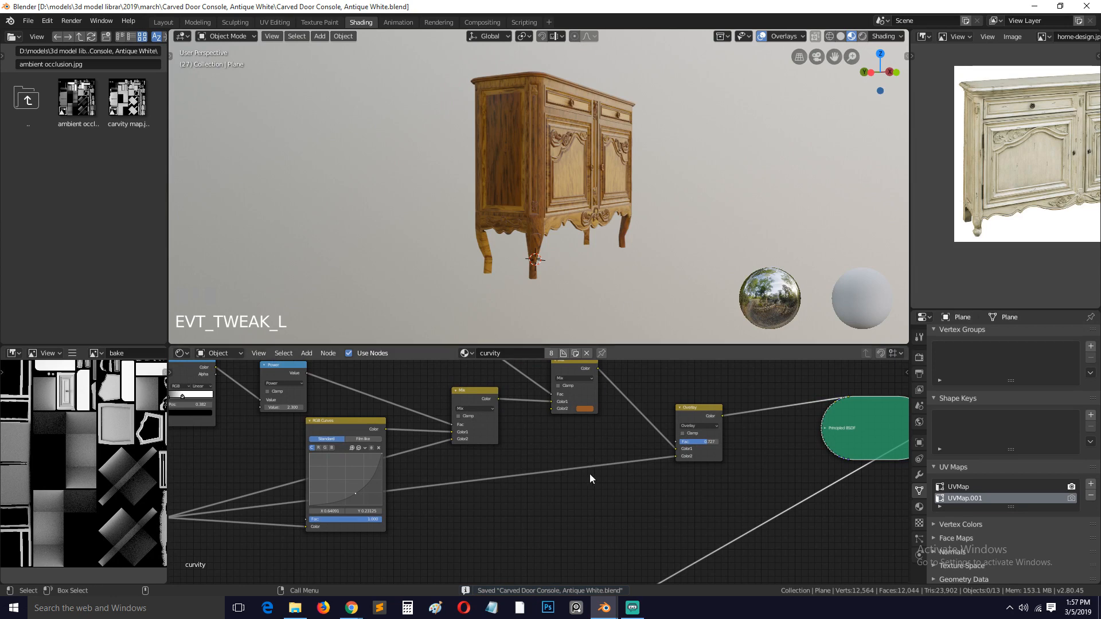
pyautogui.scroll(-3, 553, 504)
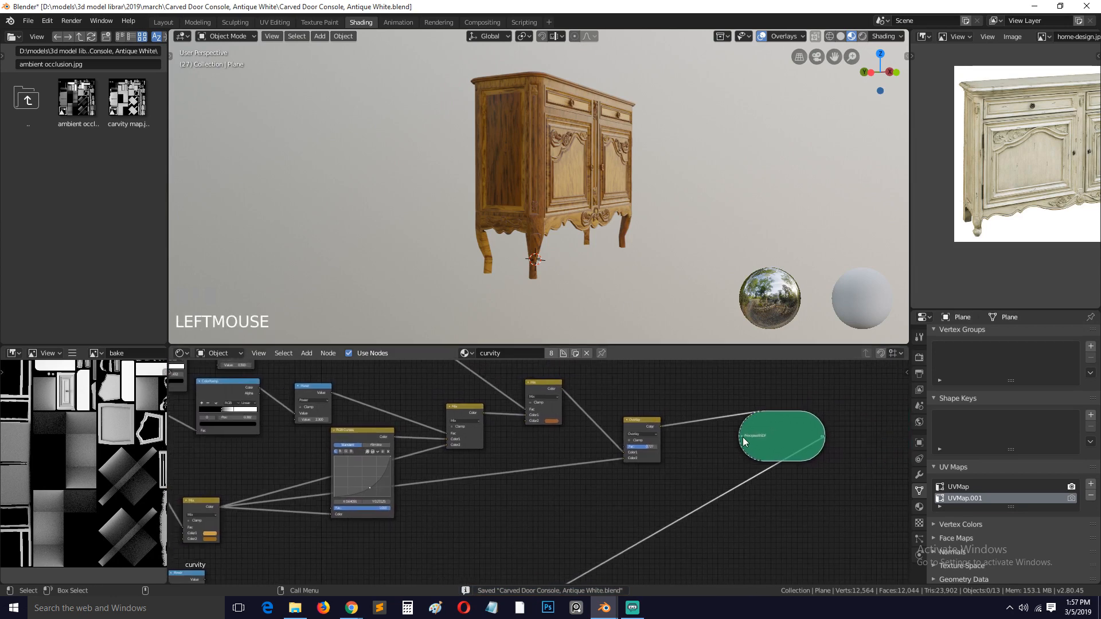
pyautogui.click(743, 437)
pyautogui.moveTo(747, 442); pyautogui.dragTo(861, 433)
pyautogui.moveTo(629, 430); pyautogui.dragTo(601, 425)
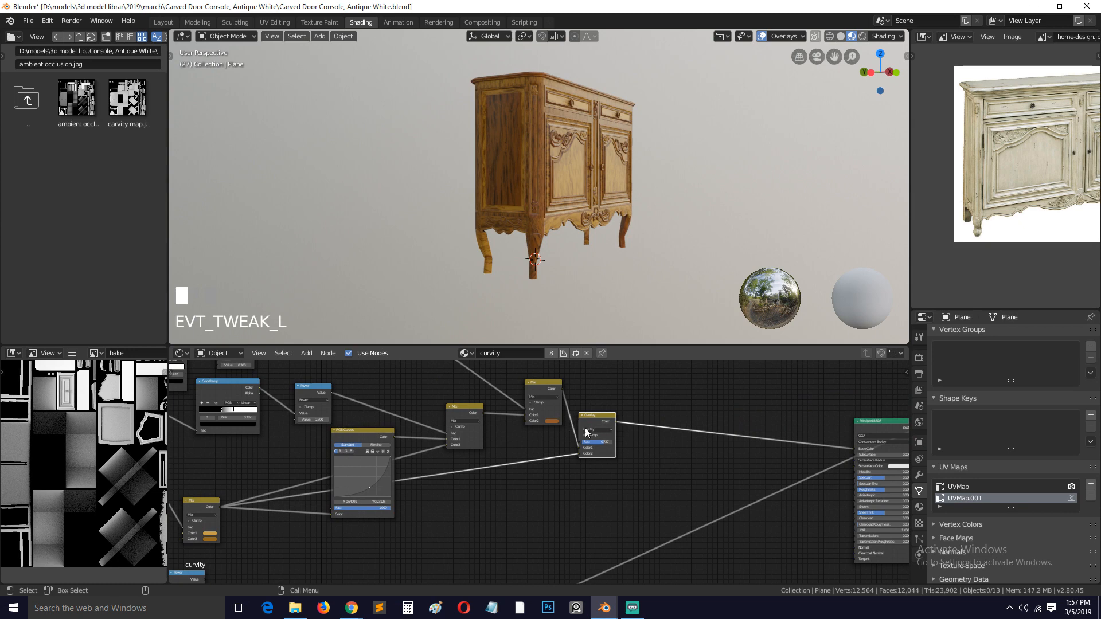
# Add a ColorRamp node fed by the Overlay node's color output and preview it on the cabinet
pyautogui.hotkey('shift', 'a')
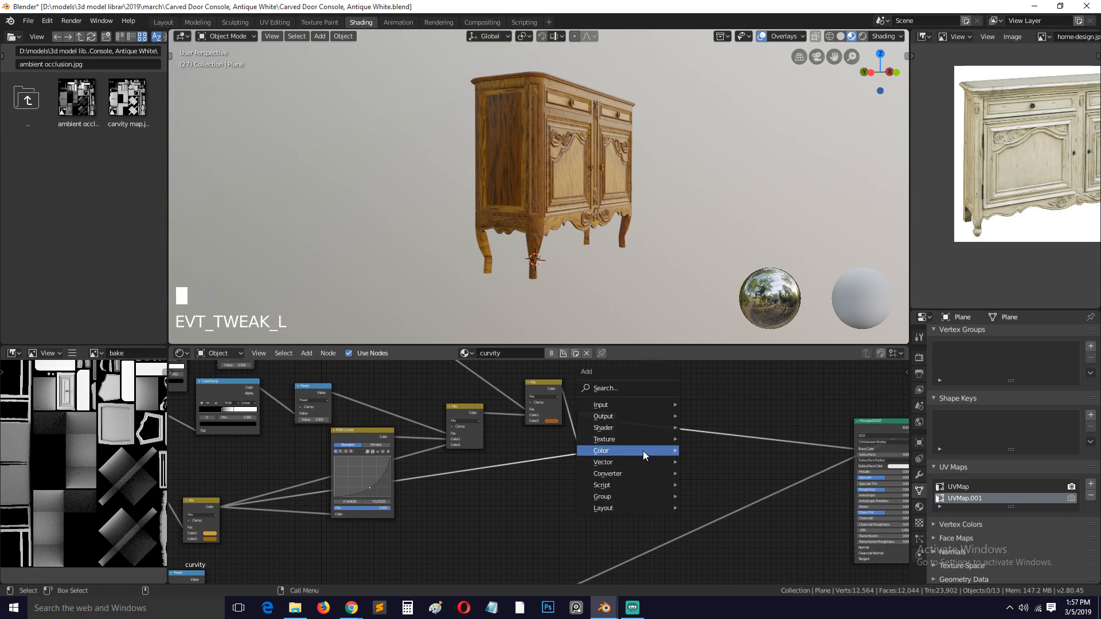
pyautogui.moveTo(632, 471)
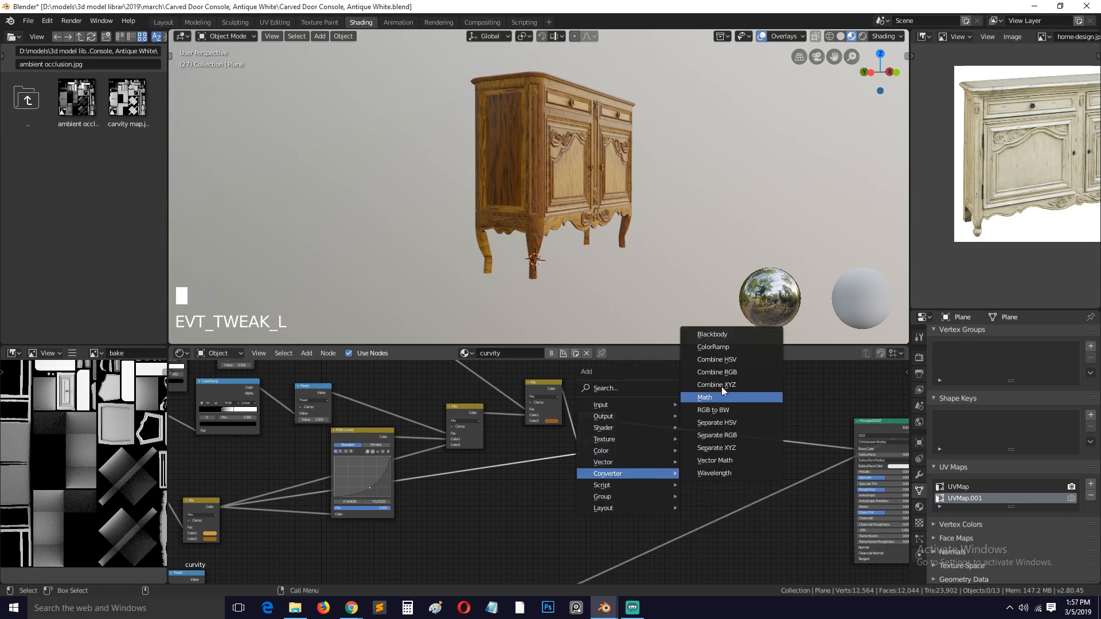
pyautogui.click(731, 351)
pyautogui.moveTo(618, 425); pyautogui.dragTo(657, 500)
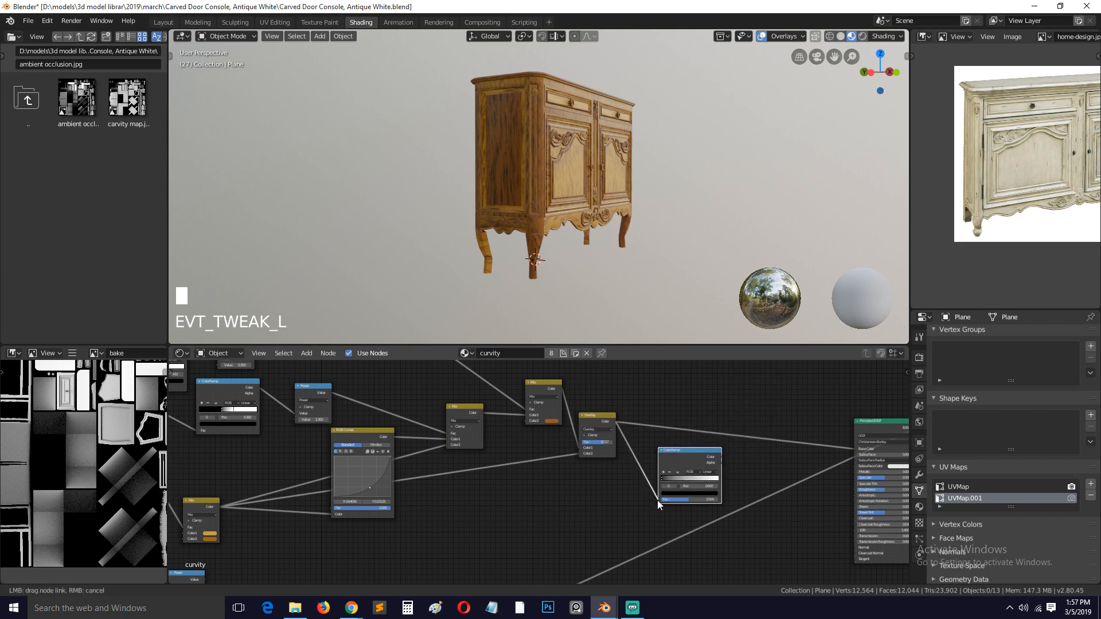
pyautogui.keyDown('ctrl'); pyautogui.keyDown('shift'); pyautogui.click(685, 456); pyautogui.keyUp('shift'); pyautogui.keyUp('ctrl')
pyautogui.moveTo(604, 195); pyautogui.dragTo(565, 257, button='middle')
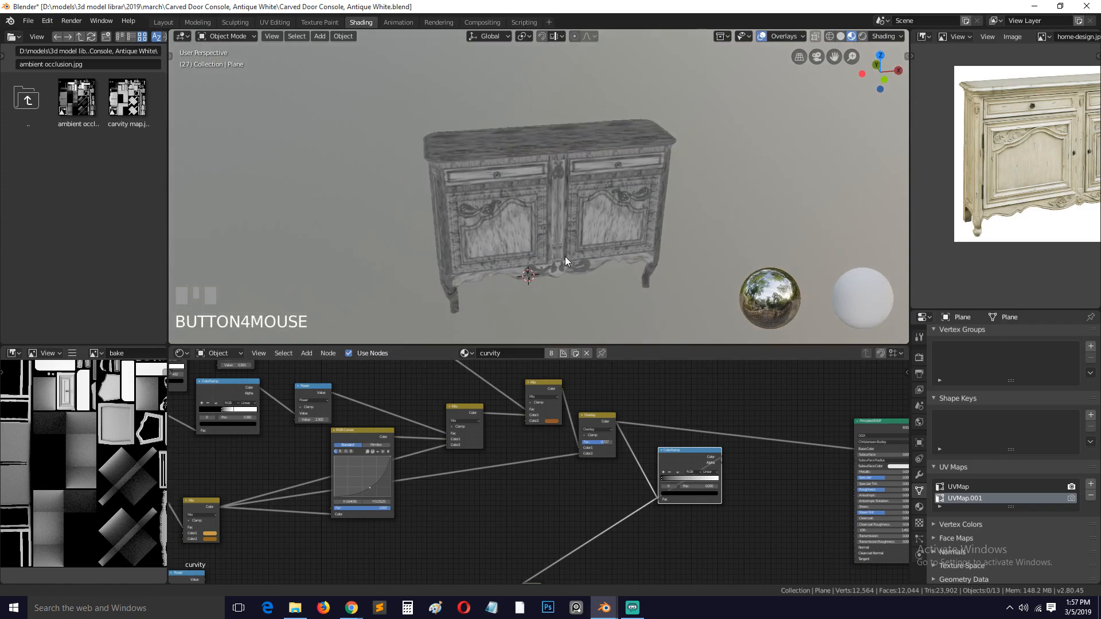
pyautogui.scroll(3, 632, 250)
pyautogui.moveTo(632, 250); pyautogui.dragTo(644, 216, button='middle')
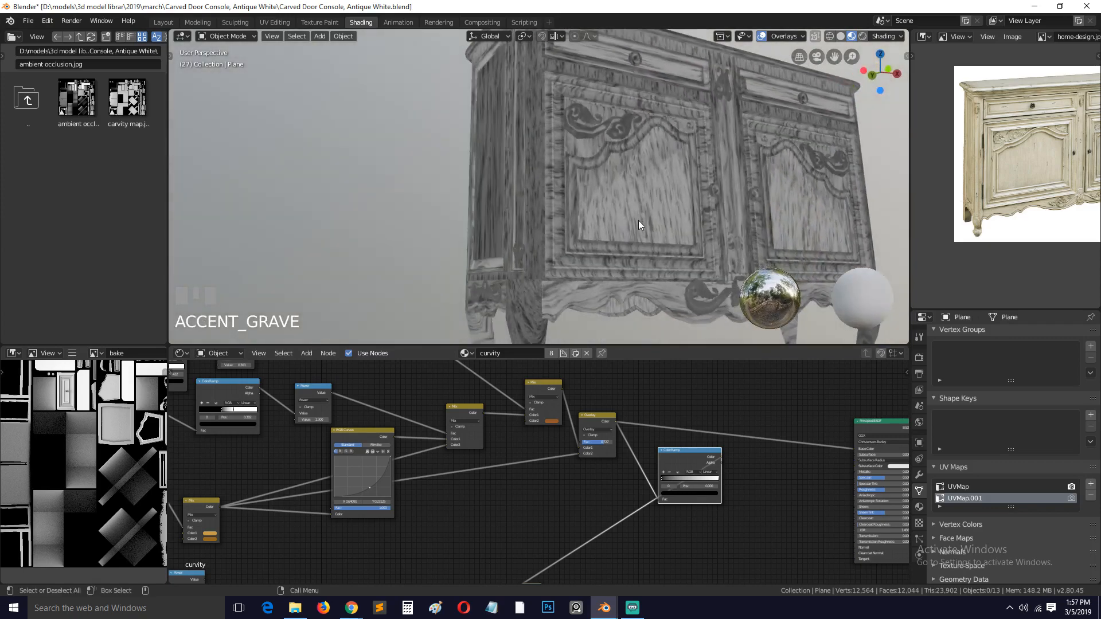
pyautogui.scroll(-2, 617, 409)
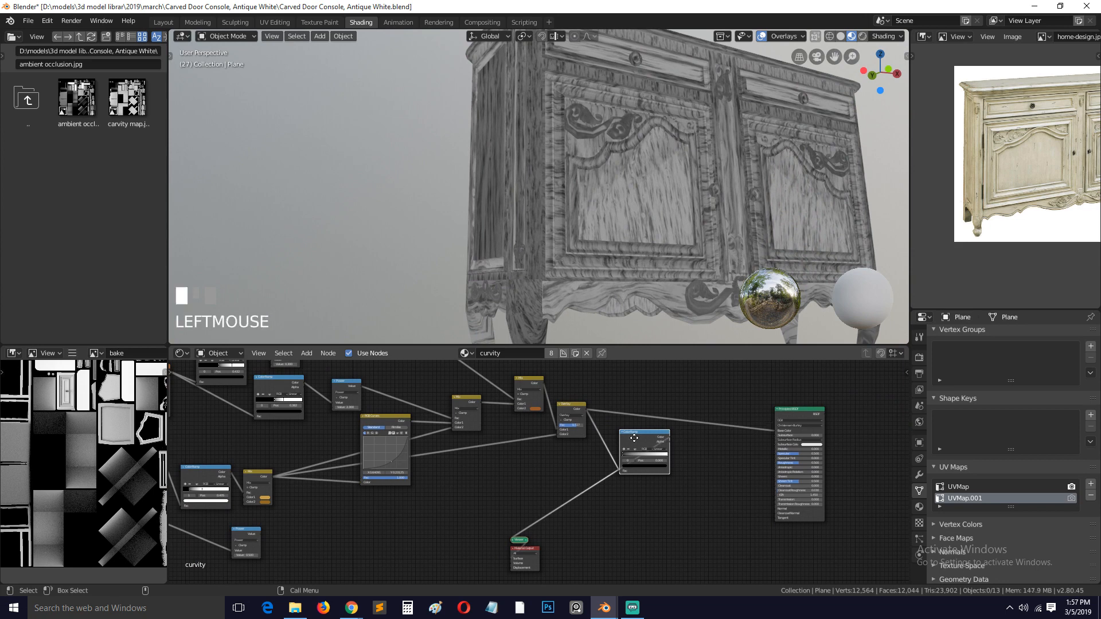
pyautogui.moveTo(645, 454); pyautogui.dragTo(641, 463)
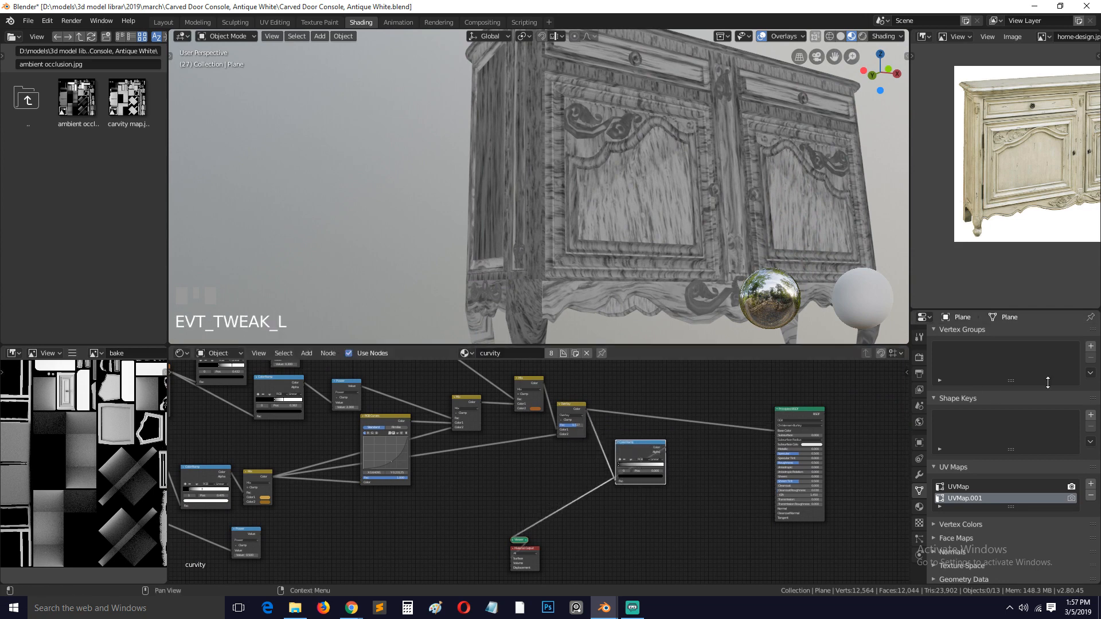
# Bring the grunge image 01-06-2013_grunge09.jpg into the node tree below the ColorRamp and preview it on the cabinet
pyautogui.hotkey('alt', 'Tab')
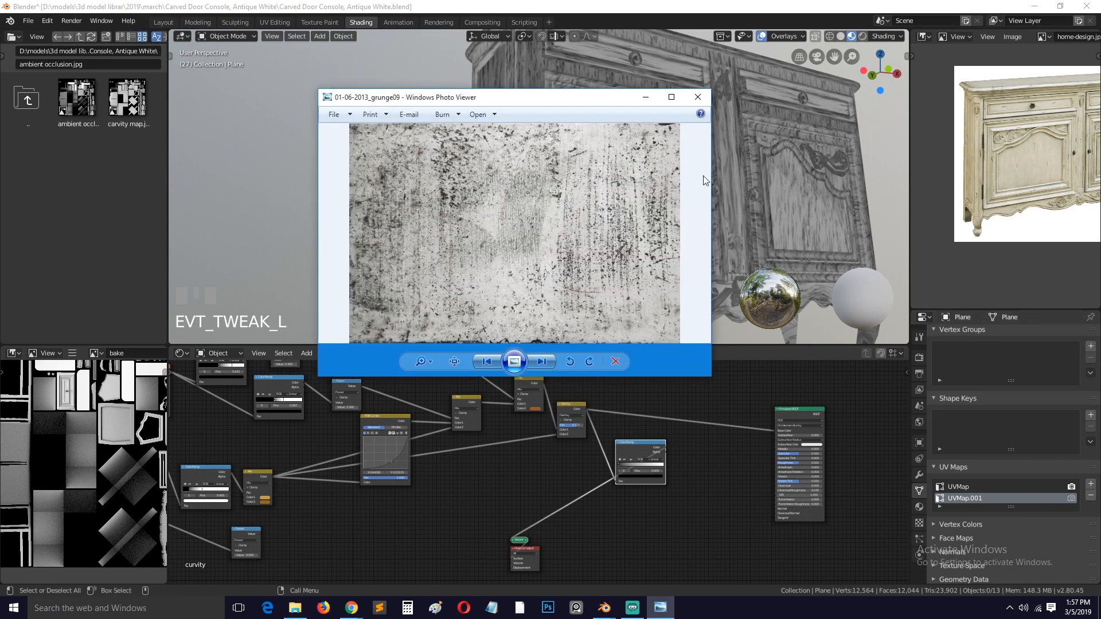
pyautogui.click(693, 101)
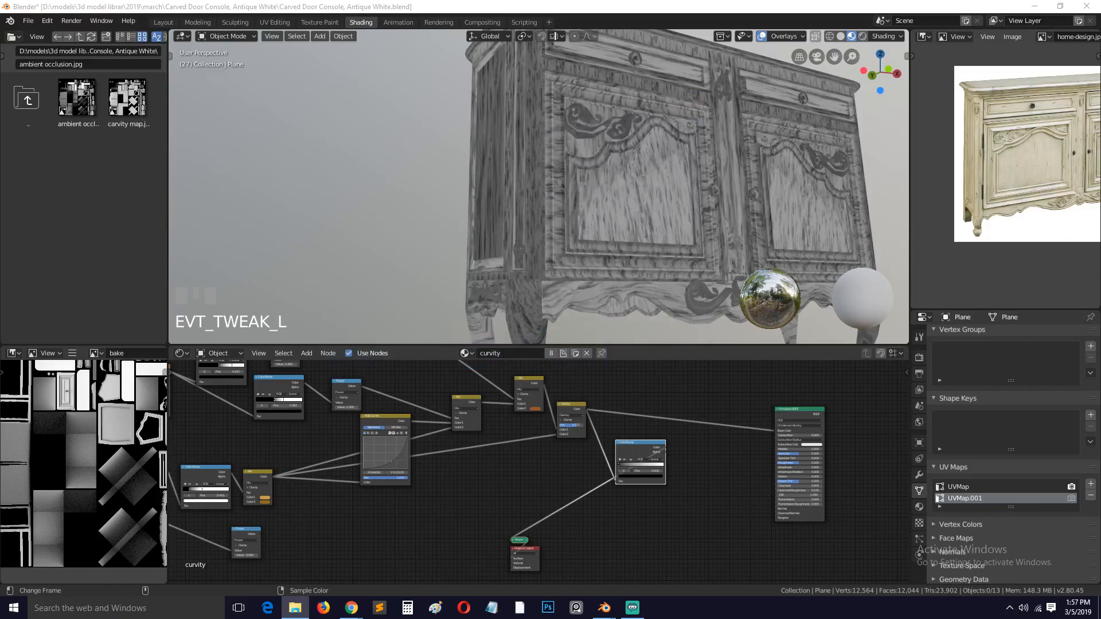
pyautogui.moveTo(734, 528); pyautogui.dragTo(659, 524)
pyautogui.scroll(2, 668, 517)
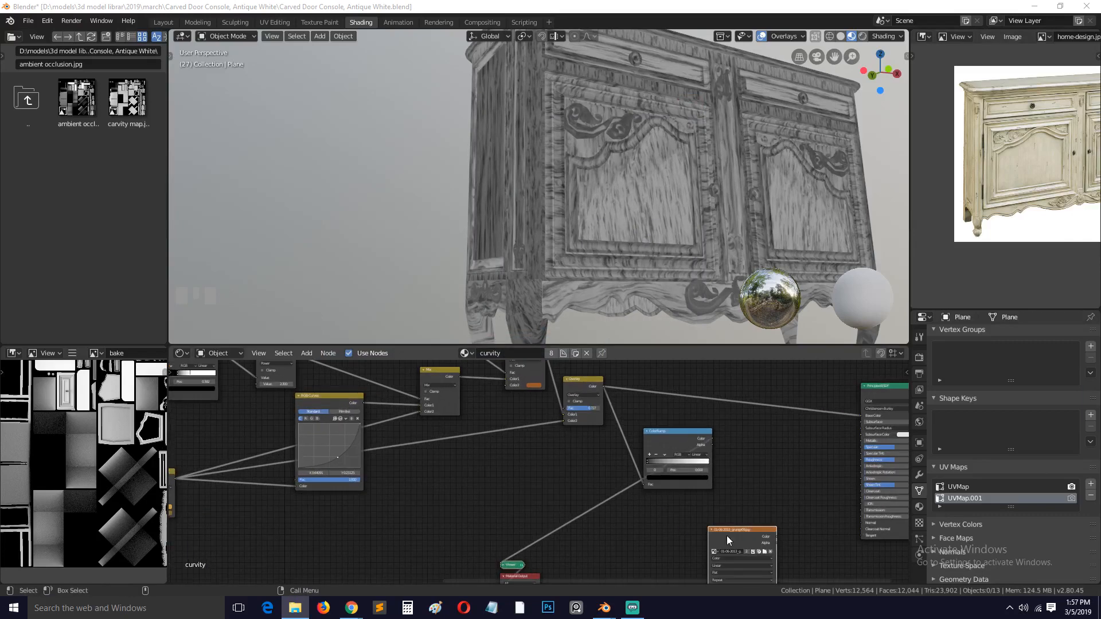
pyautogui.moveTo(727, 536); pyautogui.dragTo(668, 522)
pyautogui.keyDown('ctrl'); pyautogui.keyDown('shift'); pyautogui.click(679, 521); pyautogui.keyUp('shift'); pyautogui.keyUp('ctrl')
pyautogui.press('`')
pyautogui.moveTo(644, 303)
pyautogui.mouseDown(button='middle')
pyautogui.moveTo(612, 281)
pyautogui.moveTo(538, 314)
pyautogui.moveTo(554, 319)
pyautogui.moveTo(596, 270)
pyautogui.moveTo(659, 294)
pyautogui.moveTo(660, 318)
pyautogui.mouseUp(button='middle')
pyautogui.moveTo(700, 542); pyautogui.dragTo(692, 526)
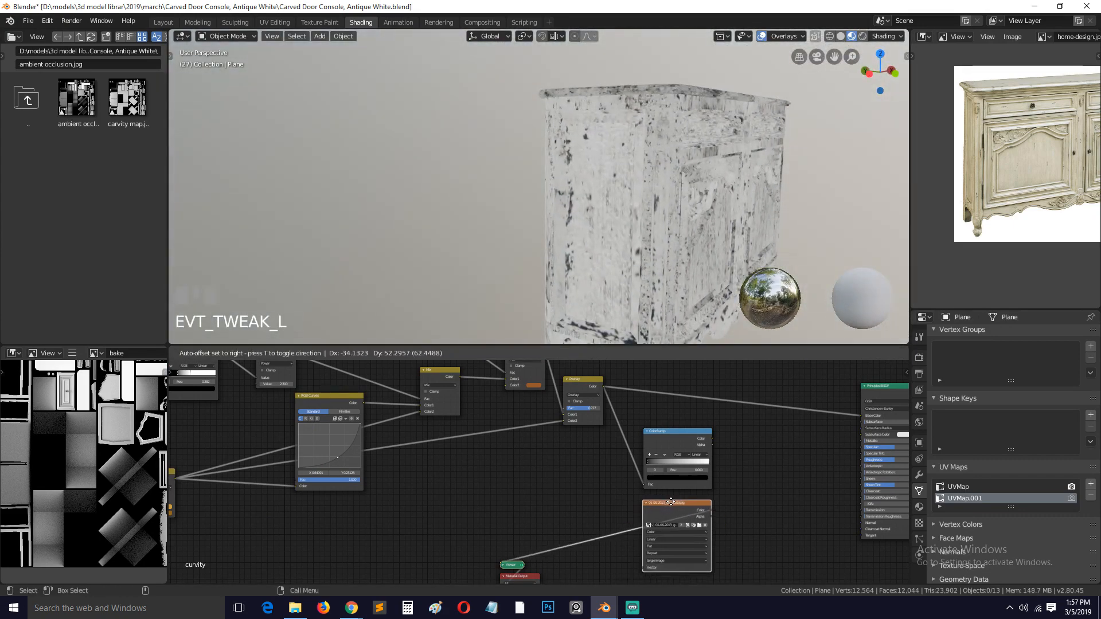
# Insert a Mix node between the Overlay and ColorRamp nodes, feed the grunge texture's color into Color2 and preview the mix
pyautogui.moveTo(687, 440); pyautogui.dragTo(789, 431)
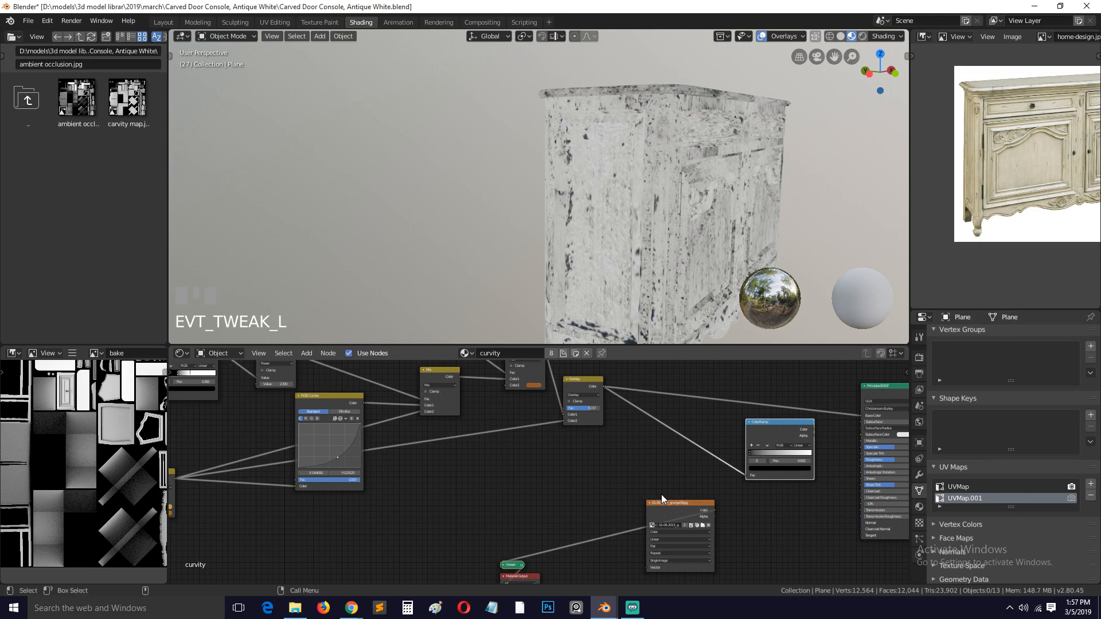
pyautogui.moveTo(665, 505); pyautogui.dragTo(588, 496)
pyautogui.hotkey('shift', 'a')
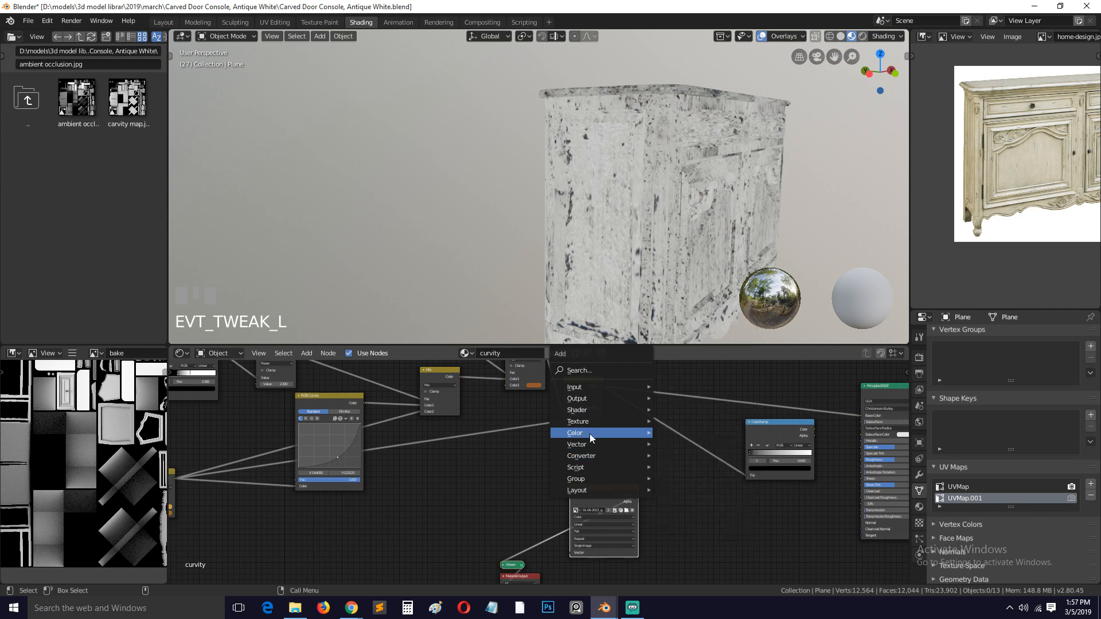
pyautogui.moveTo(590, 434)
pyautogui.click(682, 496)
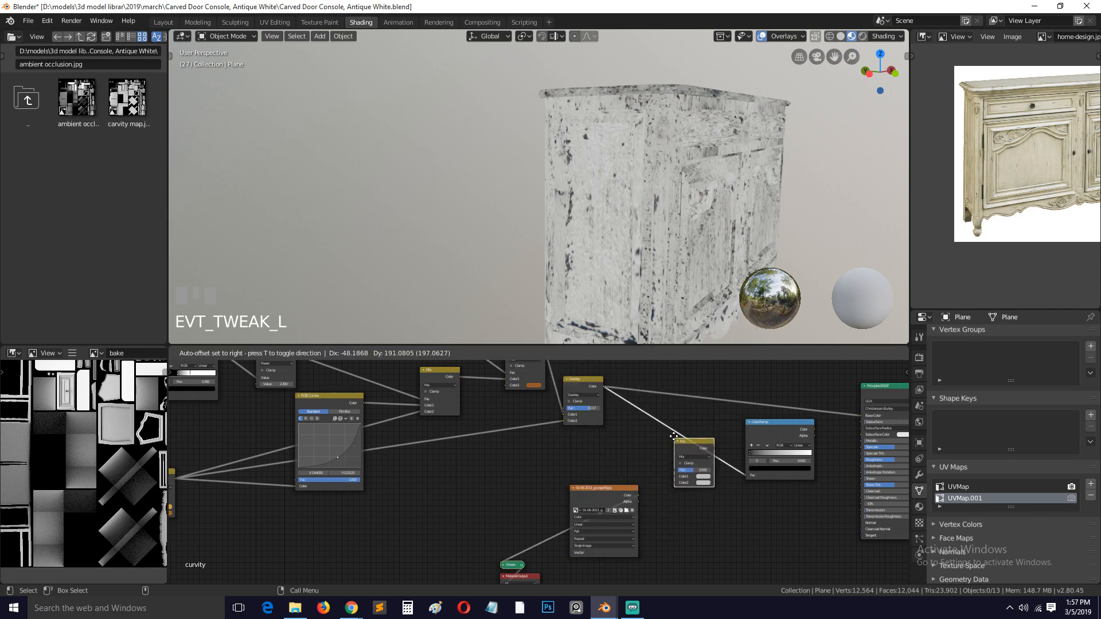
pyautogui.click(695, 459)
pyautogui.scroll(1, 658, 518)
pyautogui.moveTo(657, 504); pyautogui.dragTo(699, 483)
pyautogui.keyDown('ctrl'); pyautogui.keyDown('shift'); pyautogui.click(720, 441); pyautogui.keyUp('shift'); pyautogui.keyUp('ctrl')
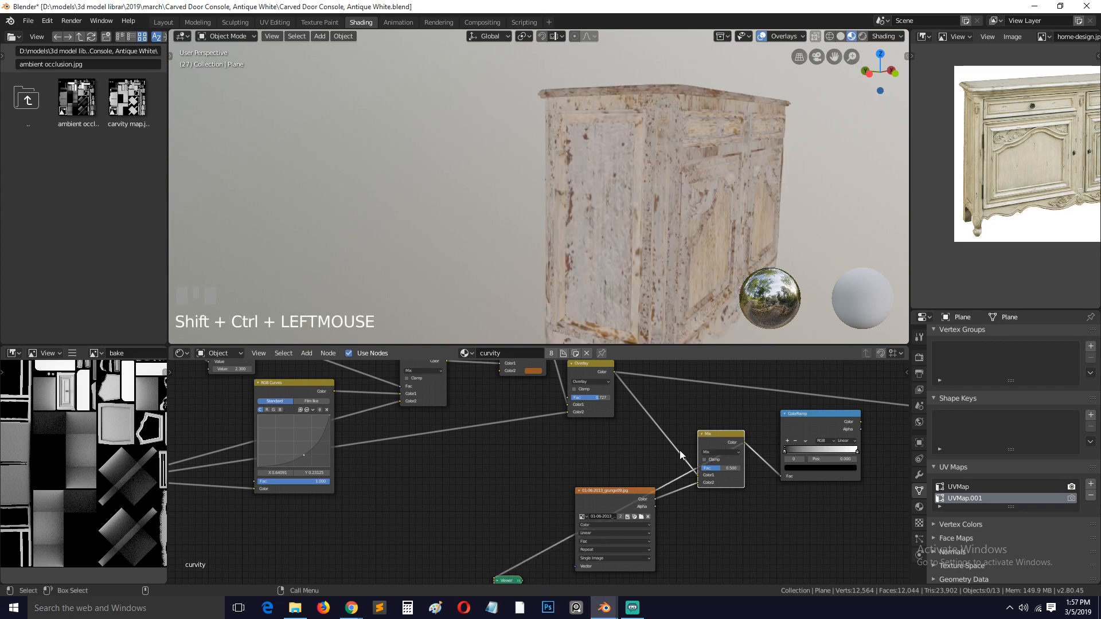
# Set the last Mix node's factor to 1.000 and its blend mode to Multiply, check the cabinet, and save the file
pyautogui.press('`')
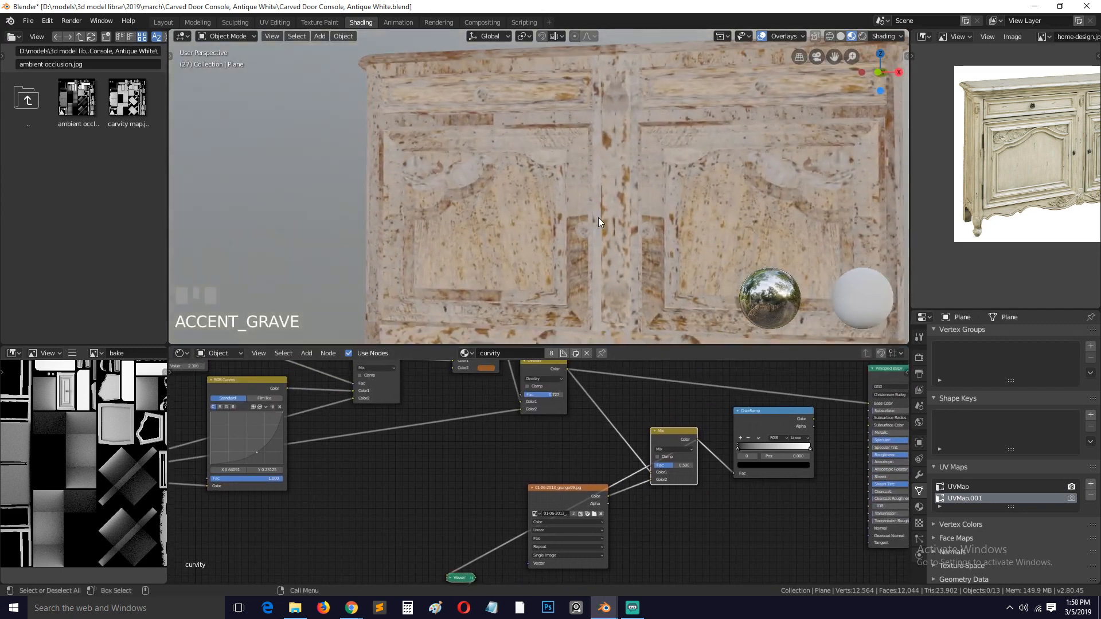
pyautogui.hotkey('ctrl', 's')
pyautogui.moveTo(669, 440)
pyautogui.mouseDown()
pyautogui.moveTo(636, 431)
pyautogui.moveTo(671, 456)
pyautogui.moveTo(652, 451)
pyautogui.mouseUp()
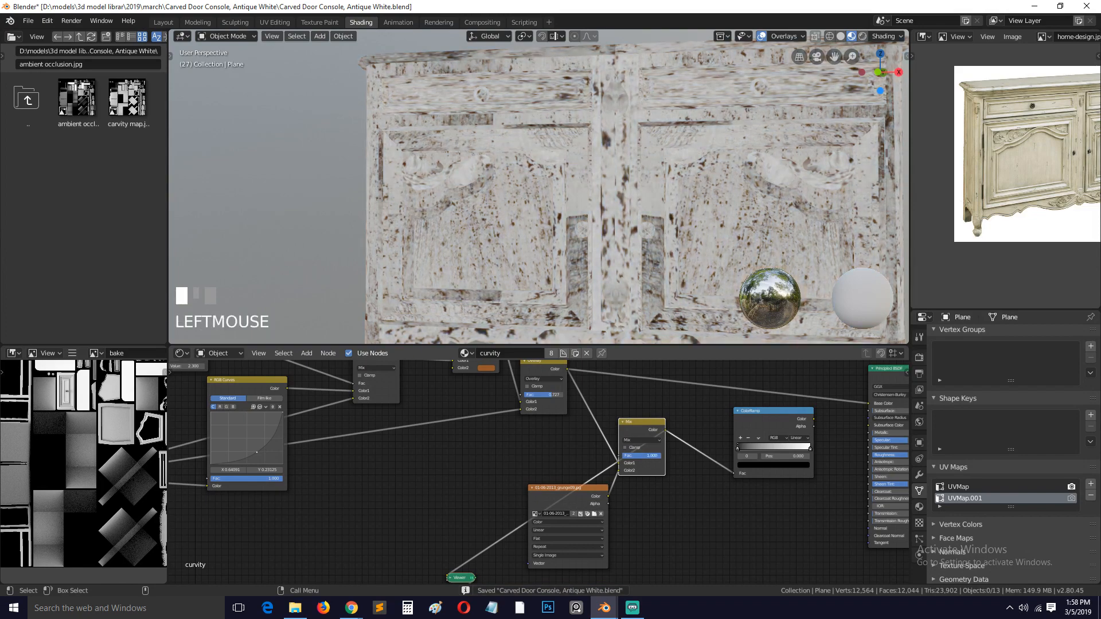
pyautogui.click(647, 440)
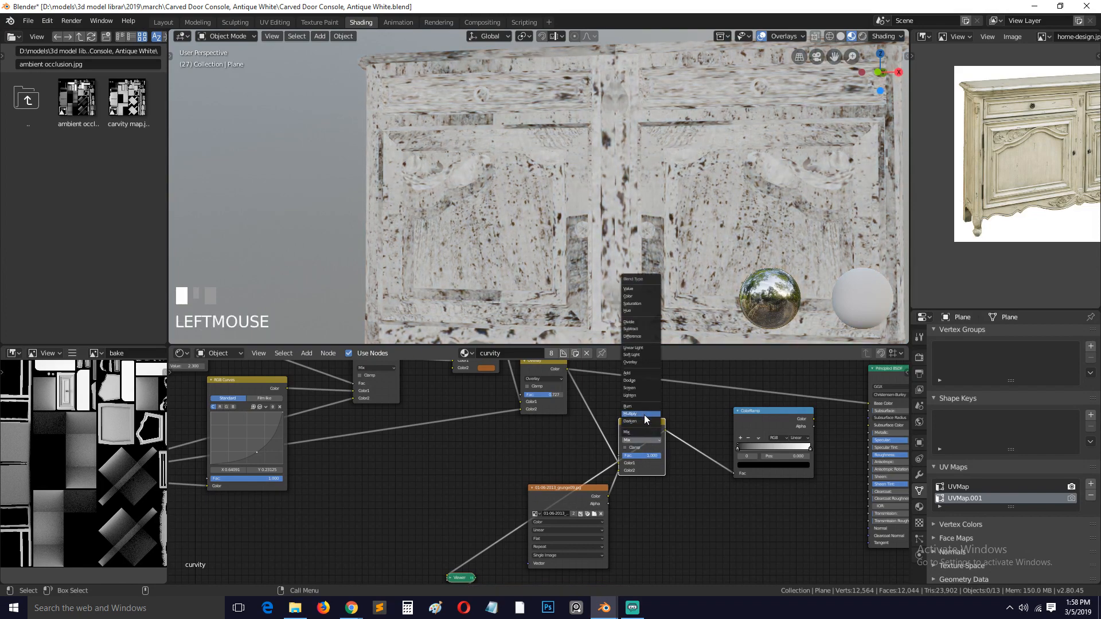
pyautogui.click(641, 413)
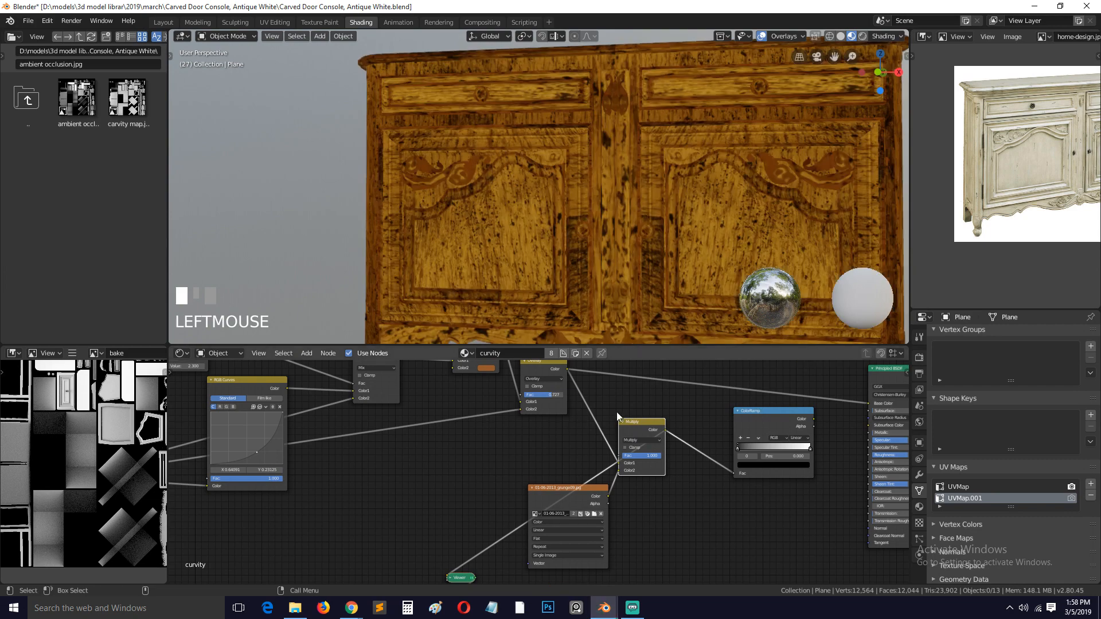
pyautogui.press('`')
pyautogui.scroll(3, 652, 250)
pyautogui.hotkey('ctrl', 's')
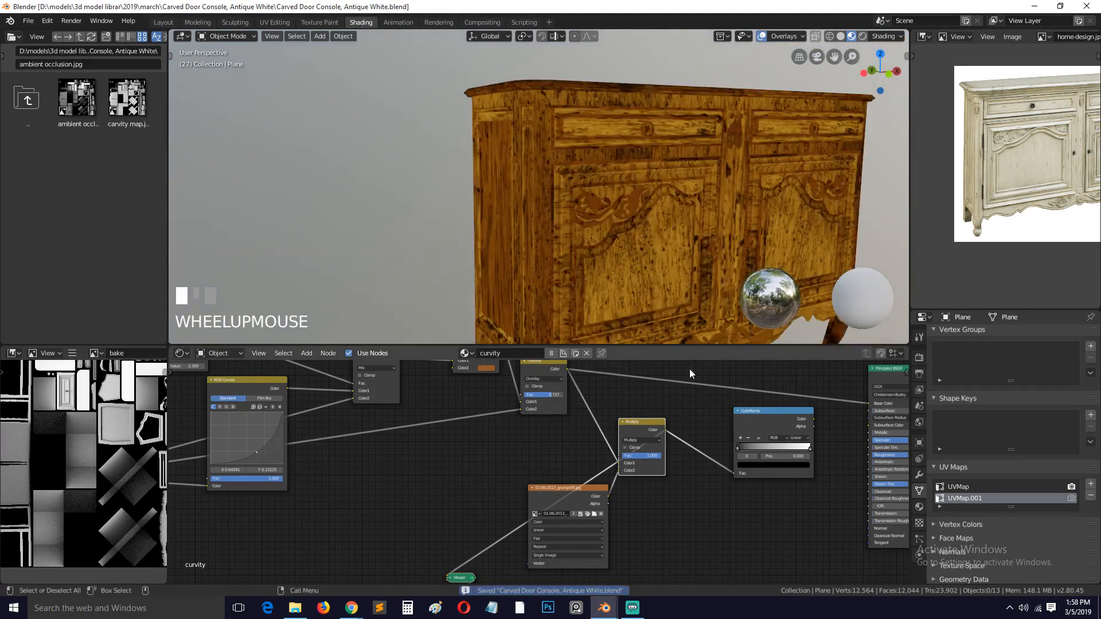
# Connect the Multiply node's color output to the Principled BSDF's Base Color and preview the full shader on the cabinet
pyautogui.moveTo(689, 371); pyautogui.dragTo(595, 520, button='middle')
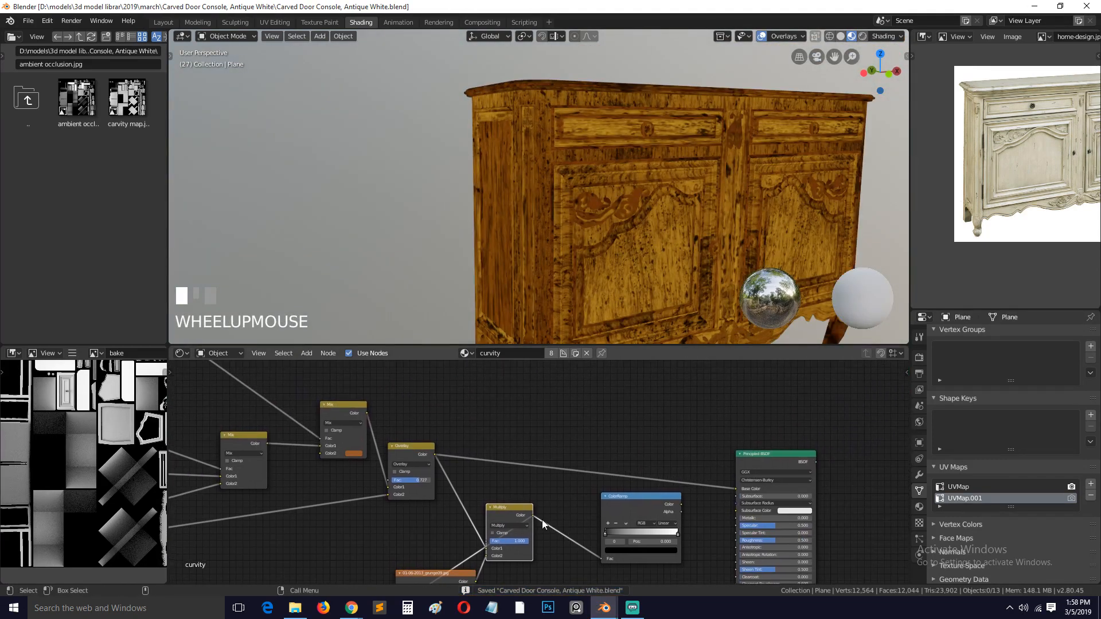
pyautogui.moveTo(535, 518); pyautogui.dragTo(738, 489)
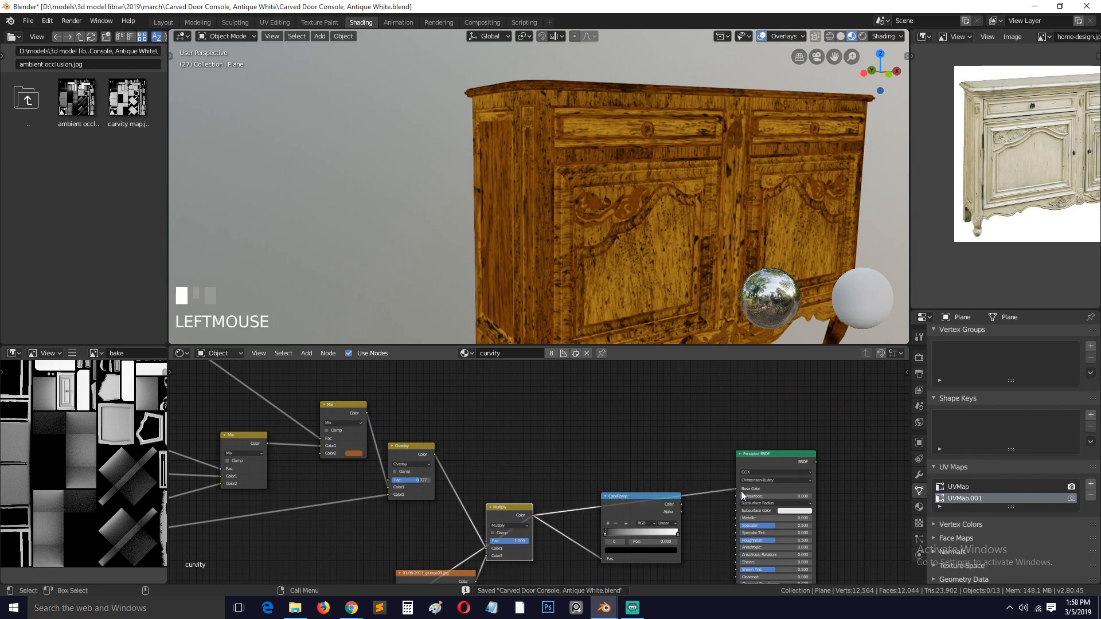
pyautogui.keyDown('ctrl'); pyautogui.keyDown('shift'); pyautogui.click(763, 455); pyautogui.keyUp('shift'); pyautogui.keyUp('ctrl')
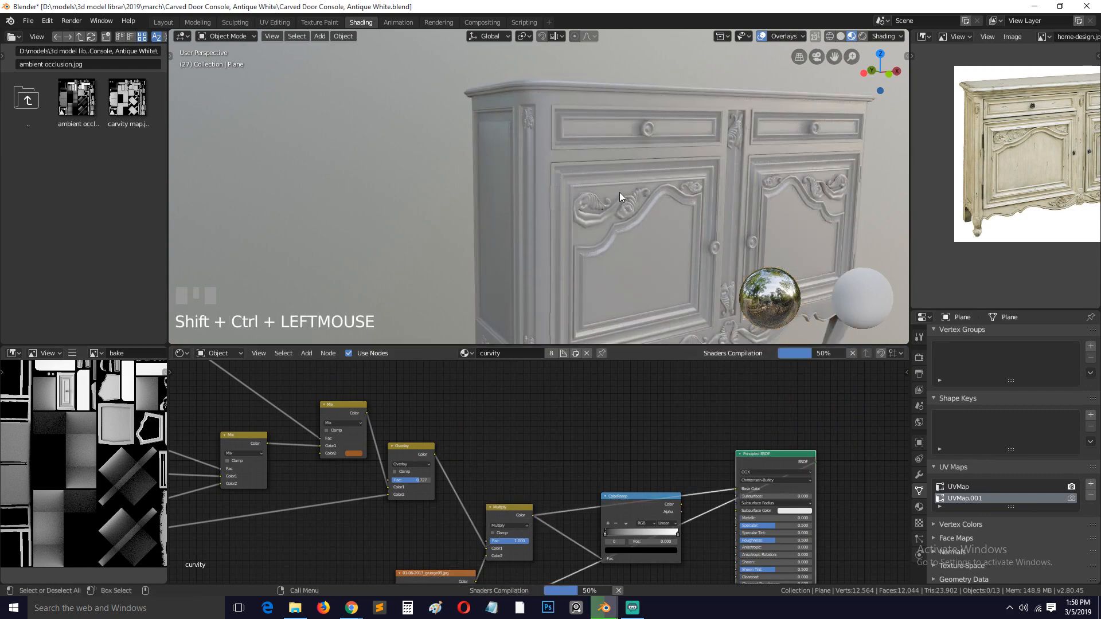
pyautogui.press('`')
pyautogui.scroll(-3, 607, 199)
pyautogui.moveTo(609, 199)
pyautogui.mouseDown(button='middle')
pyautogui.moveTo(671, 219)
pyautogui.moveTo(660, 206)
pyautogui.moveTo(627, 203)
pyautogui.mouseUp(button='middle')
pyautogui.scroll(2, 601, 277)
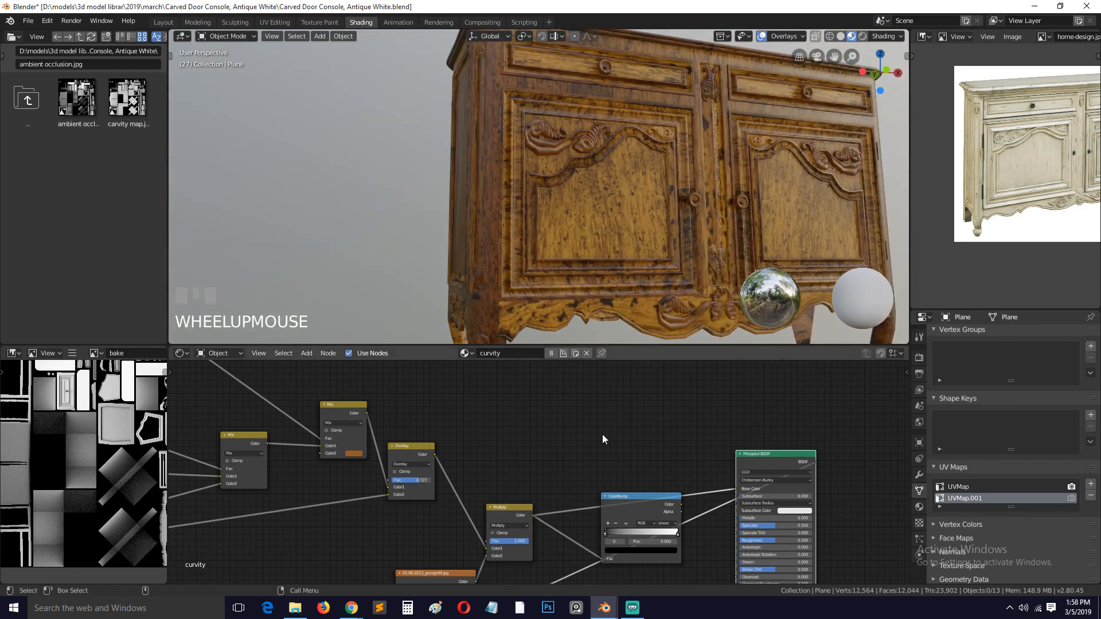
# Lower the Multiply node's factor to 0.836 and rearrange the Multiply, grunge texture and ColorRamp nodes
pyautogui.moveTo(580, 483); pyautogui.dragTo(621, 434, button='middle')
pyautogui.moveTo(560, 492); pyautogui.dragTo(547, 492)
pyautogui.scroll(-5, 577, 447)
pyautogui.moveTo(576, 450); pyautogui.dragTo(613, 430, button='middle')
pyautogui.moveTo(591, 446); pyautogui.dragTo(594, 401)
pyautogui.moveTo(548, 492); pyautogui.dragTo(501, 466)
pyautogui.moveTo(659, 447); pyautogui.dragTo(631, 451)
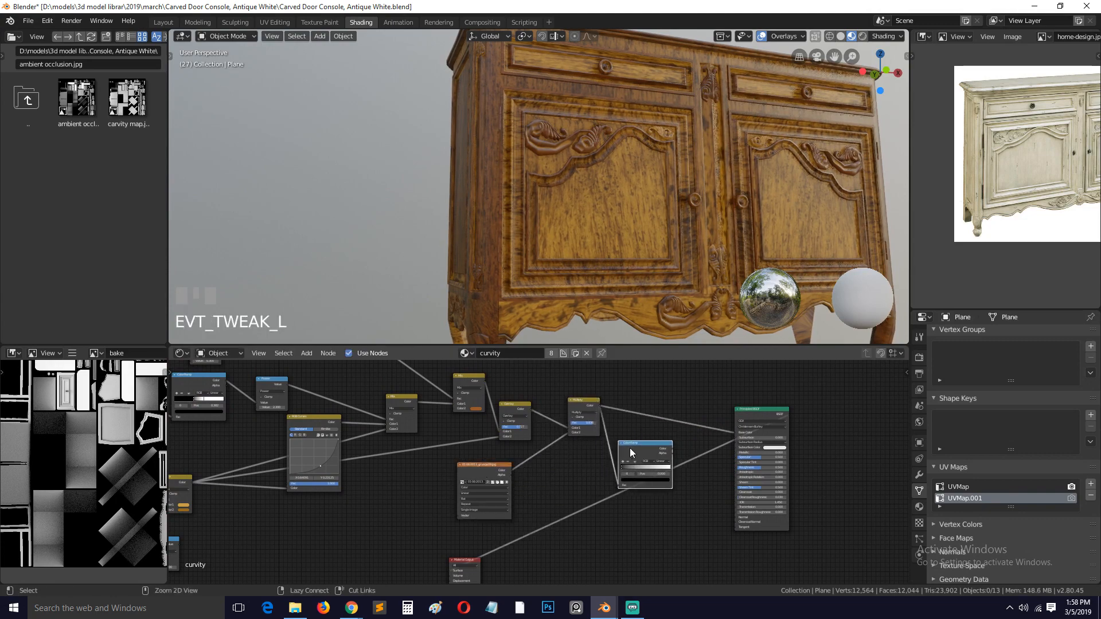
# Preview the ColorRamp on the cabinet, connect its color output to the Principled BSDF's Roughness, and preview the full shader again
pyautogui.keyDown('ctrl'); pyautogui.keyDown('shift'); pyautogui.click(638, 449); pyautogui.keyUp('shift'); pyautogui.keyUp('ctrl')
pyautogui.press('`')
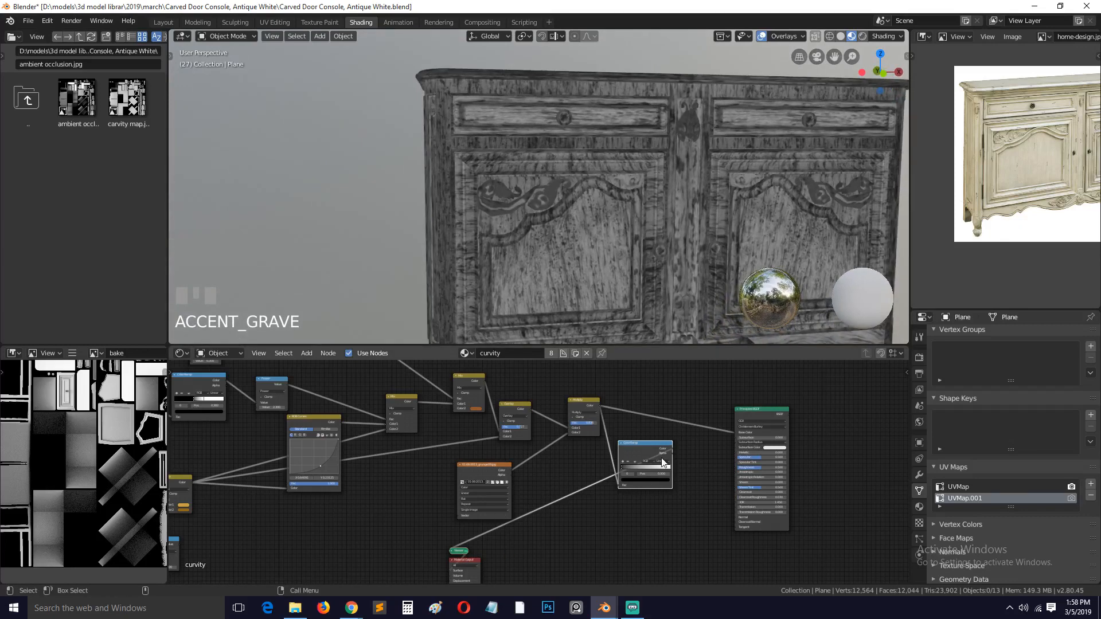
pyautogui.moveTo(661, 449); pyautogui.dragTo(807, 465)
pyautogui.scroll(4, 664, 449)
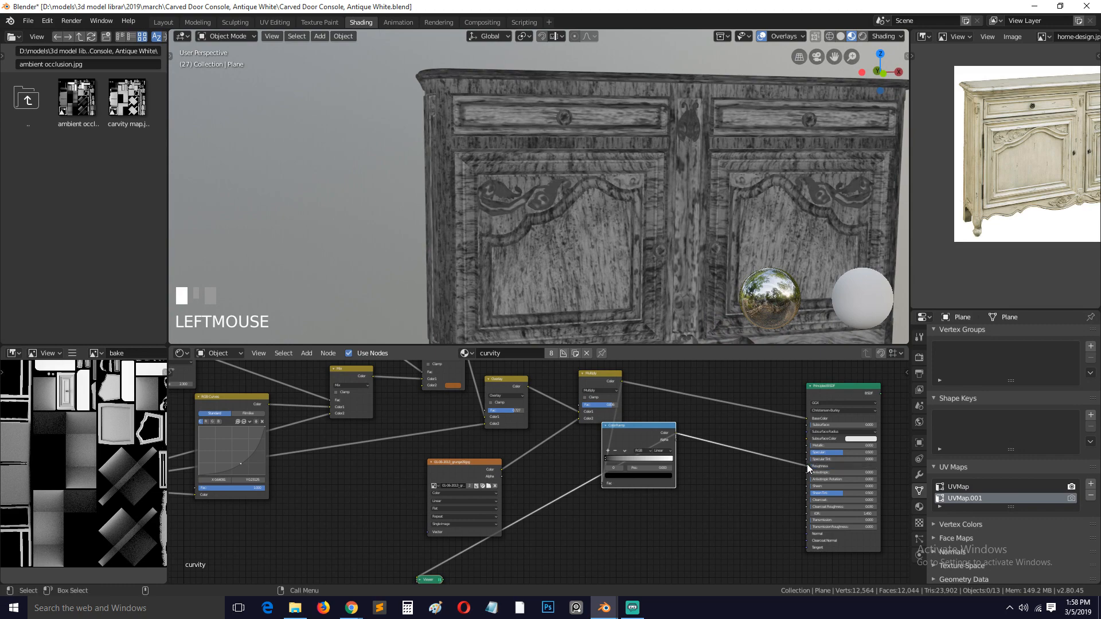
pyautogui.keyDown('ctrl'); pyautogui.keyDown('shift'); pyautogui.click(841, 395); pyautogui.keyUp('shift'); pyautogui.keyUp('ctrl')
# Place the Material Output node beside the Principled BSDF, reposition the ColorRamp between the Multiply node and the shader, and save the file
pyautogui.scroll(-1, 618, 521)
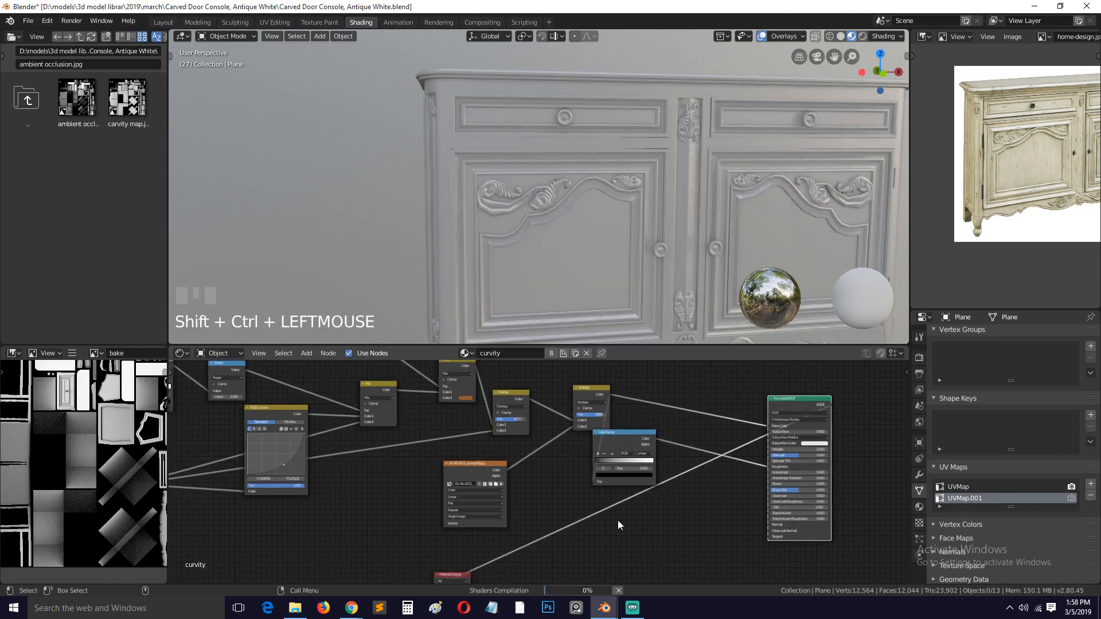
pyautogui.scroll(-1, 458, 570)
pyautogui.moveTo(456, 573); pyautogui.dragTo(808, 286)
pyautogui.moveTo(632, 232); pyautogui.dragTo(628, 280, button='middle')
pyautogui.hotkey('ctrl', 's')
pyautogui.scroll(1, 652, 246)
pyautogui.scroll(1, 662, 242)
pyautogui.scroll(3, 629, 461)
pyautogui.moveTo(629, 461); pyautogui.dragTo(602, 510, button='middle')
pyautogui.moveTo(599, 481); pyautogui.dragTo(675, 468)
pyautogui.hotkey('ctrl', 's')
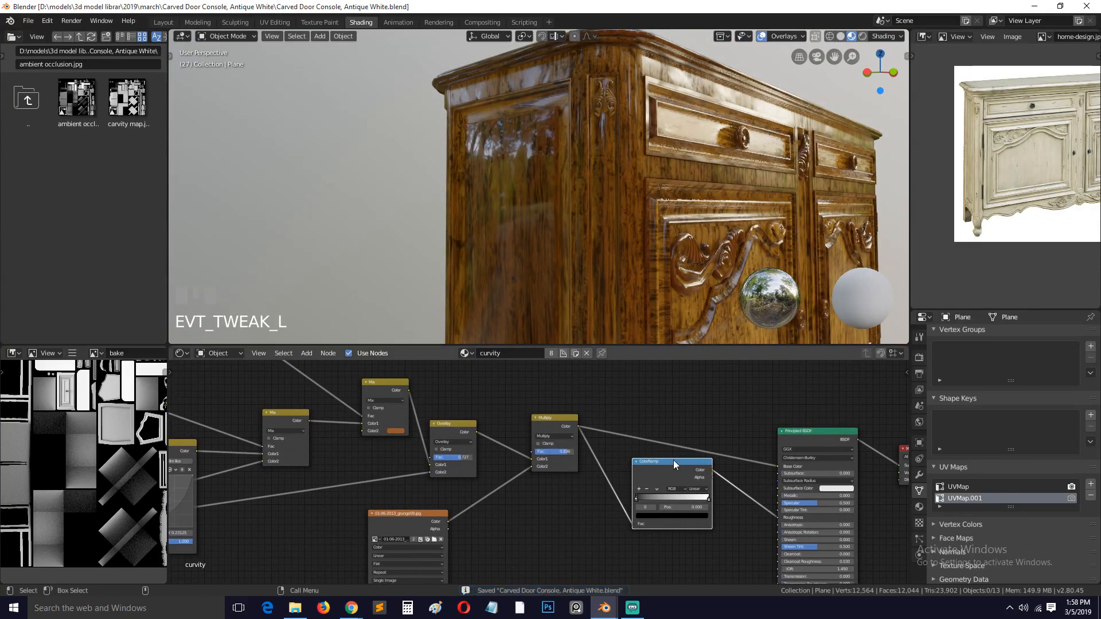
# Insert a Math node set to Add between the ColorRamp's color output and the Roughness input, and inspect the cabinet's side
pyautogui.scroll(2, 674, 463)
pyautogui.moveTo(676, 468); pyautogui.dragTo(629, 474, button='middle')
pyautogui.moveTo(662, 474); pyautogui.dragTo(604, 482)
pyautogui.hotkey('shift', 'a')
pyautogui.moveTo(693, 506)
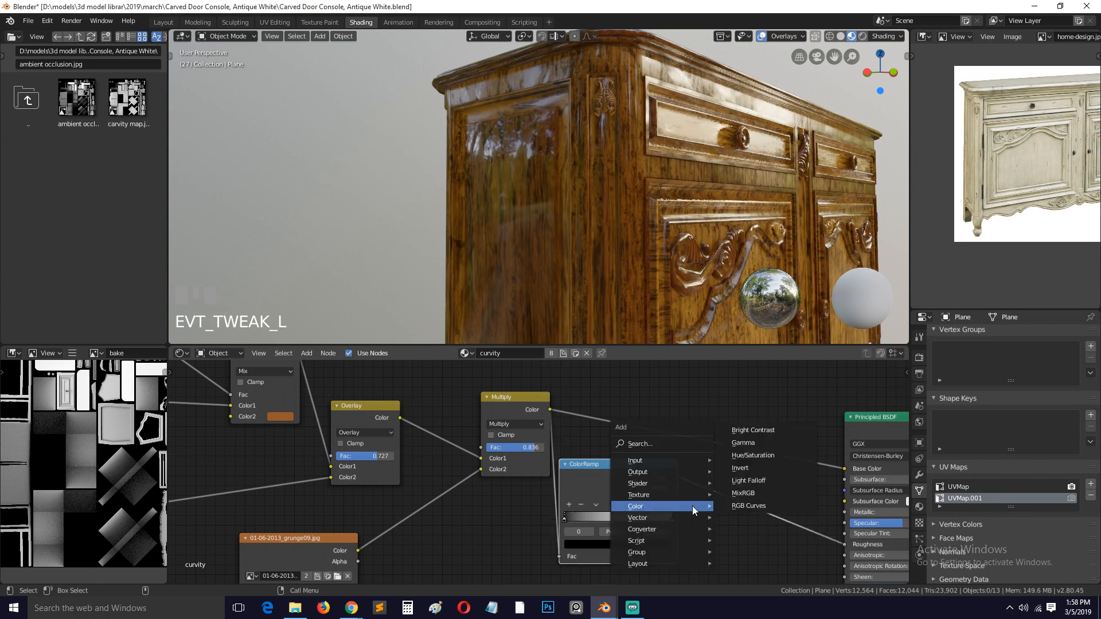
pyautogui.moveTo(665, 532)
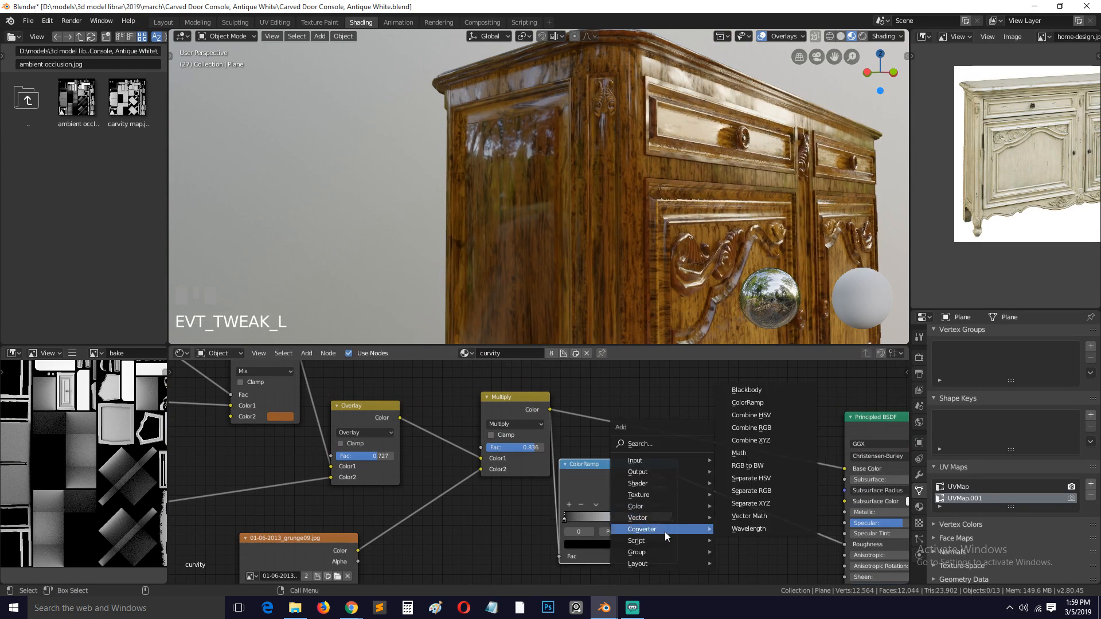
pyautogui.click(753, 453)
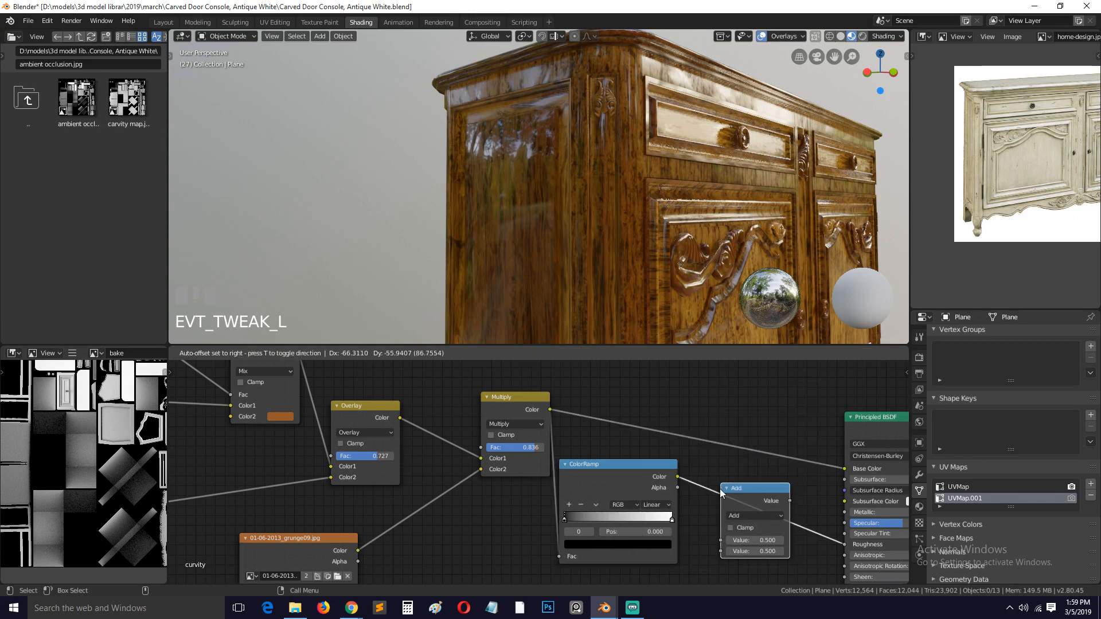
pyautogui.click(720, 488)
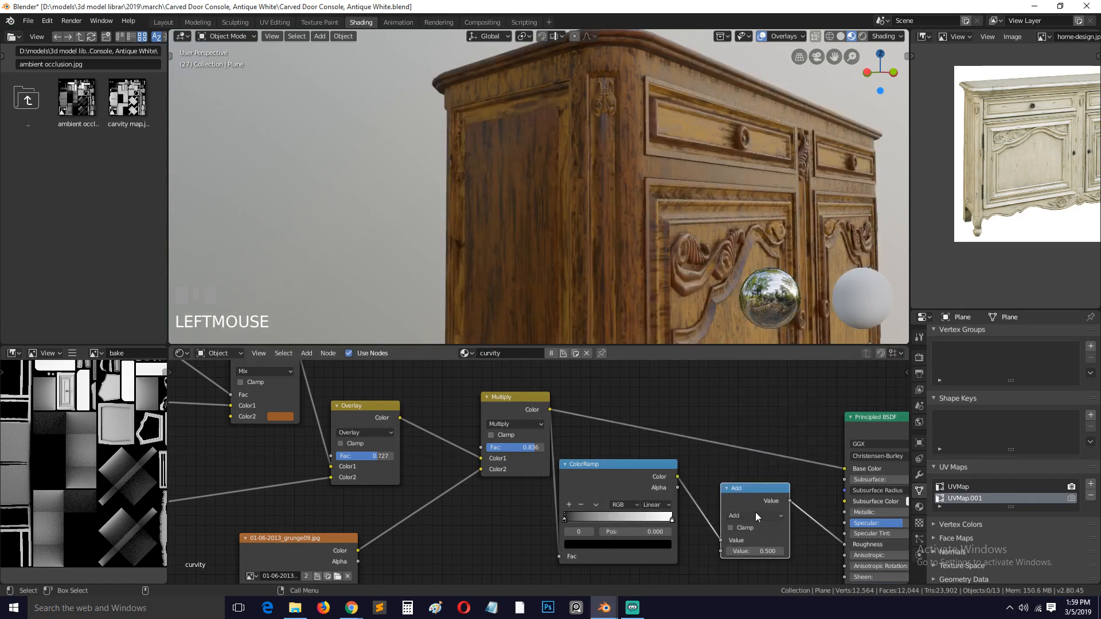
pyautogui.press('`')
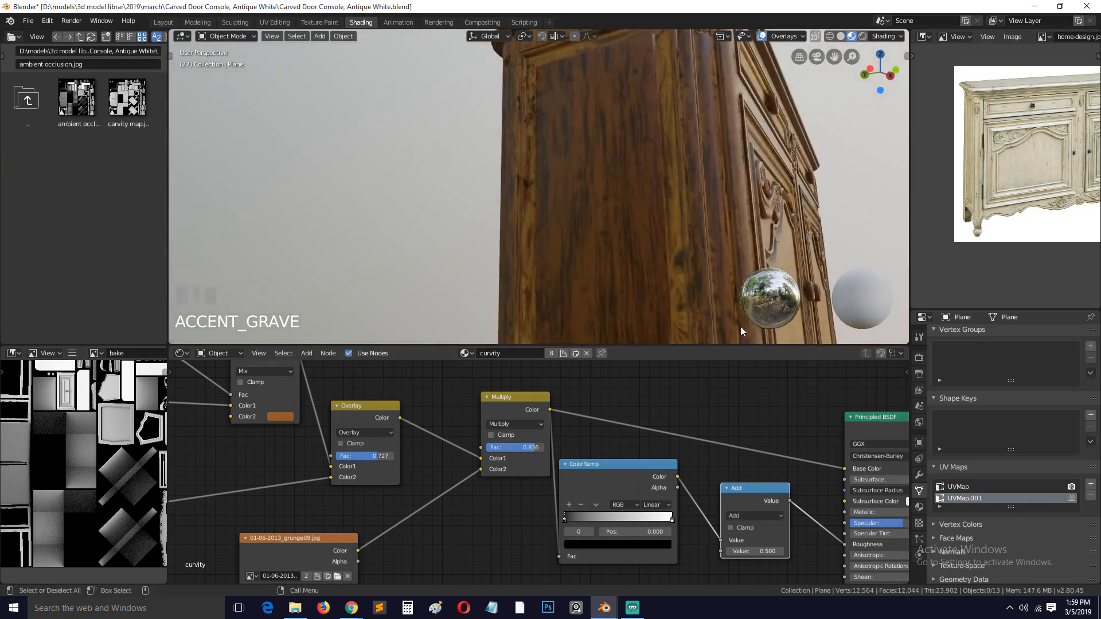
# Set the Math node's operation to Divide, save the file, and preview the node's output on the cabinet
pyautogui.click(752, 515)
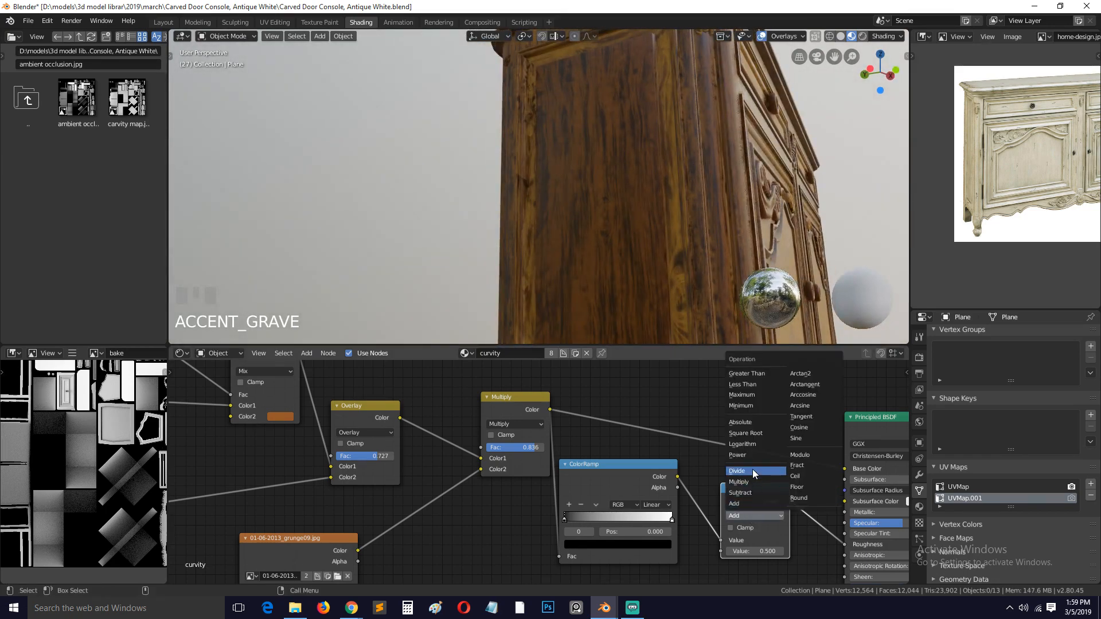
pyautogui.click(755, 473)
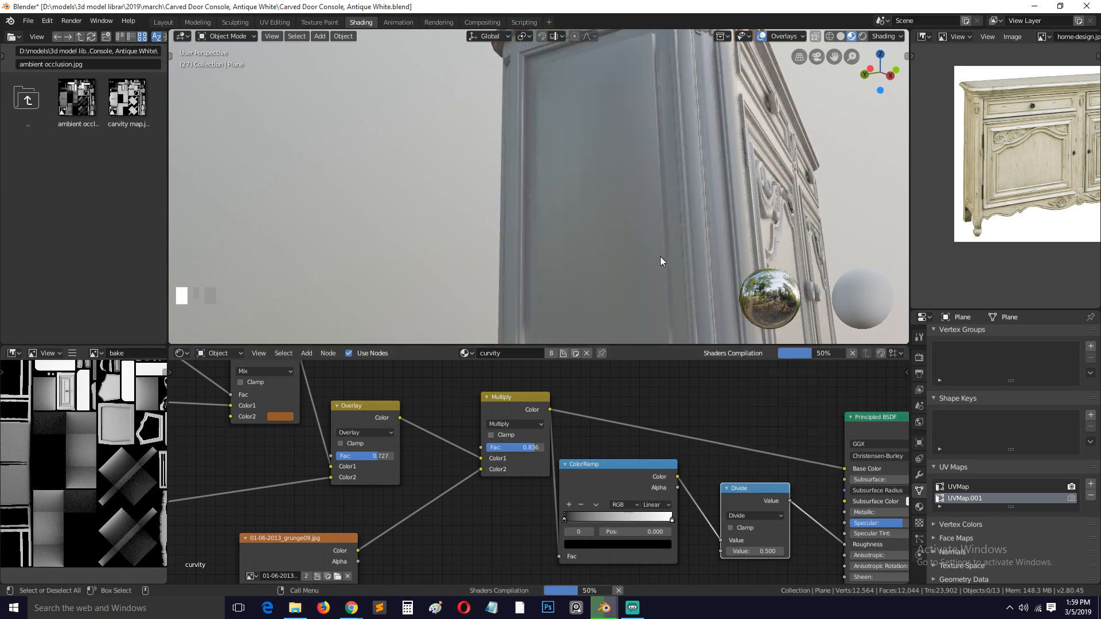
pyautogui.moveTo(649, 257); pyautogui.dragTo(631, 262, button='middle')
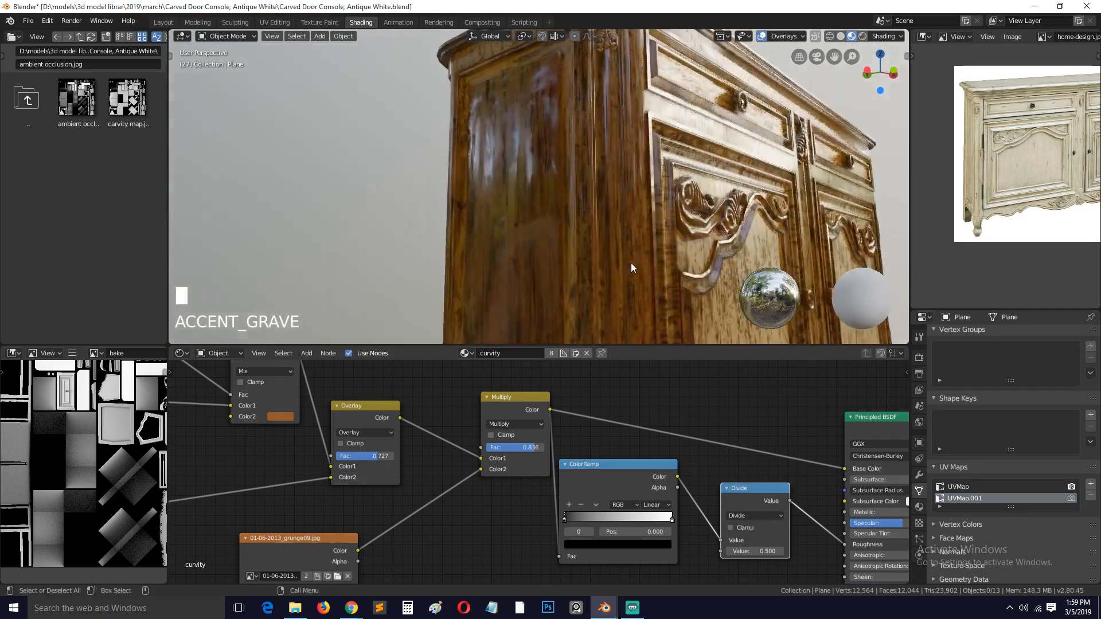
pyautogui.hotkey('ctrl', 's')
pyautogui.keyDown('ctrl'); pyautogui.keyDown('shift'); pyautogui.click(748, 488); pyautogui.keyUp('shift'); pyautogui.keyUp('ctrl')
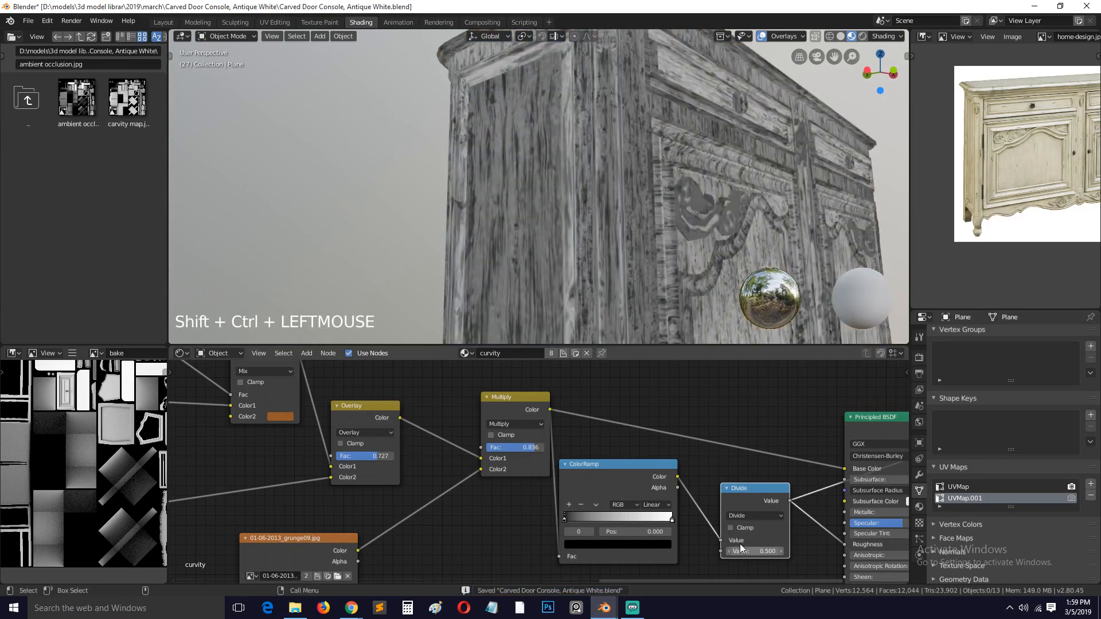
# Change the Math node's operation to Power and set its second value to 2.200
pyautogui.click(754, 517)
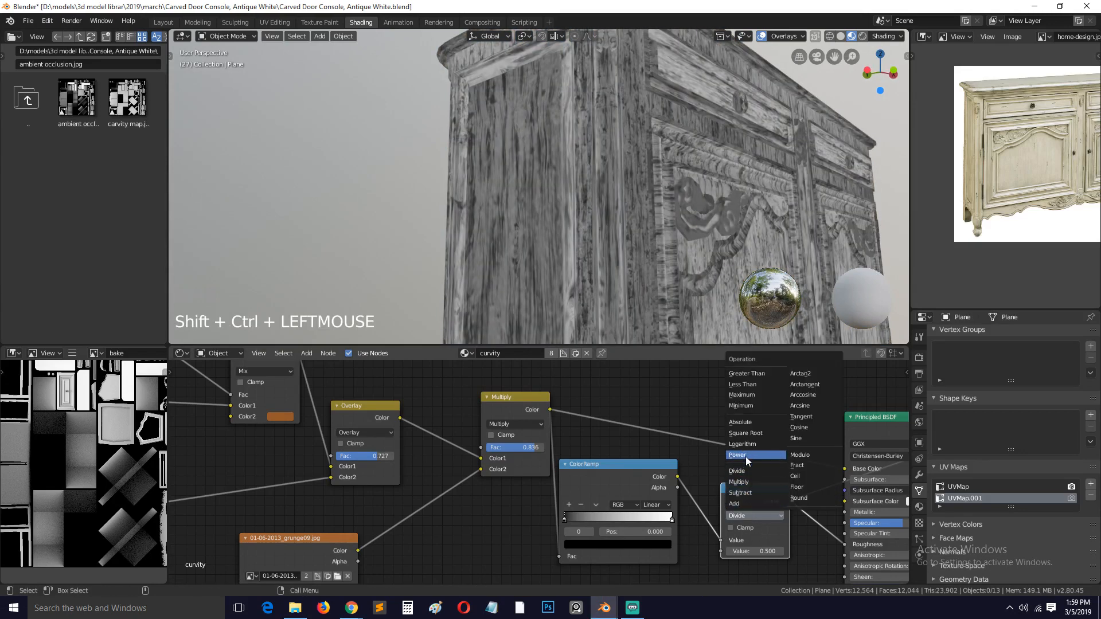
pyautogui.click(745, 454)
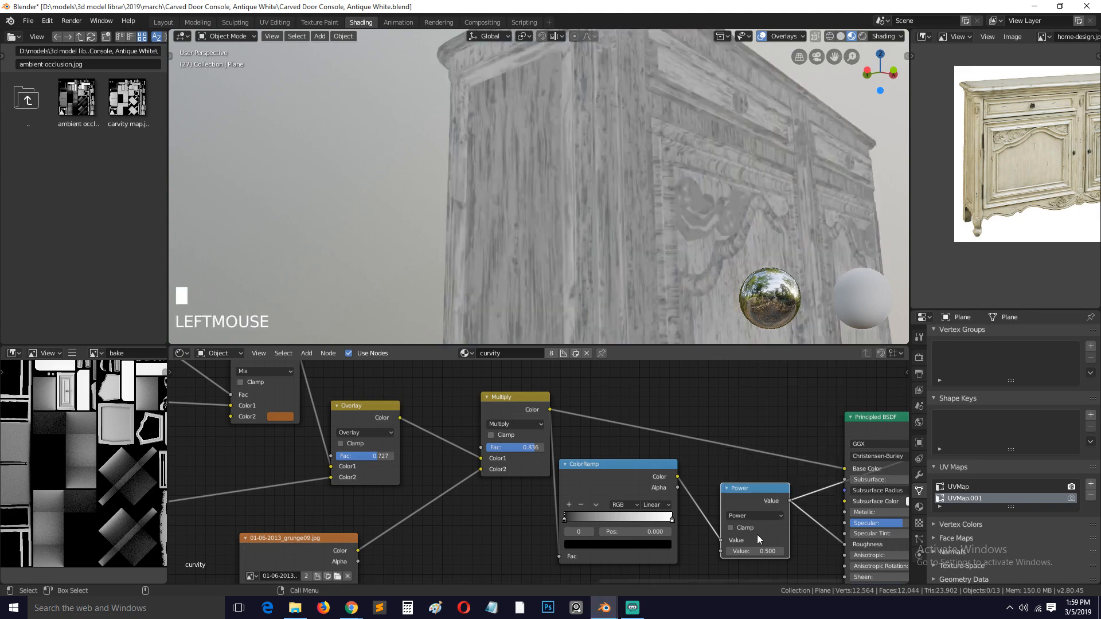
pyautogui.moveTo(756, 552)
pyautogui.mouseDown()
pyautogui.moveTo(722, 551)
pyautogui.moveTo(785, 551)
pyautogui.mouseUp()
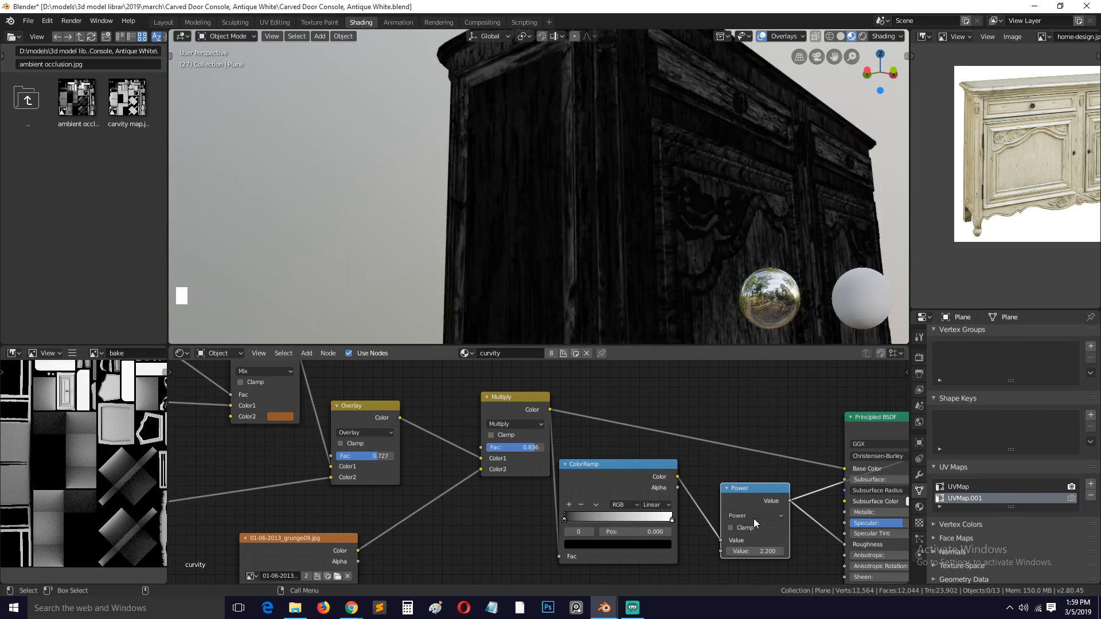
# Try the Multiply operation on the Math node and delete the node
pyautogui.click(755, 518)
pyautogui.click(760, 517)
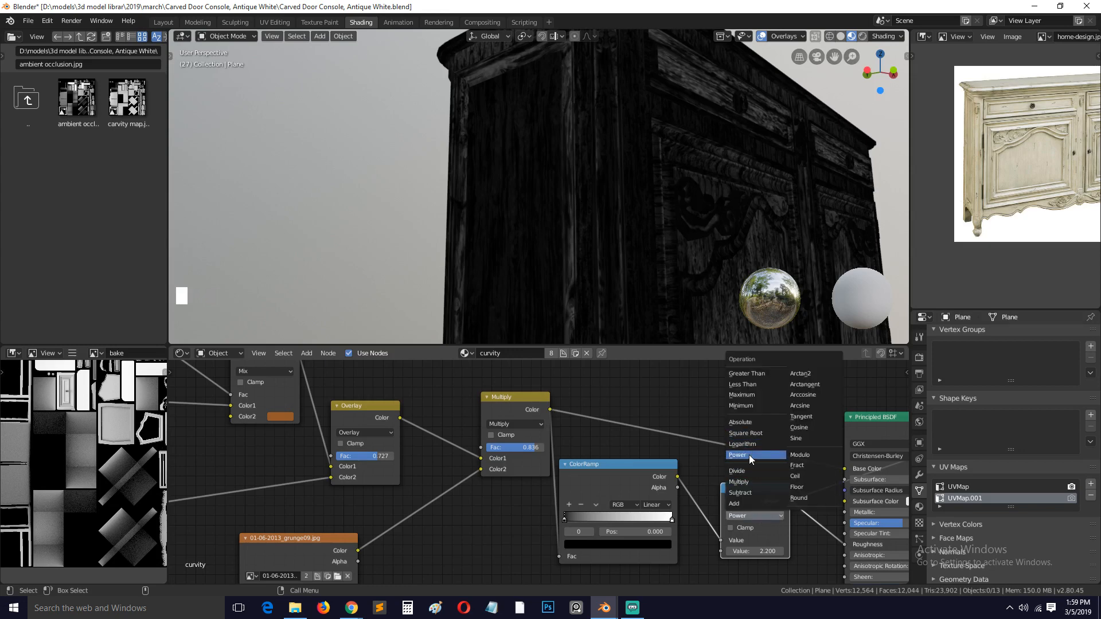
pyautogui.click(753, 479)
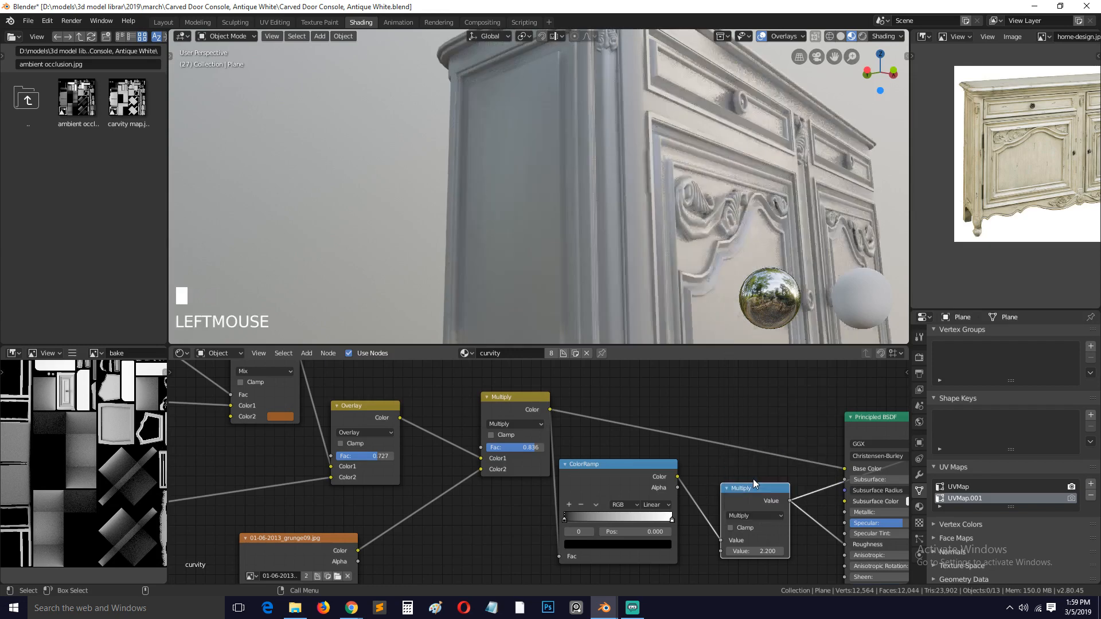
pyautogui.moveTo(765, 550)
pyautogui.mouseDown()
pyautogui.moveTo(731, 550)
pyautogui.moveTo(769, 551)
pyautogui.moveTo(743, 551)
pyautogui.moveTo(756, 551)
pyautogui.mouseUp()
pyautogui.press('Delete')
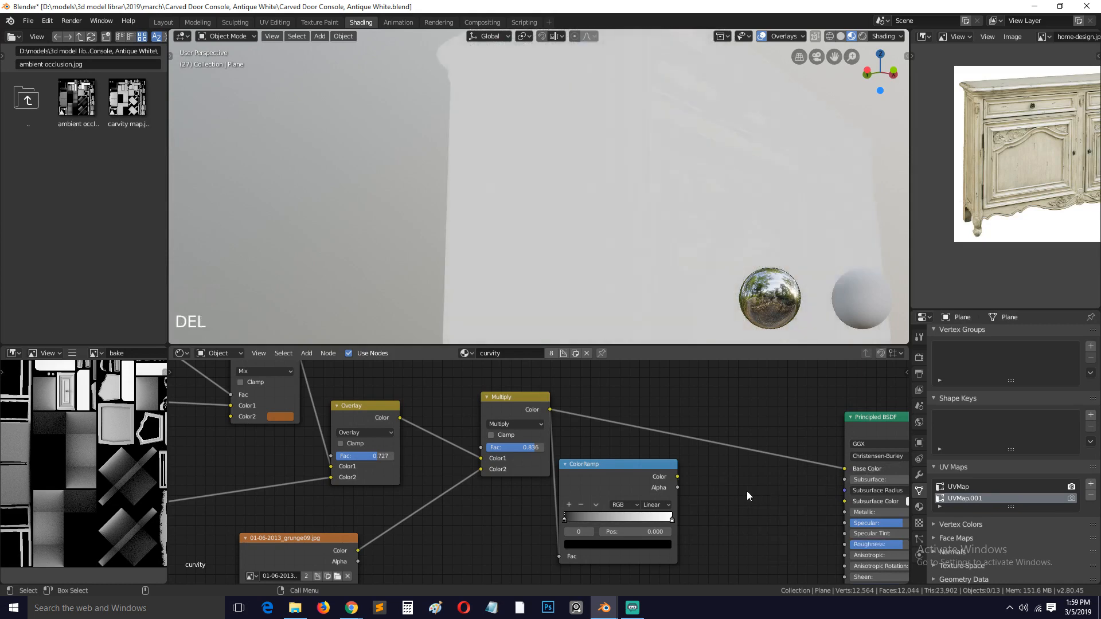
# Move the ColorRamp closer to the Principled BSDF, preview it on the cabinet, and flip the color ramp
pyautogui.moveTo(659, 477); pyautogui.dragTo(704, 485)
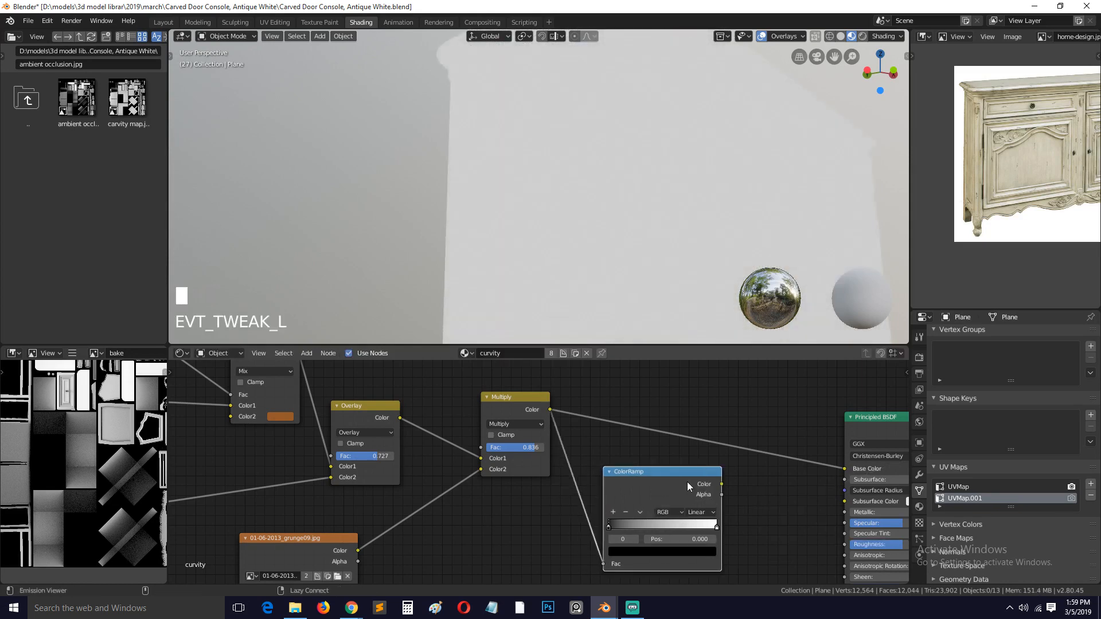
pyautogui.keyDown('ctrl'); pyautogui.keyDown('shift'); pyautogui.click(687, 482); pyautogui.keyUp('shift'); pyautogui.keyUp('ctrl')
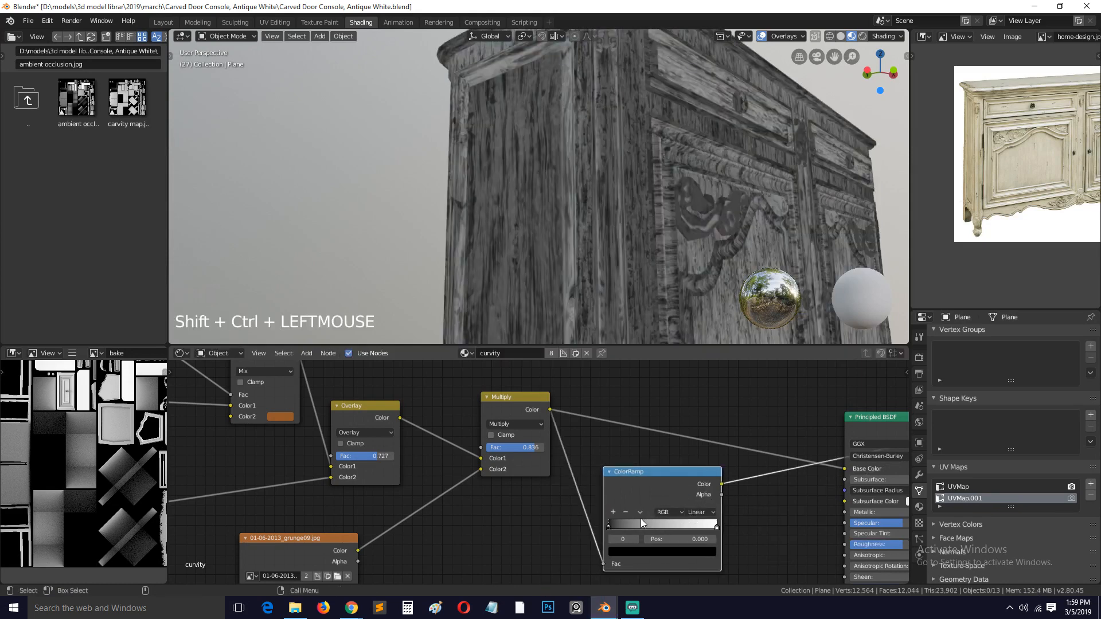
pyautogui.click(642, 513)
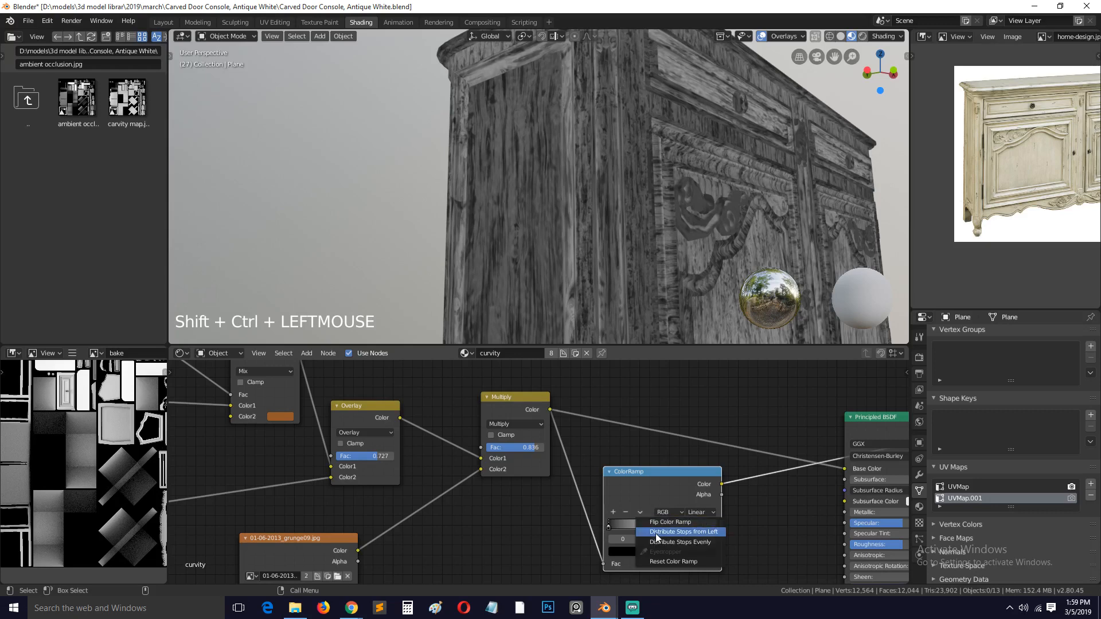
pyautogui.click(667, 522)
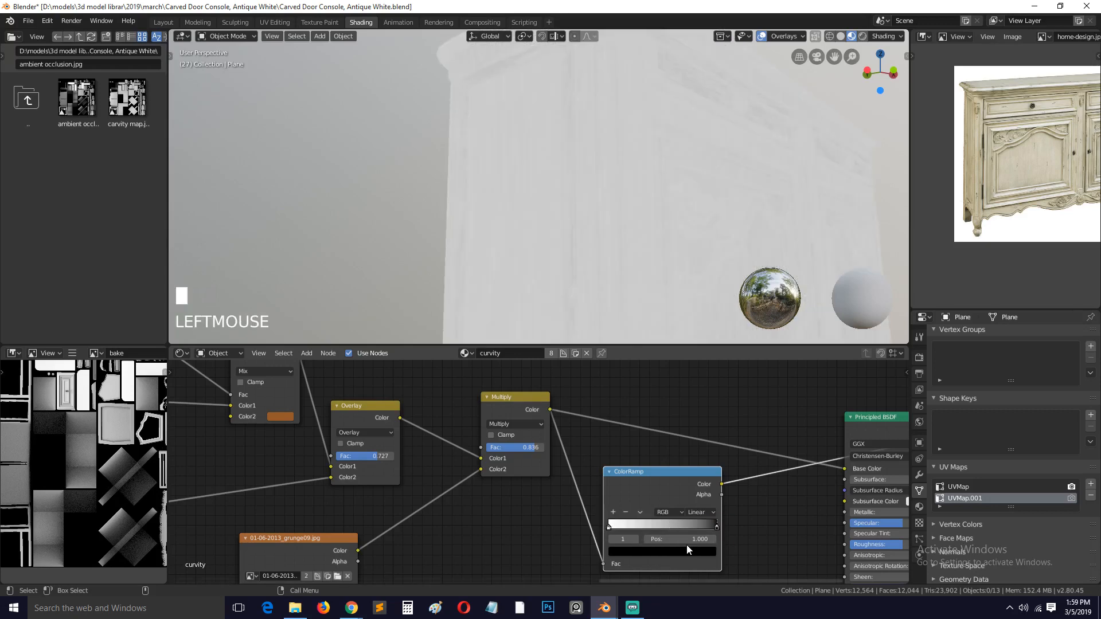
# Move the ColorRamp's black stop to position 0.095 and inspect the resulting mask on the cabinet's front
pyautogui.moveTo(709, 530); pyautogui.dragTo(616, 520)
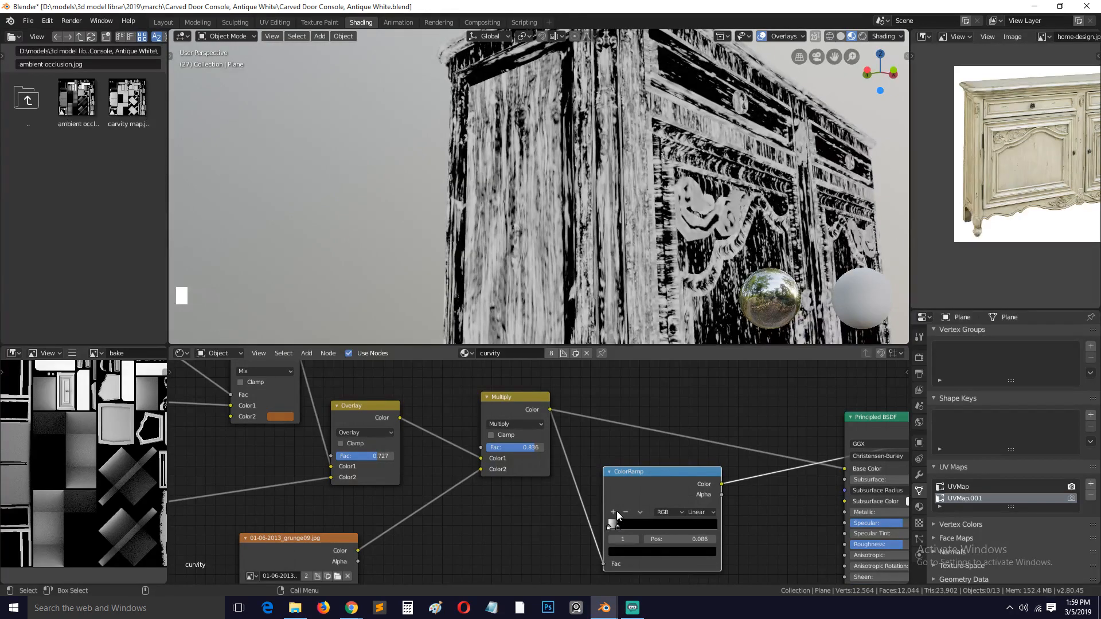
pyautogui.scroll(-2, 612, 284)
pyautogui.press('`')
pyautogui.moveTo(612, 284); pyautogui.dragTo(551, 288, button='middle')
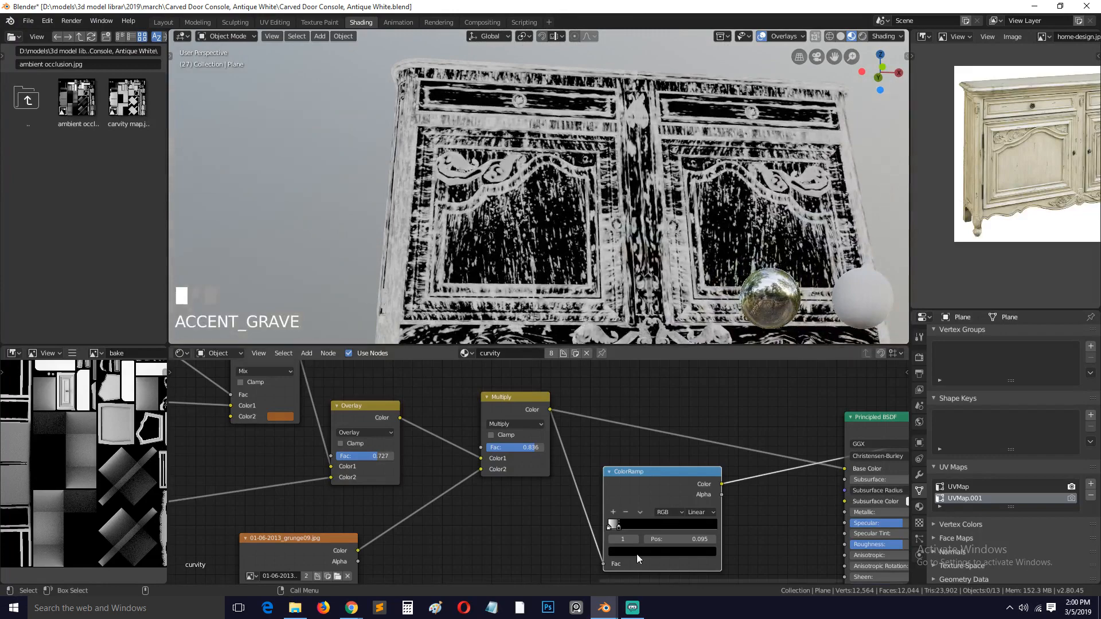
# Try wider positions for the ColorRamp's black stop, set it to 0.100, and inspect the mask on the cabinet
pyautogui.moveTo(618, 527); pyautogui.dragTo(646, 526)
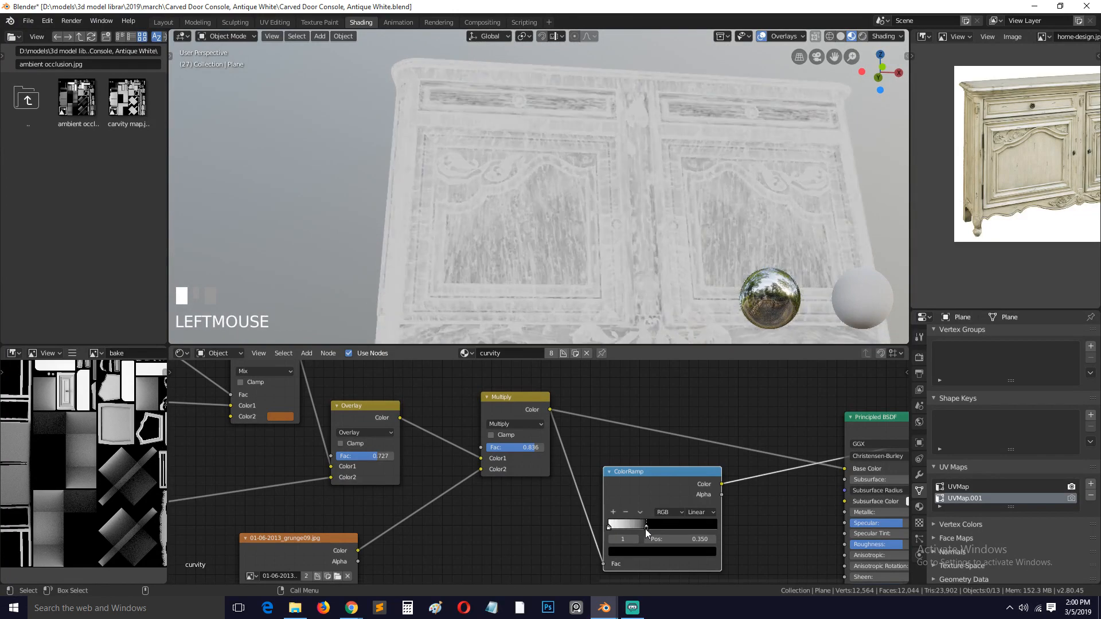
pyautogui.click(610, 527)
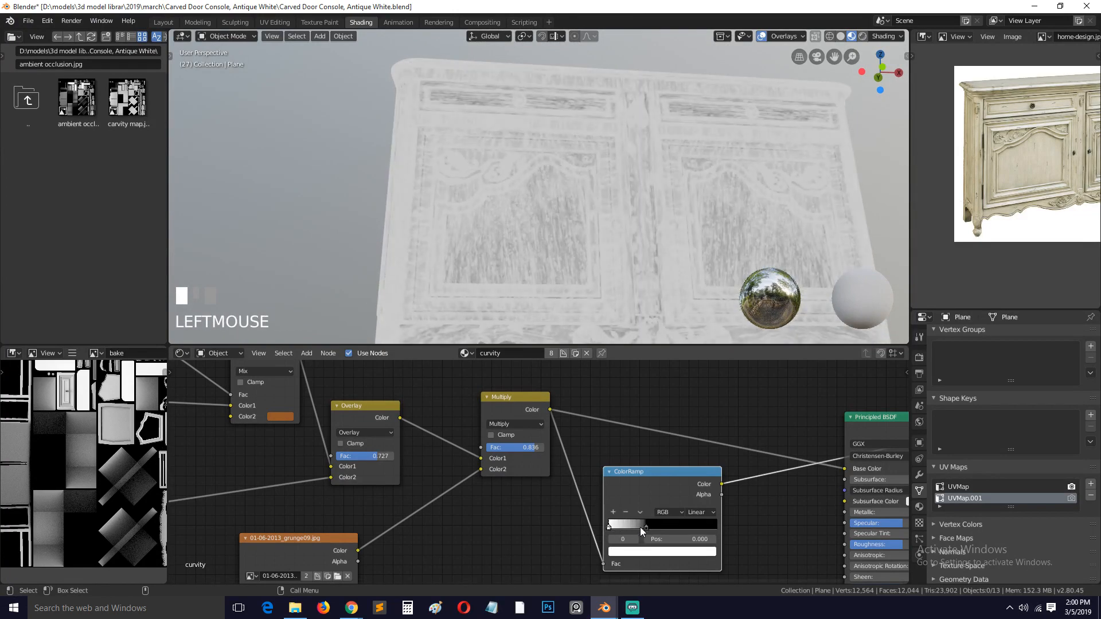
pyautogui.moveTo(645, 528); pyautogui.dragTo(618, 526)
pyautogui.press('`')
pyautogui.moveTo(607, 202); pyautogui.dragTo(628, 299, button='middle')
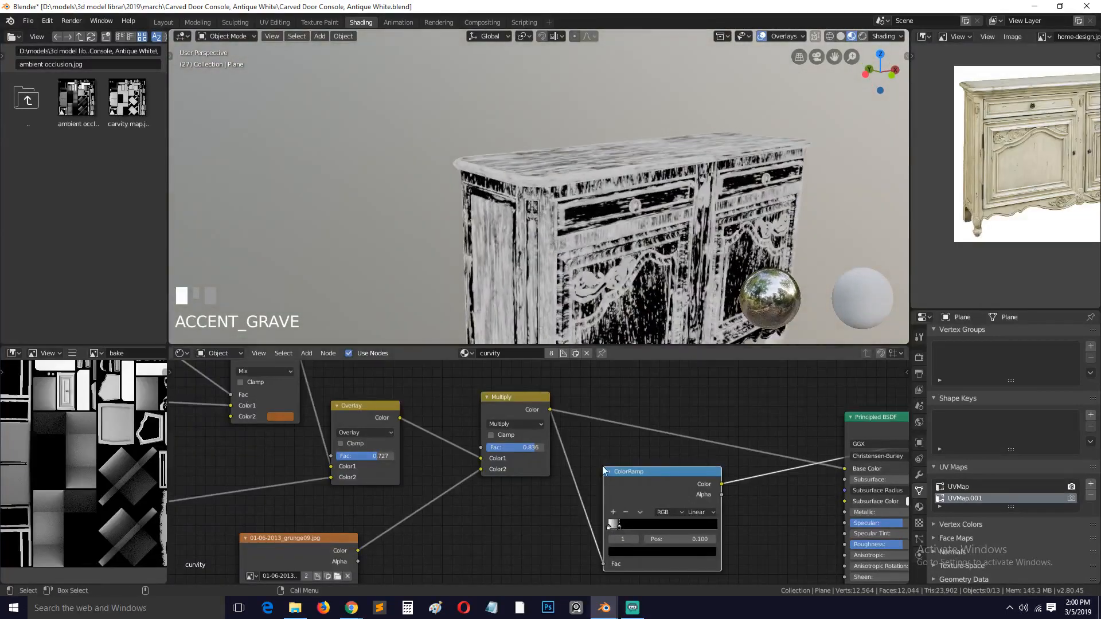
# Lighten the ColorRamp's black stop to grey with a value of about 0.59 and slightly darken its white stop
pyautogui.click(639, 550)
pyautogui.click(693, 426)
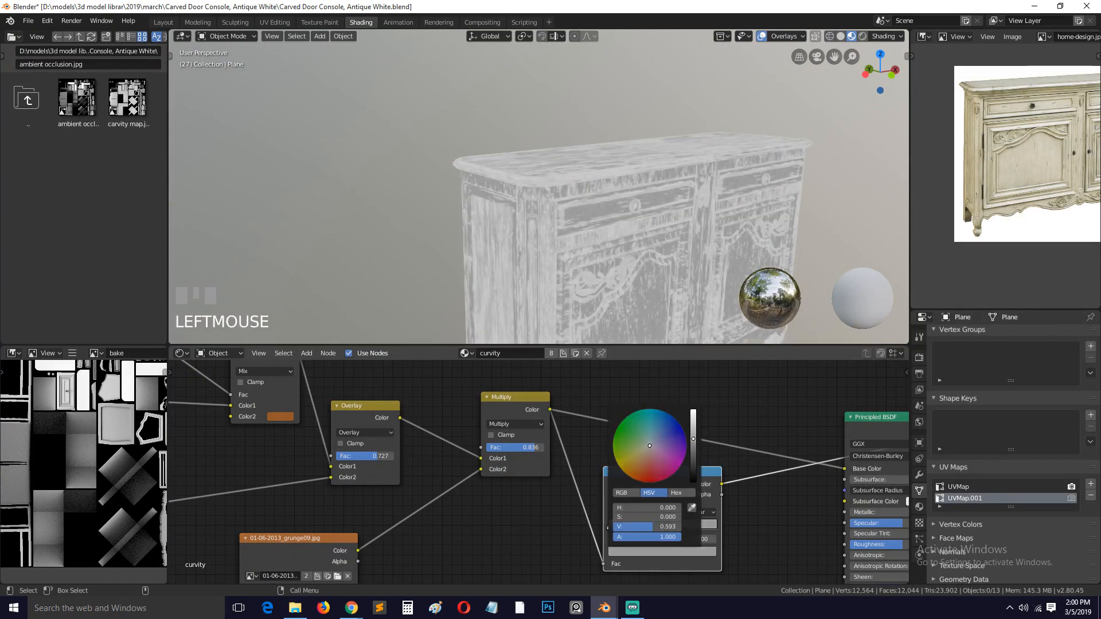
pyautogui.press('`')
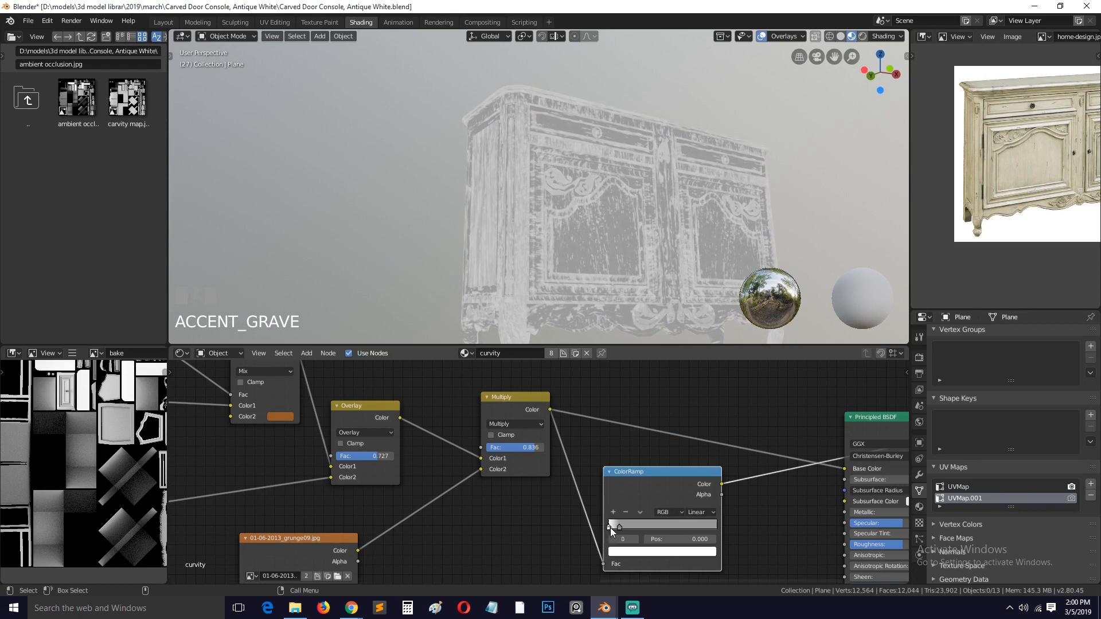
pyautogui.click(609, 526)
pyautogui.click(673, 552)
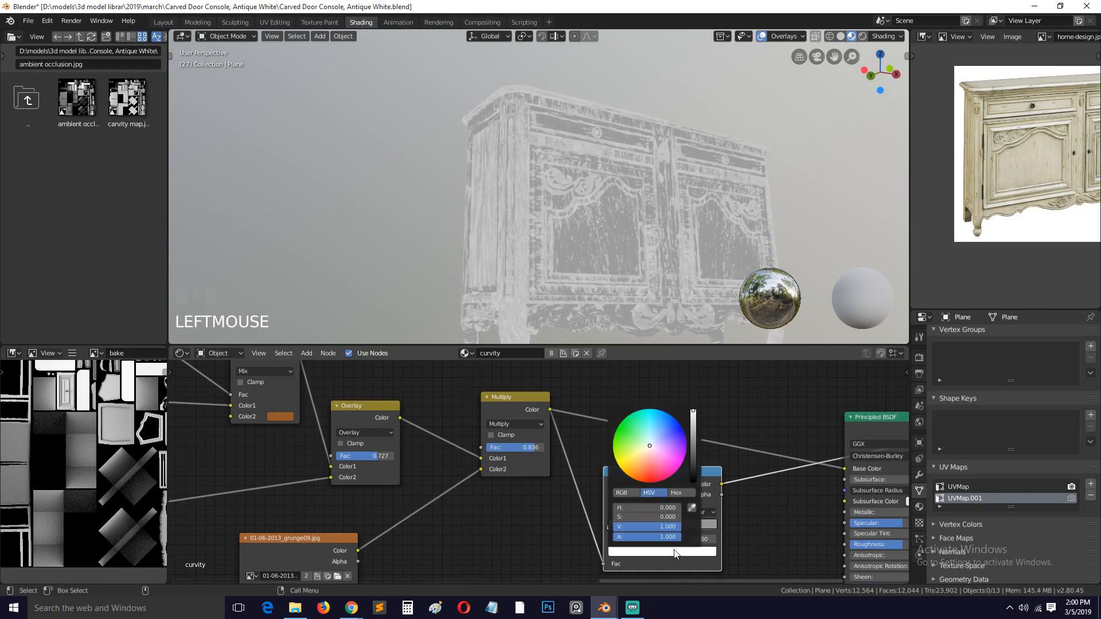
pyautogui.click(694, 418)
pyautogui.moveTo(693, 418); pyautogui.dragTo(694, 414)
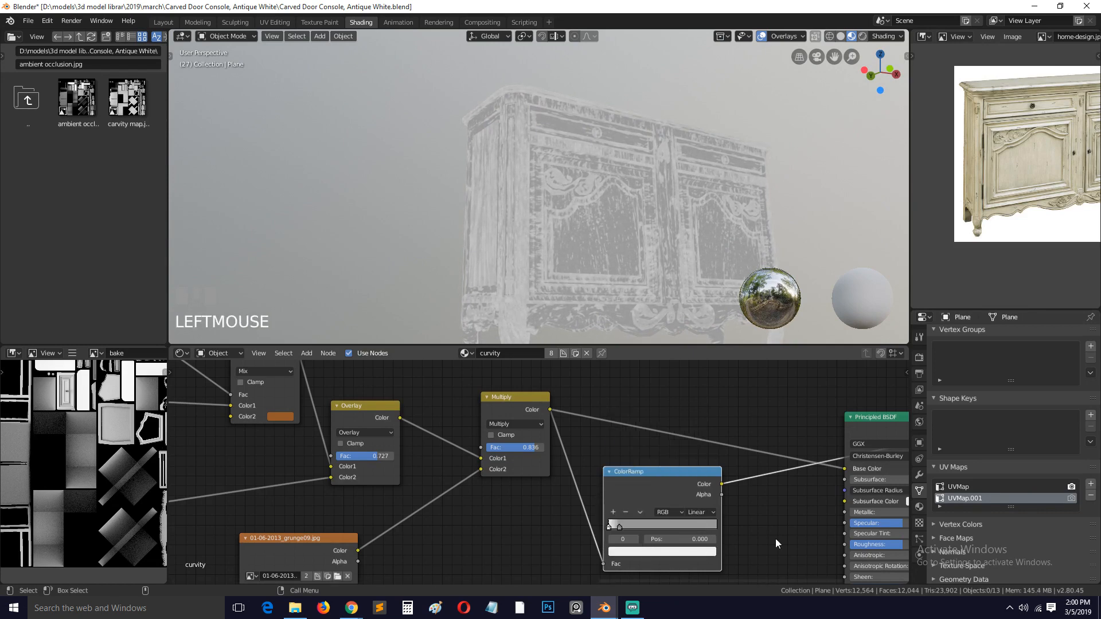
# Connect the ColorRamp's Color output to the Principled BSDF's Roughness and preview the full Principled BSDF shader
pyautogui.moveTo(711, 497); pyautogui.dragTo(652, 479, button='middle')
pyautogui.moveTo(662, 466); pyautogui.dragTo(783, 546)
pyautogui.moveTo(788, 528); pyautogui.dragTo(786, 525)
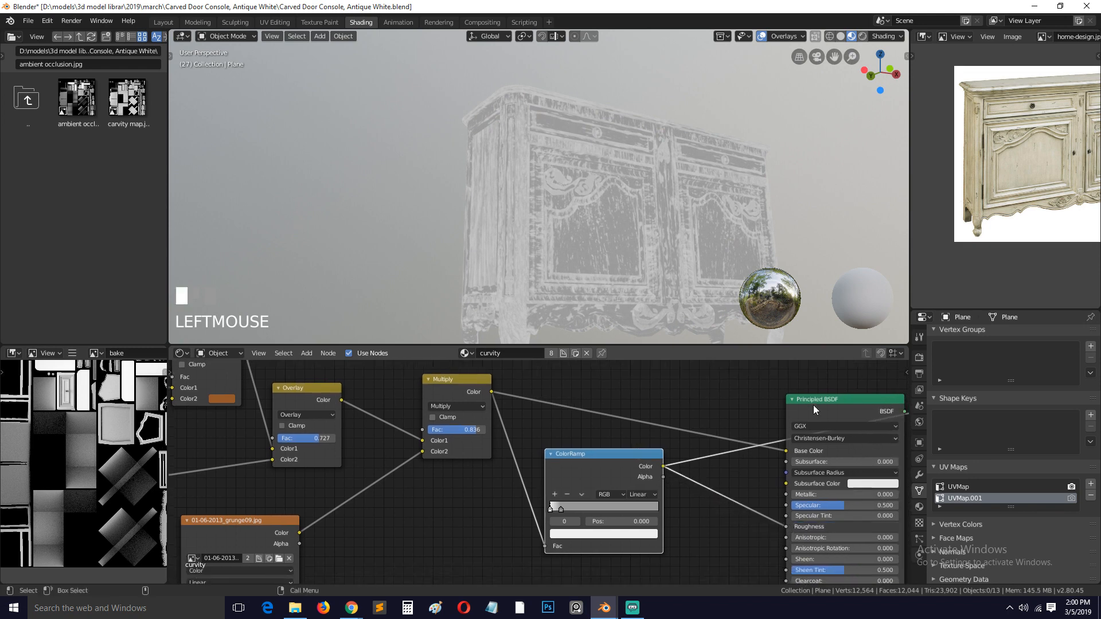
pyautogui.keyDown('ctrl'); pyautogui.keyDown('shift'); pyautogui.click(823, 401); pyautogui.keyUp('shift'); pyautogui.keyUp('ctrl')
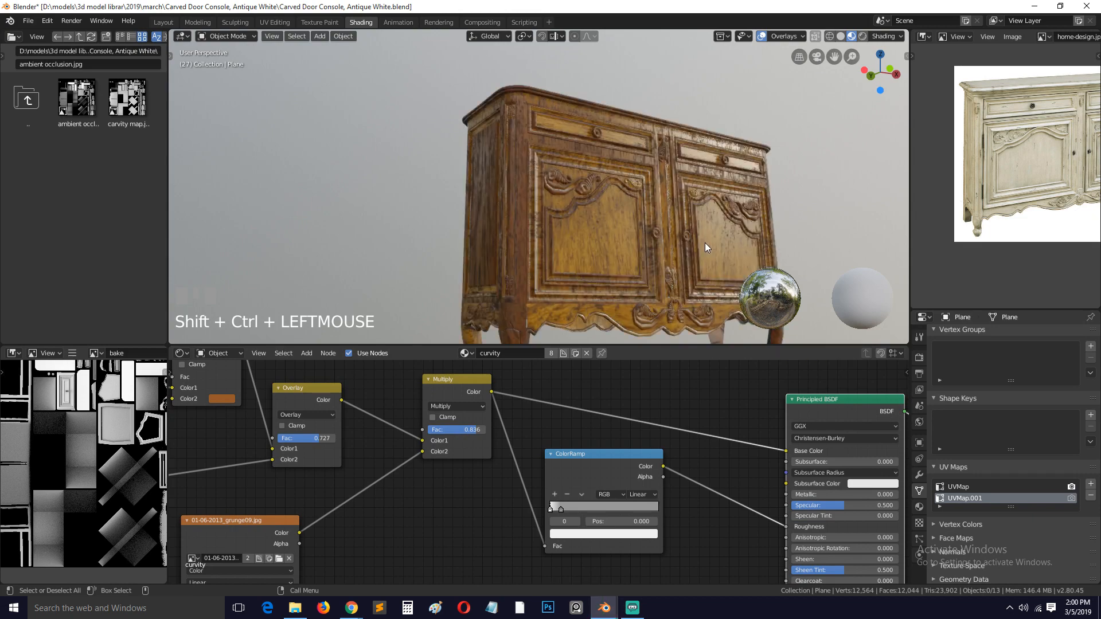
# Save the file and inspect the shaded wood cabinet from several angles
pyautogui.press('`')
pyautogui.hotkey('ctrl', 's')
pyautogui.moveTo(727, 239); pyautogui.dragTo(659, 229, button='middle')
pyautogui.scroll(2, 744, 236)
pyautogui.moveTo(555, 256); pyautogui.dragTo(591, 265, button='middle')
# Look through the node tree and examine the colors used in the Mix nodes of the wood material
pyautogui.scroll(-3, 576, 237)
pyautogui.moveTo(564, 492); pyautogui.dragTo(750, 504, button='middle')
pyautogui.moveTo(411, 453)
pyautogui.mouseDown(button='middle')
pyautogui.moveTo(541, 474)
pyautogui.moveTo(549, 518)
pyautogui.mouseUp(button='middle')
pyautogui.scroll(1, 494, 470)
pyautogui.click(549, 476)
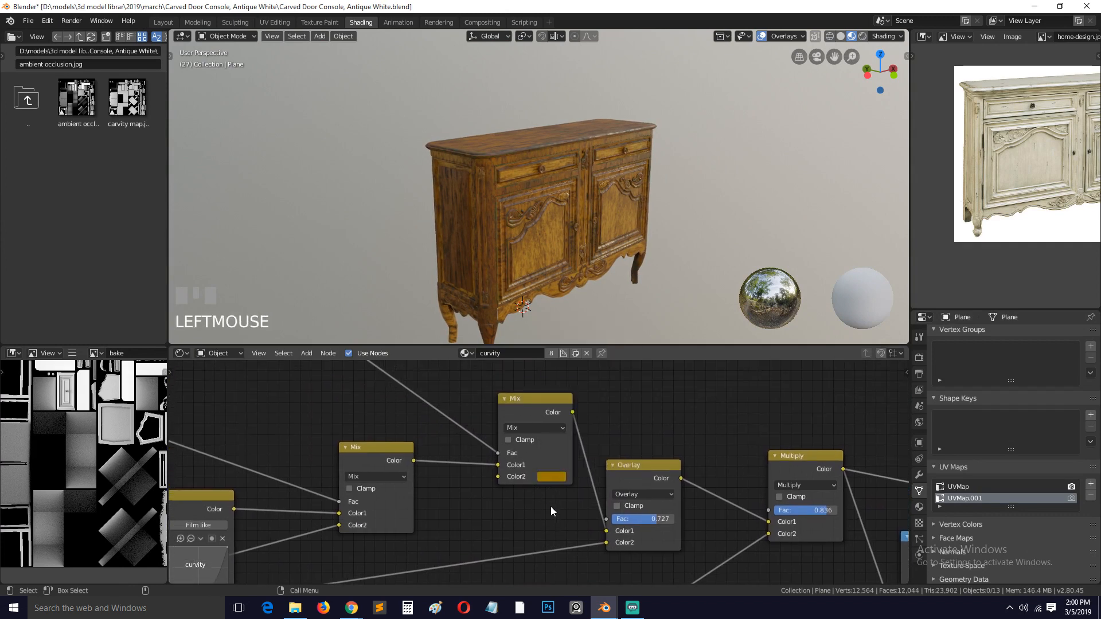
pyautogui.moveTo(551, 507); pyautogui.dragTo(759, 278, button='middle')
pyautogui.scroll(-2, 459, 513)
pyautogui.scroll(-3, 460, 513)
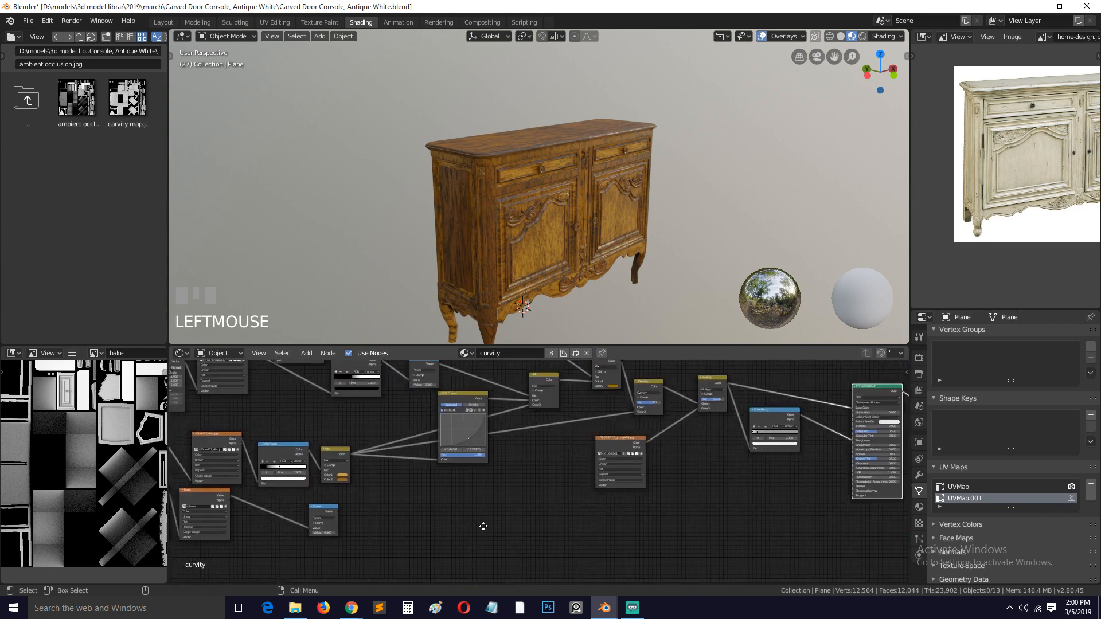
pyautogui.scroll(8, 466, 522)
pyautogui.scroll(1, 524, 483)
pyautogui.click(513, 476)
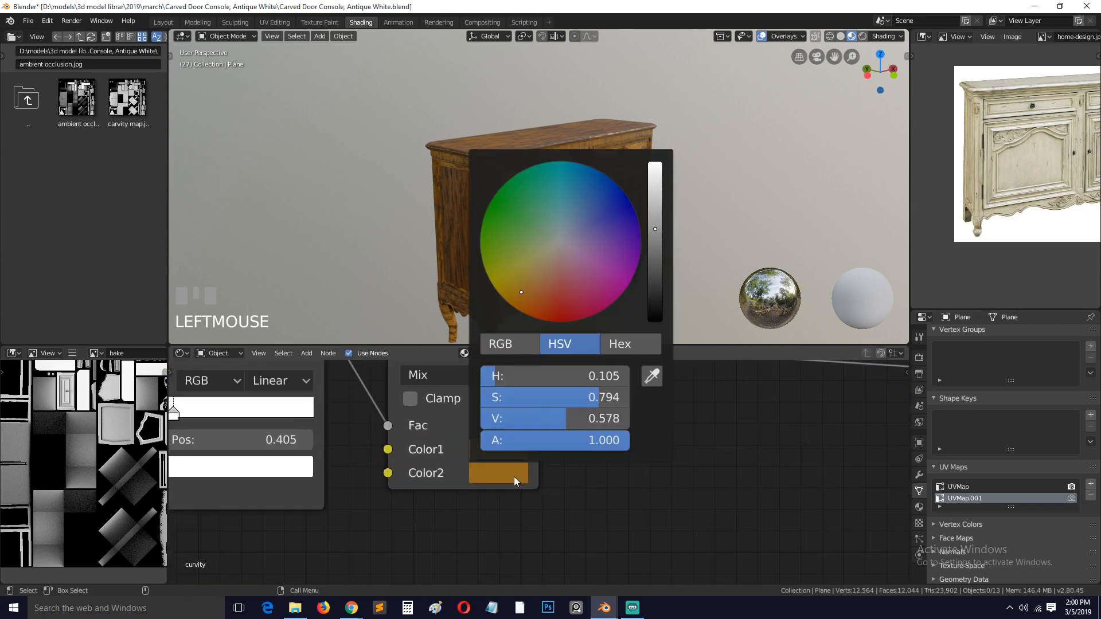
pyautogui.click(485, 448)
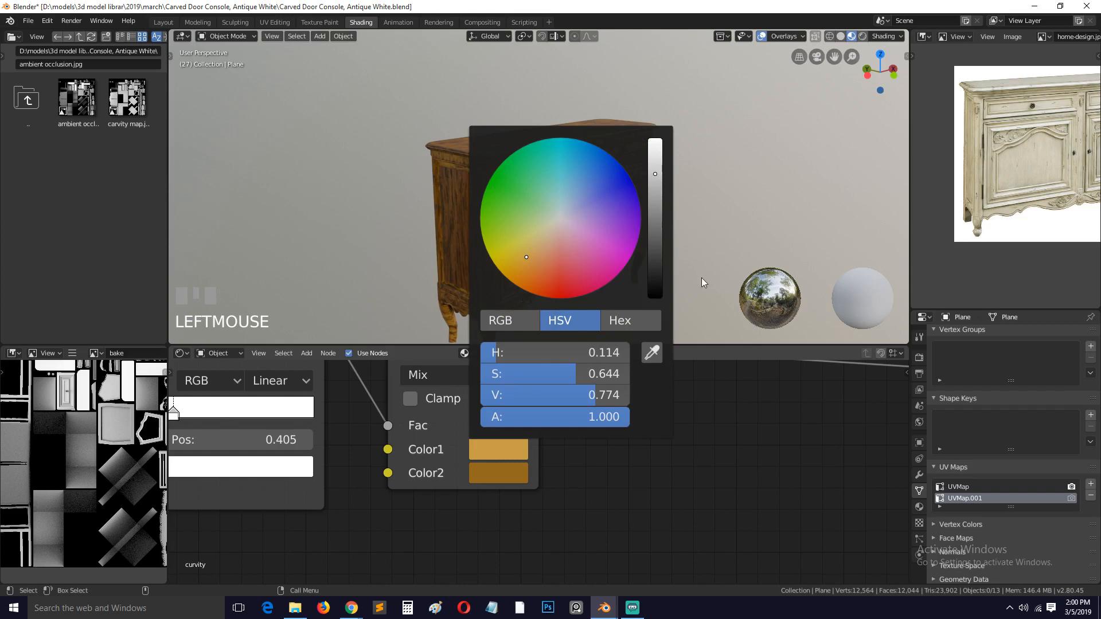
# Set the wood grain Mix node's Color1 to orange (H 0.109, S 0.769, V 0.763) and Color2 to burnt orange (H 0.071, S 0.801, V 0.578)
pyautogui.moveTo(515, 473); pyautogui.dragTo(610, 536, button='middle')
pyautogui.click(602, 510)
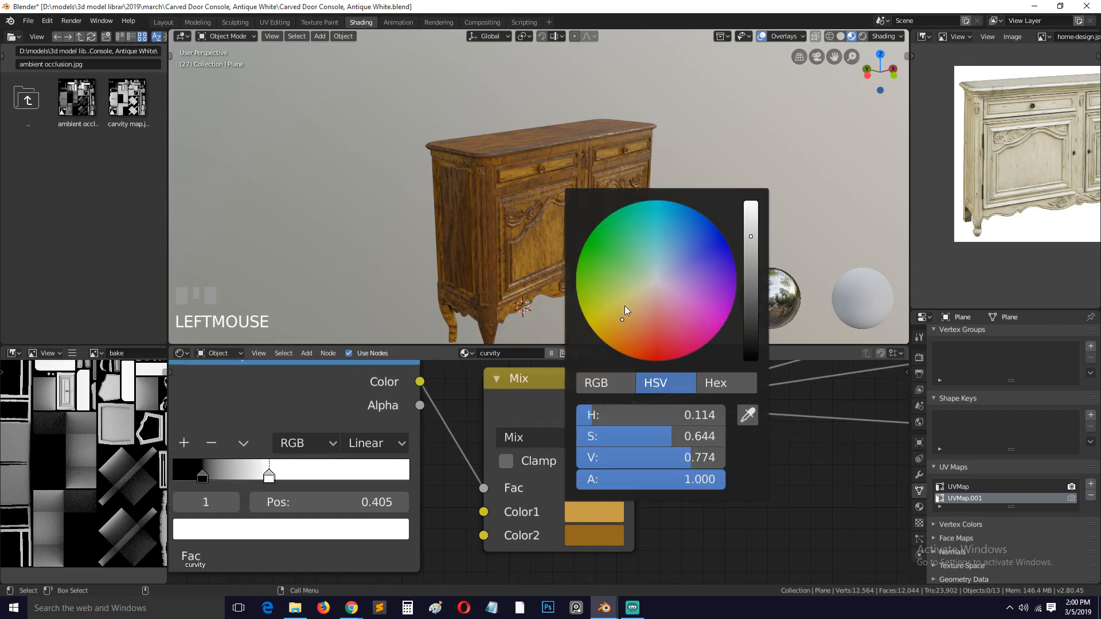
pyautogui.moveTo(624, 305)
pyautogui.mouseDown()
pyautogui.moveTo(621, 330)
pyautogui.moveTo(605, 309)
pyautogui.mouseUp()
pyautogui.click(594, 534)
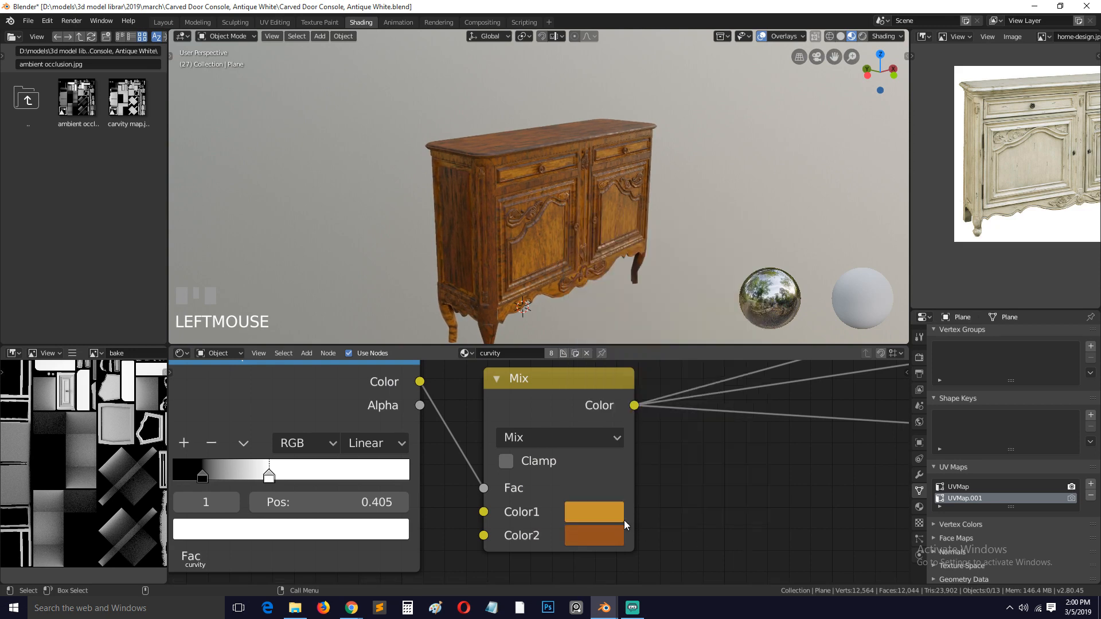
pyautogui.click(621, 515)
pyautogui.moveTo(751, 238)
pyautogui.mouseDown()
pyautogui.moveTo(750, 201)
pyautogui.moveTo(750, 269)
pyautogui.moveTo(751, 242)
pyautogui.mouseUp()
# Change the wood grain Mix node's Color1 to pale blue-grey (H 0.514, S 0.039, V 0.763) and inspect the cabinet up close
pyautogui.click(594, 512)
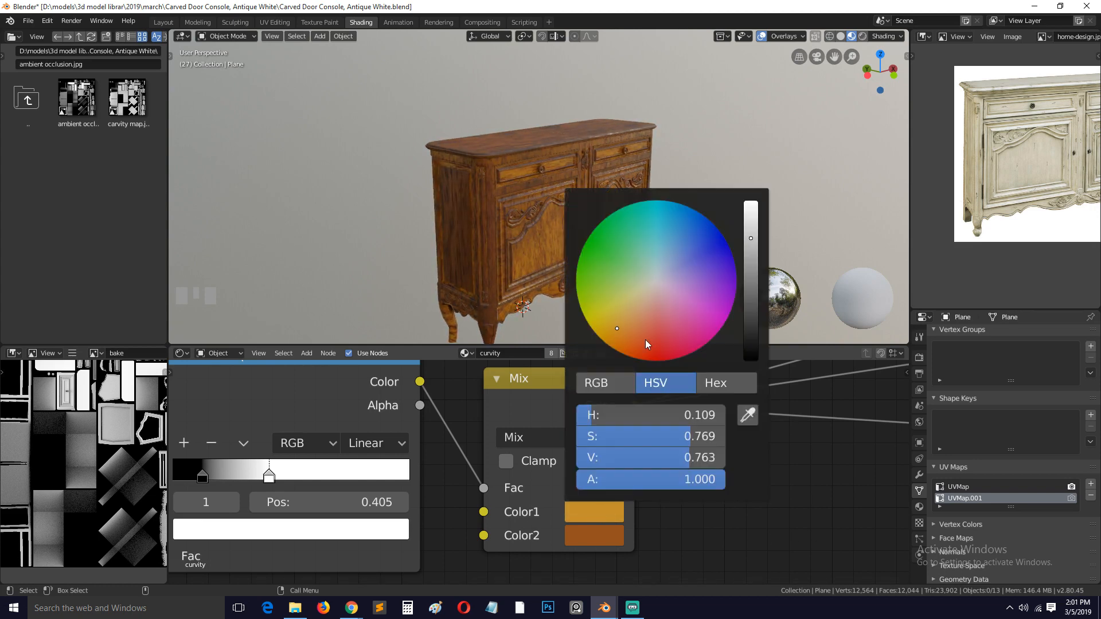
pyautogui.moveTo(649, 345)
pyautogui.mouseDown()
pyautogui.moveTo(669, 283)
pyautogui.moveTo(656, 278)
pyautogui.mouseUp()
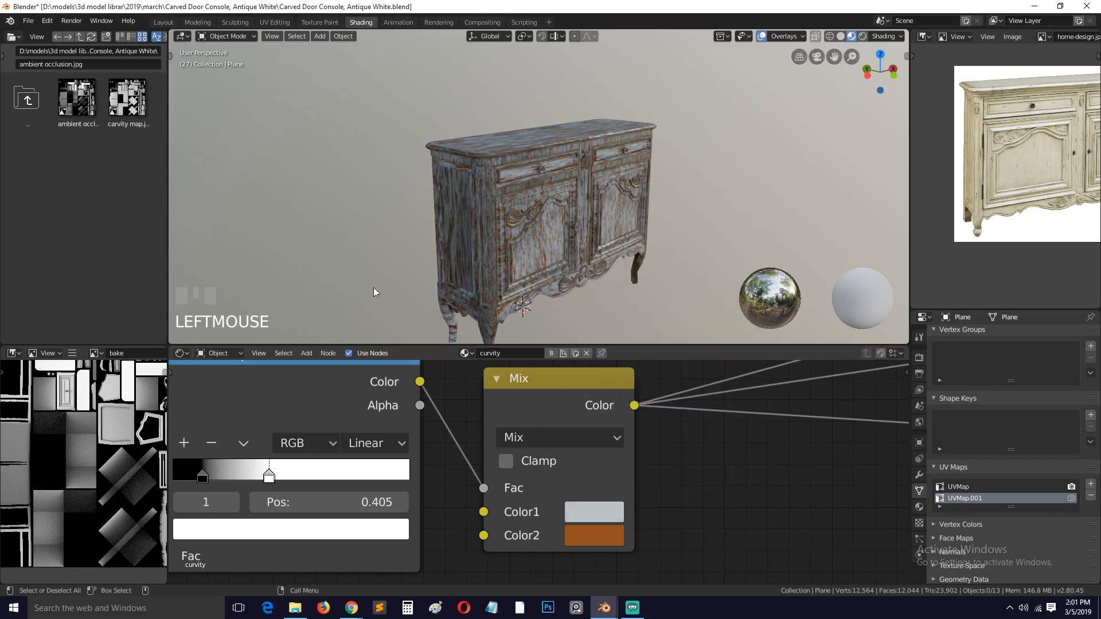
pyautogui.press('`')
pyautogui.scroll(3, 461, 257)
pyautogui.press('`')
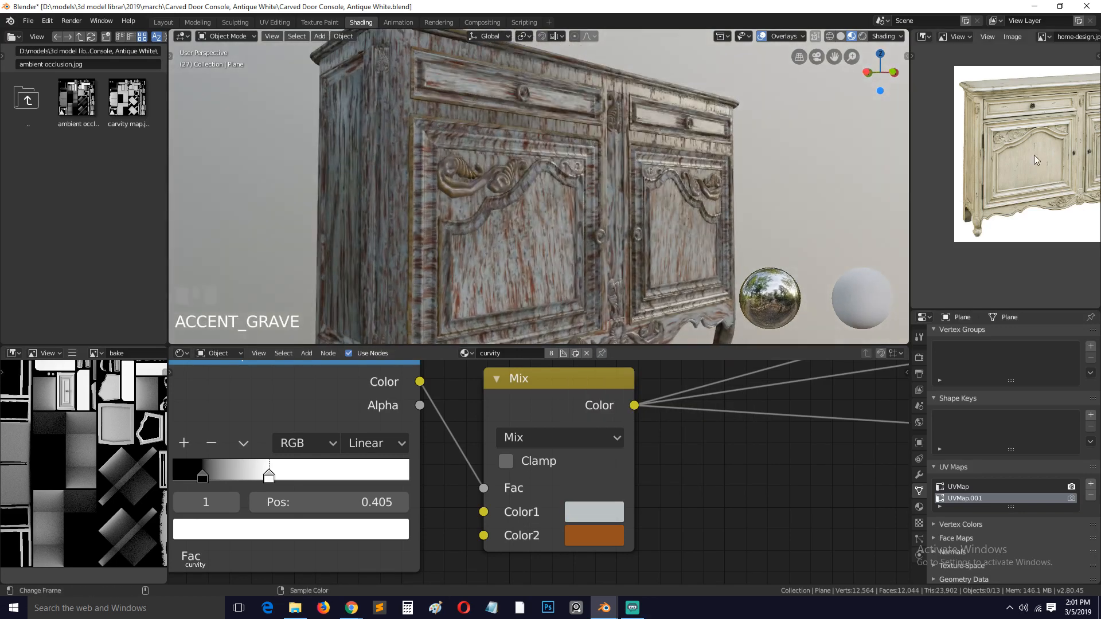
# Change the wood grain Mix node's Color2 to blue-grey (H 0.533, S 0.193, V 0.578) and inspect the cabinet's front
pyautogui.click(600, 537)
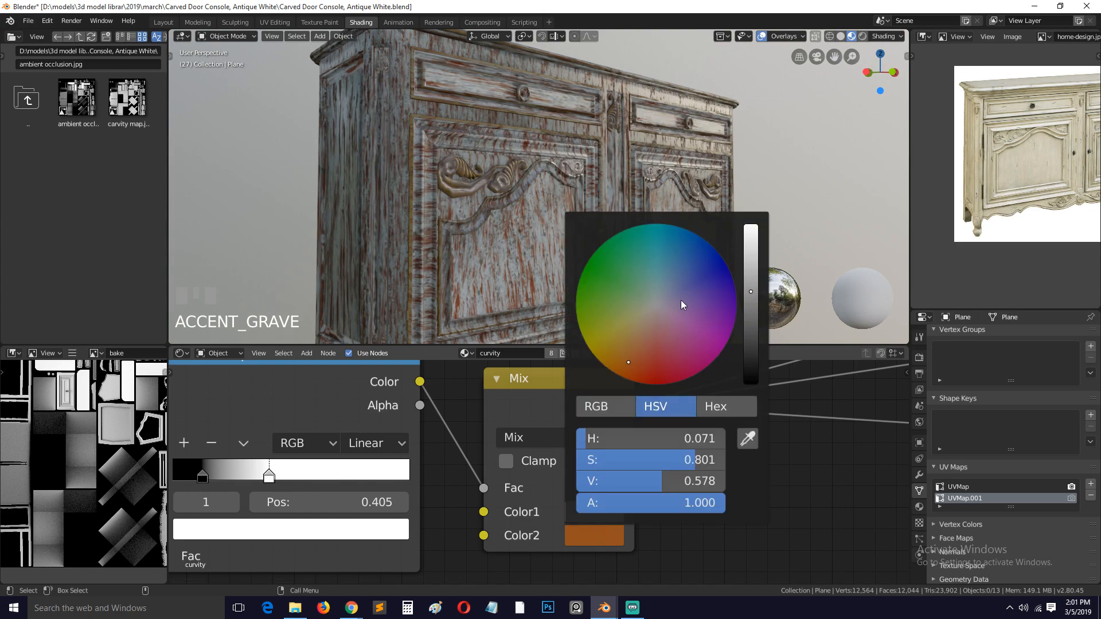
pyautogui.moveTo(681, 302)
pyautogui.mouseDown()
pyautogui.moveTo(669, 291)
pyautogui.moveTo(656, 305)
pyautogui.moveTo(660, 289)
pyautogui.mouseUp()
pyautogui.press('`')
pyautogui.moveTo(418, 252); pyautogui.dragTo(473, 209, button='middle')
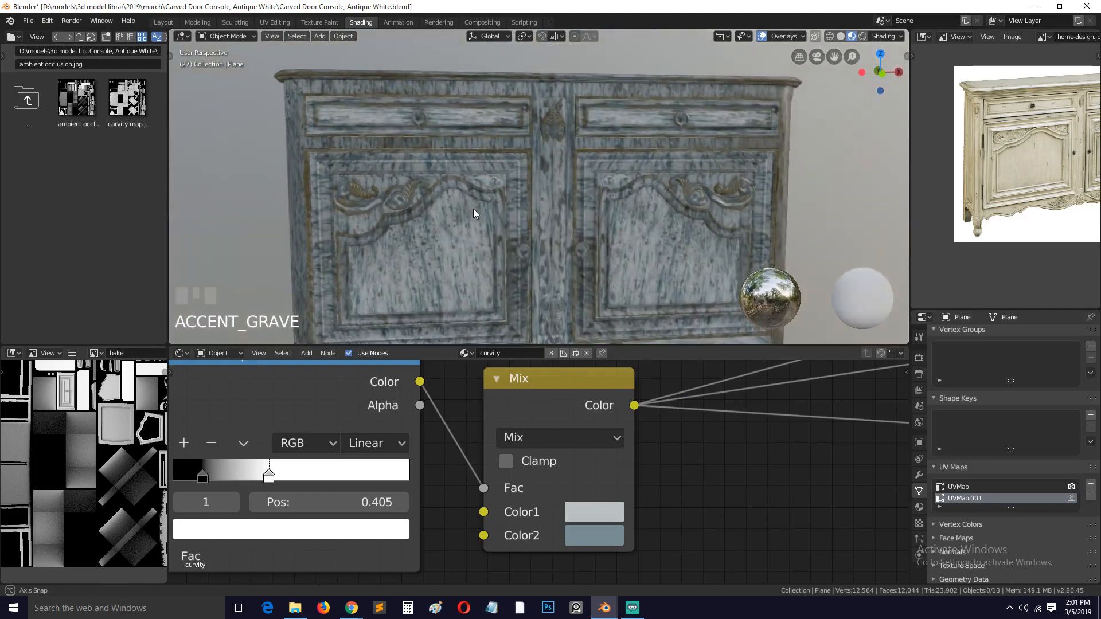
pyautogui.moveTo(597, 195); pyautogui.dragTo(583, 257, button='middle')
pyautogui.moveTo(556, 333); pyautogui.dragTo(522, 311, button='middle')
# Shift the wood grain Mix node's Color1 to H 0.488, S 0.046 and fine-tune its blue-grey Color2
pyautogui.click(586, 513)
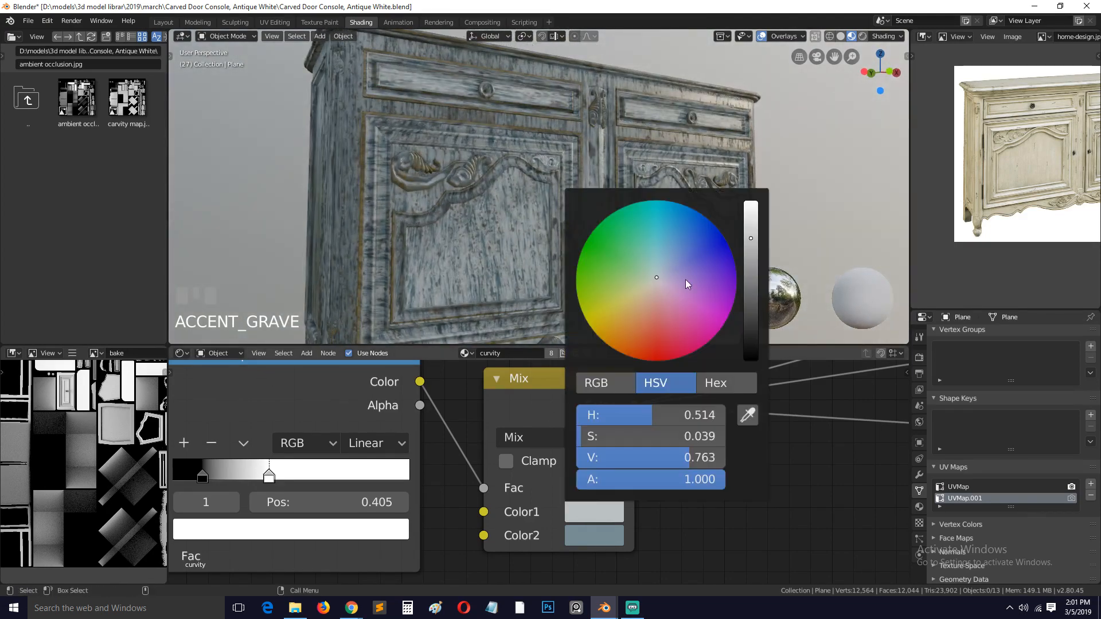
pyautogui.click(658, 278)
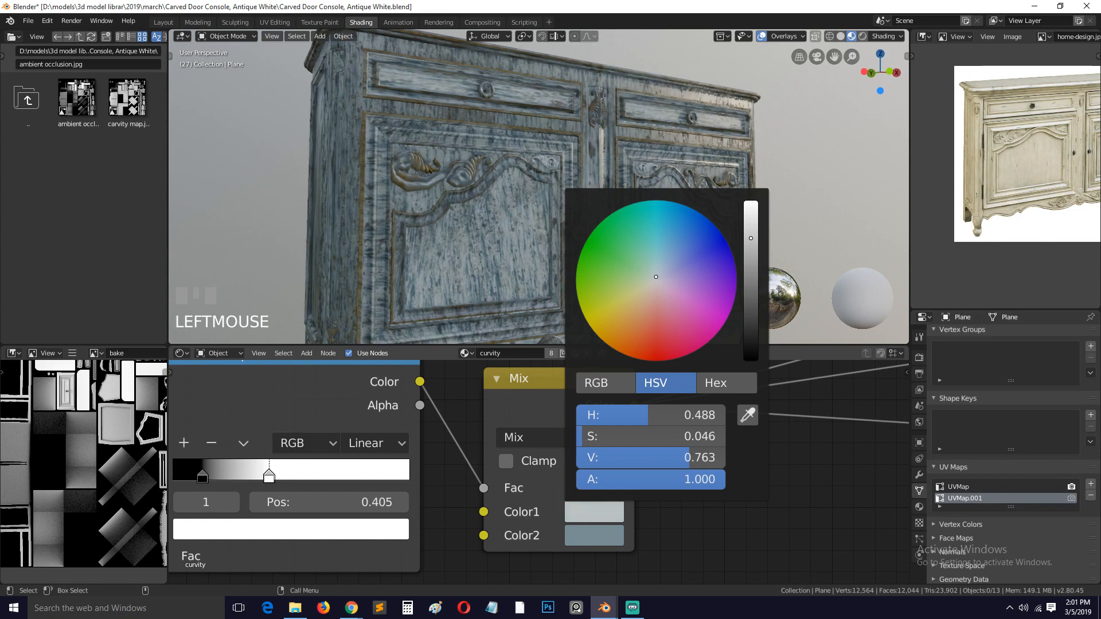
pyautogui.click(604, 537)
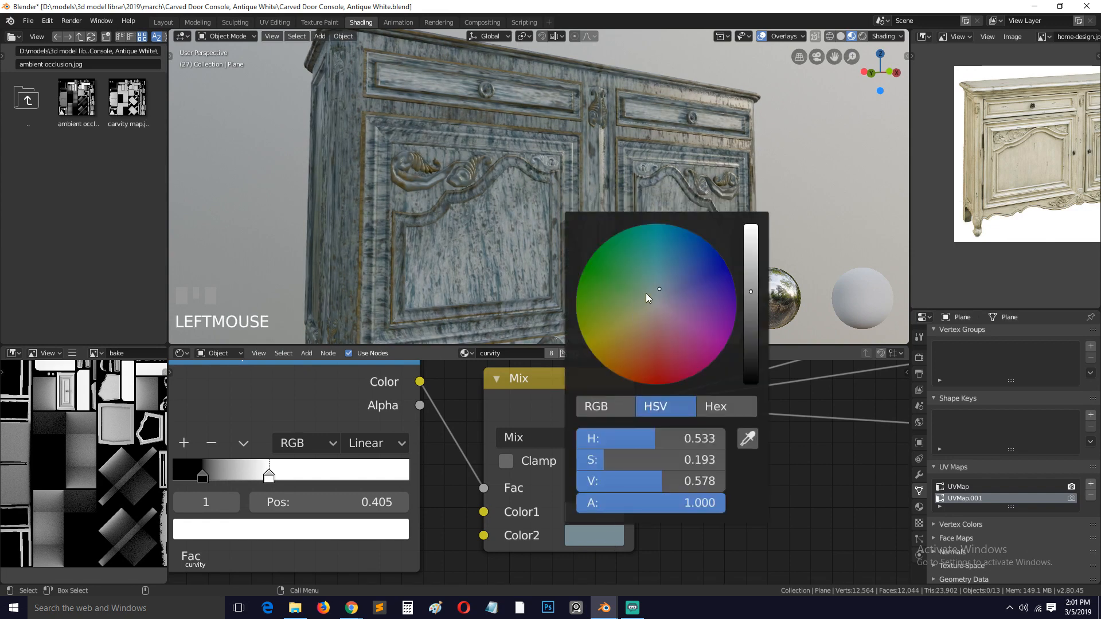
pyautogui.moveTo(646, 293)
pyautogui.mouseDown()
pyautogui.moveTo(675, 267)
pyautogui.moveTo(658, 290)
pyautogui.mouseUp()
# Set Color2 of the Mix node feeding the Overlay node to muted olive (H 0.191, S 0.284, V 0.584)
pyautogui.scroll(-4, 777, 481)
pyautogui.moveTo(783, 464); pyautogui.dragTo(548, 614, button='middle')
pyautogui.scroll(-3, 617, 310)
pyautogui.scroll(-3, 617, 407)
pyautogui.moveTo(616, 411)
pyautogui.mouseDown(button='middle')
pyautogui.moveTo(575, 523)
pyautogui.moveTo(548, 556)
pyautogui.mouseUp(button='middle')
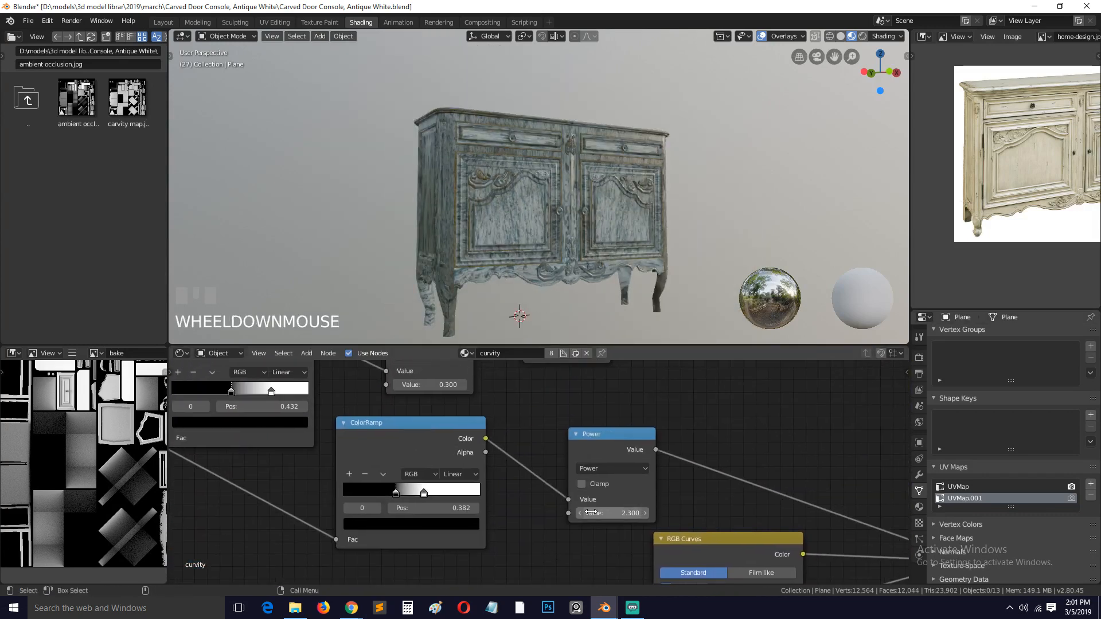
pyautogui.moveTo(593, 516); pyautogui.dragTo(574, 593, button='middle')
pyautogui.moveTo(609, 420); pyautogui.dragTo(423, 381, button='middle')
pyautogui.scroll(-5, 586, 512)
pyautogui.scroll(10, 662, 385)
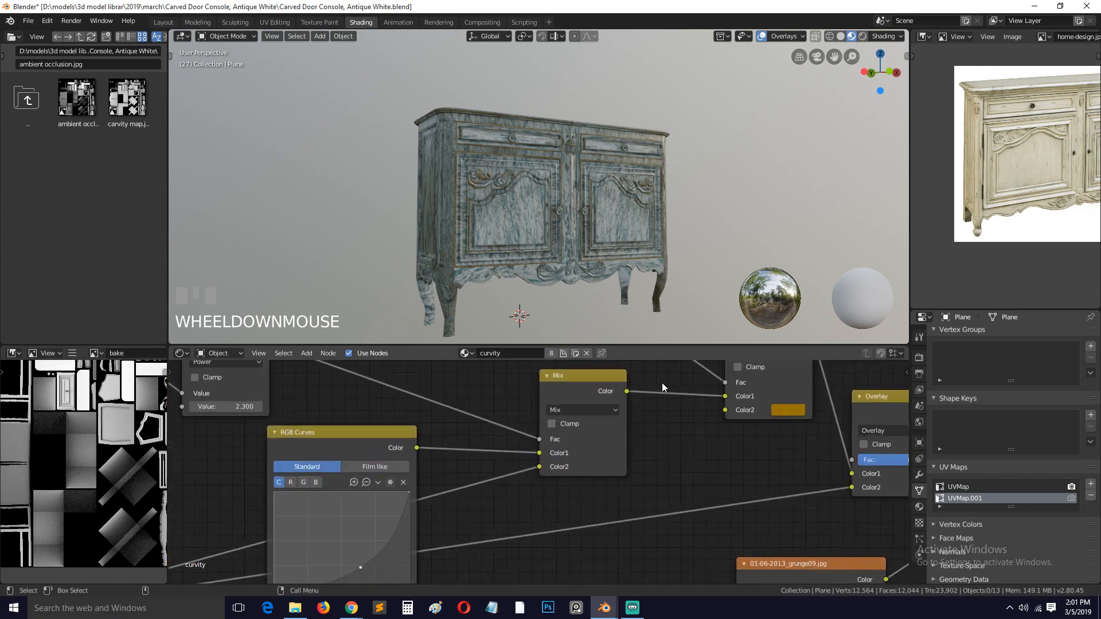
pyautogui.moveTo(662, 386); pyautogui.dragTo(395, 478, button='middle')
pyautogui.click(623, 471)
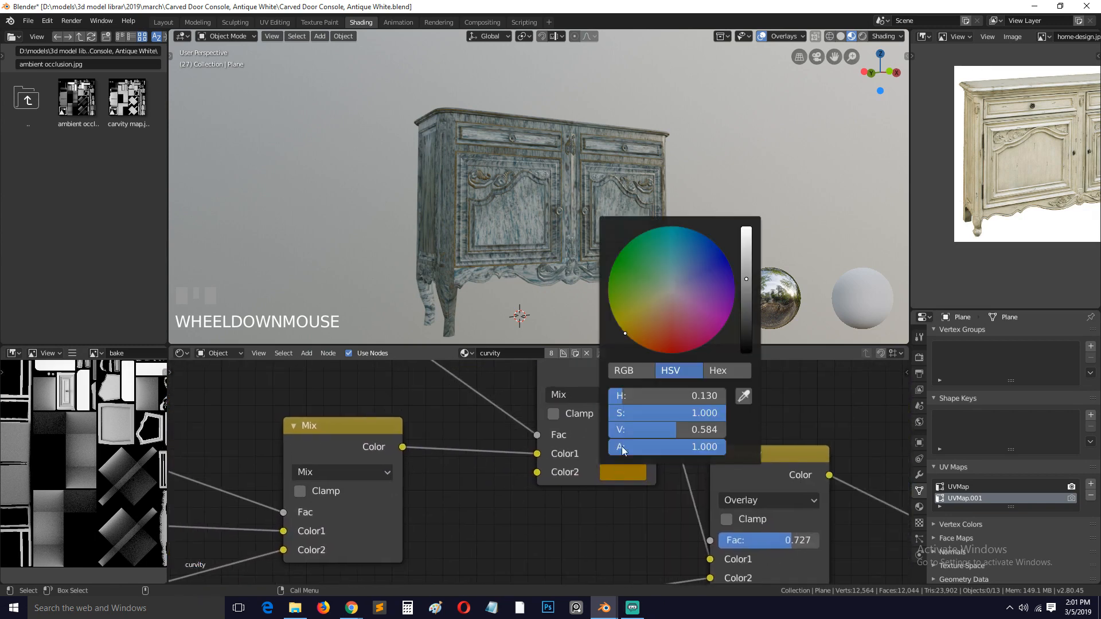
pyautogui.click(676, 287)
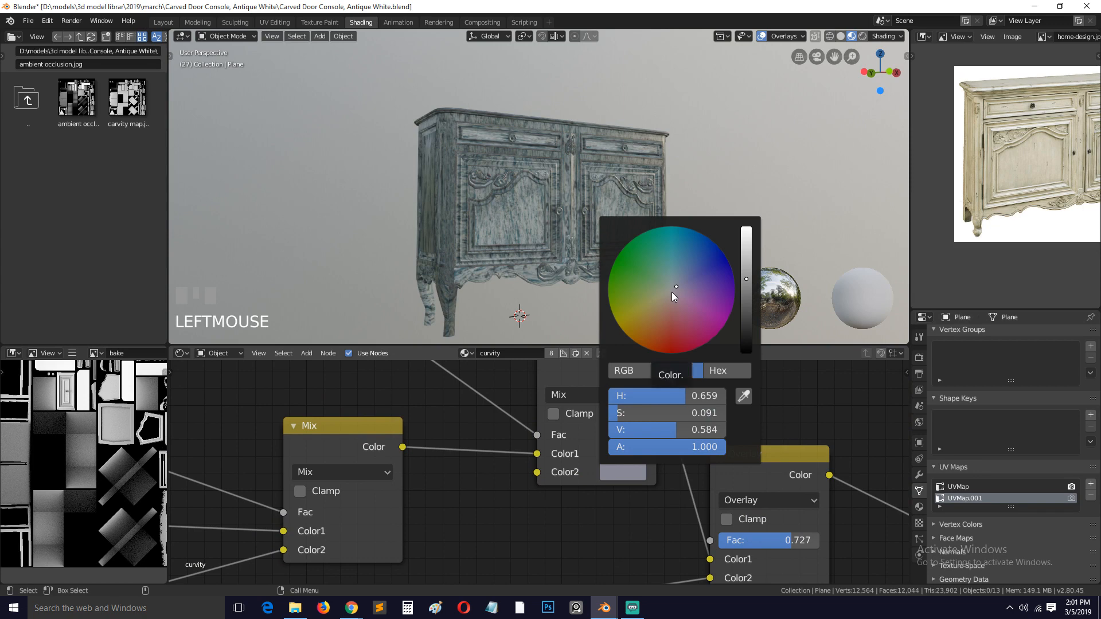
pyautogui.moveTo(672, 292); pyautogui.dragTo(660, 304)
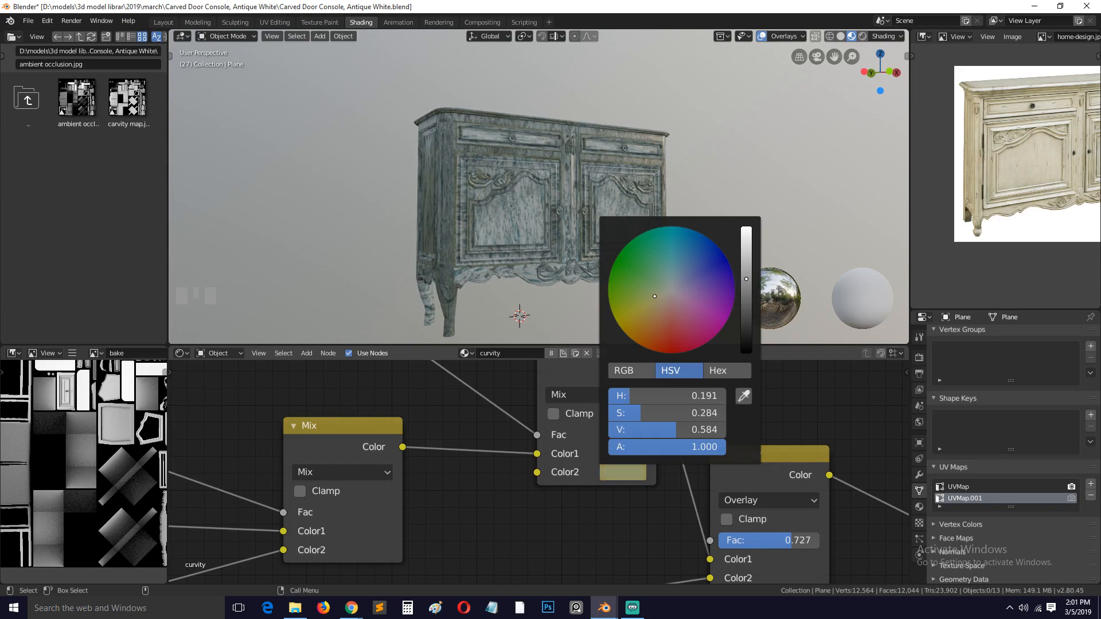
# Inspect the door carvings up close and set the wood grain Mix node's Color2 to olive brown (H 0.125, S 0.496, V 0.578)
pyautogui.press('`')
pyautogui.scroll(-3, 485, 514)
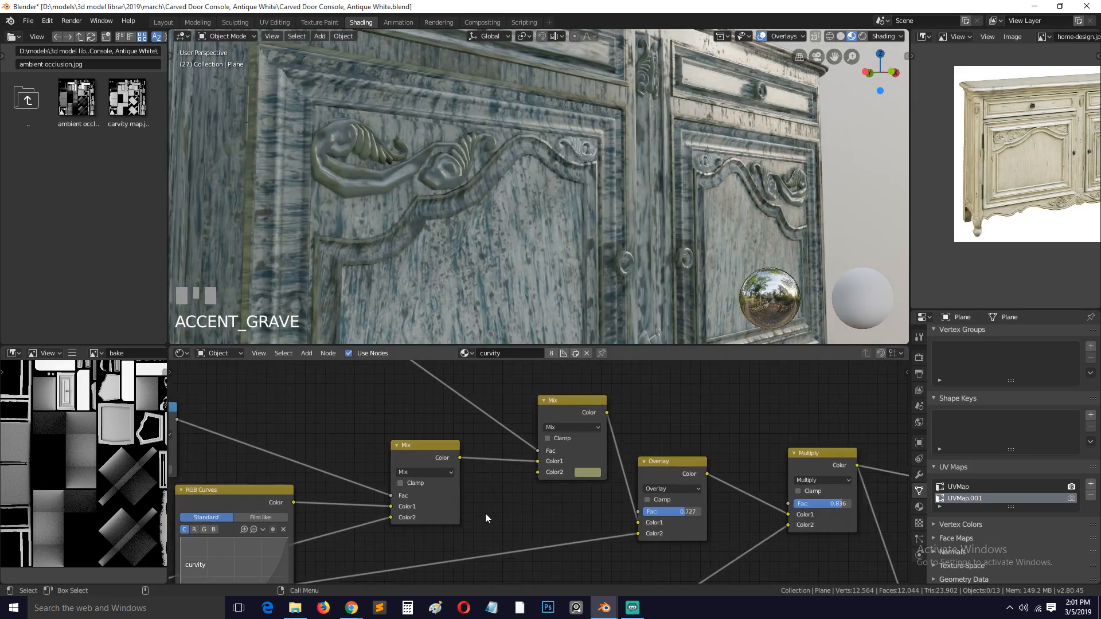
pyautogui.moveTo(485, 514); pyautogui.dragTo(740, 383, button='middle')
pyautogui.moveTo(550, 516); pyautogui.dragTo(786, 381, button='middle')
pyautogui.moveTo(482, 523); pyautogui.dragTo(610, 597, button='middle')
pyautogui.scroll(5, 586, 554)
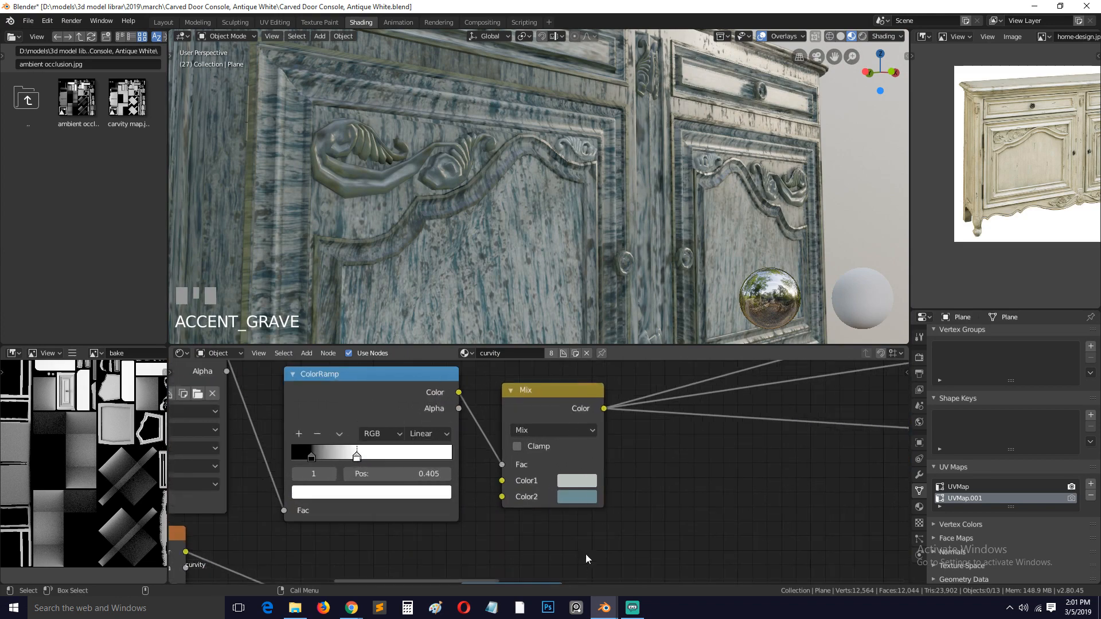
pyautogui.click(585, 498)
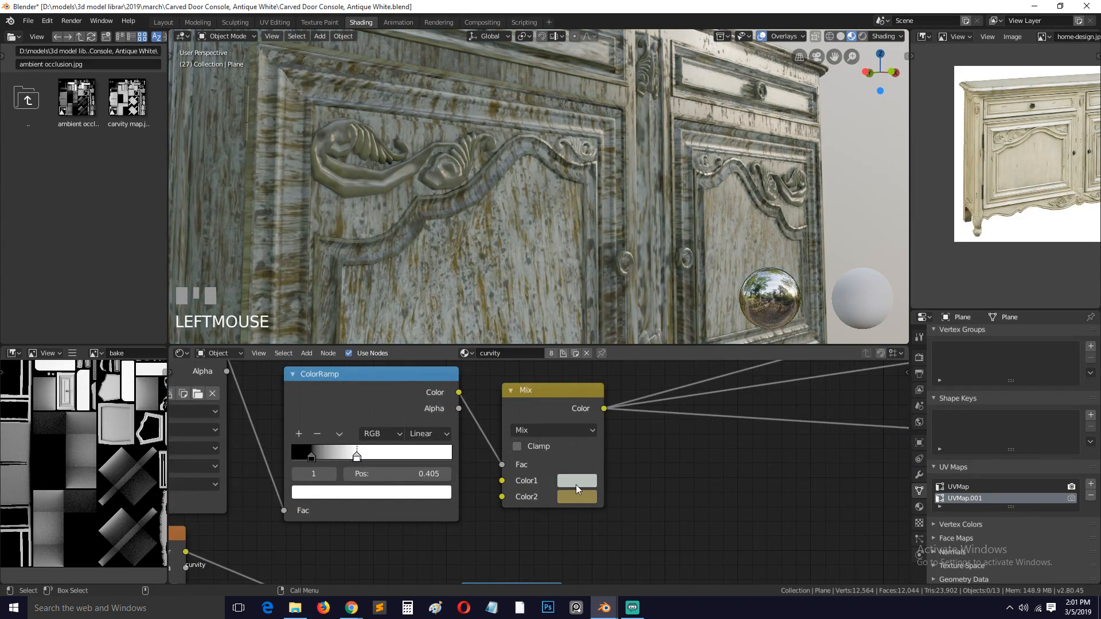
# Set the wood grain Mix node's Color1 to tan (H 0.119, S 0.408, V 0.763), checking the color on the whole cabinet
pyautogui.click(576, 484)
pyautogui.moveTo(607, 325); pyautogui.dragTo(602, 341)
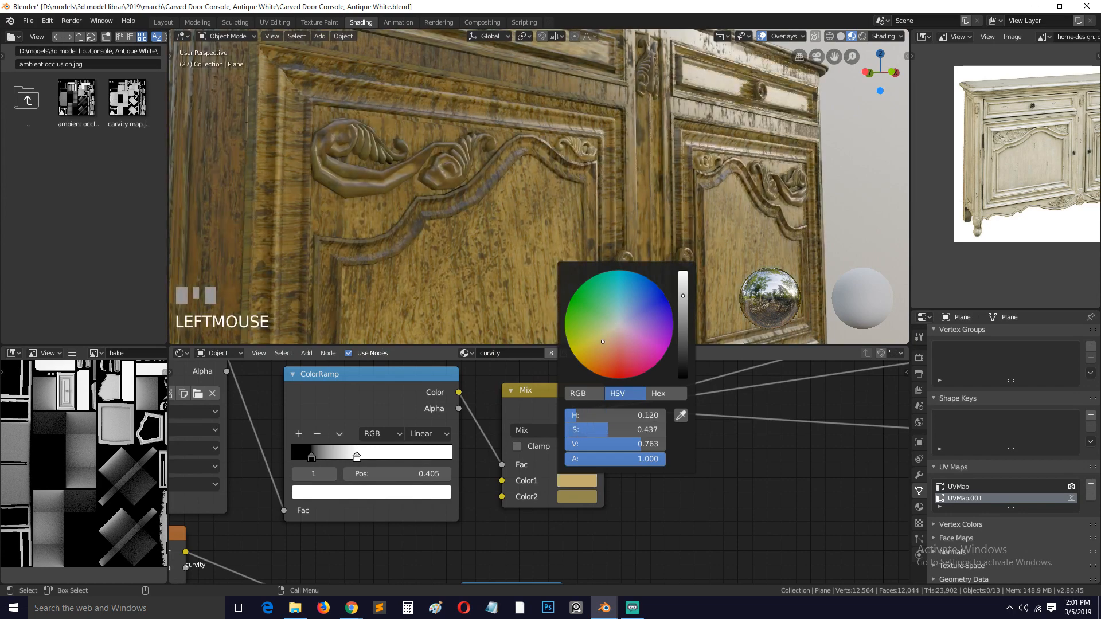
pyautogui.scroll(-6, 493, 241)
pyautogui.press('`')
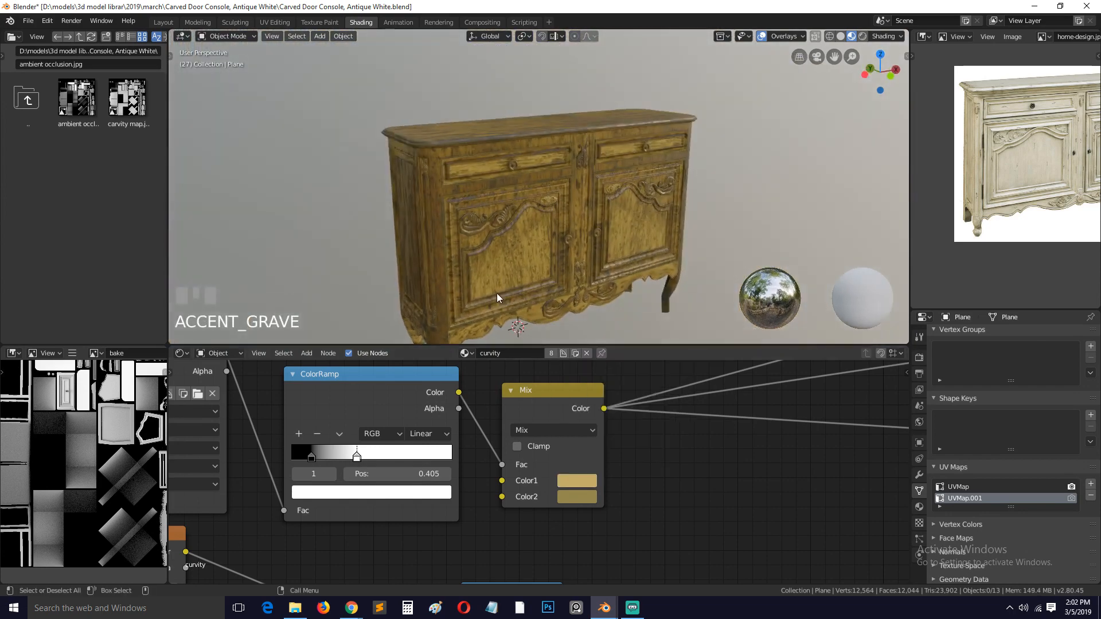
pyautogui.click(561, 481)
pyautogui.moveTo(603, 343); pyautogui.dragTo(603, 341)
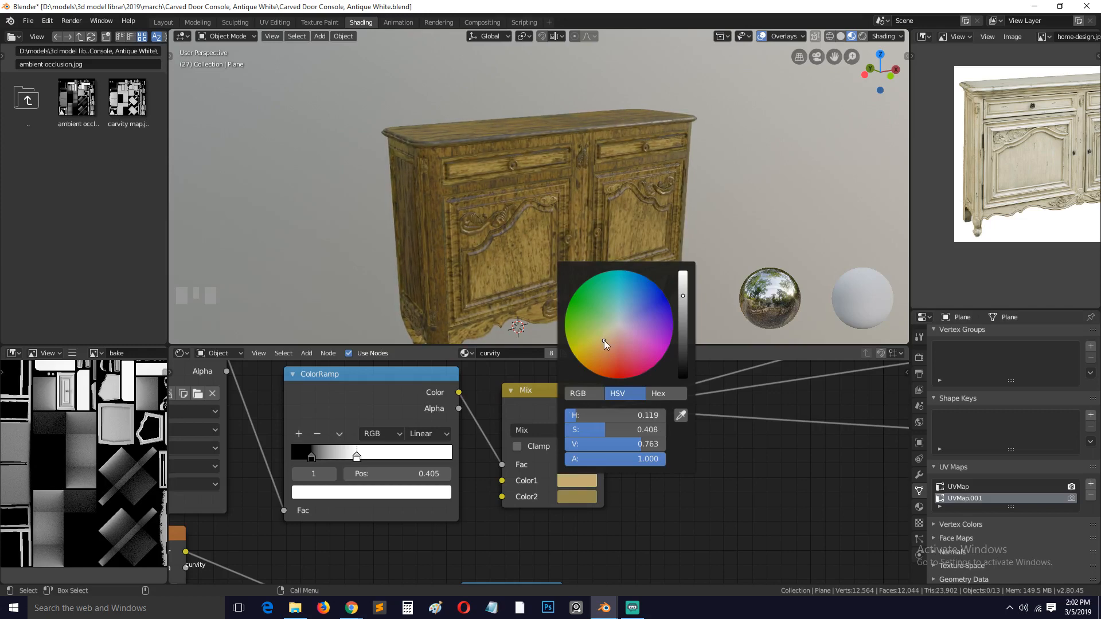
# Deepen the wood grain Mix node's Color2 to a richer golden brown, check it on the cabinet and save the file
pyautogui.click(578, 497)
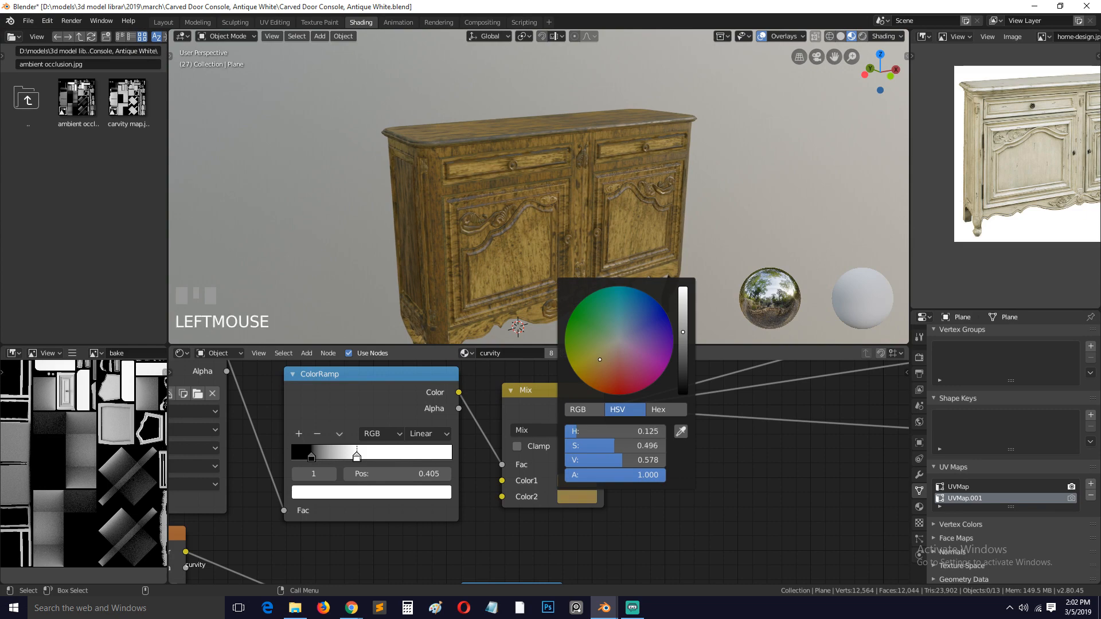
pyautogui.moveTo(495, 177); pyautogui.dragTo(507, 145, button='middle')
pyautogui.scroll(2, 577, 151)
pyautogui.hotkey('ctrl', 's')
pyautogui.moveTo(577, 152); pyautogui.dragTo(617, 234, button='middle')
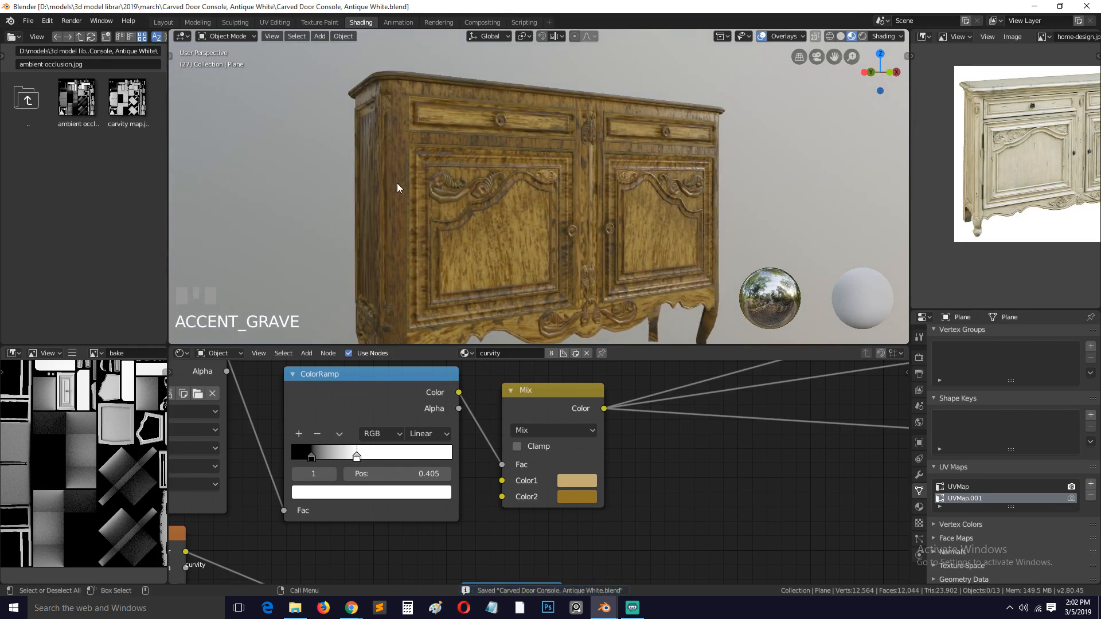
# Move the black stop of the lower carvity map ColorRamp, feeding the 2.300 Power node, to about 0.273
pyautogui.scroll(-2, 603, 457)
pyautogui.moveTo(610, 458); pyautogui.dragTo(499, 585, button='middle')
pyautogui.moveTo(577, 440); pyautogui.dragTo(638, 535, button='middle')
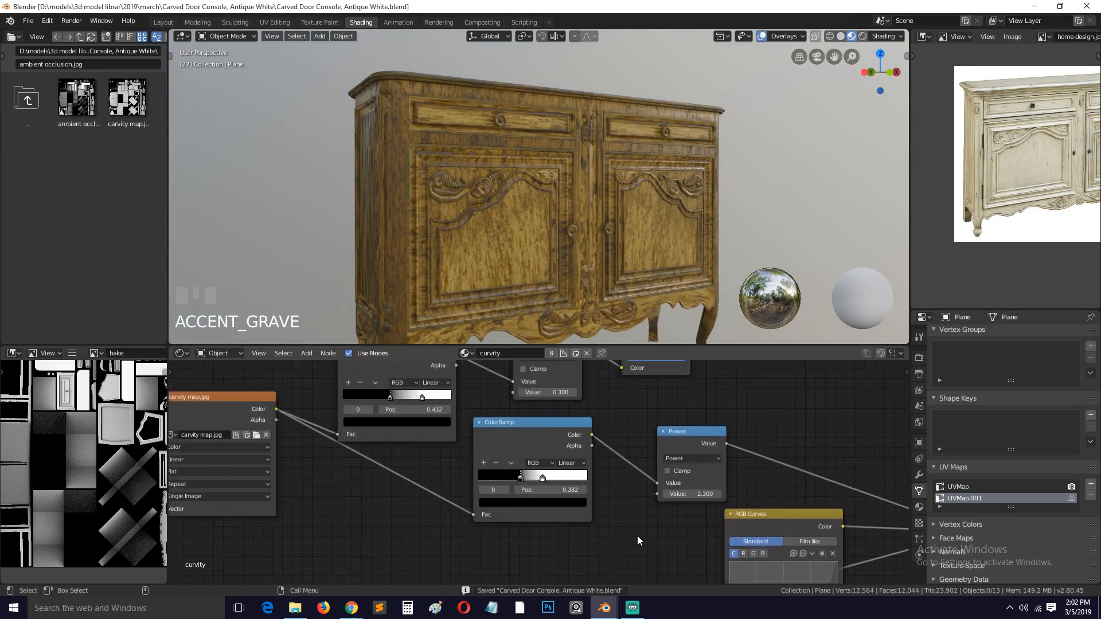
pyautogui.scroll(1, 577, 494)
pyautogui.moveTo(514, 480); pyautogui.dragTo(491, 482)
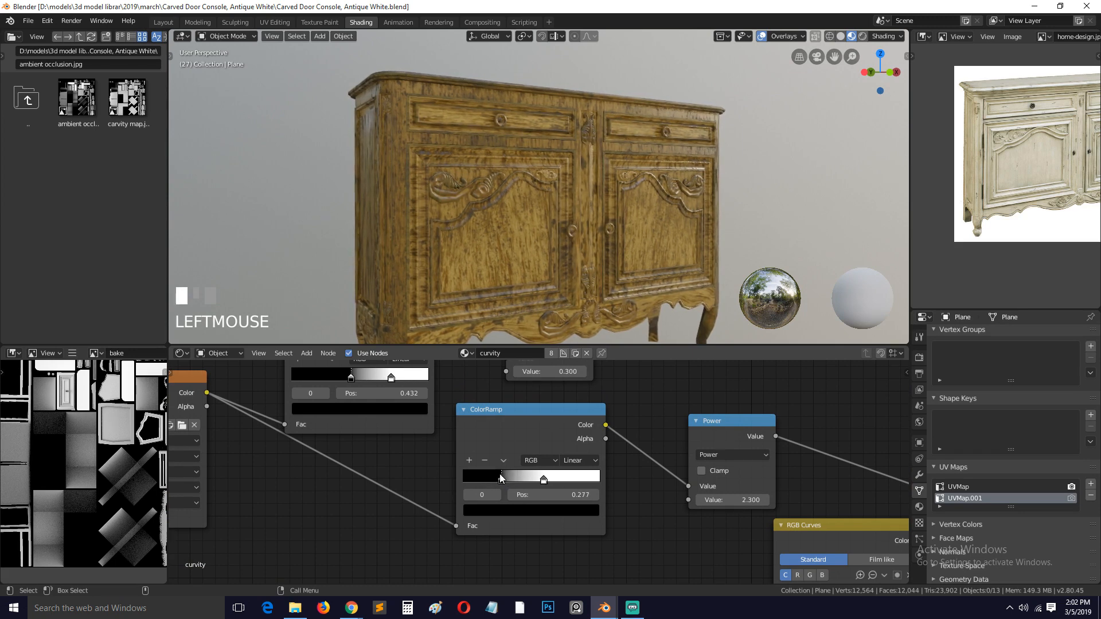
# Set the black stop of the upper carvity map ColorRamp to 0.441, check the worn edges on the cabinet and save the file
pyautogui.moveTo(523, 453); pyautogui.dragTo(621, 553, button='middle')
pyautogui.moveTo(447, 476)
pyautogui.mouseDown()
pyautogui.moveTo(425, 479)
pyautogui.moveTo(449, 480)
pyautogui.mouseUp()
pyautogui.moveTo(480, 225); pyautogui.dragTo(504, 200, button='middle')
pyautogui.moveTo(714, 466); pyautogui.dragTo(473, 535, button='middle')
pyautogui.scroll(-3, 636, 489)
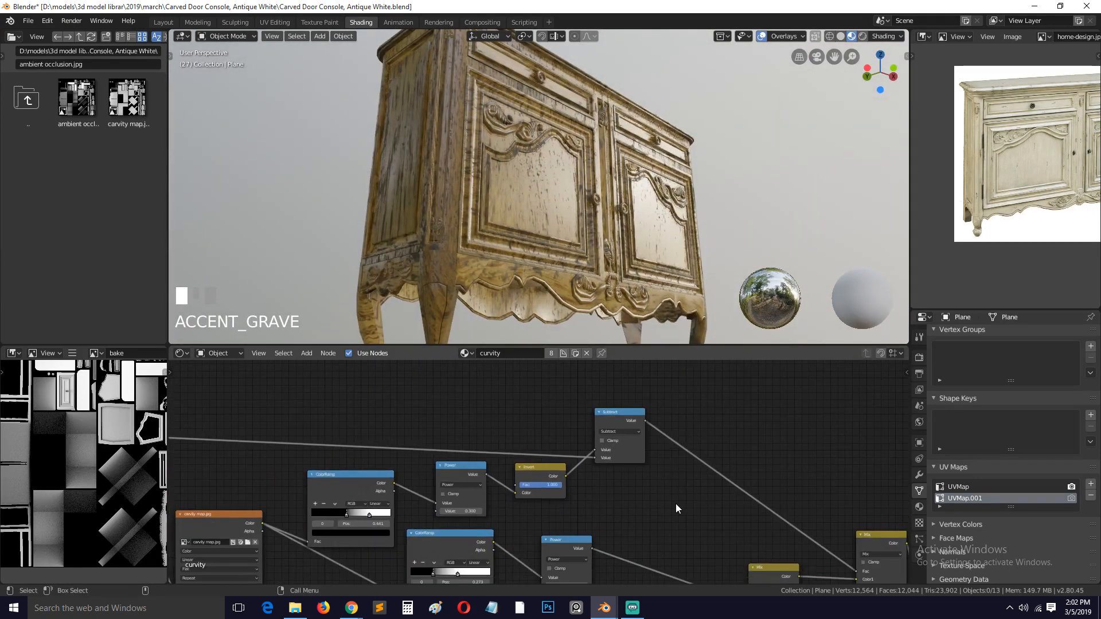
pyautogui.hotkey('ctrl', 's')
pyautogui.moveTo(708, 475); pyautogui.dragTo(687, 436, button='middle')
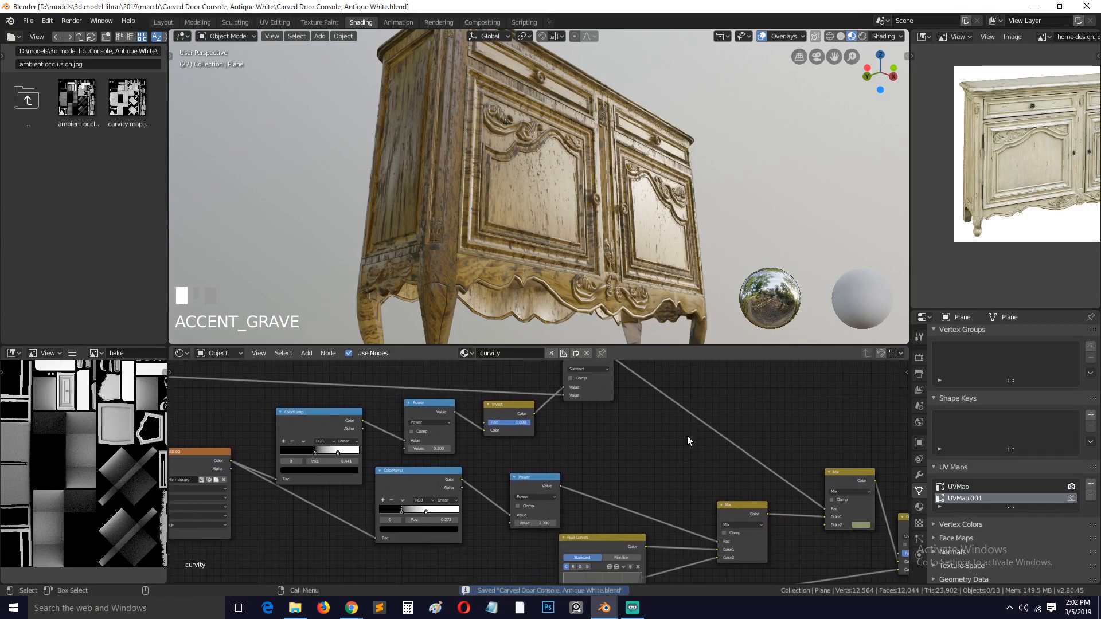
pyautogui.scroll(3, 554, 449)
pyautogui.moveTo(541, 452)
pyautogui.mouseDown()
pyautogui.moveTo(508, 452)
pyautogui.moveTo(545, 452)
pyautogui.mouseUp()
pyautogui.scroll(-5, 647, 486)
pyautogui.moveTo(566, 171); pyautogui.dragTo(453, 209, button='middle')
pyautogui.hotkey('ctrl', 's')
pyautogui.moveTo(599, 175); pyautogui.dragTo(639, 227, button='middle')
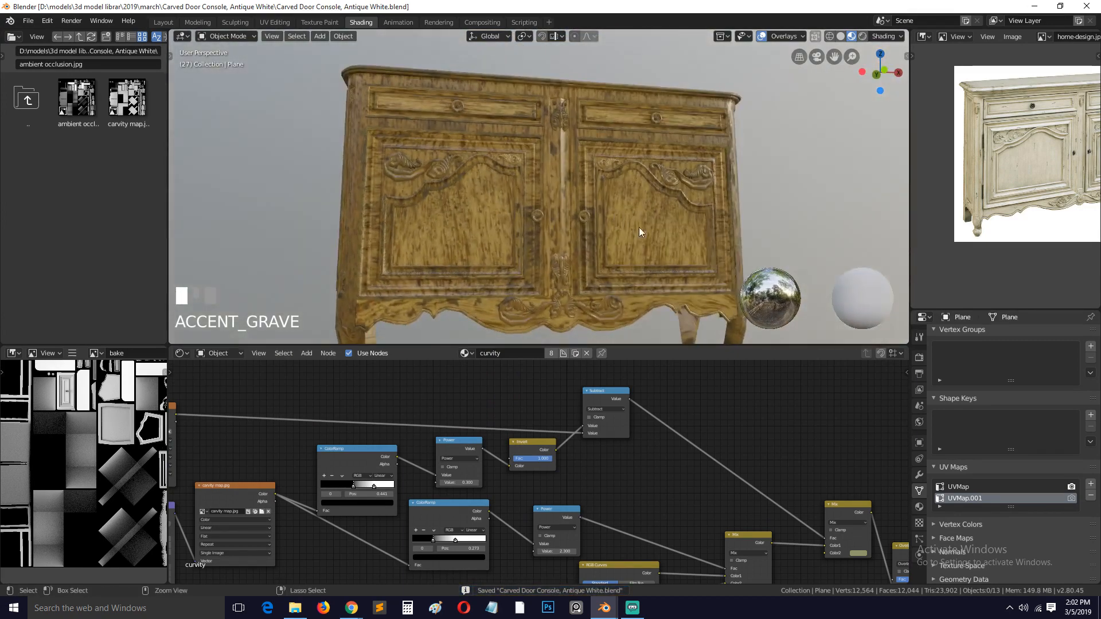
# Try the grunge Multiply node with its Fac lowered to 0.018 and check the cabinet surface
pyautogui.moveTo(800, 534); pyautogui.dragTo(648, 501, button='middle')
pyautogui.moveTo(854, 552); pyautogui.dragTo(724, 439, button='middle')
pyautogui.scroll(-4, 662, 460)
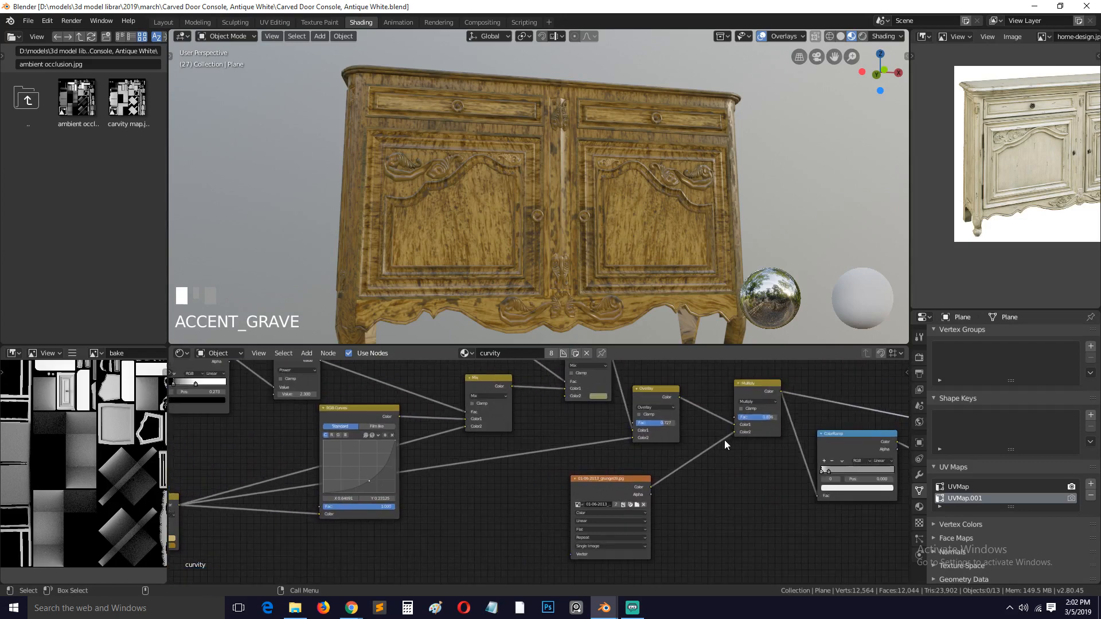
pyautogui.scroll(3, 724, 440)
pyautogui.moveTo(666, 427); pyautogui.dragTo(630, 427)
pyautogui.press('`')
pyautogui.moveTo(444, 199); pyautogui.dragTo(511, 194, button='middle')
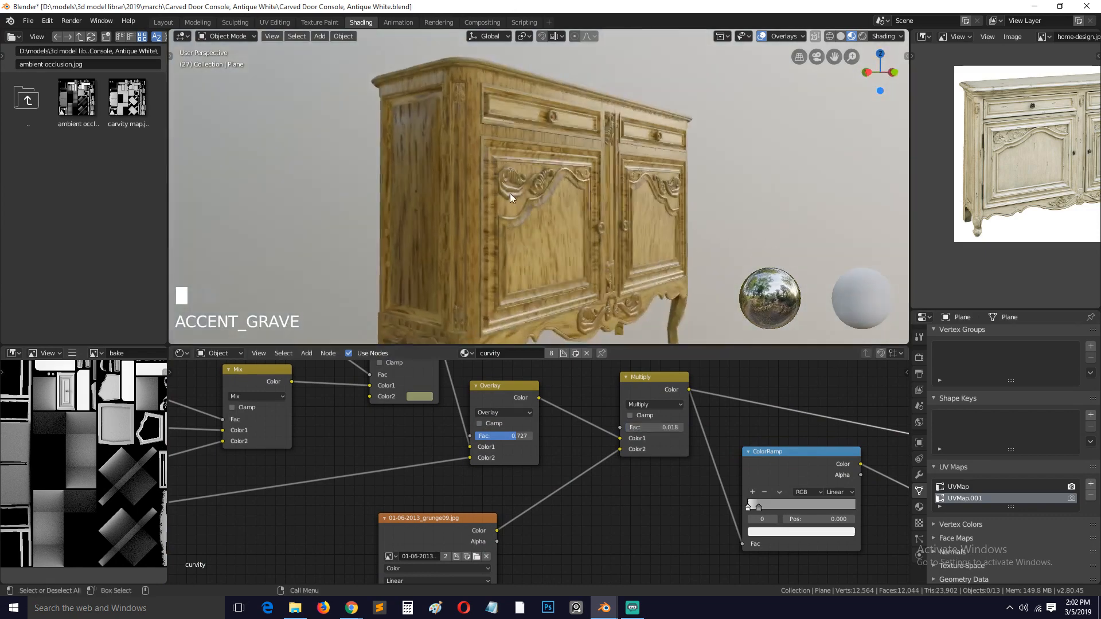
# Try the grunge Multiply node at full strength with Fac 1.000 and view the doors up close
pyautogui.moveTo(654, 427); pyautogui.dragTo(705, 427)
pyautogui.press('`')
pyautogui.moveTo(640, 311); pyautogui.dragTo(552, 159, button='middle')
pyautogui.scroll(4, 556, 212)
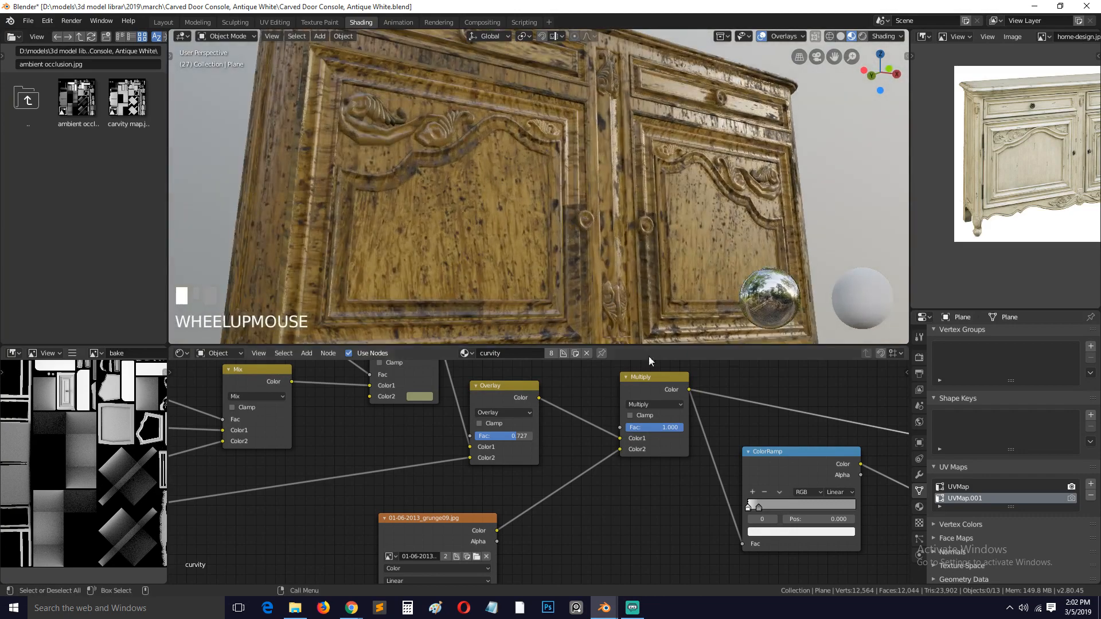
# Set the grunge Multiply node's Fac to 0.682, check the cabinet's side panel and save the file
pyautogui.moveTo(679, 428)
pyautogui.mouseDown()
pyautogui.moveTo(652, 427)
pyautogui.moveTo(665, 427)
pyautogui.mouseUp()
pyautogui.scroll(-5, 304, 152)
pyautogui.press('`')
pyautogui.moveTo(304, 153); pyautogui.dragTo(372, 195, button='middle')
pyautogui.scroll(4, 375, 201)
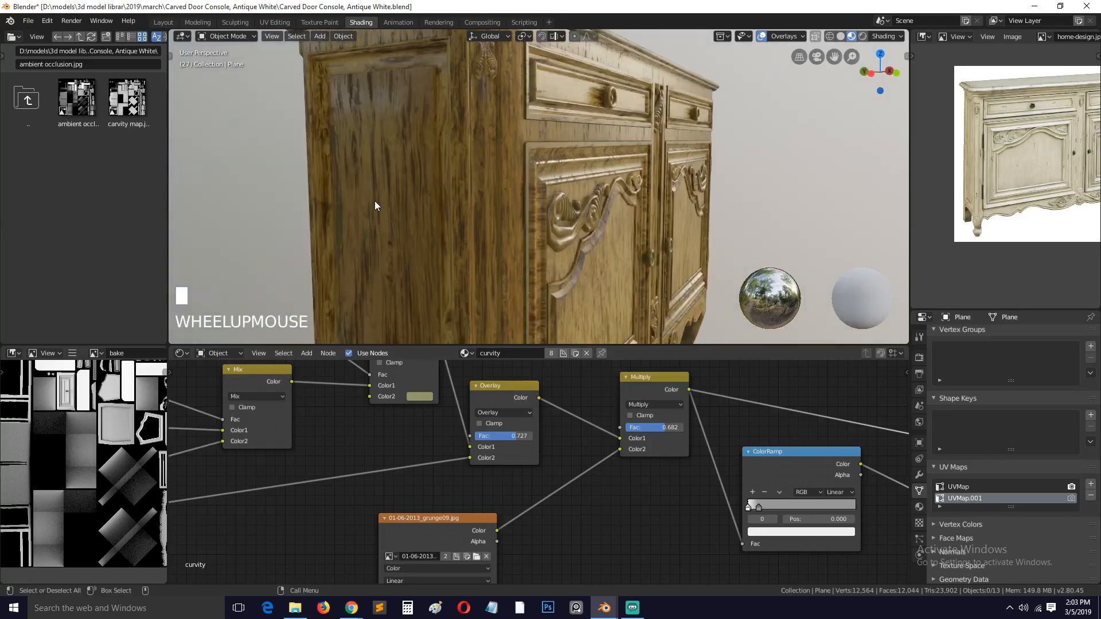
pyautogui.hotkey('ctrl', 's')
# Move the Wood07_disp ColorRamp's black stop to the start and its white stop to 0.764, and save the file
pyautogui.moveTo(461, 441); pyautogui.dragTo(734, 426, button='middle')
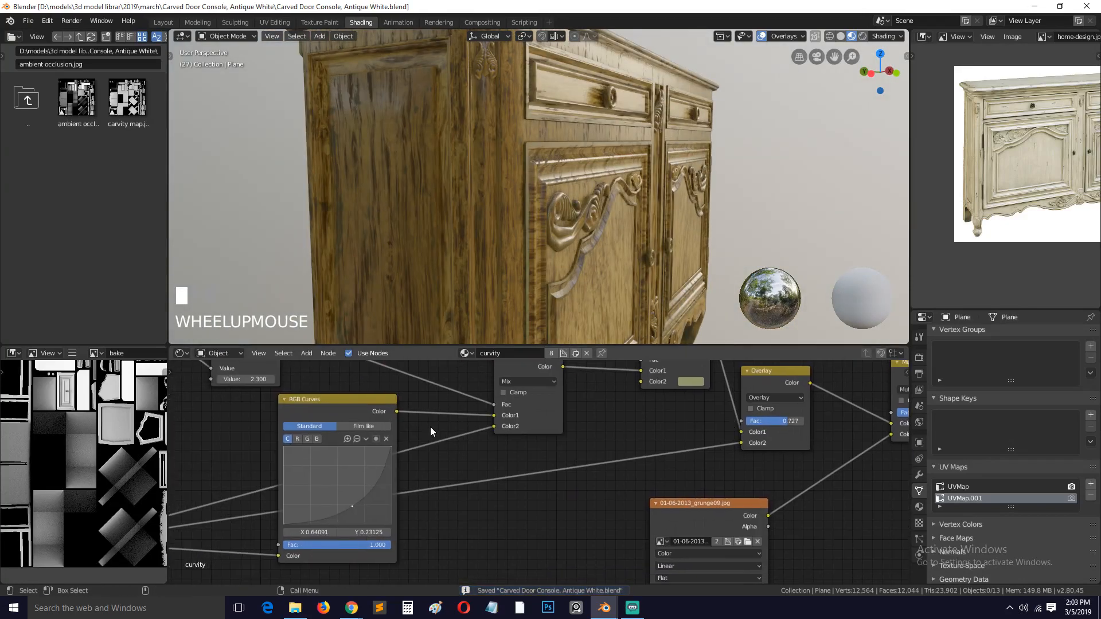
pyautogui.moveTo(275, 469); pyautogui.dragTo(464, 485, button='middle')
pyautogui.moveTo(367, 451); pyautogui.dragTo(640, 383, button='middle')
pyautogui.scroll(-3, 487, 487)
pyautogui.scroll(-1, 636, 387)
pyautogui.moveTo(486, 514); pyautogui.dragTo(567, 472, button='middle')
pyautogui.scroll(2, 566, 473)
pyautogui.scroll(1, 565, 472)
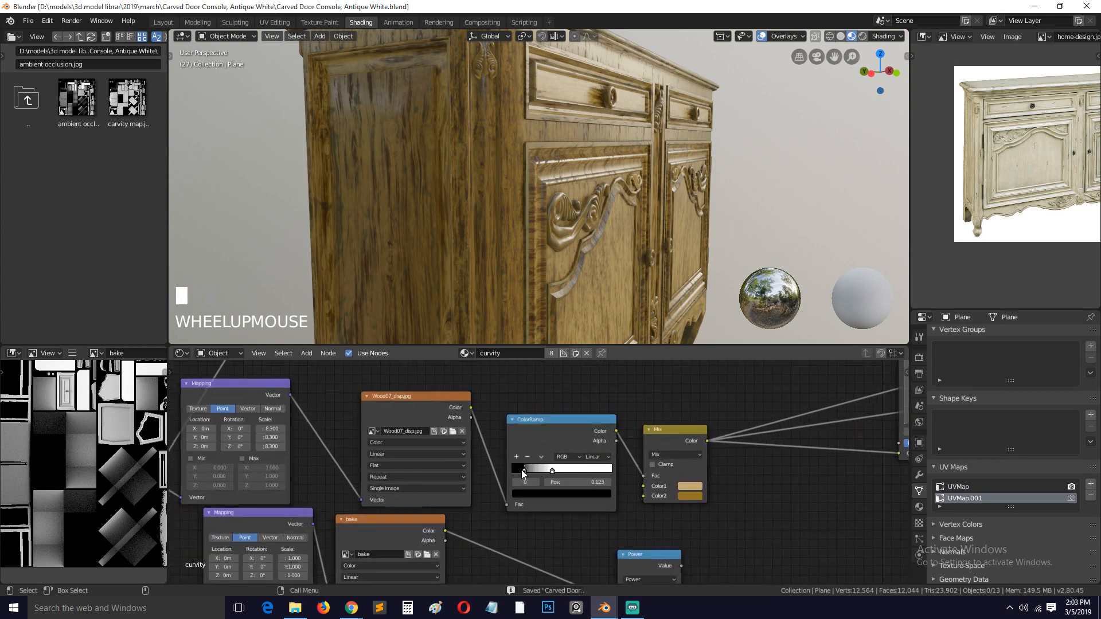
pyautogui.moveTo(522, 471)
pyautogui.mouseDown()
pyautogui.moveTo(509, 473)
pyautogui.moveTo(589, 471)
pyautogui.mouseUp()
pyautogui.scroll(-5, 516, 198)
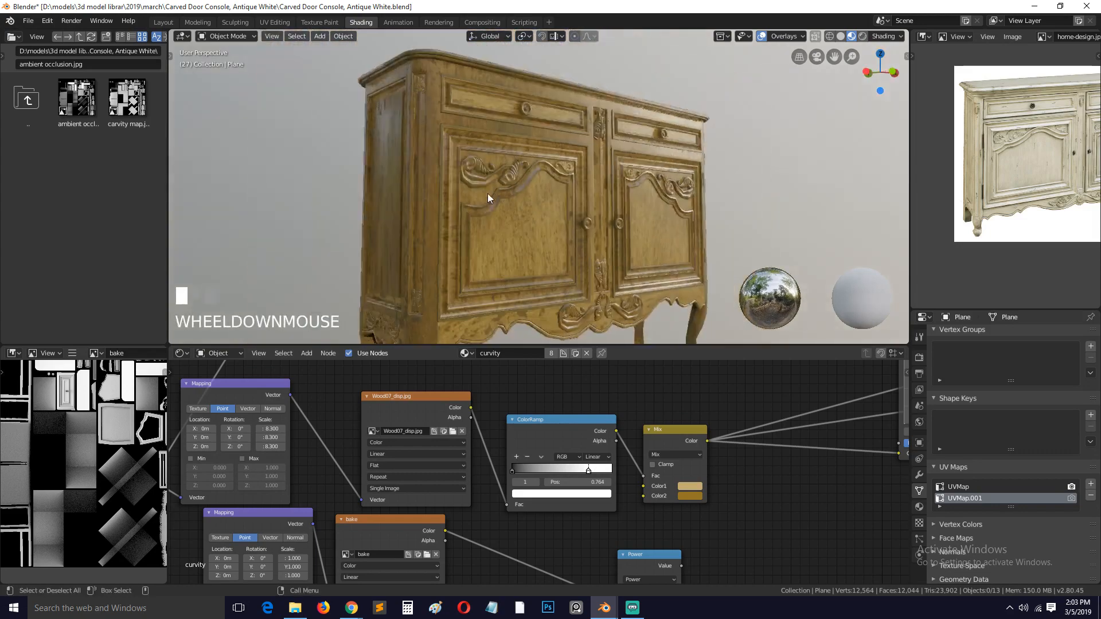
pyautogui.press('`')
pyautogui.hotkey('ctrl', 's')
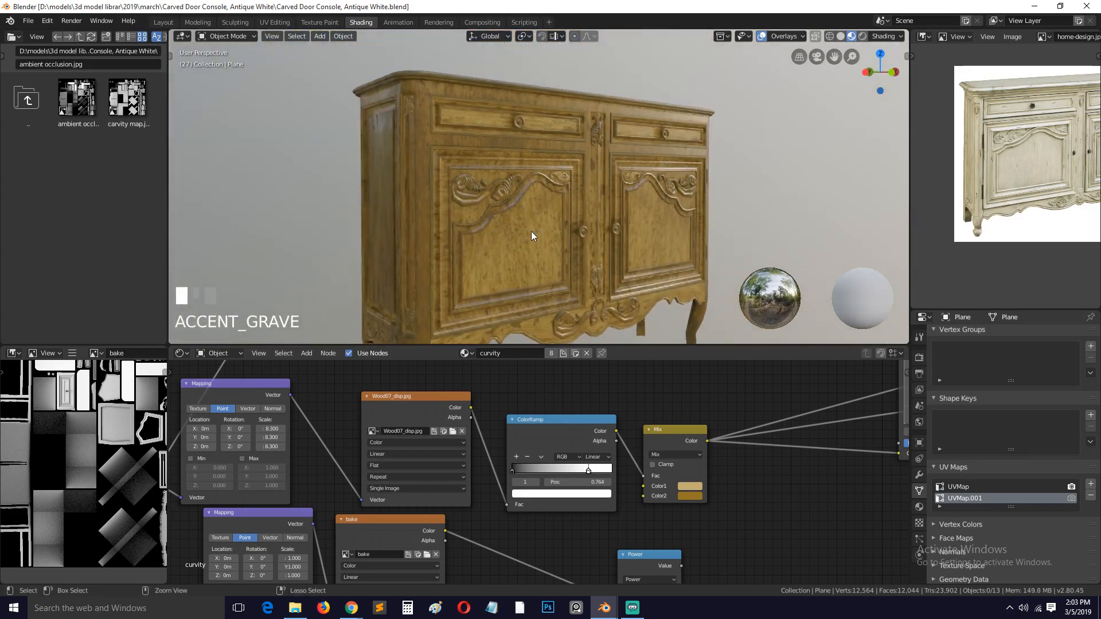
# Examine the softened wood grain on the cabinet's doors, drawers and carvings from several angles, near and far
pyautogui.scroll(5, 515, 212)
pyautogui.scroll(-5, 516, 224)
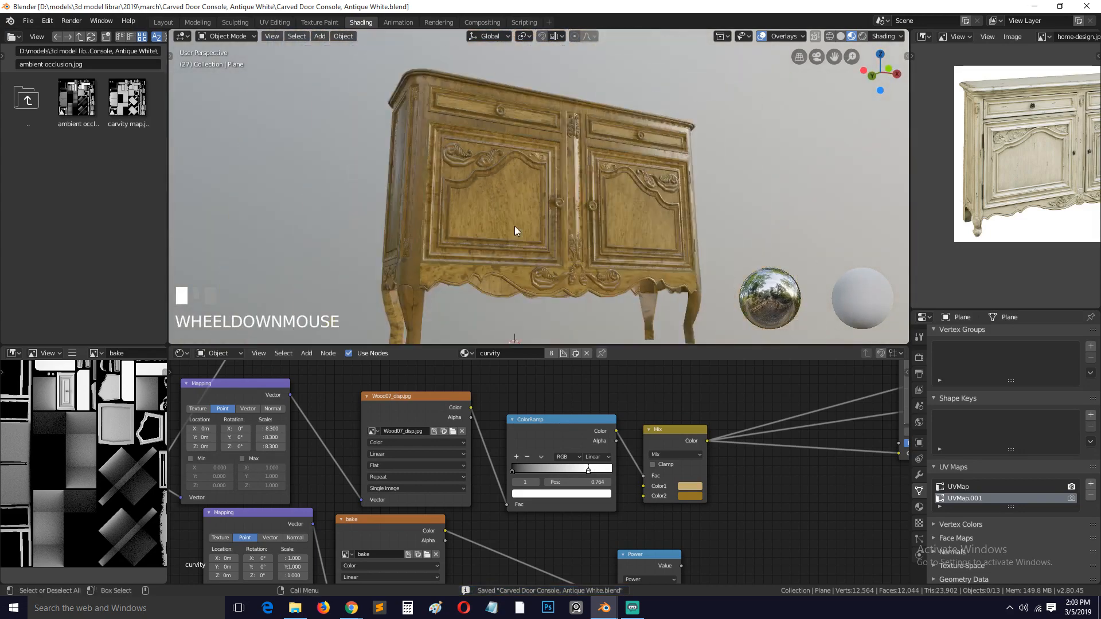
pyautogui.press('`')
pyautogui.scroll(4, 614, 194)
pyautogui.press('`')
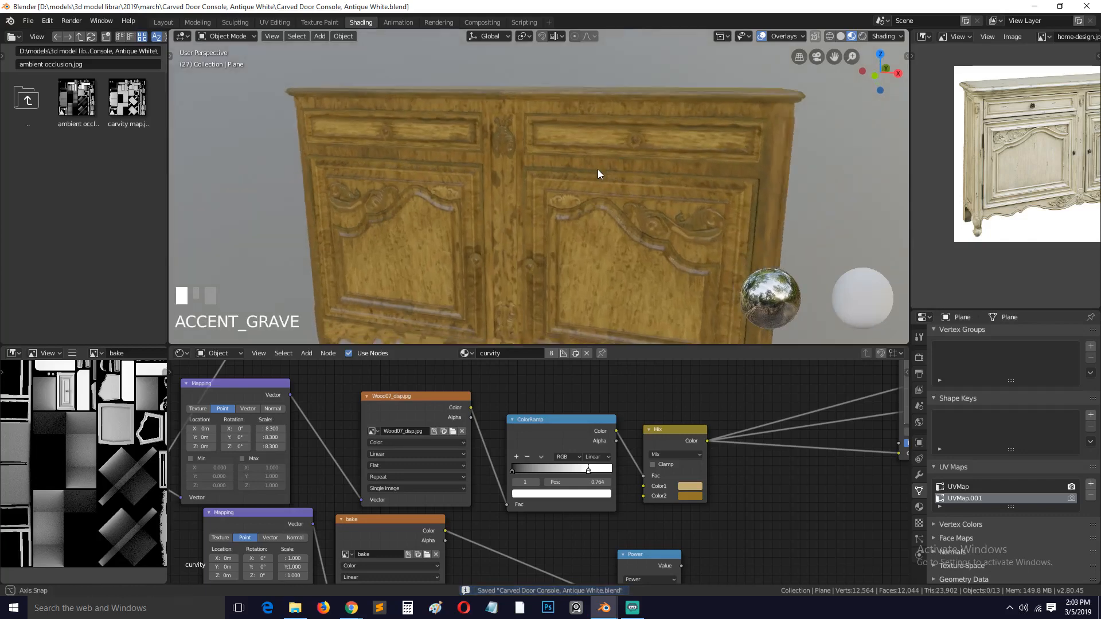
pyautogui.moveTo(584, 159); pyautogui.dragTo(604, 236, button='middle')
pyautogui.hotkey('ctrl', 's')
pyautogui.press('`')
pyautogui.scroll(-6, 677, 199)
pyautogui.scroll(5, 720, 148)
pyautogui.hotkey('ctrl', 's')
pyautogui.scroll(-4, 691, 240)
# Rearrange the roughness ColorRamp and the grunge Multiply node to free space before the Principled BSDF
pyautogui.moveTo(757, 488); pyautogui.dragTo(486, 428, button='middle')
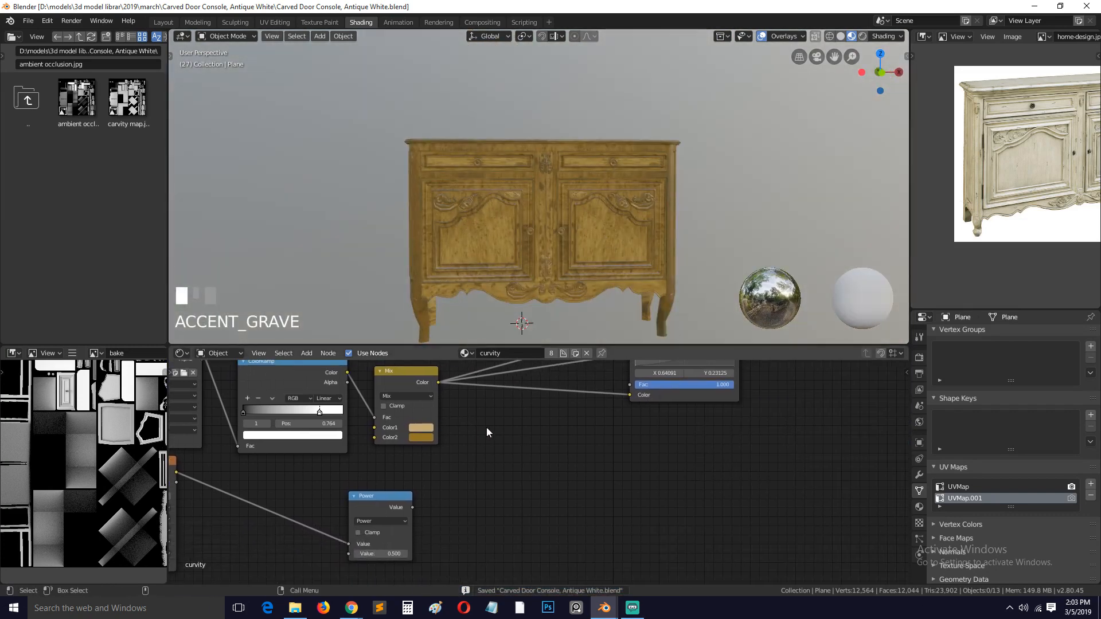
pyautogui.scroll(-3, 724, 466)
pyautogui.moveTo(724, 466); pyautogui.dragTo(481, 474, button='middle')
pyautogui.scroll(-5, 717, 463)
pyautogui.moveTo(745, 464); pyautogui.dragTo(507, 521, button='middle')
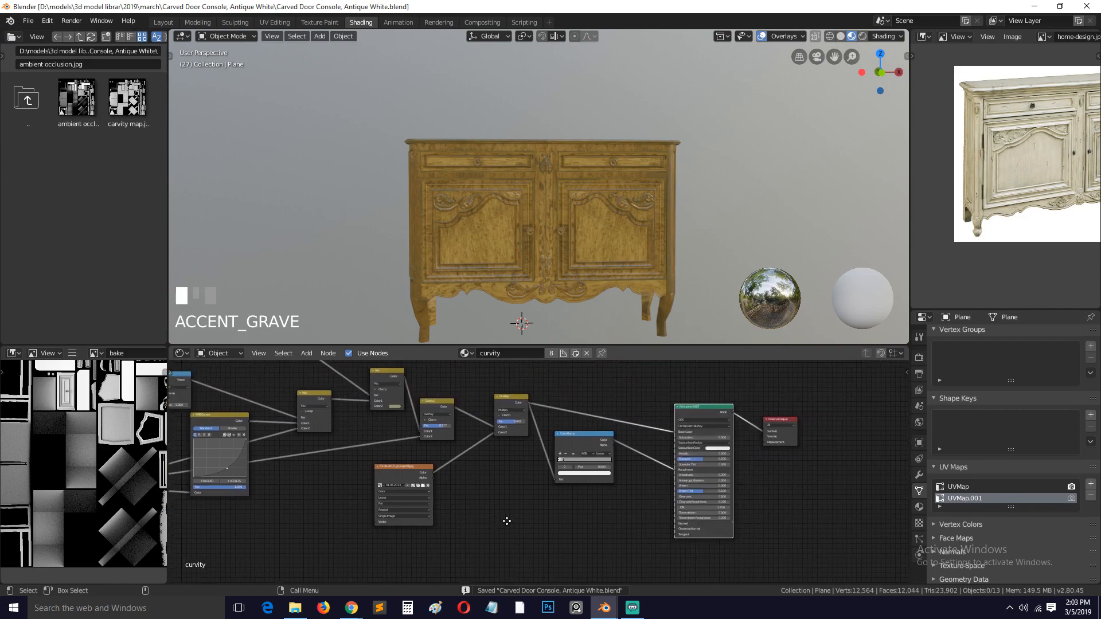
pyautogui.scroll(3, 624, 521)
pyautogui.moveTo(610, 408); pyautogui.dragTo(623, 383)
pyautogui.moveTo(490, 403); pyautogui.dragTo(444, 460)
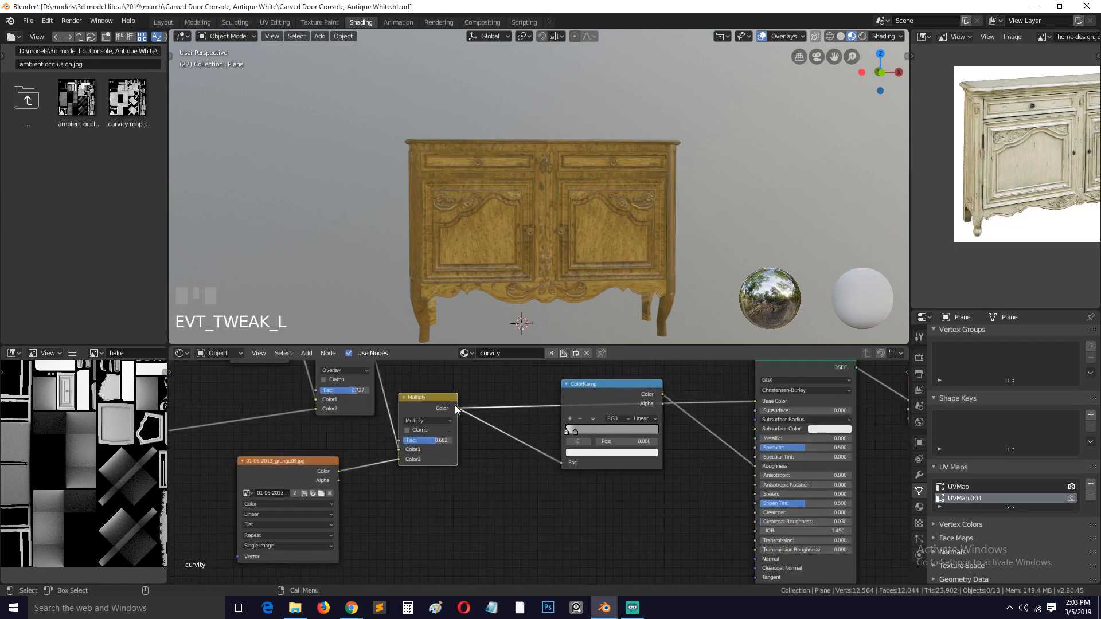
# Add a Bump node, link the Multiply color to its Height and its Normal to the Principled BSDF's Normal, and save the file
pyautogui.hotkey('shift', 'a')
pyautogui.moveTo(563, 498)
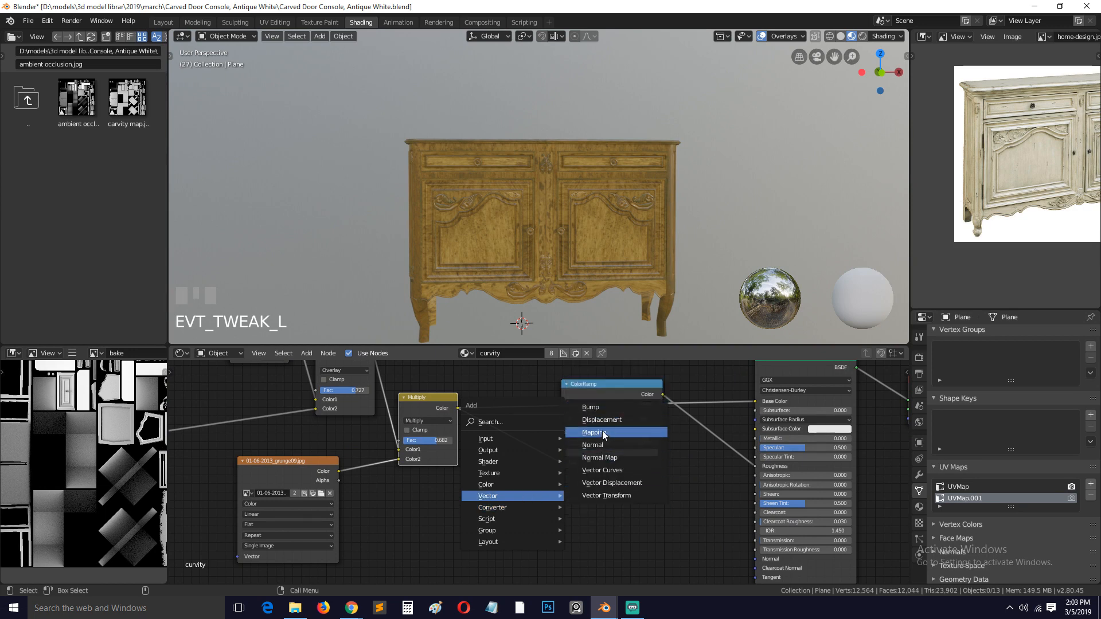
pyautogui.click(605, 411)
pyautogui.click(611, 516)
pyautogui.moveTo(459, 408); pyautogui.dragTo(583, 550)
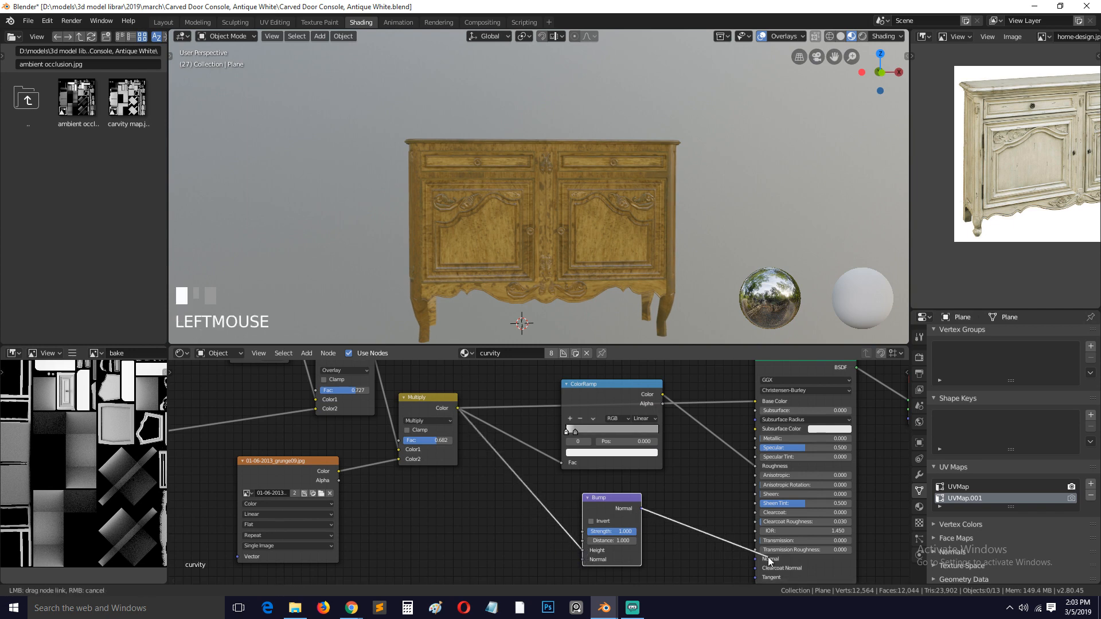
pyautogui.moveTo(762, 559); pyautogui.dragTo(761, 559)
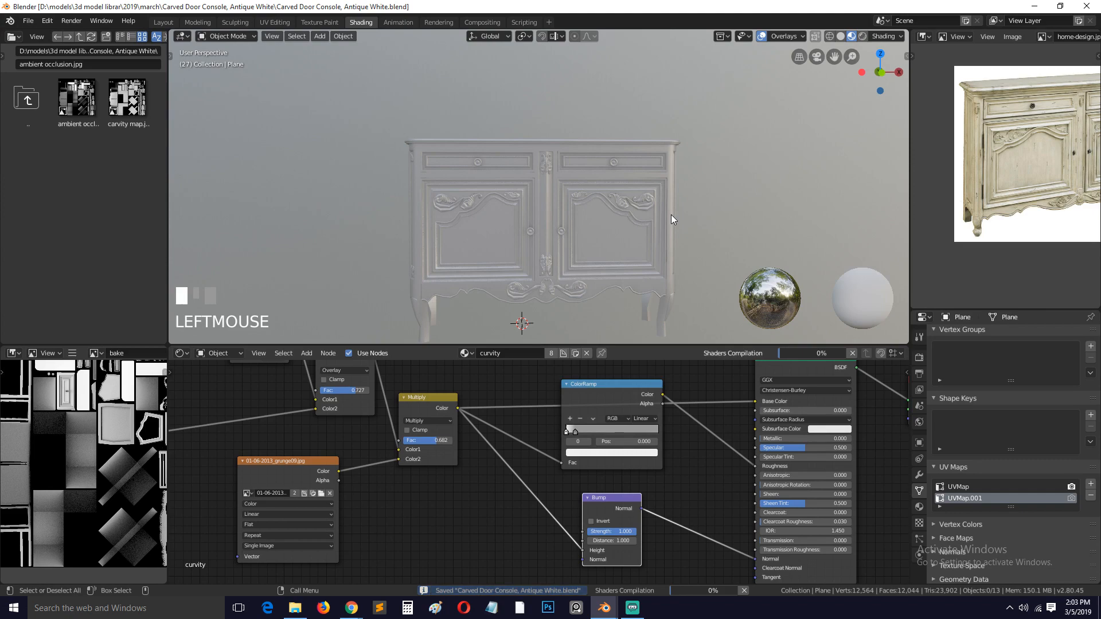
pyautogui.hotkey('ctrl', 's')
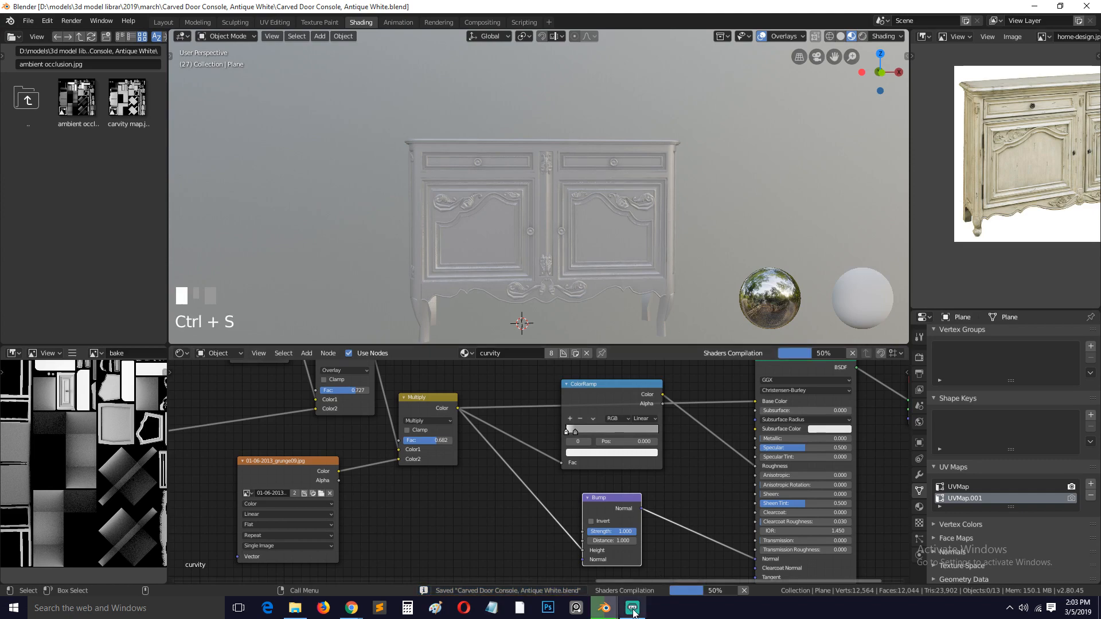
# Set the Bump node's Strength to 0.1 and check the relief on the carved doors
pyautogui.scroll(5, 598, 237)
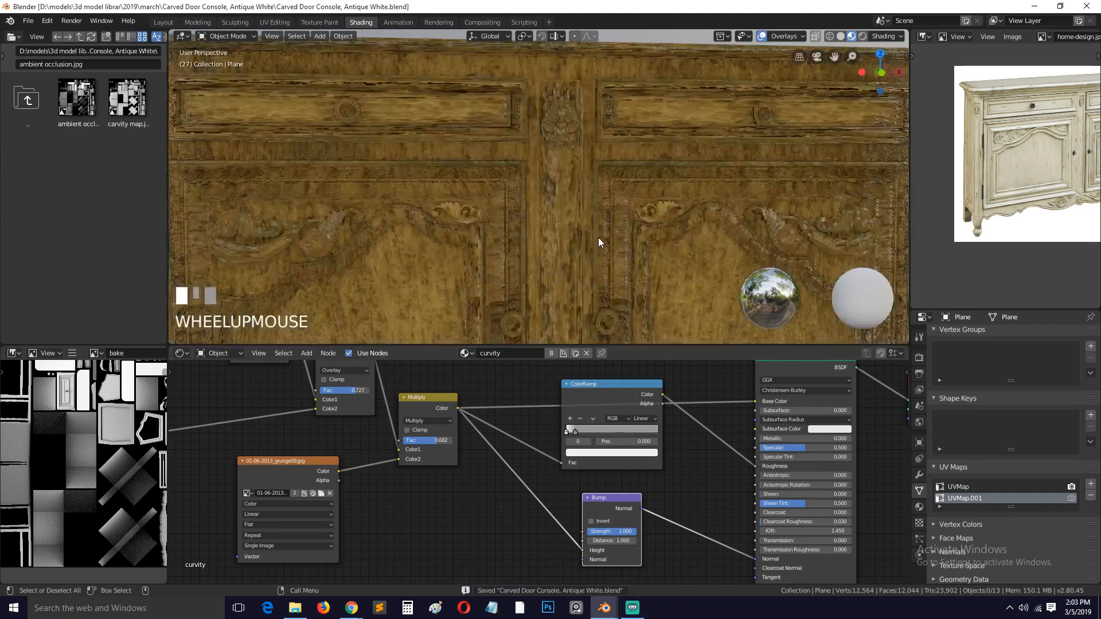
pyautogui.press('`')
pyautogui.scroll(-4, 659, 216)
pyautogui.press('`')
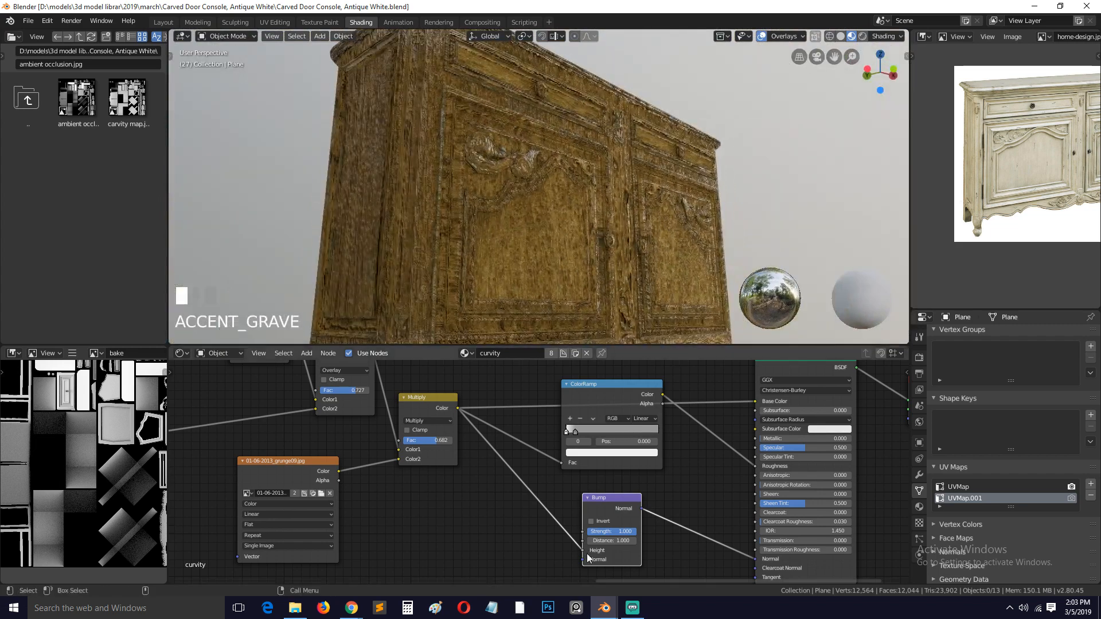
pyautogui.scroll(3, 597, 517)
pyautogui.click(636, 511)
pyautogui.write('0.1')
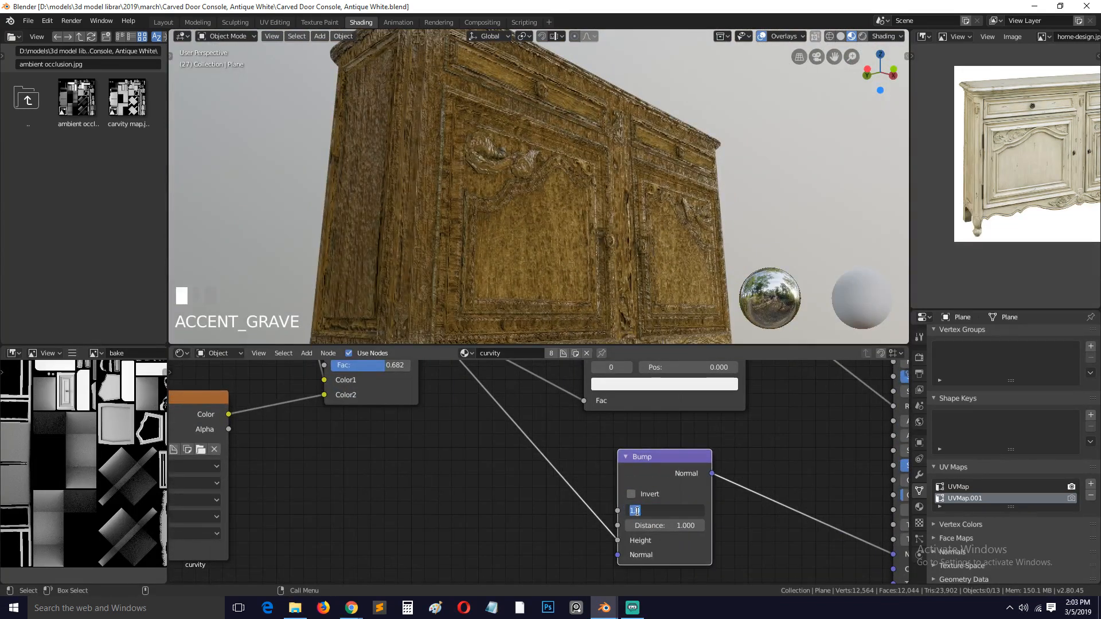
pyautogui.click(748, 510)
pyautogui.press('`')
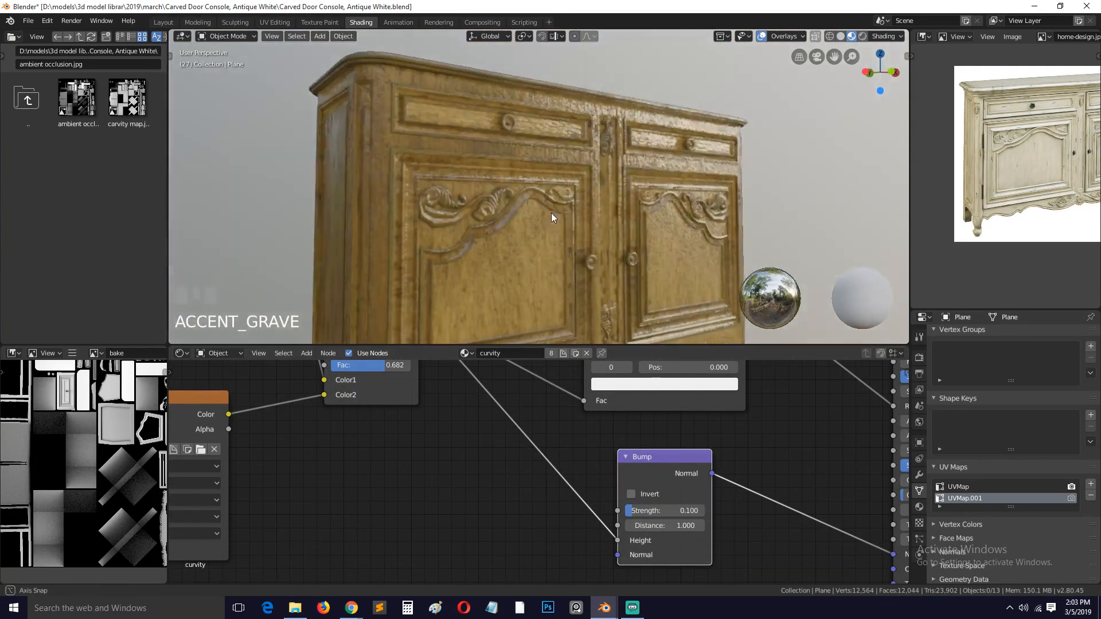
pyautogui.scroll(3, 544, 215)
pyautogui.press('`')
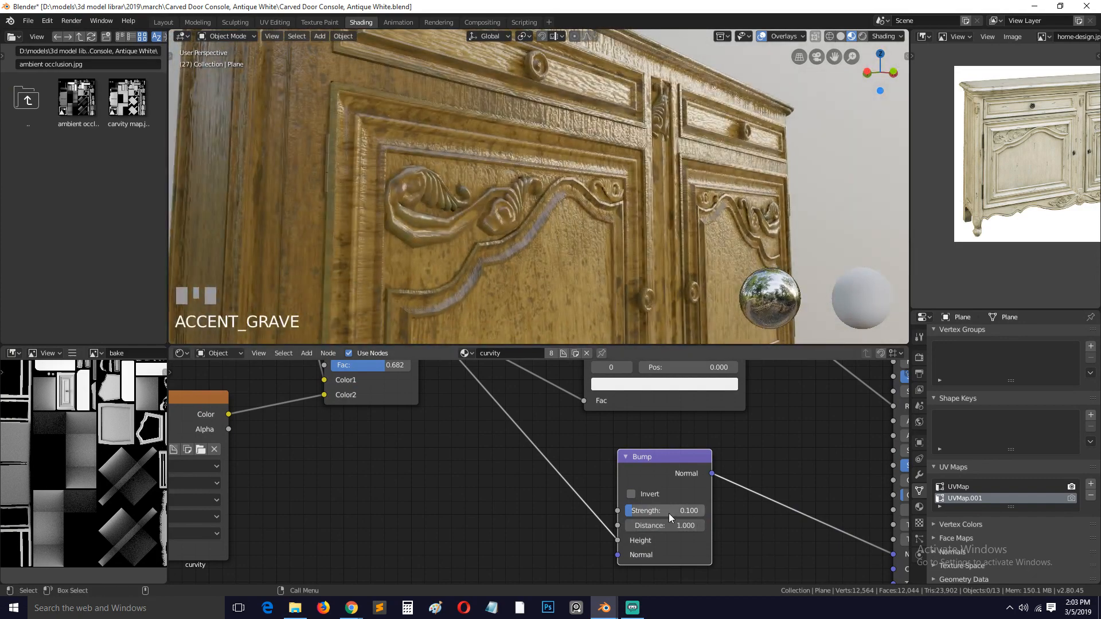
# Set the Bump node's Strength to 0.05 and save the file
pyautogui.click(669, 512)
pyautogui.write('.05')
pyautogui.click(749, 512)
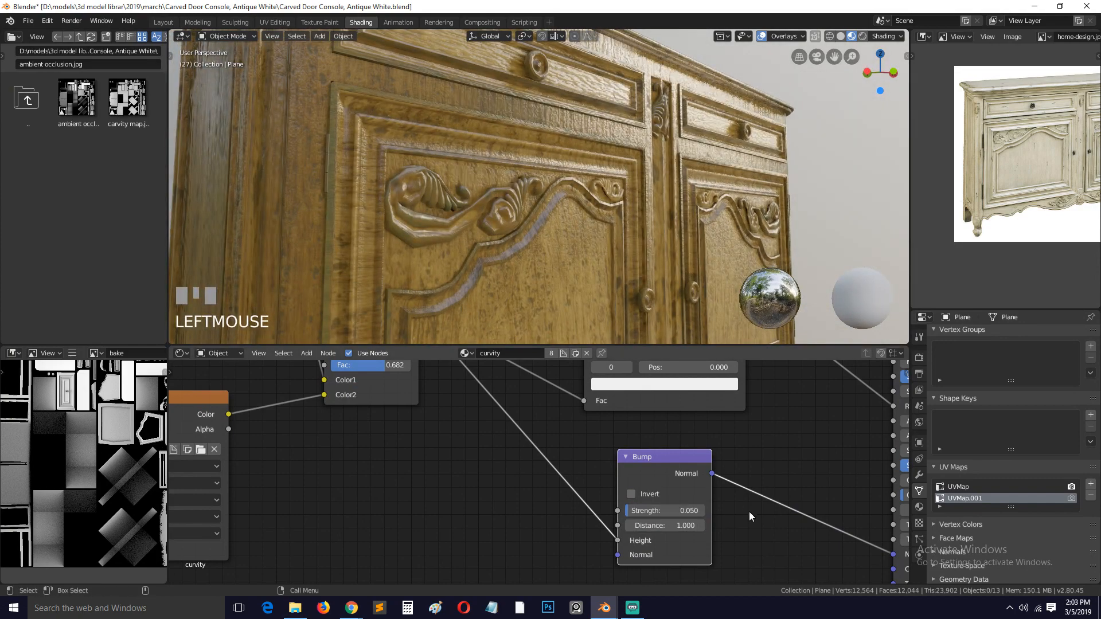
pyautogui.scroll(-4, 507, 121)
pyautogui.hotkey('ctrl', 's')
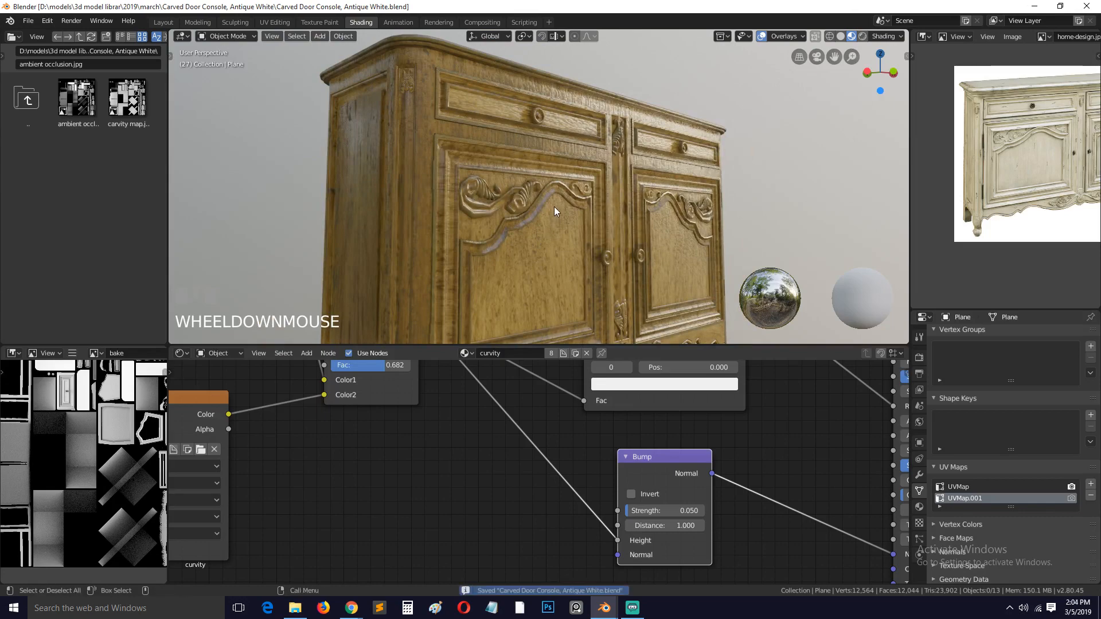
# Review the whole cabinet from several angles, save the file and preview it in Rendered viewport shading
pyautogui.scroll(-4, 557, 200)
pyautogui.press('`')
pyautogui.scroll(4, 511, 222)
pyautogui.press('`')
pyautogui.scroll(-4, 579, 185)
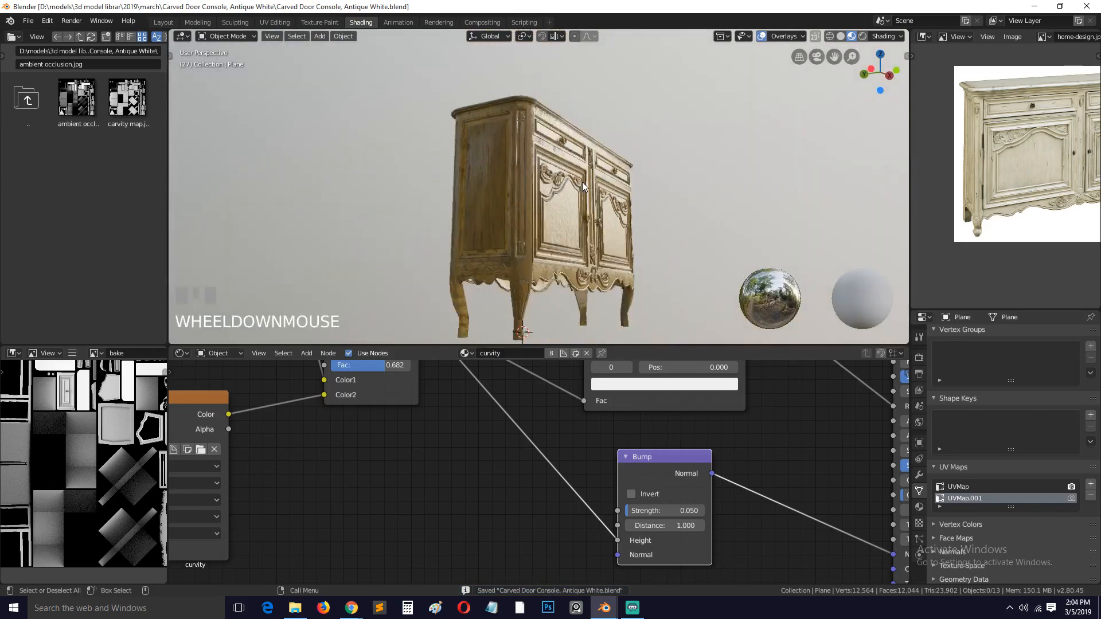
pyautogui.press('`')
pyautogui.hotkey('ctrl', 's')
pyautogui.click(863, 36)
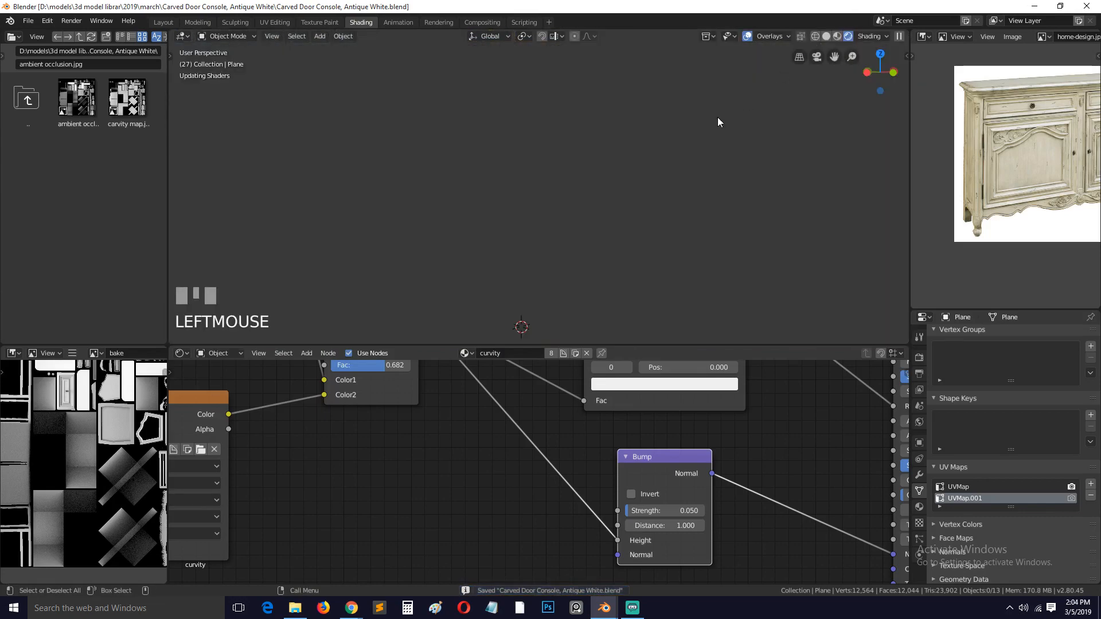
pyautogui.scroll(3, 743, 135)
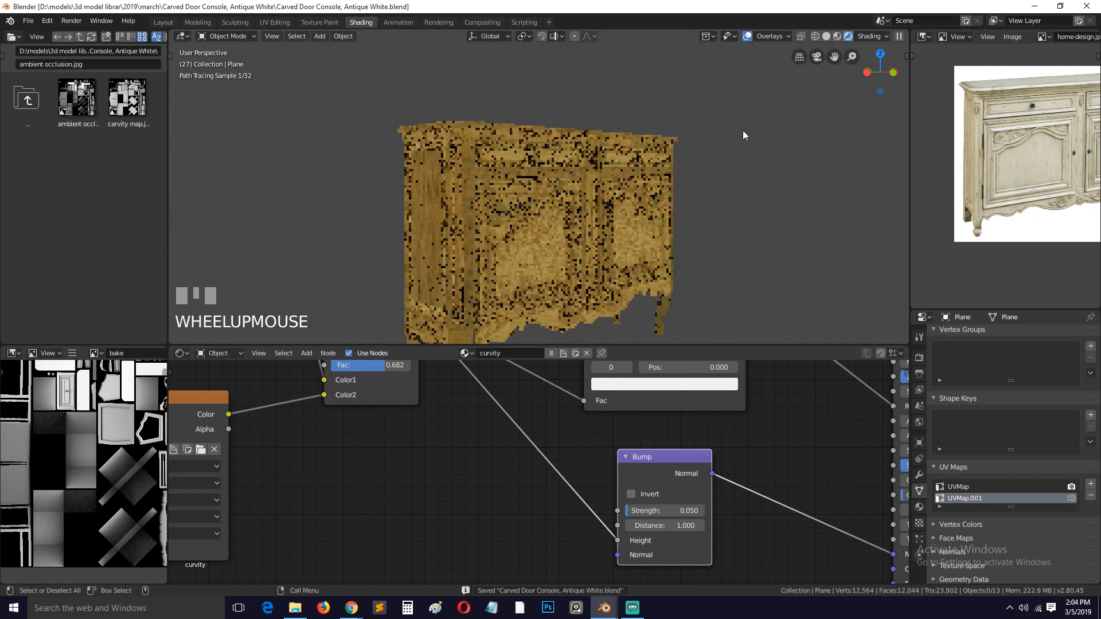
pyautogui.press('`')
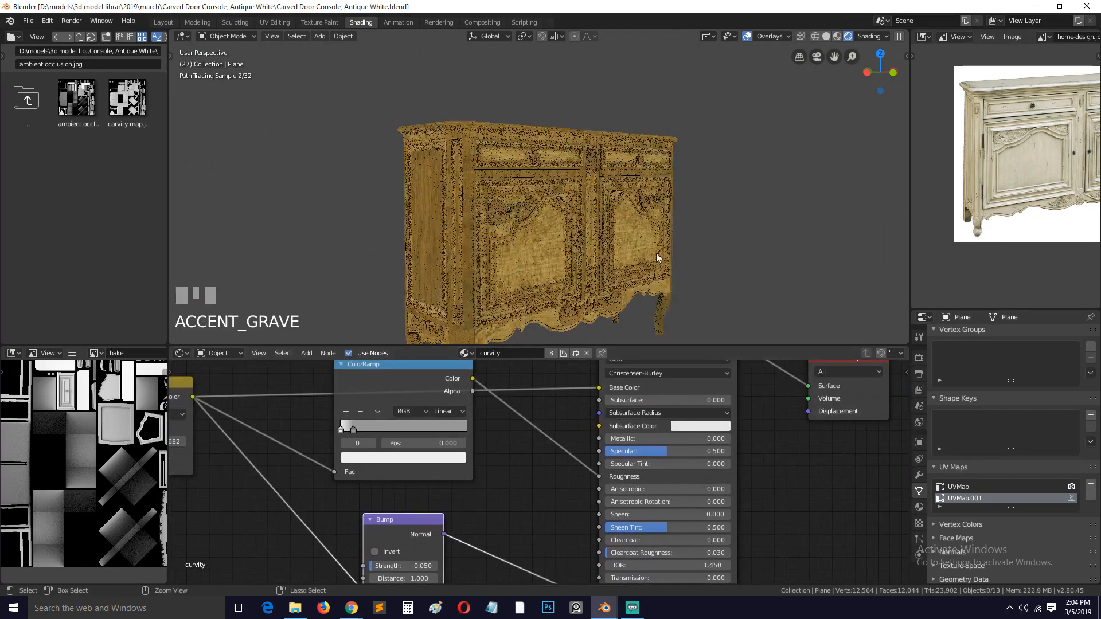
# Save the file, switch the viewport back to material preview shading and view the cabinet front up close
pyautogui.hotkey('ctrl', 's')
pyautogui.press('`')
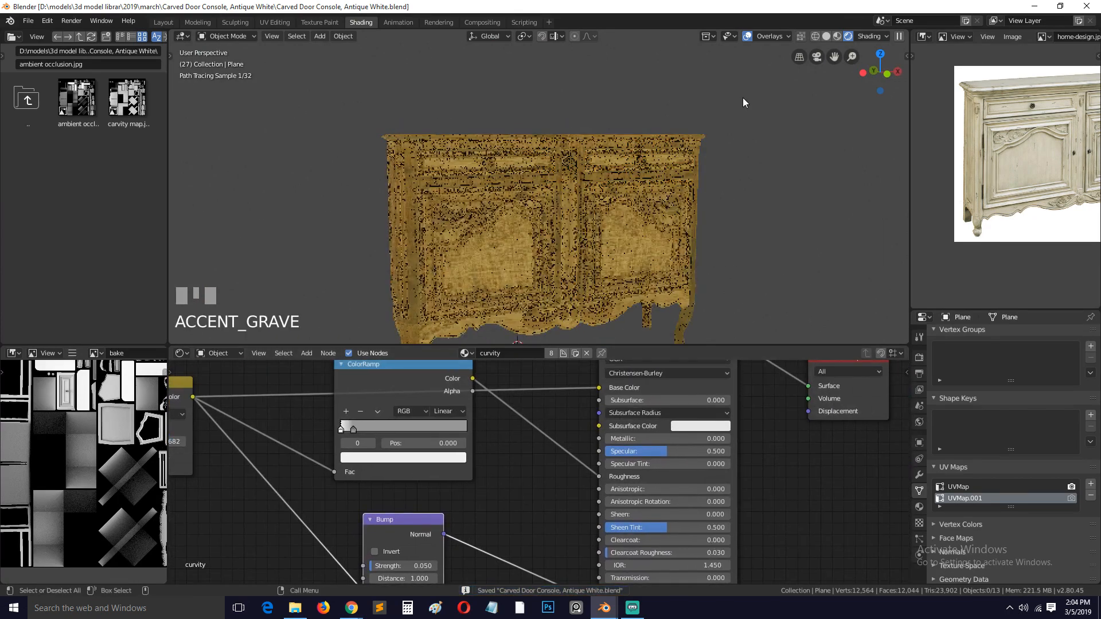
pyautogui.click(839, 31)
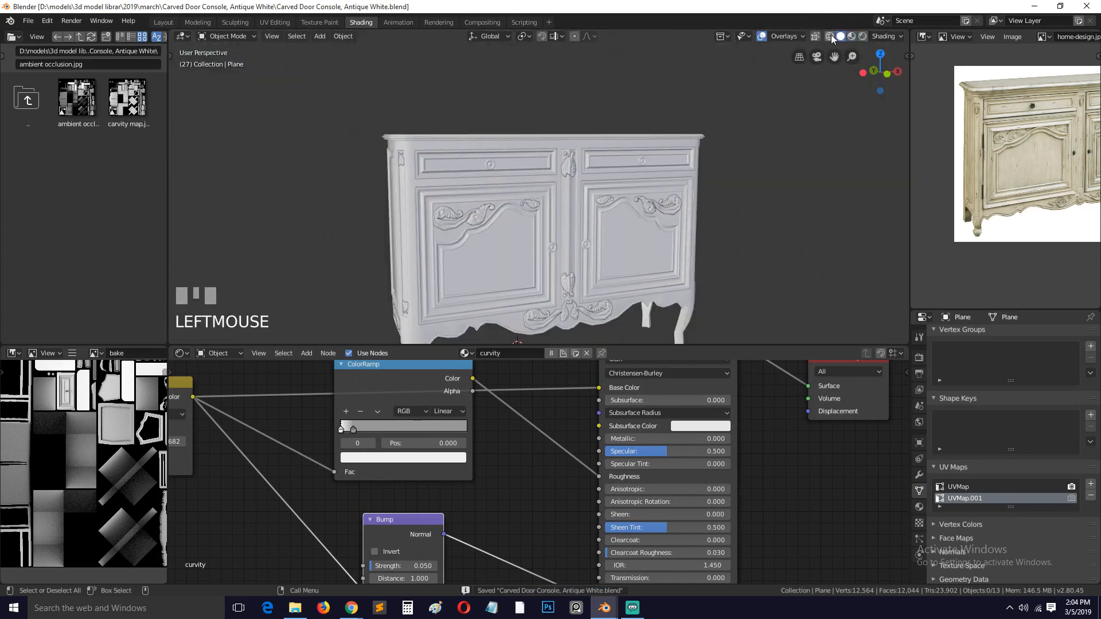
pyautogui.click(831, 35)
pyautogui.click(842, 37)
pyautogui.click(854, 37)
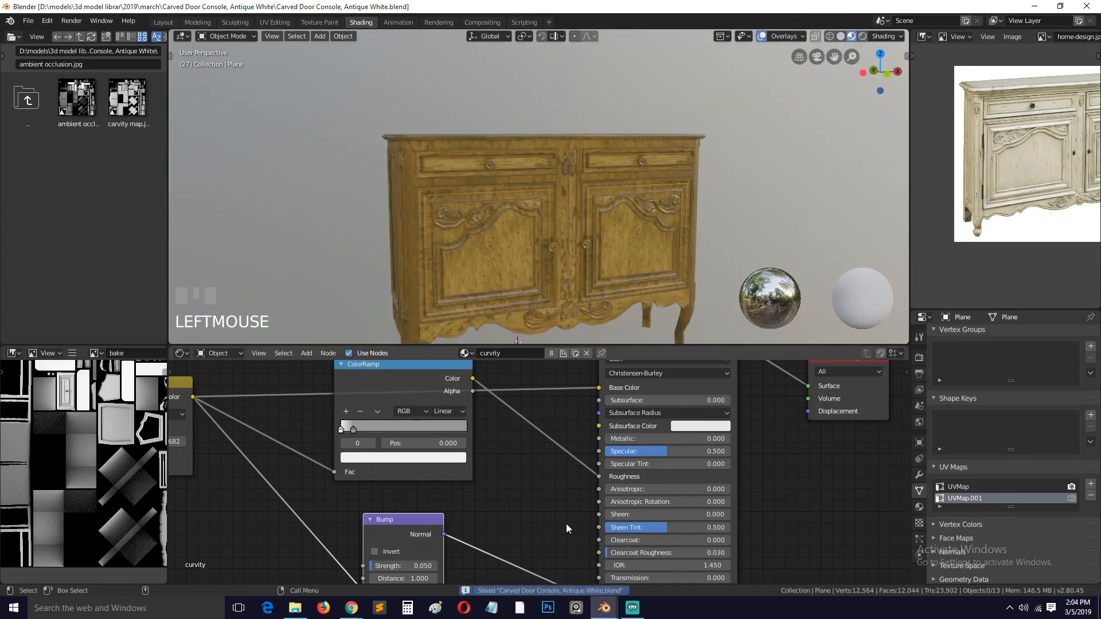
pyautogui.scroll(-2, 566, 524)
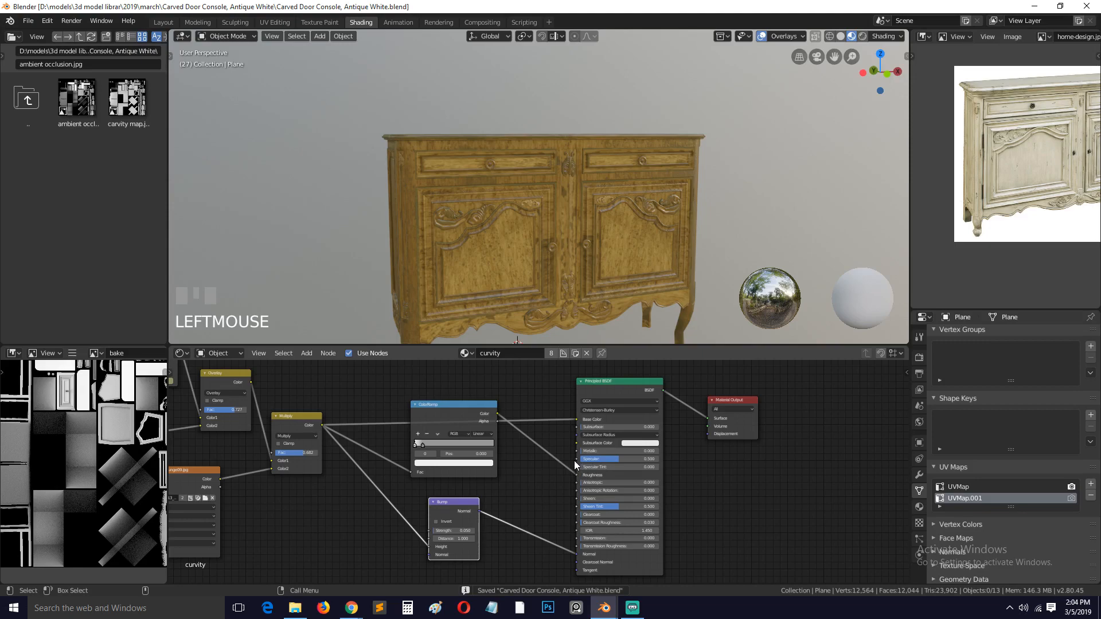
pyautogui.moveTo(580, 298); pyautogui.dragTo(597, 223, button='middle')
pyautogui.scroll(2, 533, 235)
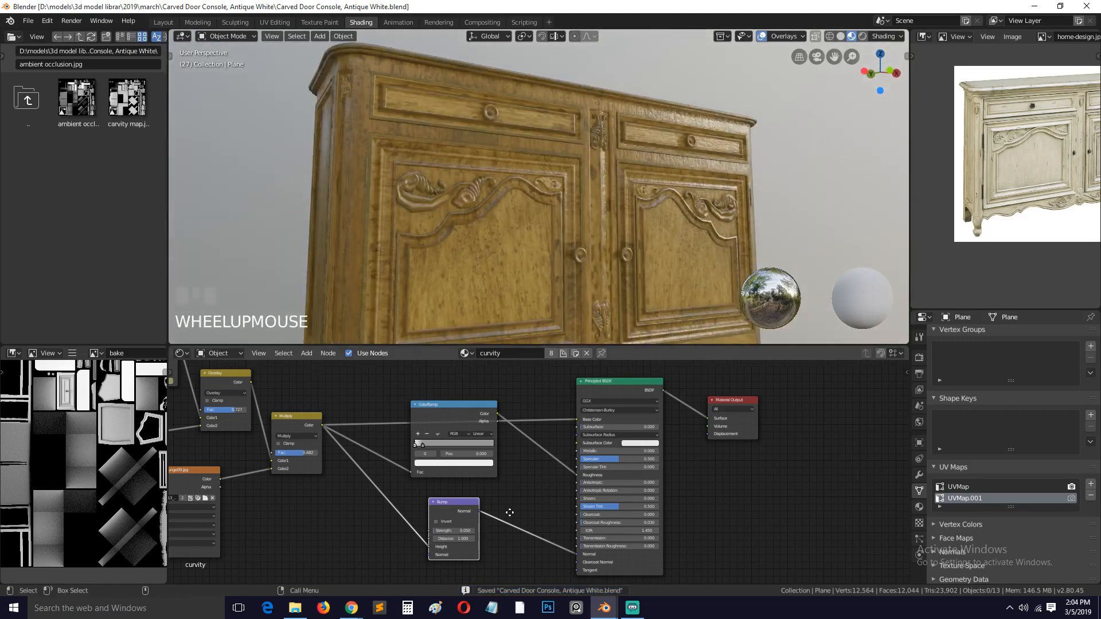
# Spread out the ColorRamp, Principled BSDF and Multiply nodes to free space in the node tree
pyautogui.moveTo(511, 514); pyautogui.dragTo(662, 618, button='middle')
pyautogui.moveTo(445, 452); pyautogui.dragTo(534, 423, button='middle')
pyautogui.moveTo(598, 447); pyautogui.dragTo(299, 417, button='middle')
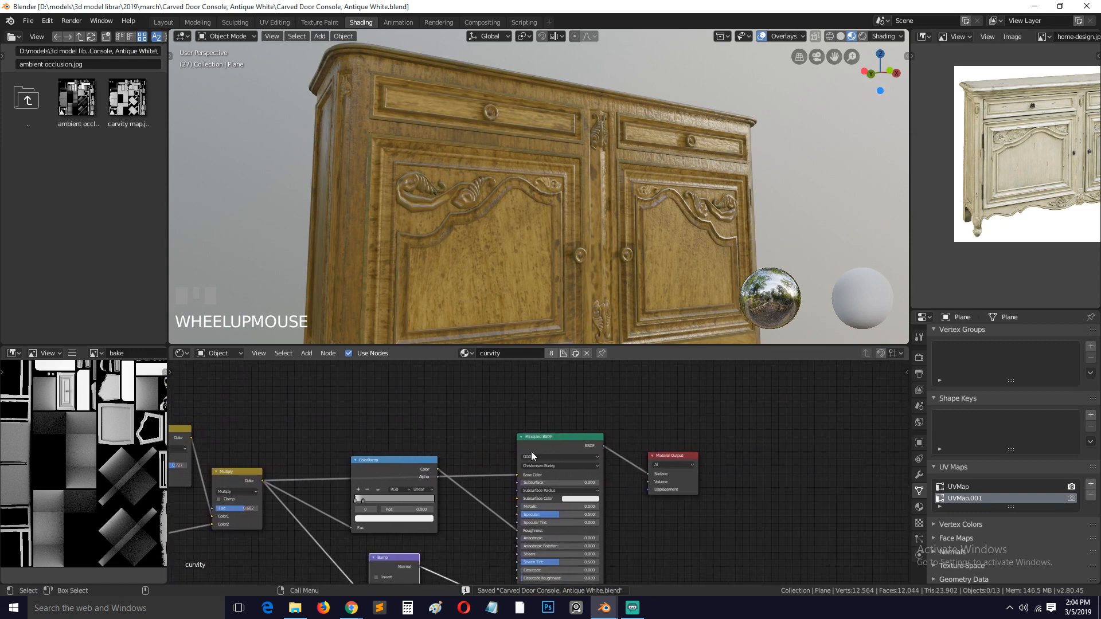
pyautogui.moveTo(551, 451); pyautogui.dragTo(602, 445, button='middle')
pyautogui.moveTo(493, 458); pyautogui.dragTo(462, 480)
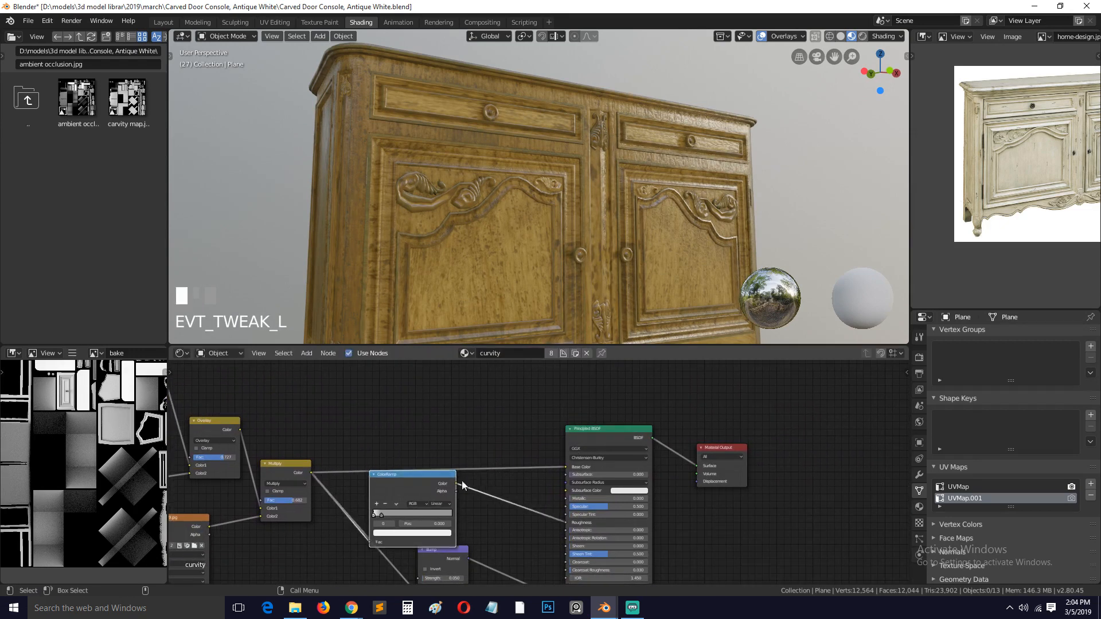
pyautogui.moveTo(592, 434); pyautogui.dragTo(601, 394)
pyautogui.moveTo(436, 428); pyautogui.dragTo(615, 437, button='middle')
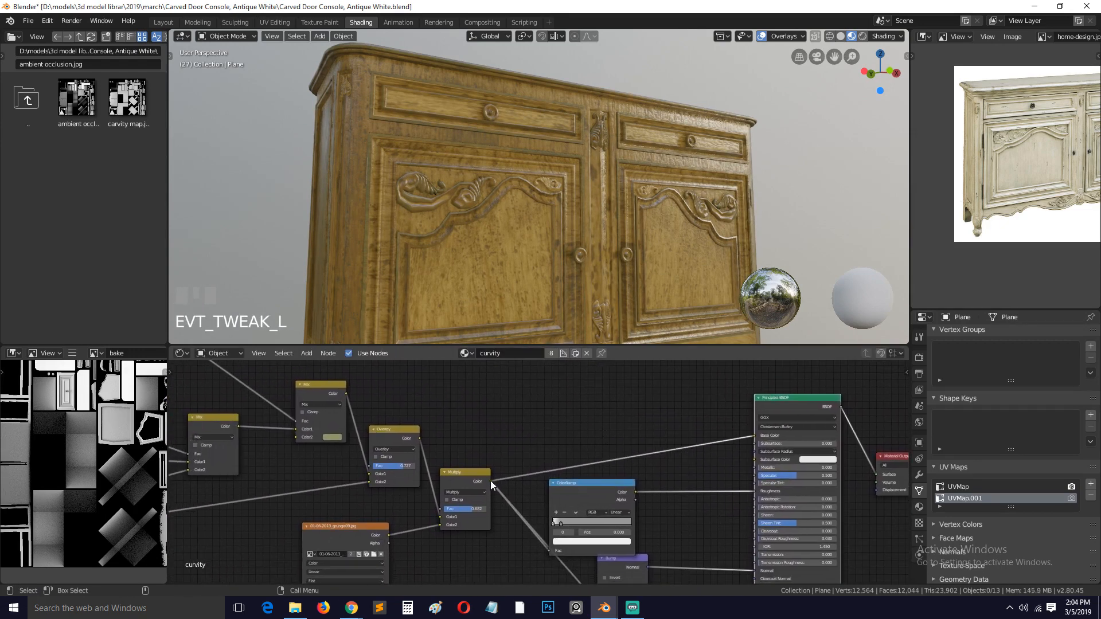
pyautogui.moveTo(471, 476); pyautogui.dragTo(625, 401)
pyautogui.moveTo(352, 383); pyautogui.dragTo(478, 430, button='middle')
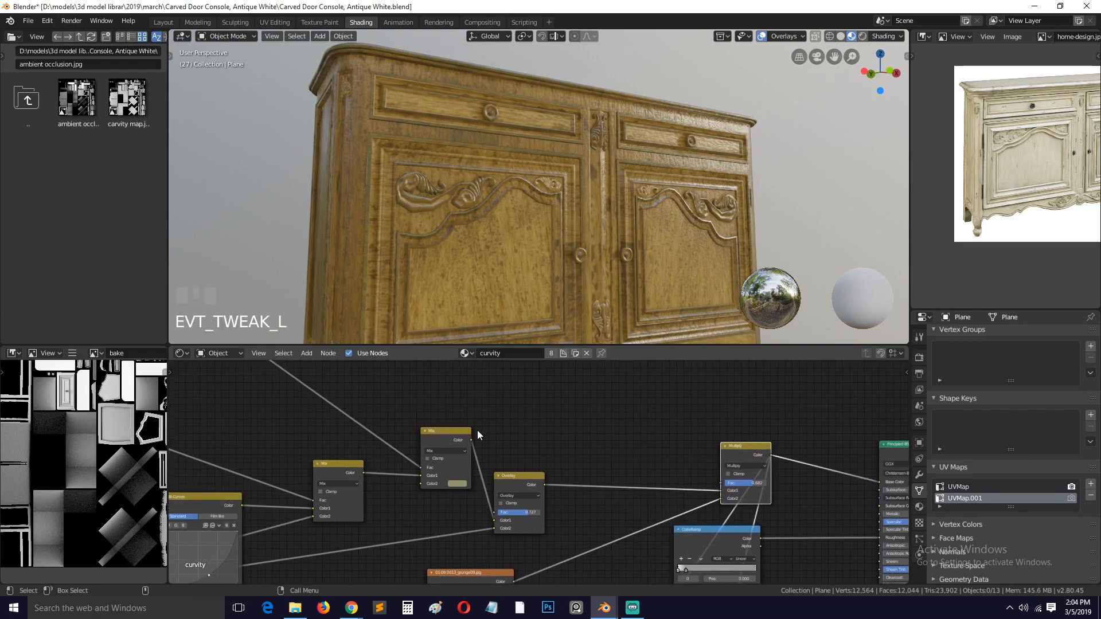
# Add an Ambient Occlusion node above the Overlay node and a MixRGB node above the Multiply node
pyautogui.hotkey('shift', 'a')
pyautogui.moveTo(488, 364)
pyautogui.click(524, 161)
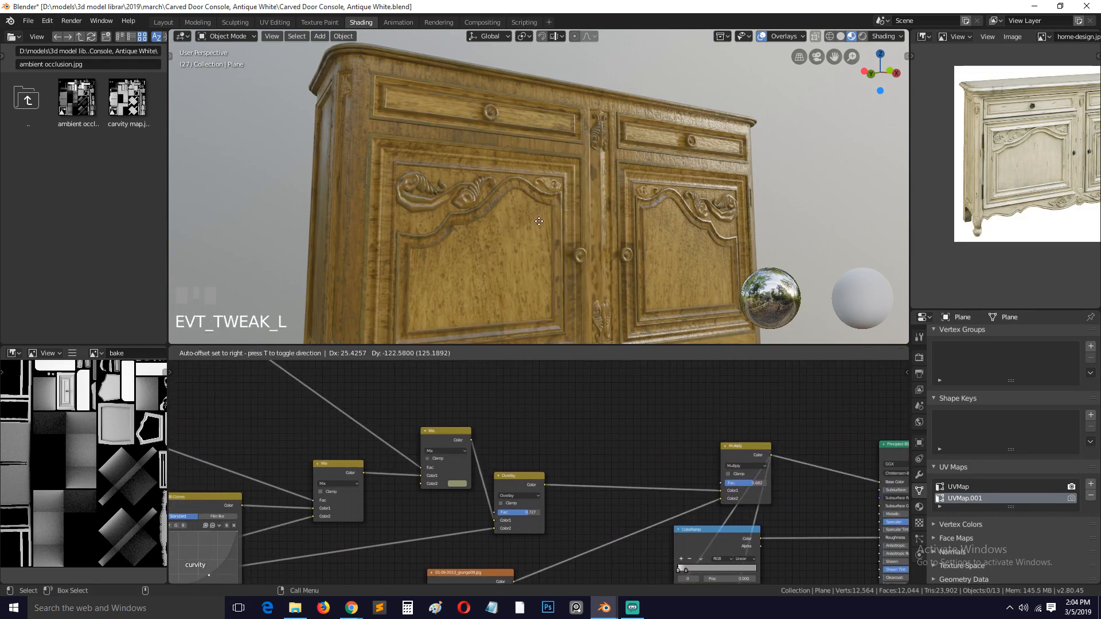
pyautogui.click(510, 342)
pyautogui.moveTo(671, 381); pyautogui.dragTo(659, 403, button='middle')
pyautogui.hotkey('shift', 'a')
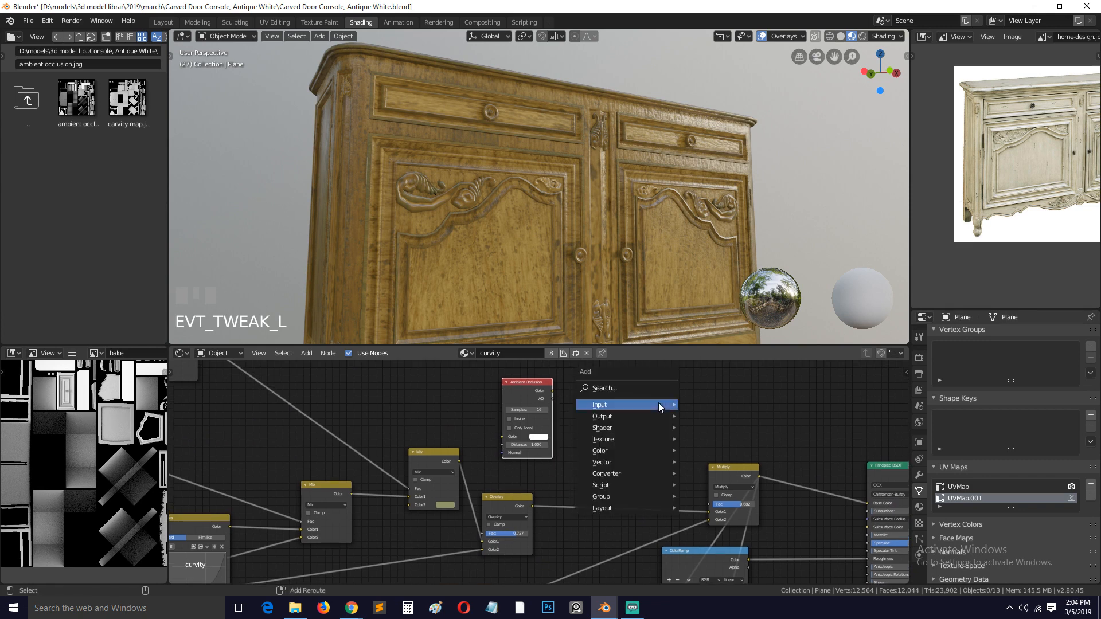
pyautogui.moveTo(625, 452)
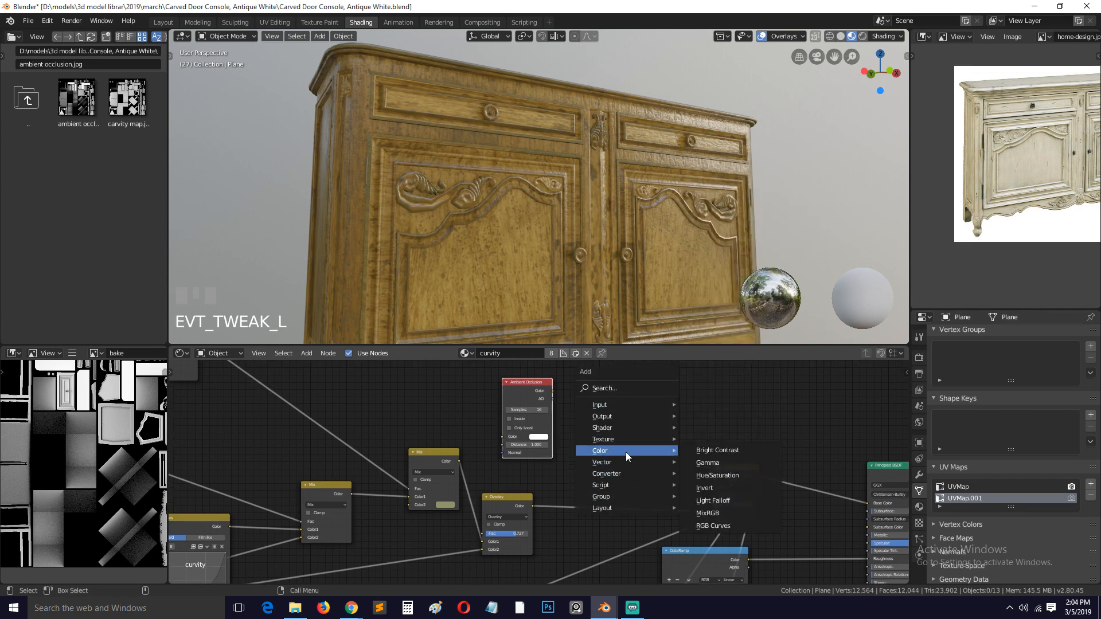
pyautogui.click(708, 514)
pyautogui.click(791, 396)
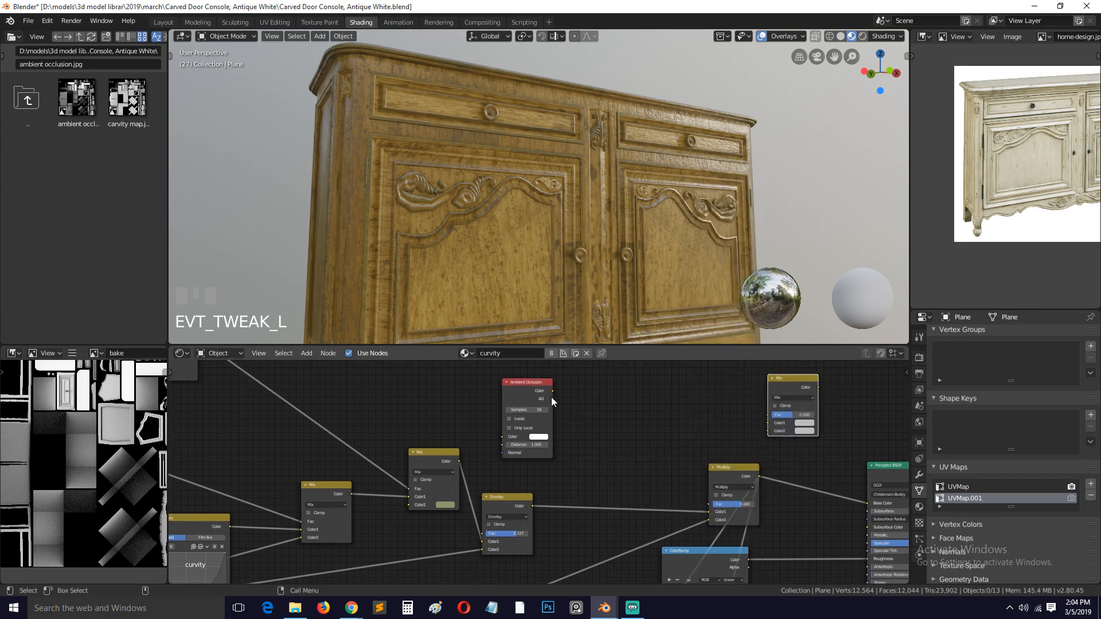
# Link the Ambient Occlusion AO output to the new Mix node's Color2 and preview the Mix output on the cabinet
pyautogui.moveTo(552, 397); pyautogui.dragTo(768, 430)
pyautogui.moveTo(783, 380); pyautogui.dragTo(733, 386)
pyautogui.keyDown('ctrl'); pyautogui.keyDown('shift'); pyautogui.click(734, 386); pyautogui.keyUp('shift'); pyautogui.keyUp('ctrl')
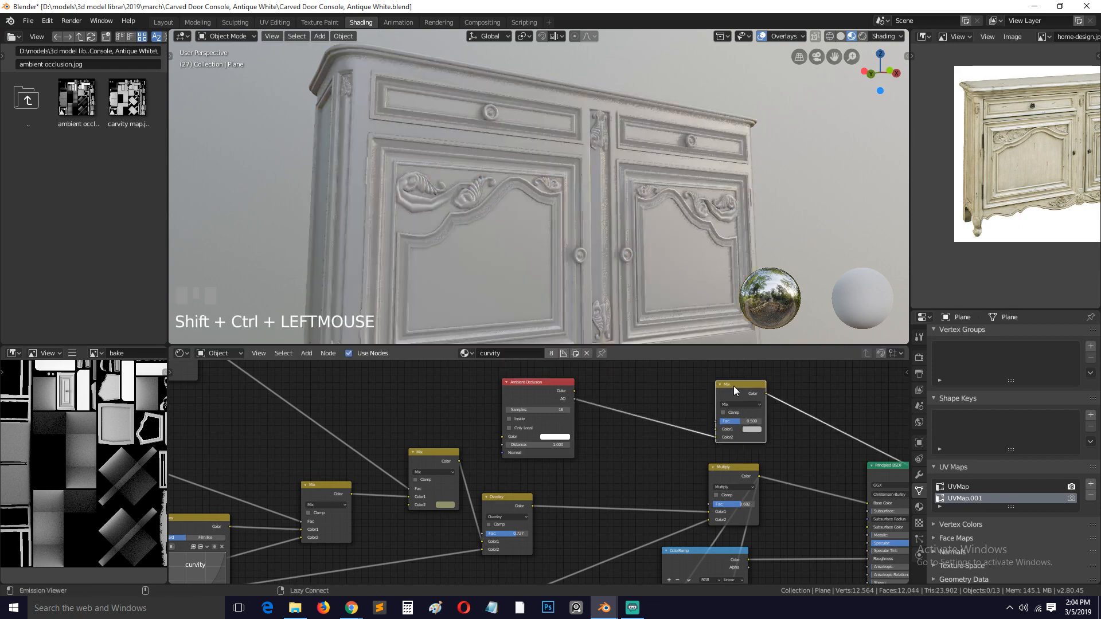
pyautogui.press('`')
pyautogui.moveTo(537, 392); pyautogui.dragTo(494, 391)
# Insert a Math node between the Ambient Occlusion and Mix nodes and set its operation to Power
pyautogui.hotkey('shift', 'a')
pyautogui.moveTo(589, 418)
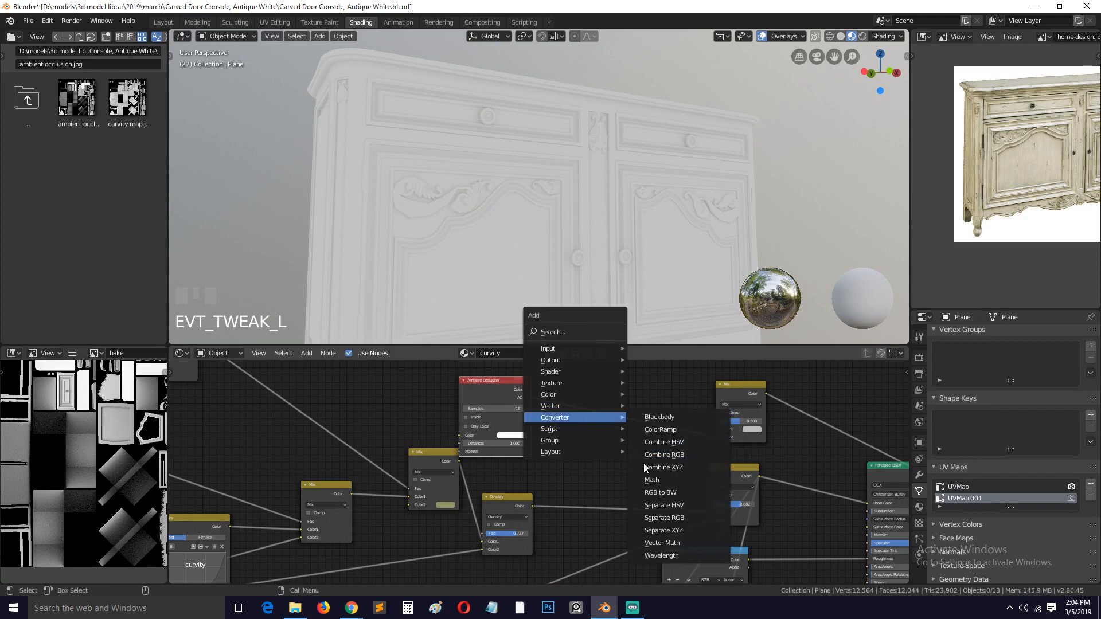
pyautogui.click(651, 480)
pyautogui.click(646, 446)
pyautogui.click(648, 445)
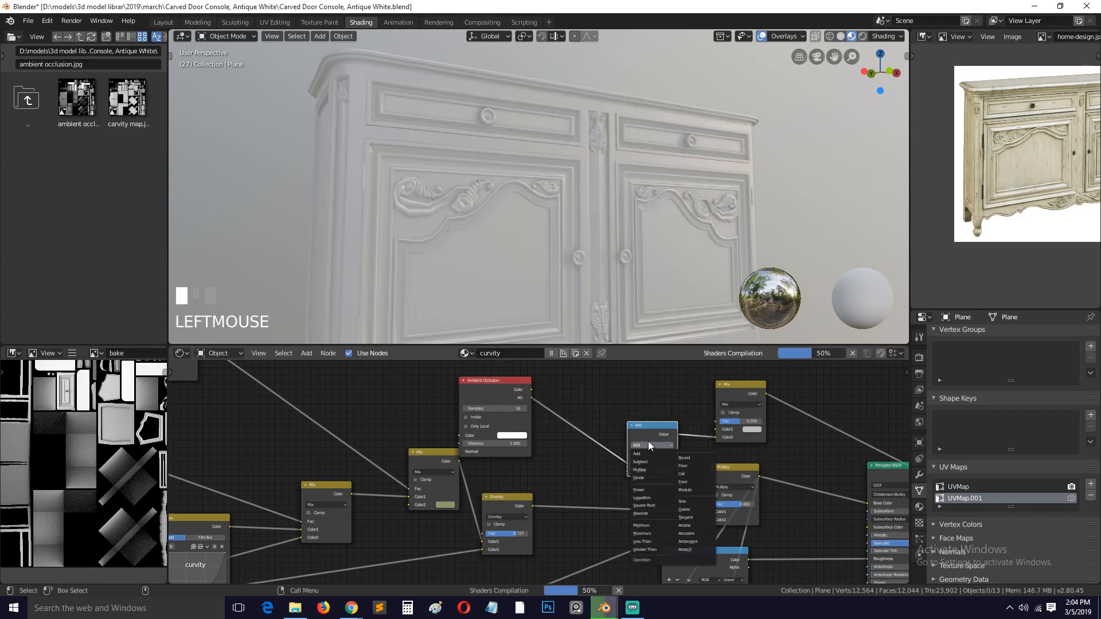
pyautogui.click(648, 492)
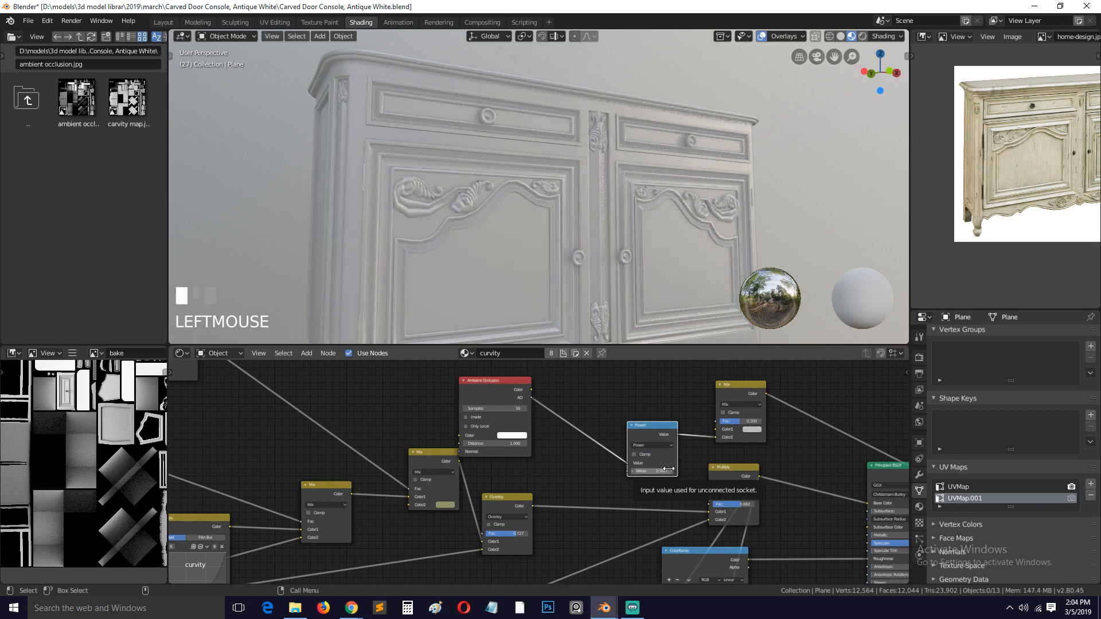
# Set the new Mix node's Fac to 1.000 and the Power exponent to 3.700, and move the Power node beside Ambient Occlusion
pyautogui.moveTo(737, 422); pyautogui.dragTo(757, 422)
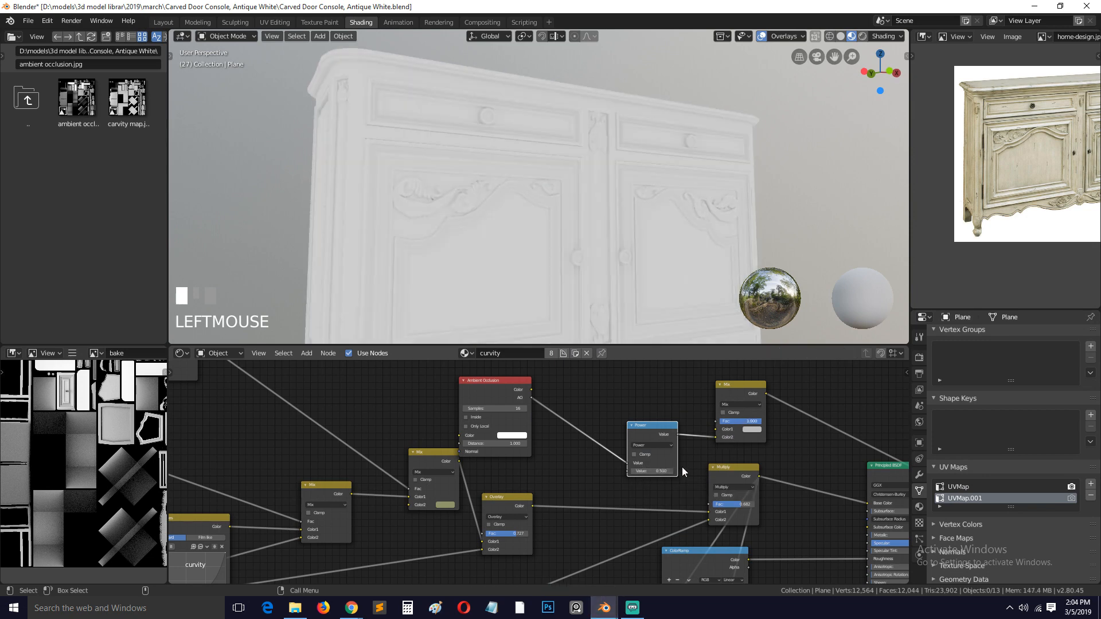
pyautogui.moveTo(658, 471); pyautogui.dragTo(706, 470)
pyautogui.moveTo(653, 433); pyautogui.dragTo(583, 403)
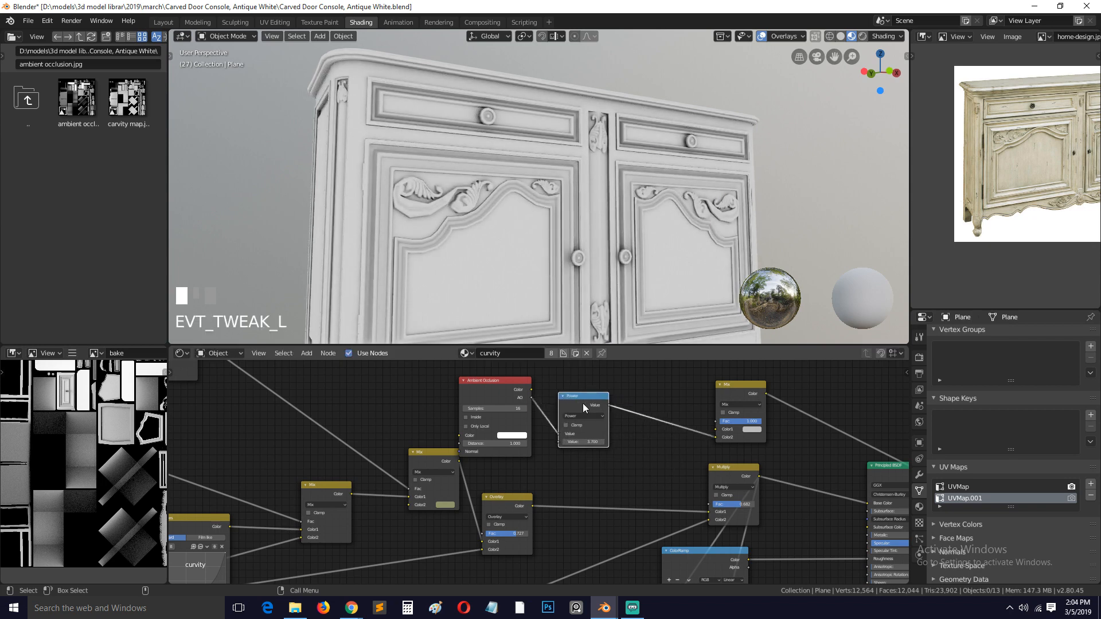
# Link the grunge Multiply color to the new Mix node's Color1, set its blend type to Multiply, and save the file
pyautogui.moveTo(714, 394); pyautogui.dragTo(819, 408)
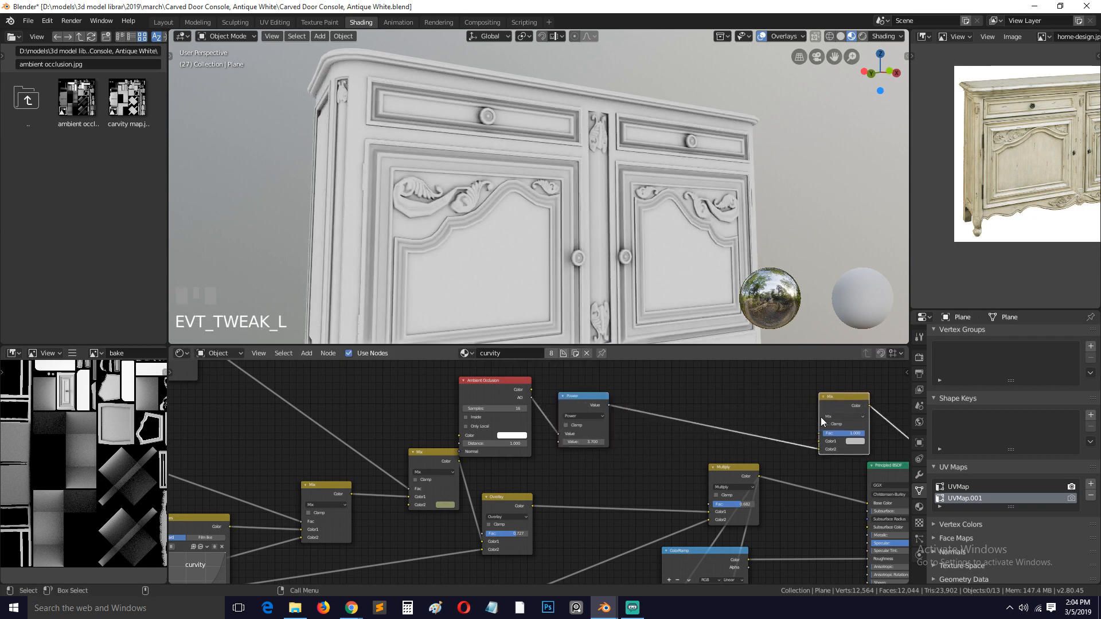
pyautogui.moveTo(757, 460); pyautogui.dragTo(680, 478, button='middle')
pyautogui.moveTo(683, 495)
pyautogui.mouseDown()
pyautogui.moveTo(745, 452)
pyautogui.moveTo(715, 454)
pyautogui.moveTo(744, 459)
pyautogui.mouseUp()
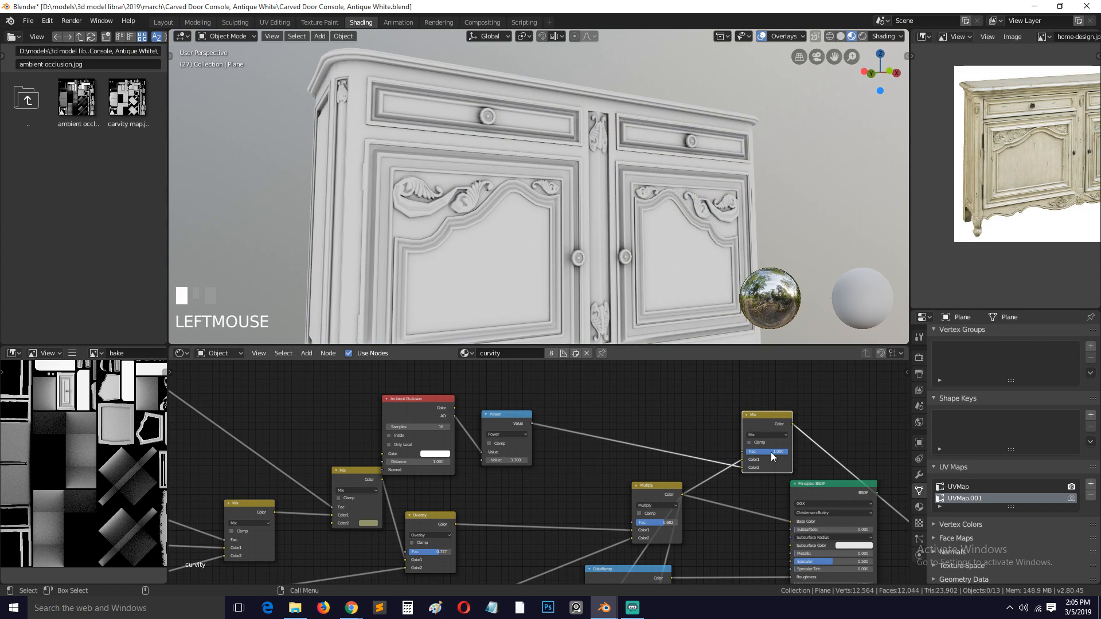
pyautogui.hotkey('ctrl', 's')
pyautogui.click(780, 434)
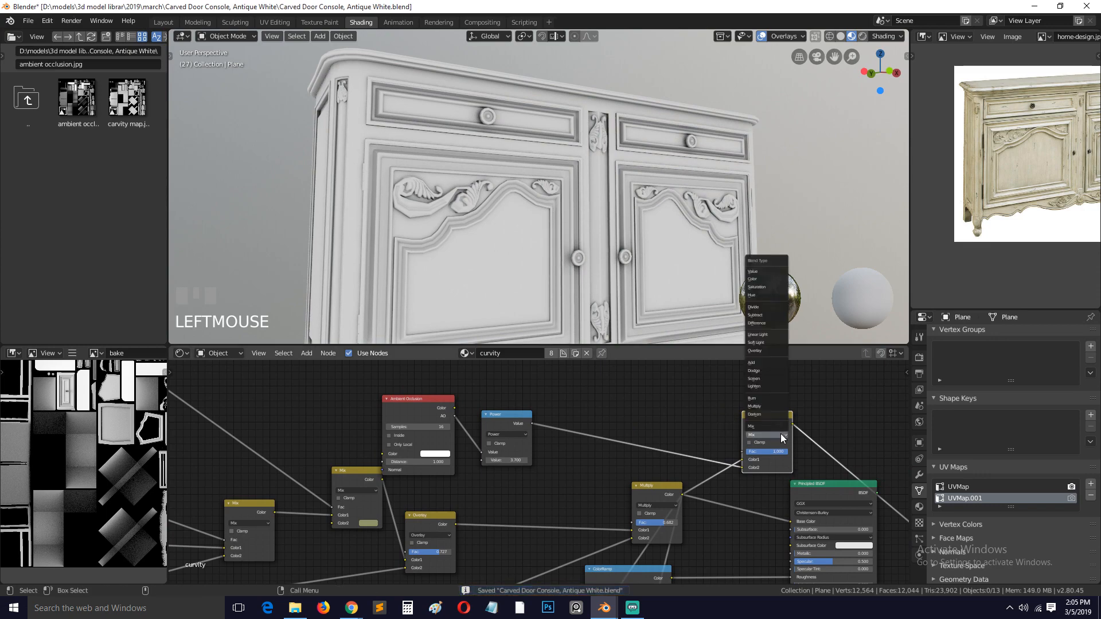
pyautogui.click(775, 406)
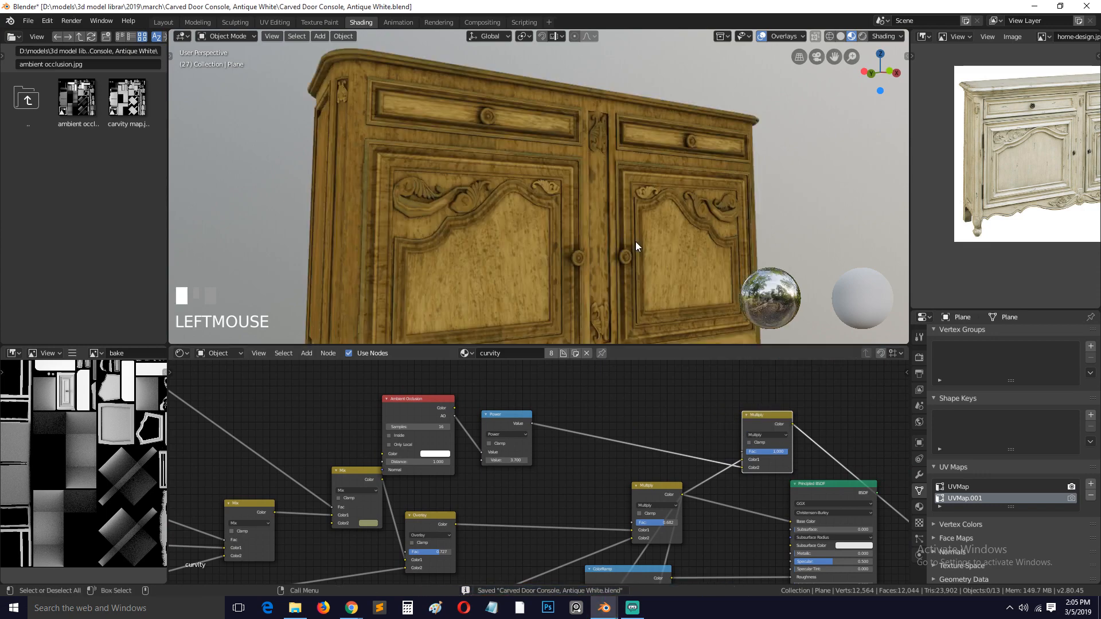
pyautogui.press('`')
pyautogui.moveTo(615, 257); pyautogui.dragTo(696, 329, button='middle')
pyautogui.hotkey('ctrl', 's')
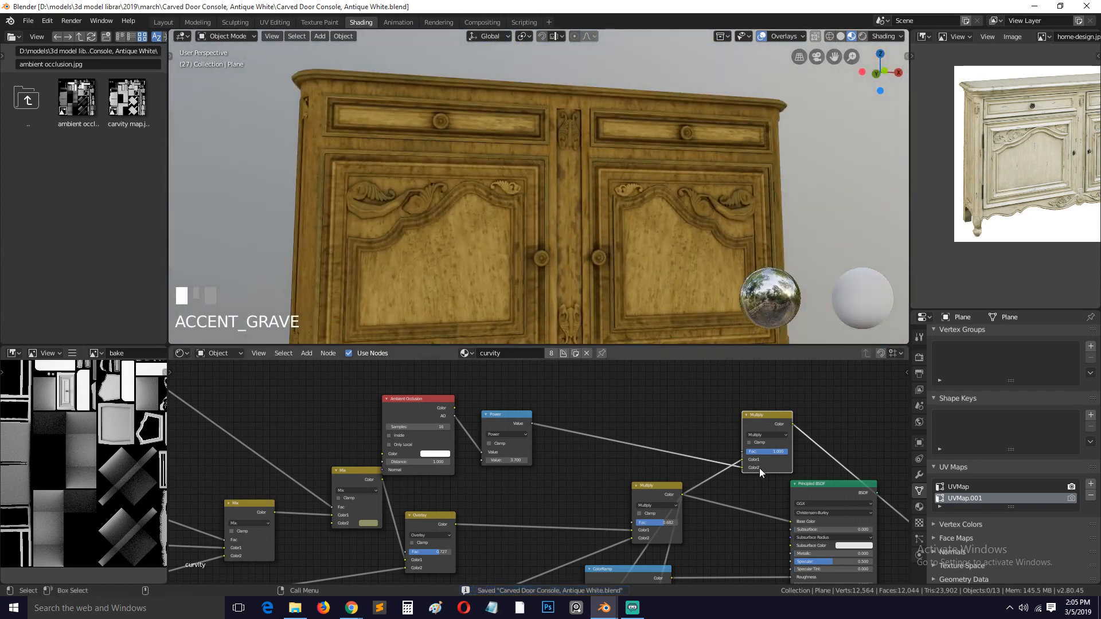
# Link the occlusion Multiply color to the Principled BSDF's Base Color, preview the full shader, and save the file
pyautogui.moveTo(802, 494); pyautogui.dragTo(755, 445, button='middle')
pyautogui.moveTo(755, 446); pyautogui.dragTo(771, 443)
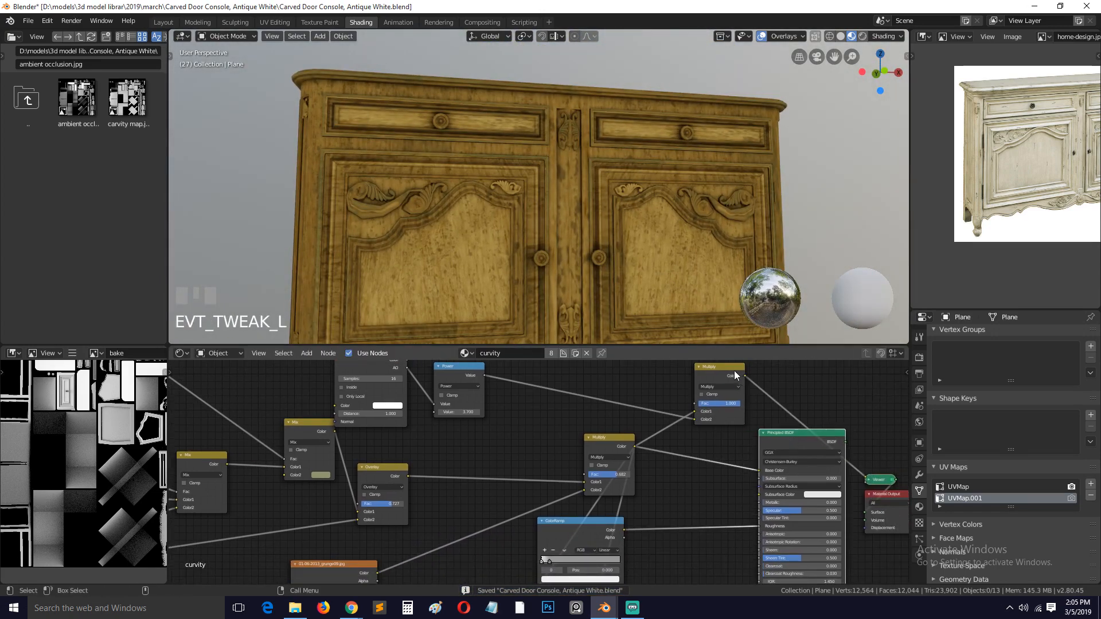
pyautogui.moveTo(741, 371); pyautogui.dragTo(757, 469)
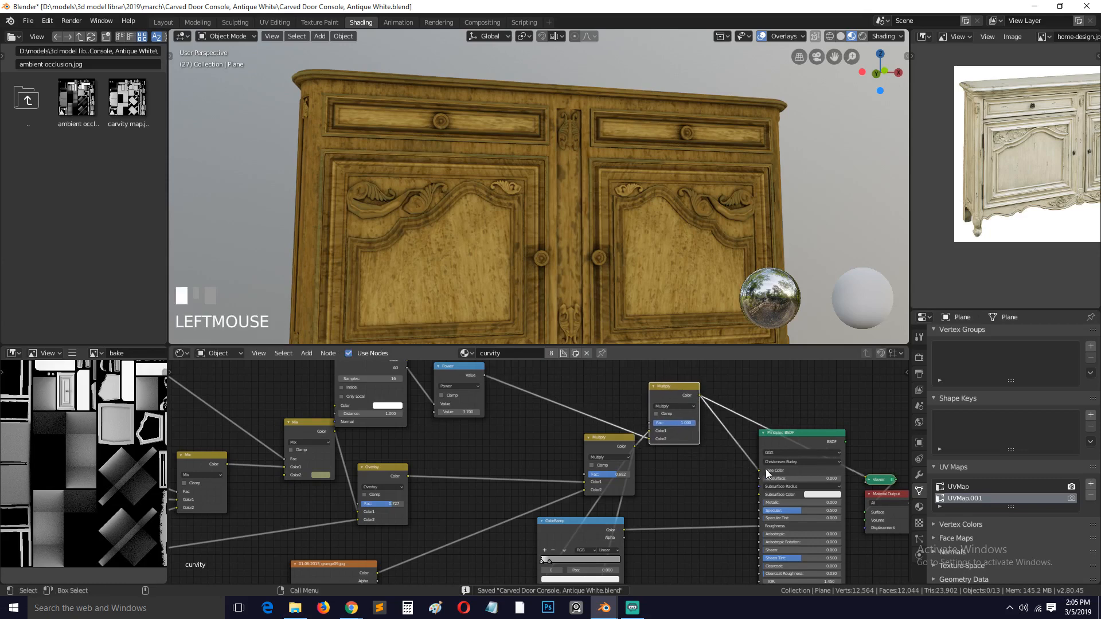
pyautogui.keyDown('ctrl'); pyautogui.keyDown('shift'); pyautogui.click(801, 441); pyautogui.keyUp('shift'); pyautogui.keyUp('ctrl')
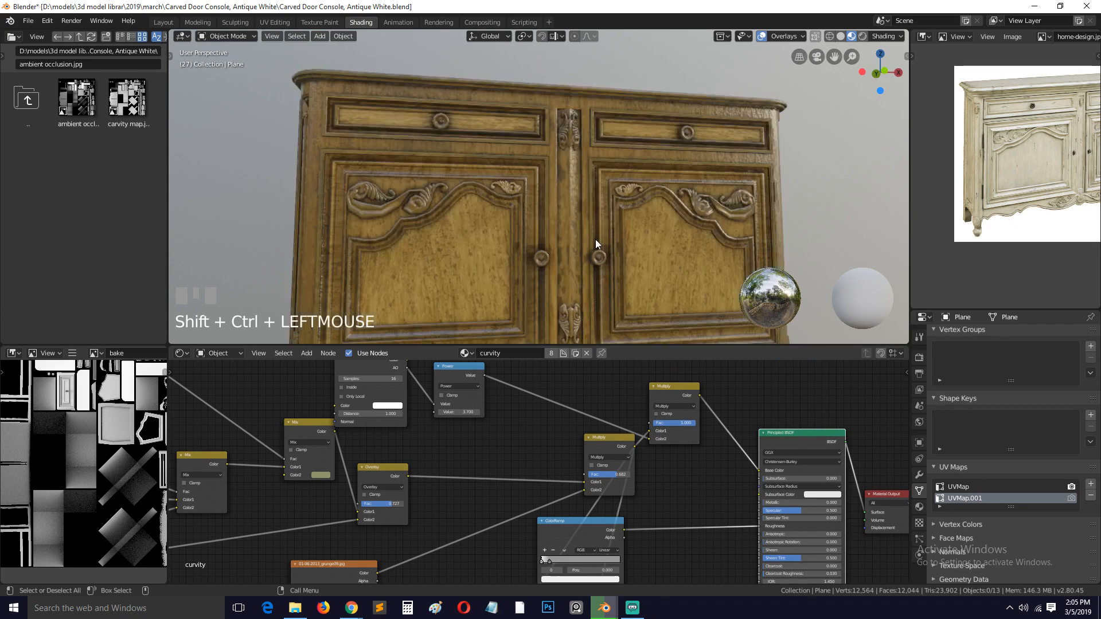
pyautogui.moveTo(595, 239); pyautogui.dragTo(619, 259, button='middle')
pyautogui.hotkey('ctrl', 's')
# Move the occlusion Multiply node beside the Principled BSDF, lower its Fac to about 0.5, check the cabinet and save the file
pyautogui.scroll(-3, 623, 262)
pyautogui.scroll(5, 641, 240)
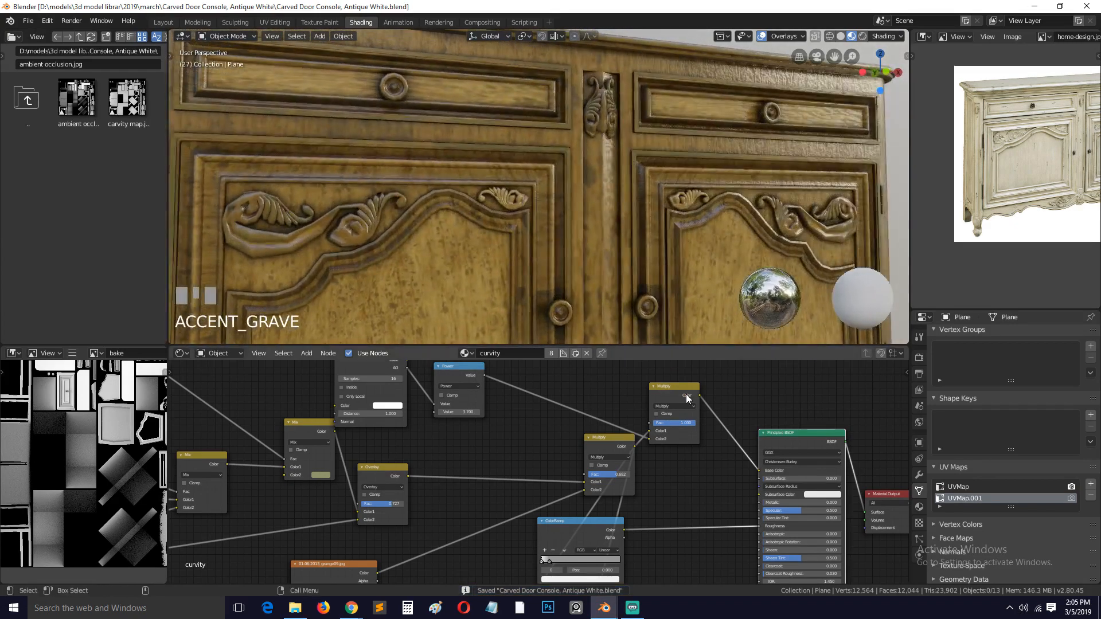
pyautogui.moveTo(686, 394)
pyautogui.mouseDown()
pyautogui.moveTo(721, 417)
pyautogui.moveTo(720, 445)
pyautogui.moveTo(691, 445)
pyautogui.moveTo(703, 445)
pyautogui.mouseUp()
pyautogui.scroll(-5, 606, 212)
pyautogui.press('`')
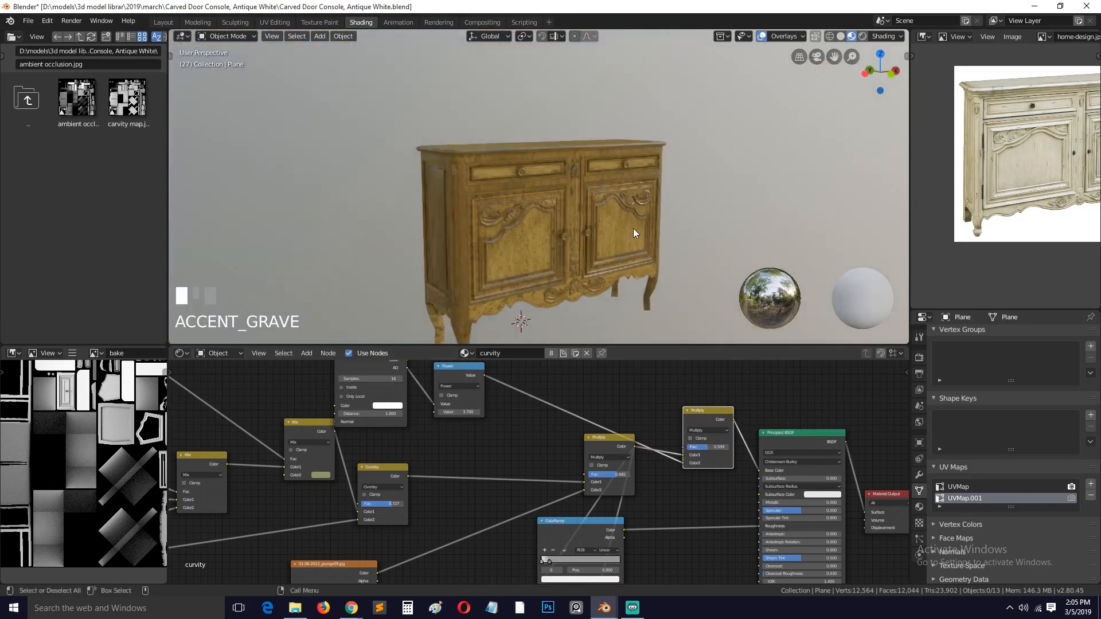
pyautogui.moveTo(633, 230); pyautogui.dragTo(536, 281, button='middle')
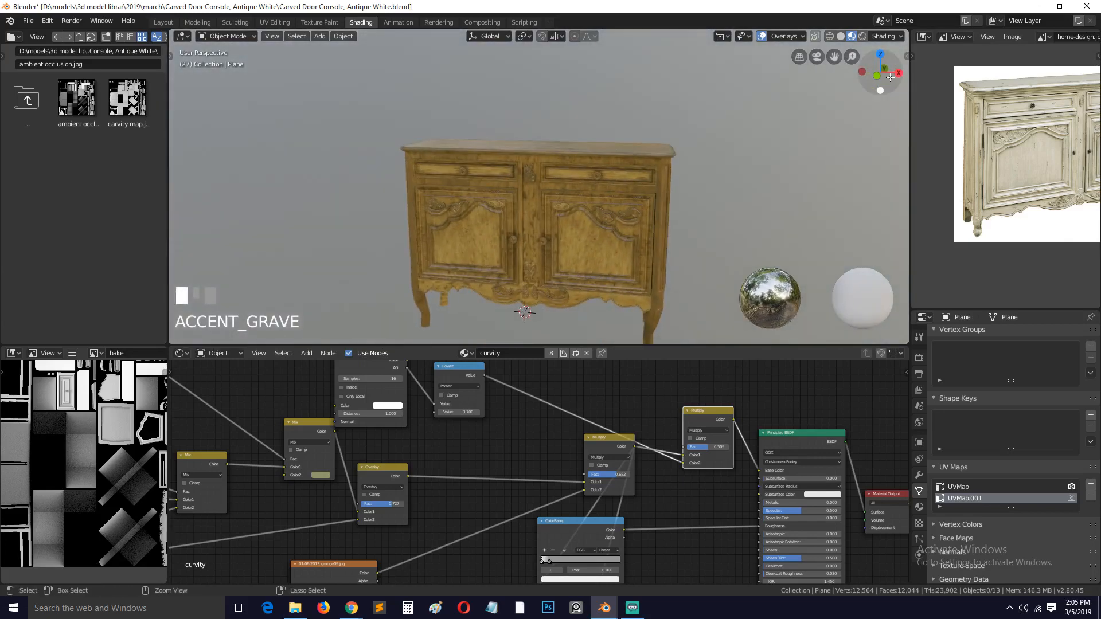
pyautogui.hotkey('ctrl', 's')
# Try the street, blue-sky and dark studio HDRIs as viewport lighting on the cabinet
pyautogui.click(884, 36)
pyautogui.click(896, 125)
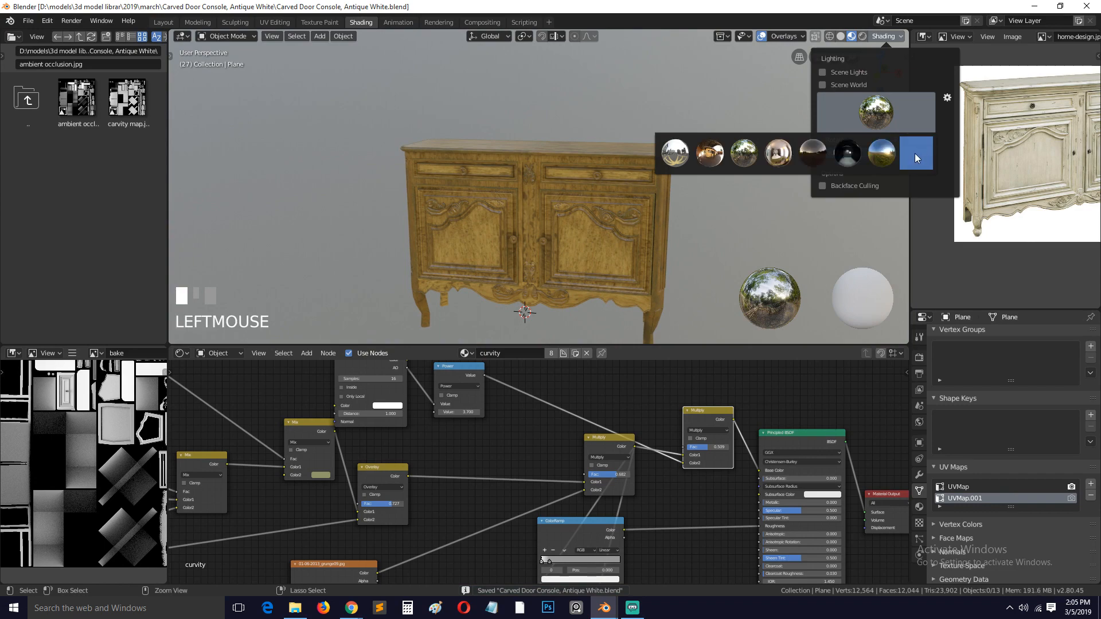
pyautogui.click(916, 157)
pyautogui.press('`')
pyautogui.moveTo(705, 163)
pyautogui.mouseDown(button='middle')
pyautogui.moveTo(755, 130)
pyautogui.moveTo(742, 186)
pyautogui.moveTo(607, 167)
pyautogui.mouseUp(button='middle')
pyautogui.click(884, 36)
pyautogui.click(890, 112)
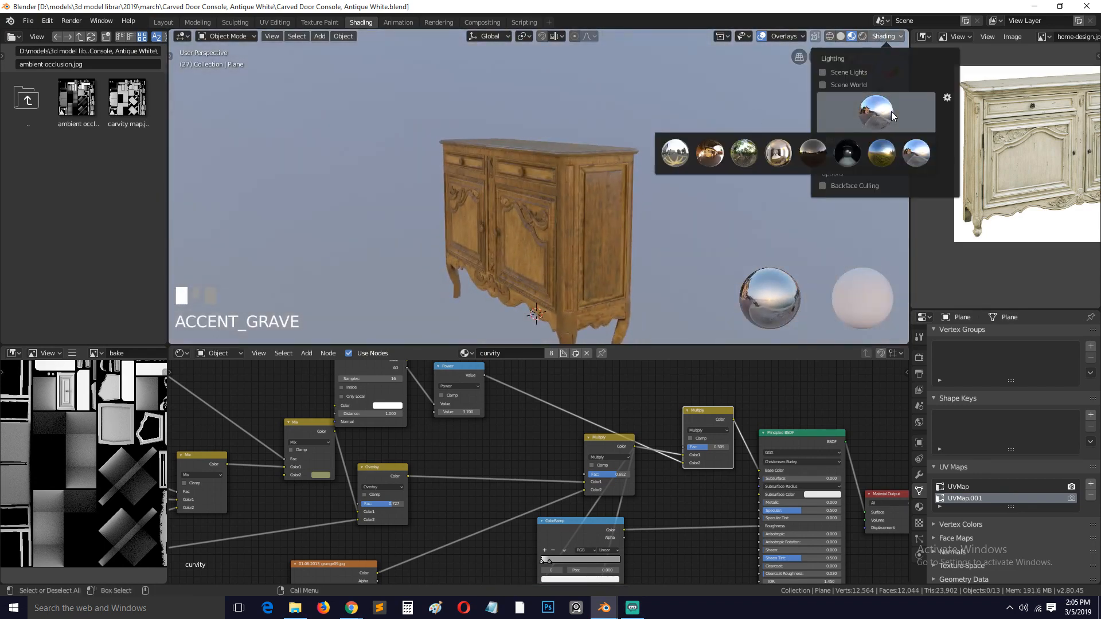
pyautogui.click(882, 153)
pyautogui.press('`')
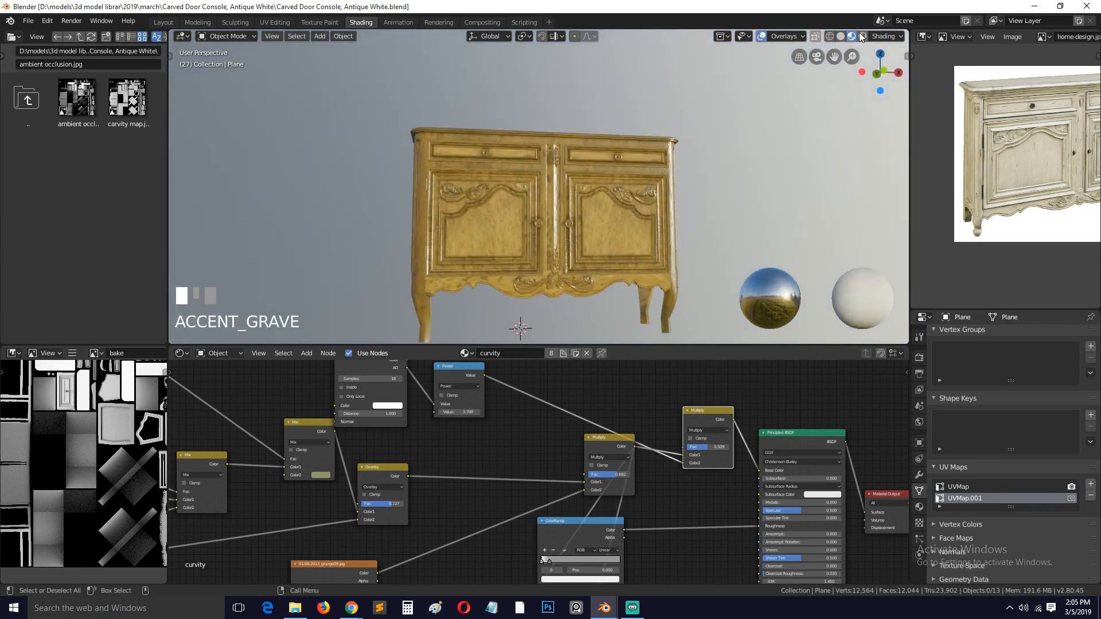
pyautogui.click(883, 36)
pyautogui.click(861, 121)
pyautogui.click(844, 160)
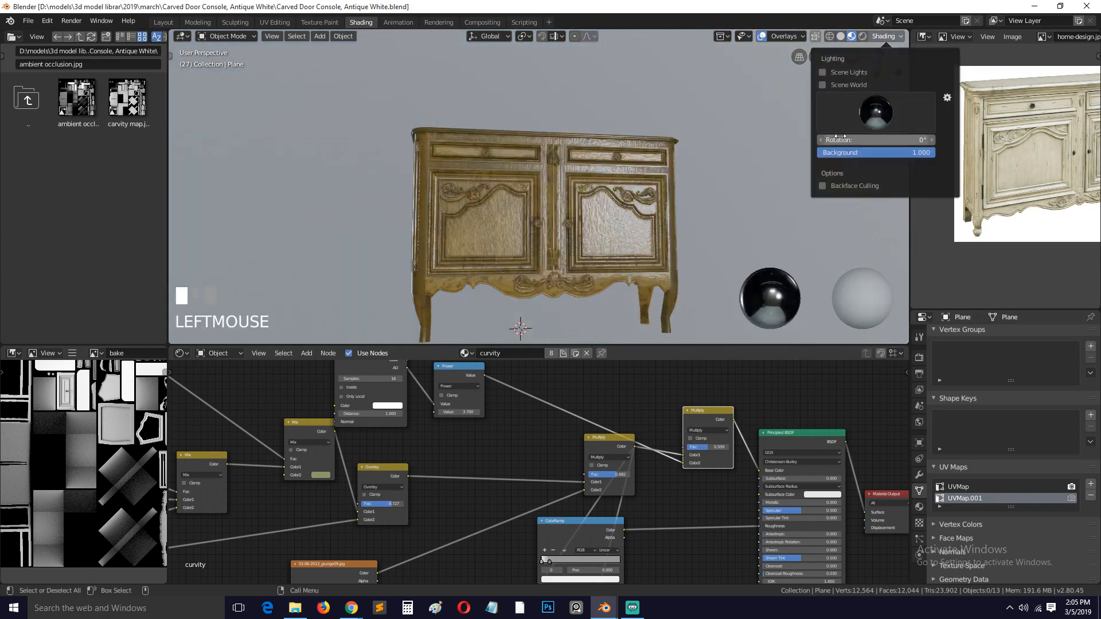
# Light the viewport with the dusk HDRI, check the cabinet from several angles, and save the file
pyautogui.click(870, 109)
pyautogui.click(800, 152)
pyautogui.press('`')
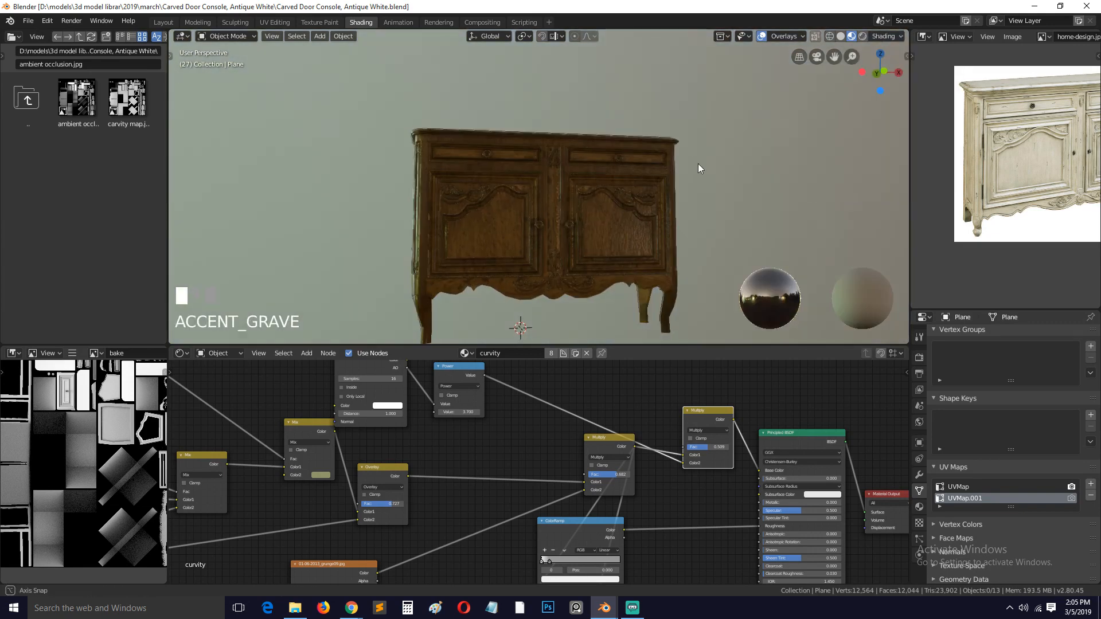
pyautogui.moveTo(698, 163); pyautogui.dragTo(789, 98, button='middle')
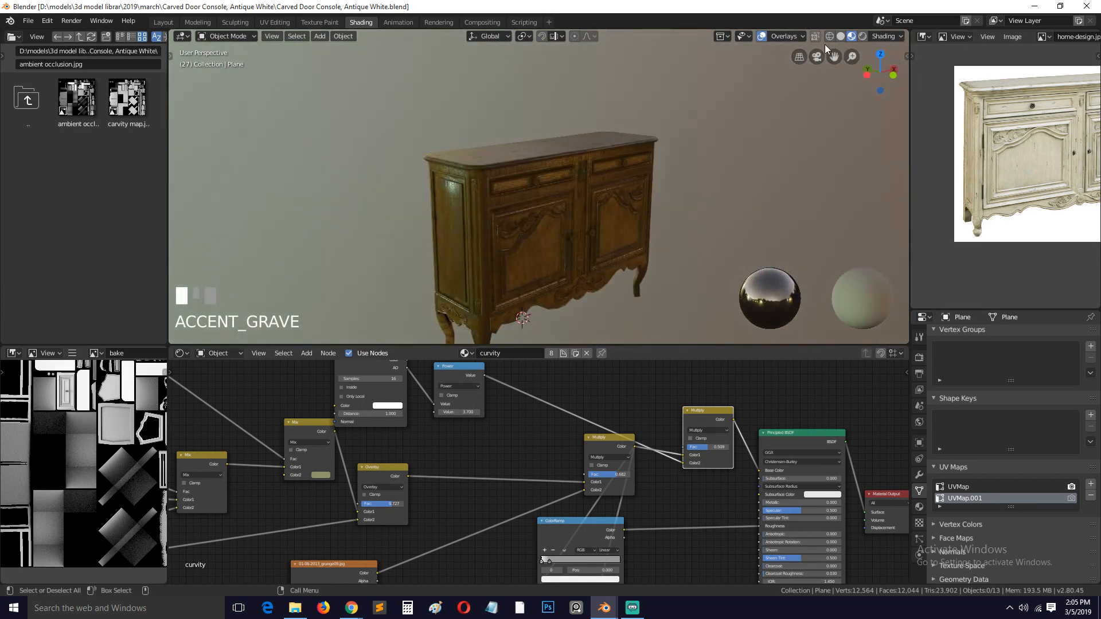
pyautogui.press('`')
pyautogui.scroll(2, 695, 212)
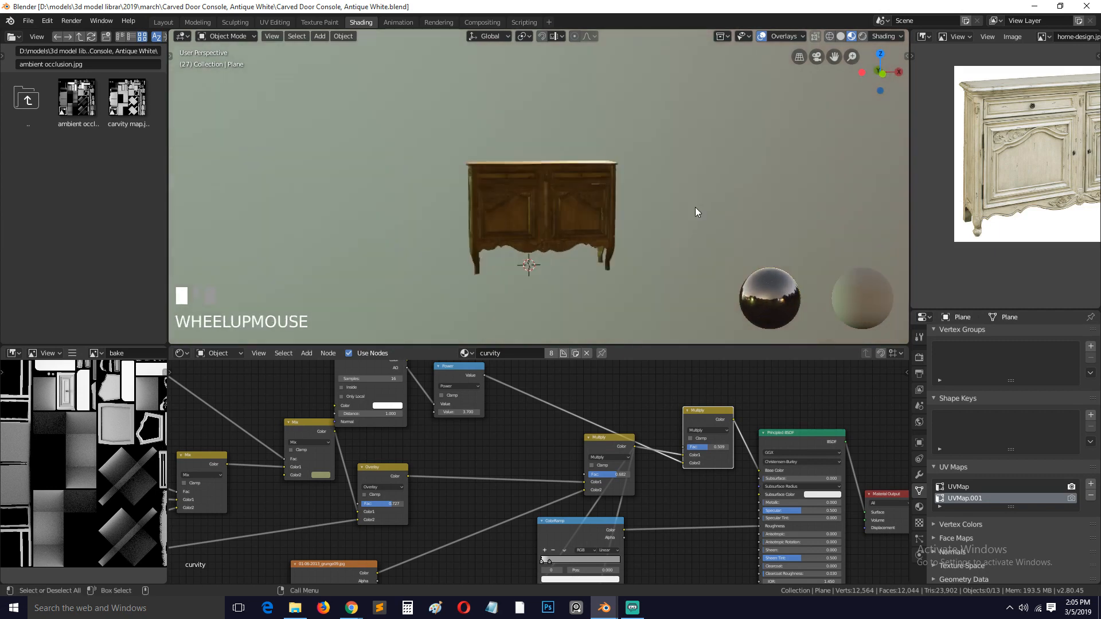
pyautogui.scroll(3, 695, 208)
pyautogui.hotkey('ctrl', 's')
# Check the cabinet's side and front, select the cabinet, and save the file
pyautogui.moveTo(704, 208); pyautogui.dragTo(628, 228, button='middle')
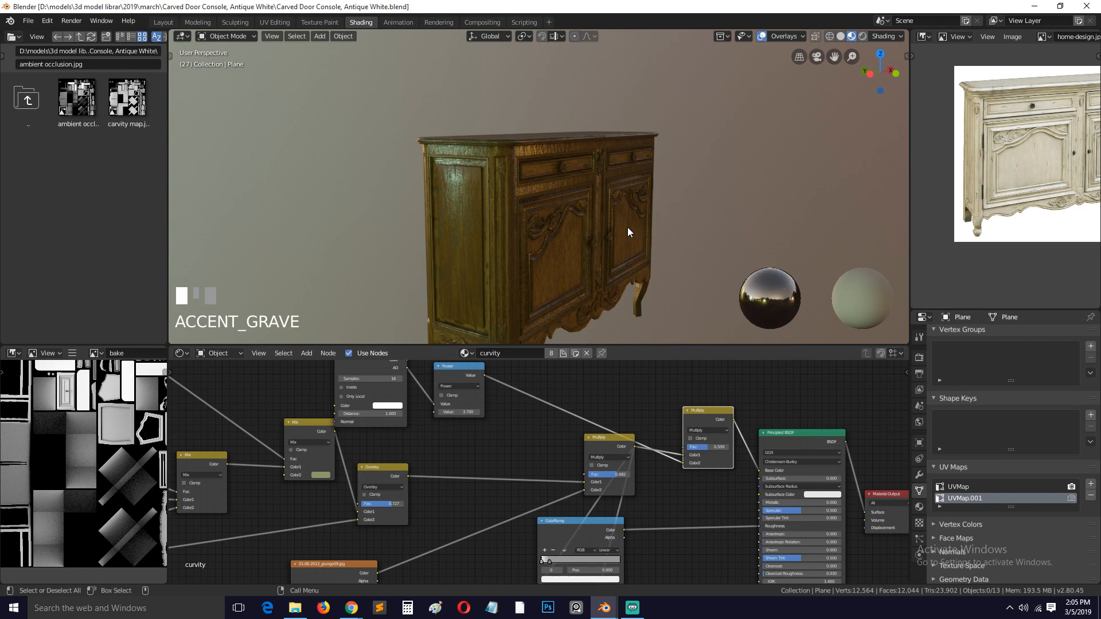
pyautogui.hotkey('ctrl', 's')
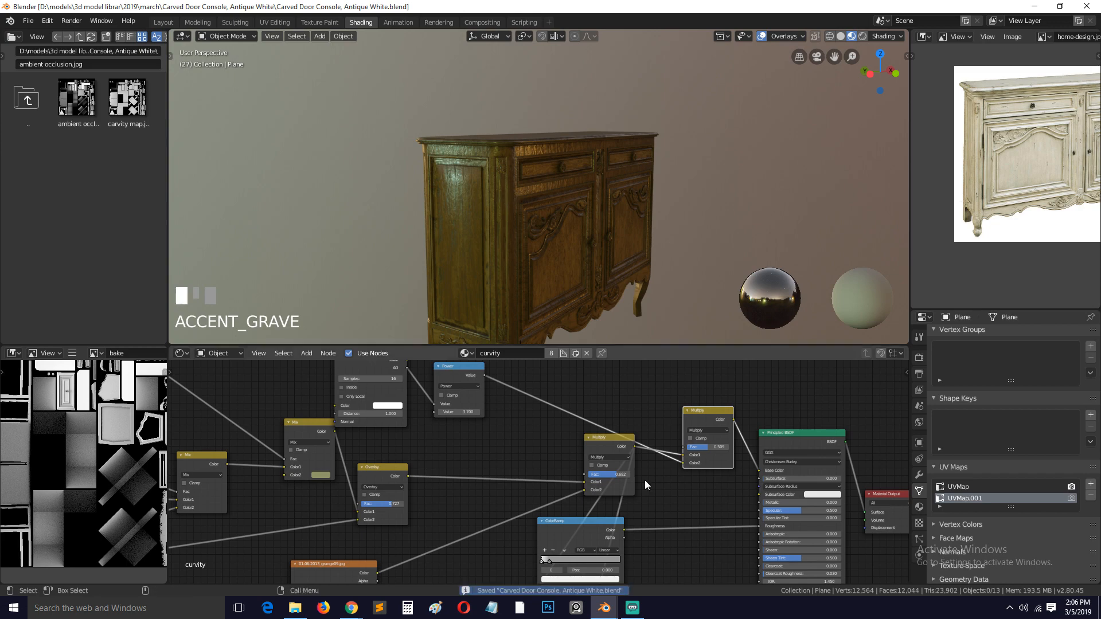
pyautogui.moveTo(579, 247); pyautogui.dragTo(745, 183, button='middle')
pyautogui.click(579, 172)
pyautogui.hotkey('ctrl', 's')
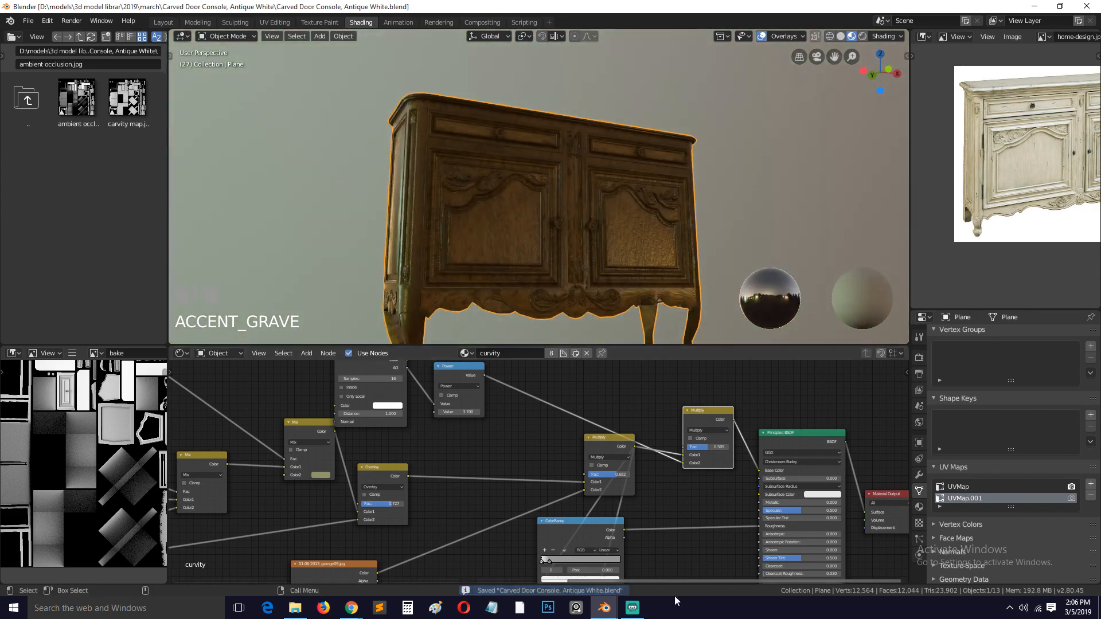